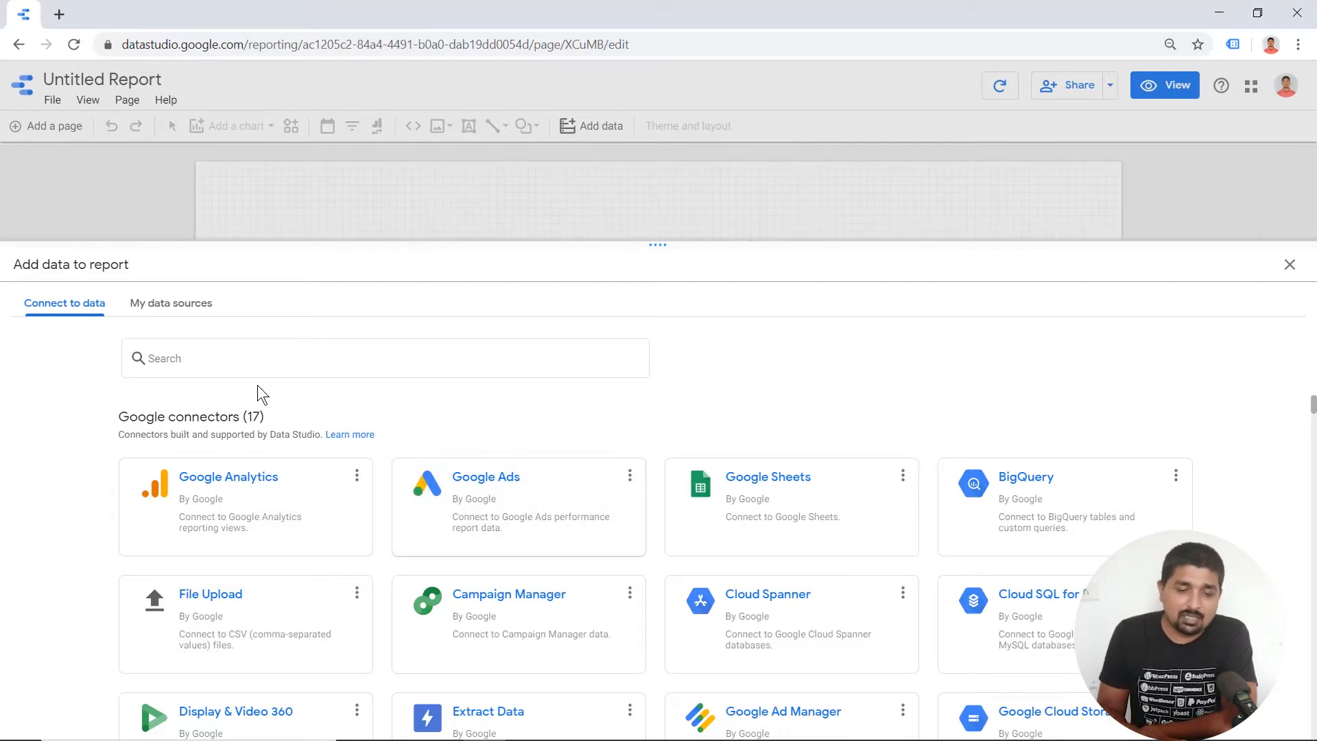
Add the existing [Sample] Google Analytics Data source to the report and confirm the addition
{"action": "left_click", "coordinate": [190, 307]}
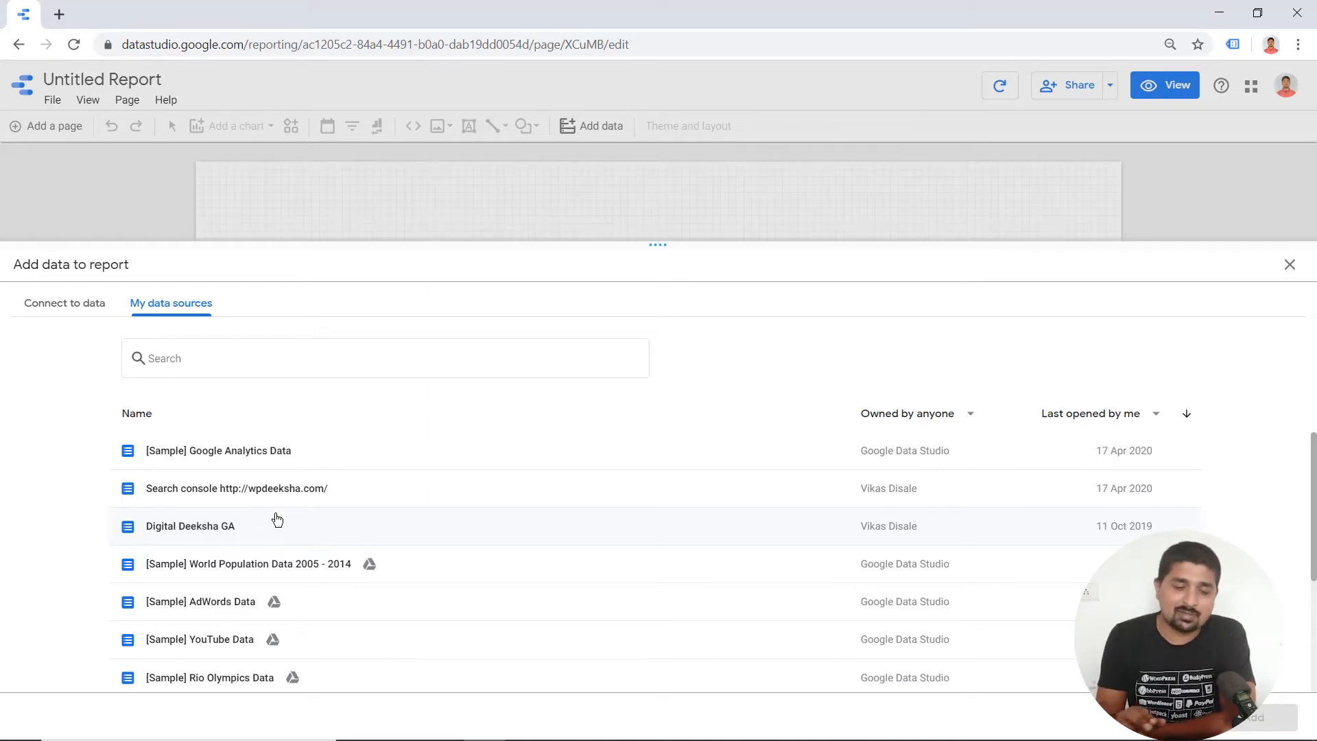
{"action": "scroll", "coordinate": [277, 520], "scroll_direction": "down", "scroll_amount": 3}
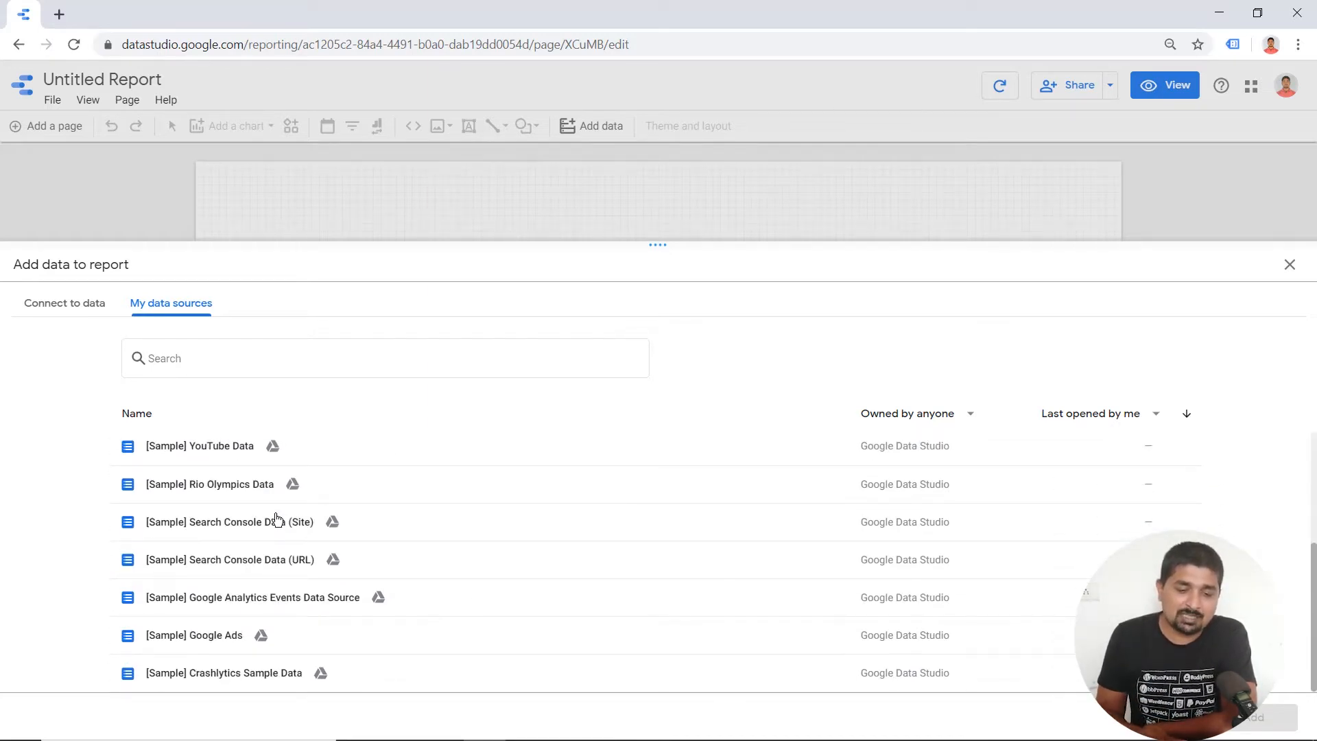
{"action": "scroll", "coordinate": [277, 519], "scroll_direction": "up", "scroll_amount": 3}
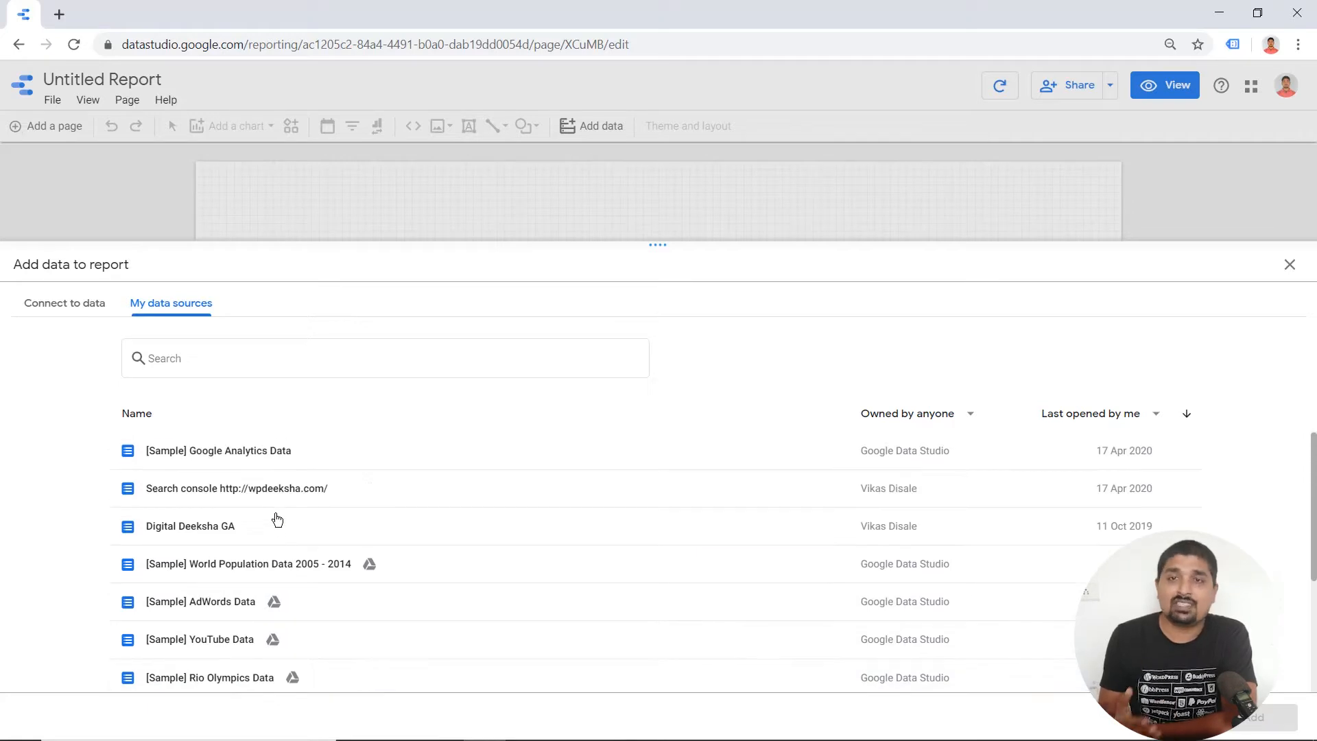
{"action": "left_click", "coordinate": [308, 458]}
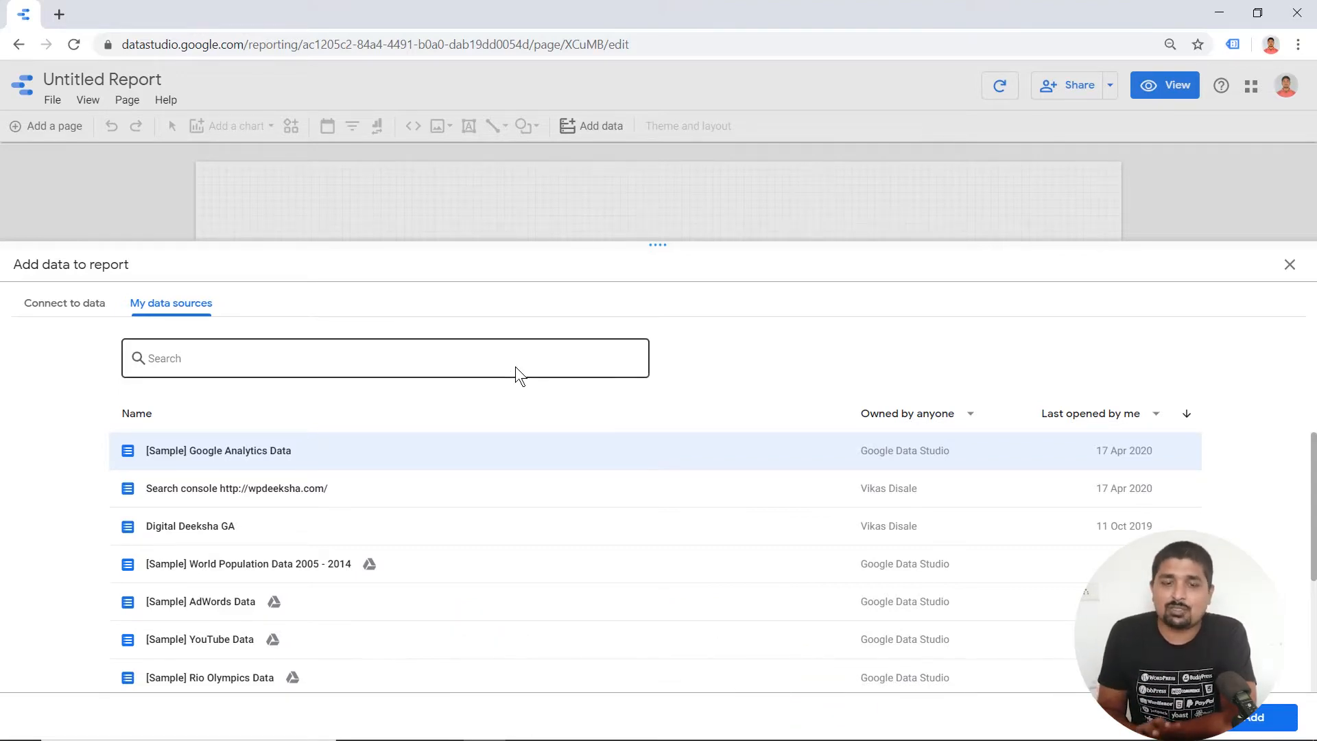
{"action": "left_click", "coordinate": [1275, 720]}
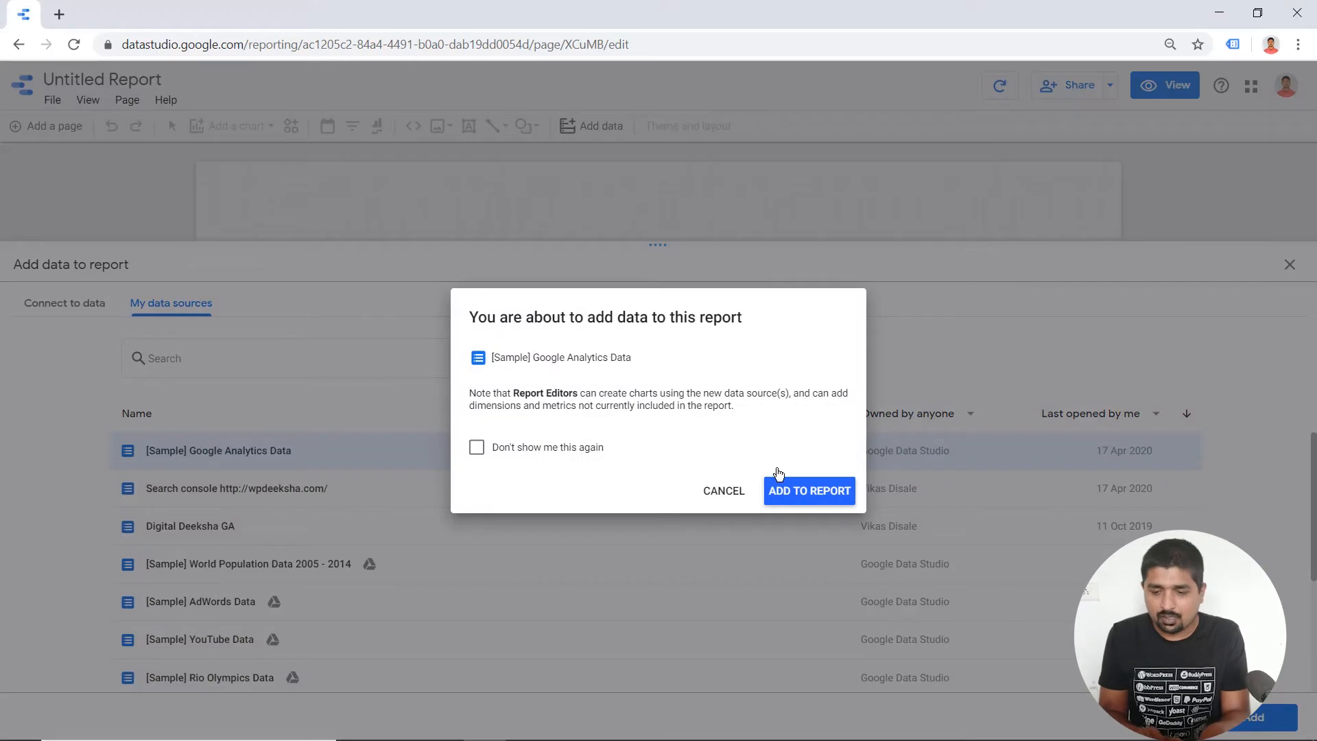
{"action": "left_click", "coordinate": [804, 492]}
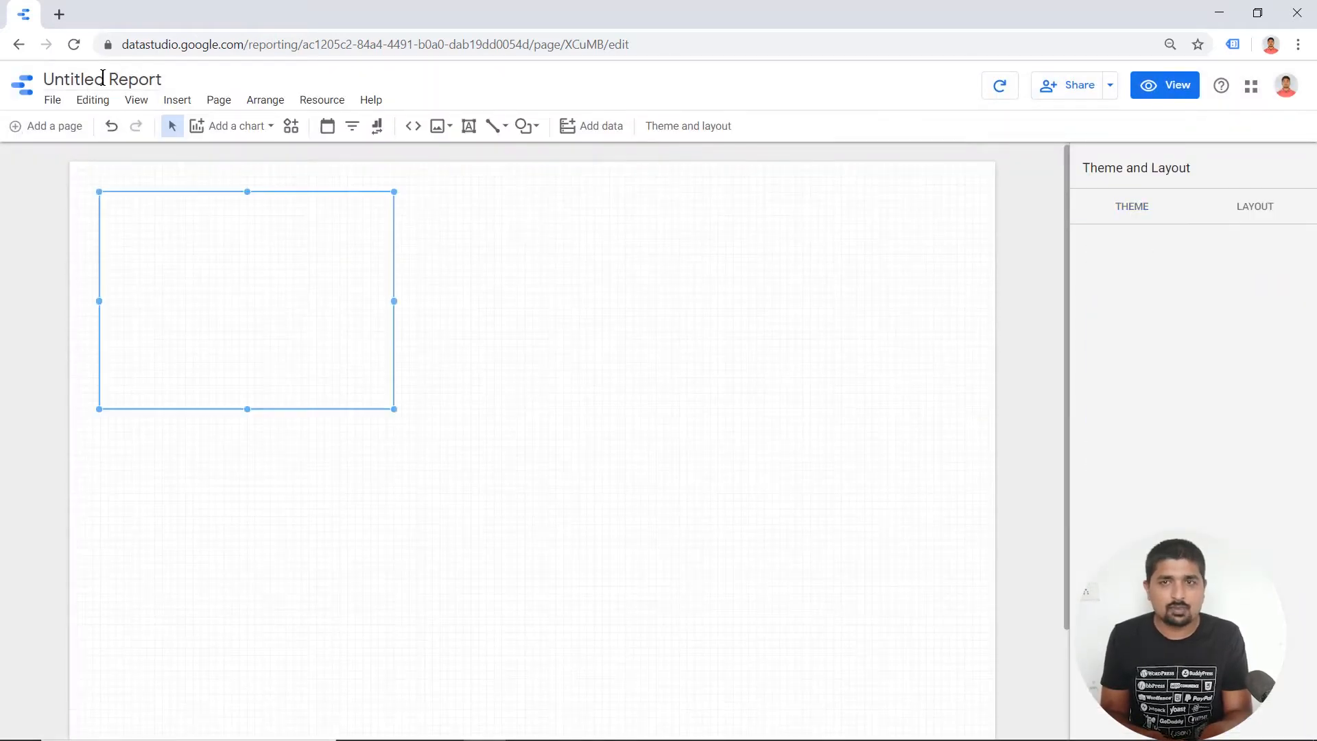
Rename the untitled report as "GA - Dashboard"
{"action": "left_click", "coordinate": [103, 77]}
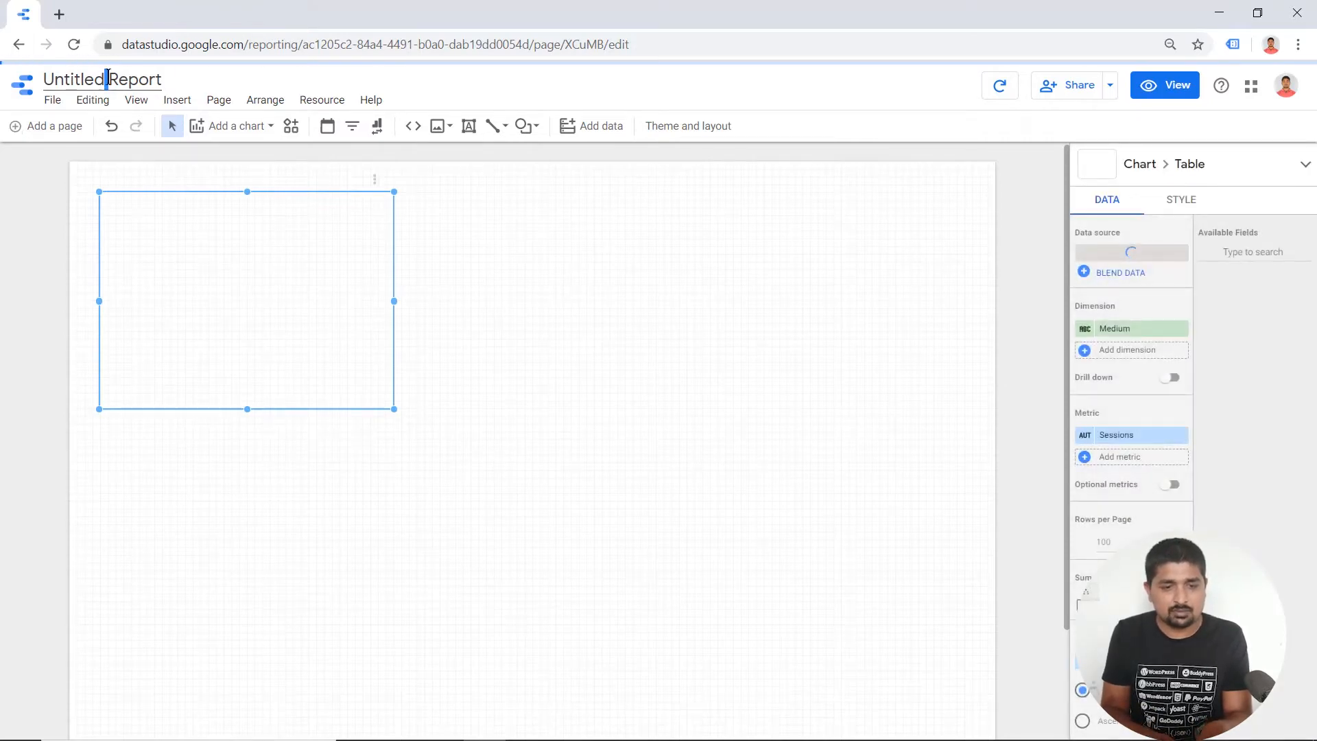
{"action": "triple_click", "coordinate": [104, 77]}
{"action": "double_click", "coordinate": [140, 73]}
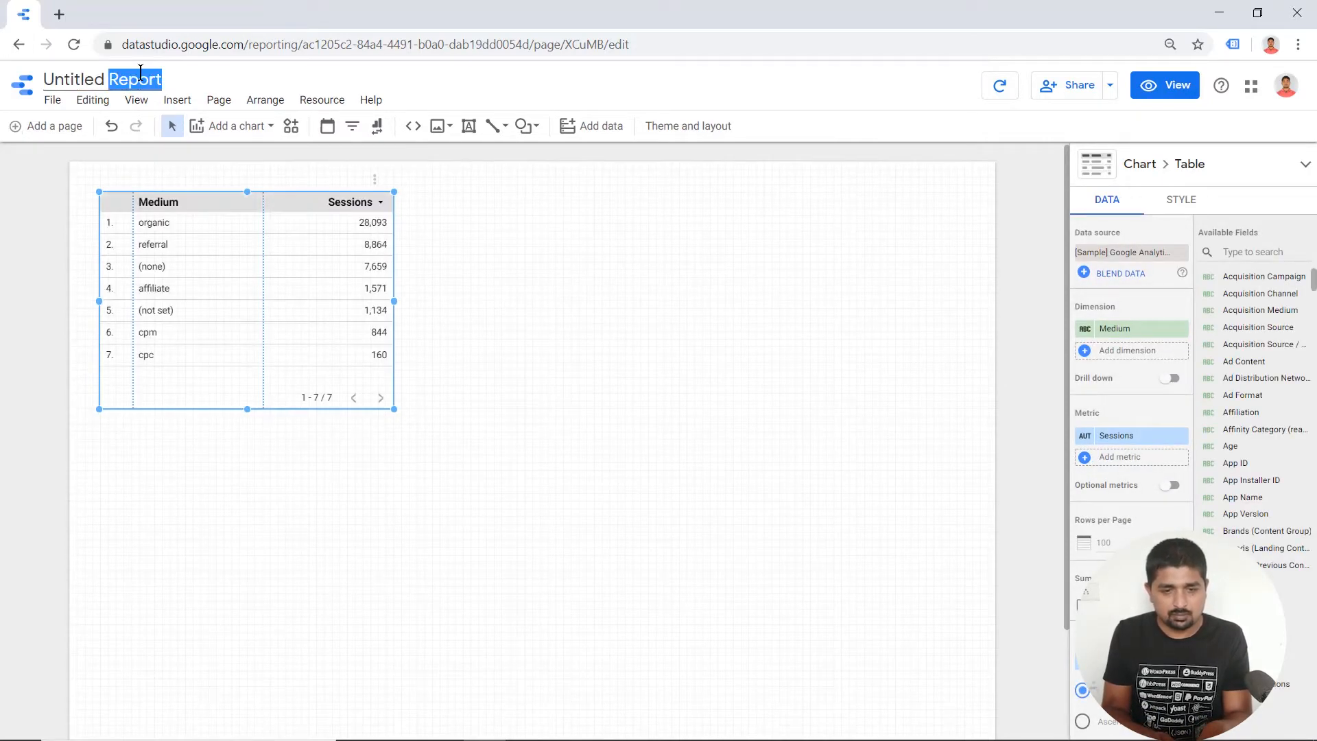
{"action": "triple_click", "coordinate": [140, 74]}
{"action": "type", "text": "GA - "}
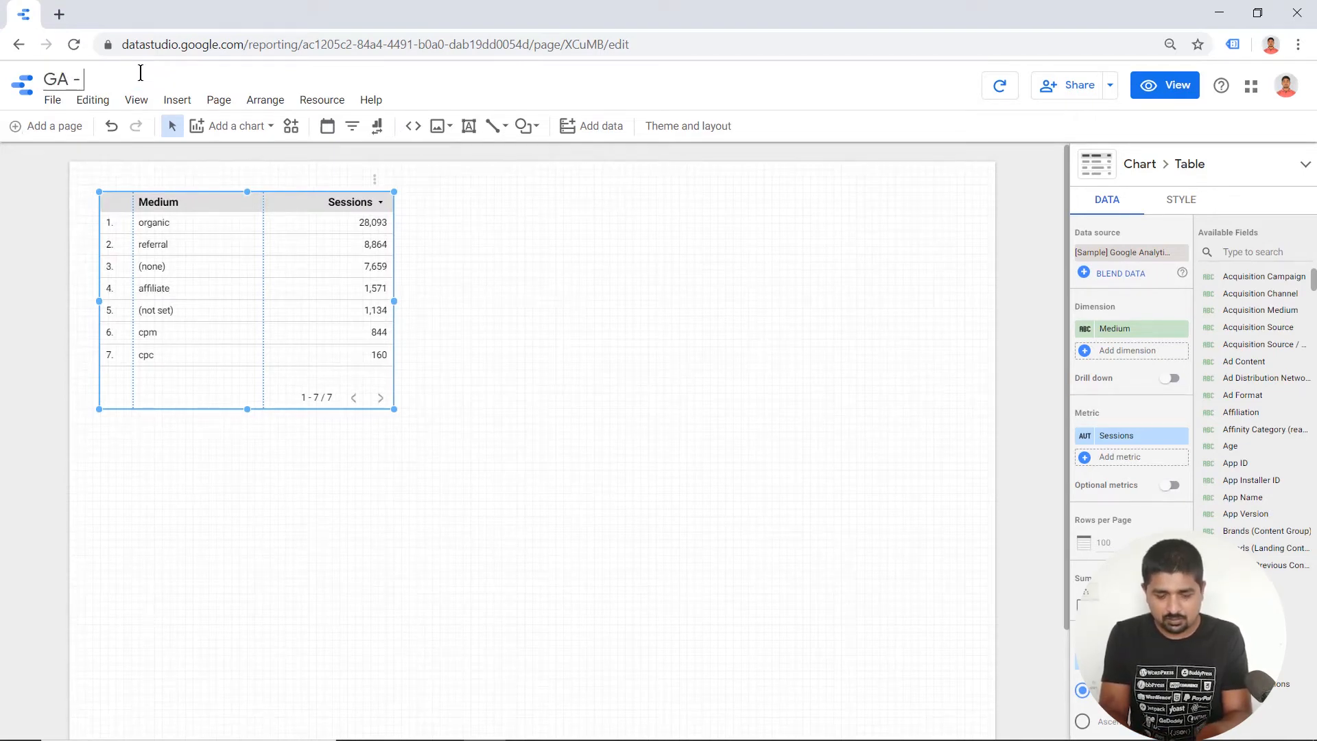
{"action": "type", "text": "T"}
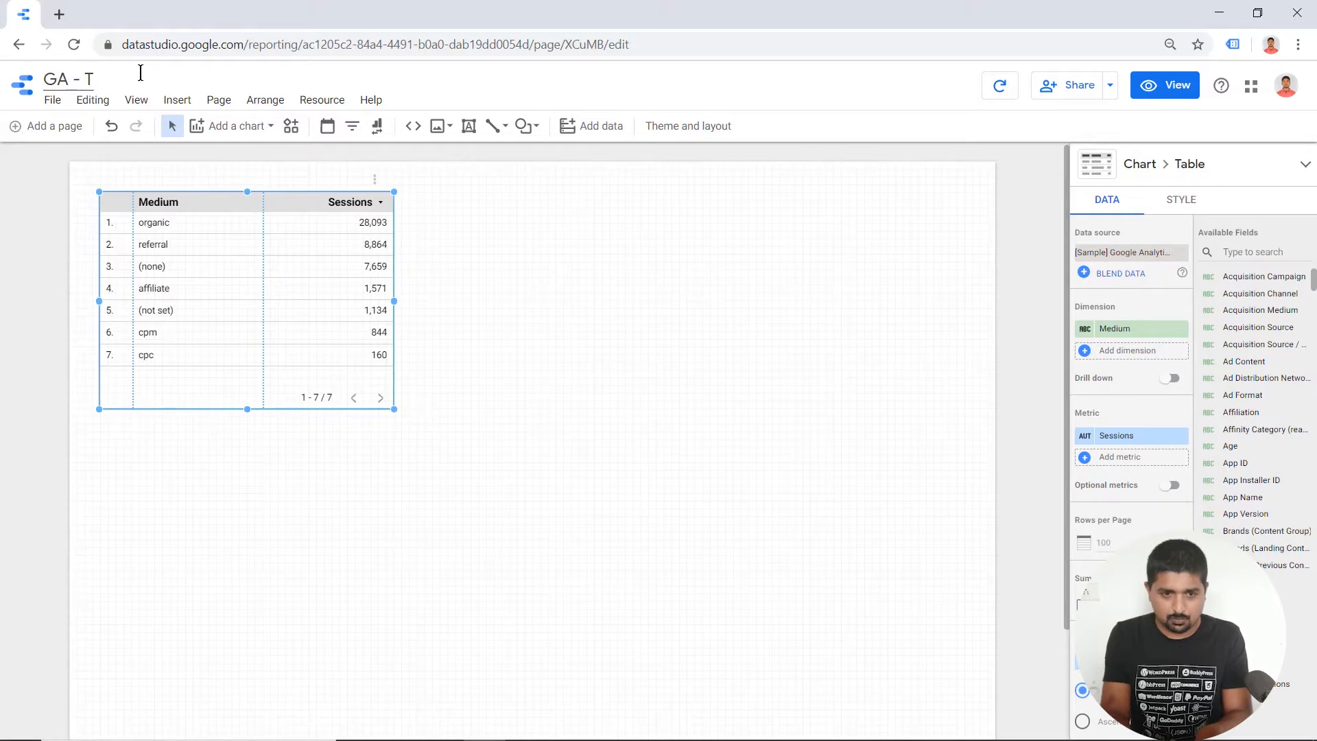
{"action": "key", "text": "BackSpace"}
{"action": "type", "text": "Dashboard"}
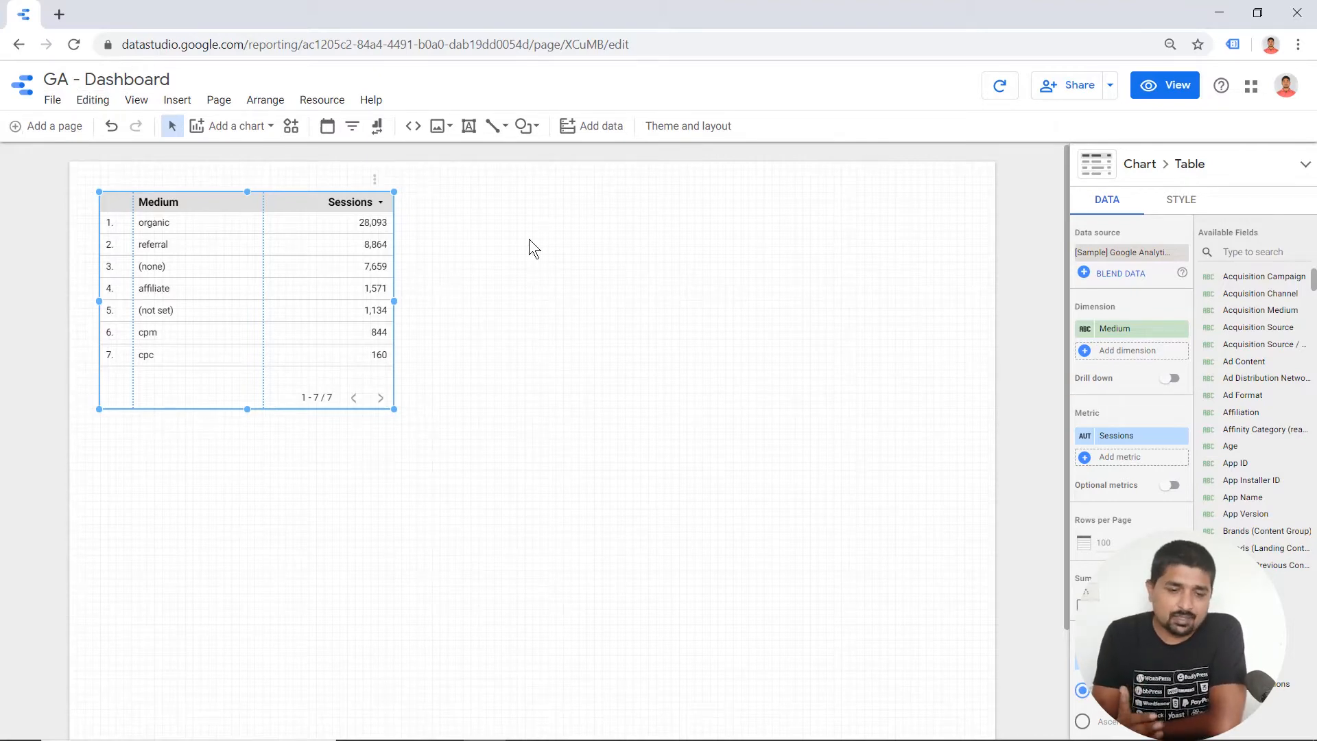
Move the Medium and Sessions table down the page, leaving free space above it
{"action": "left_click_drag", "start_coordinate": [349, 271], "coordinate": [389, 412]}
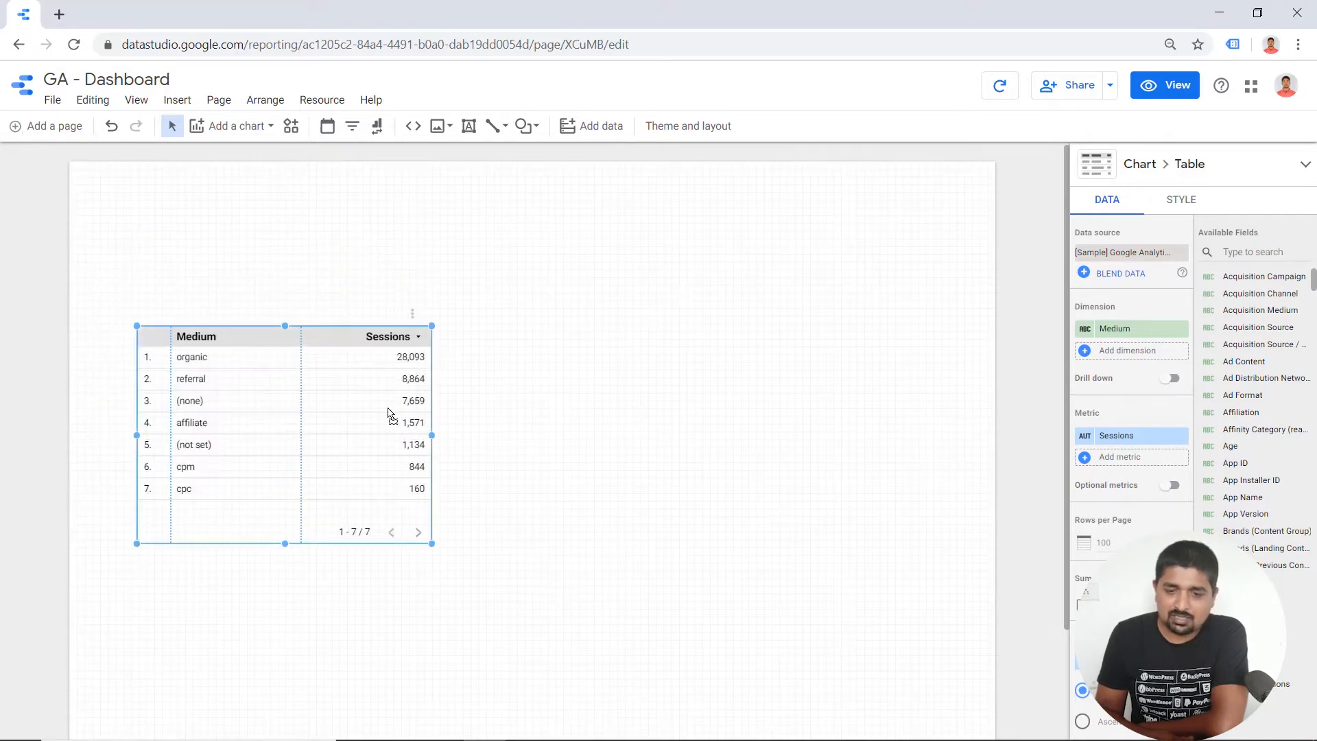
{"action": "left_click", "coordinate": [867, 247]}
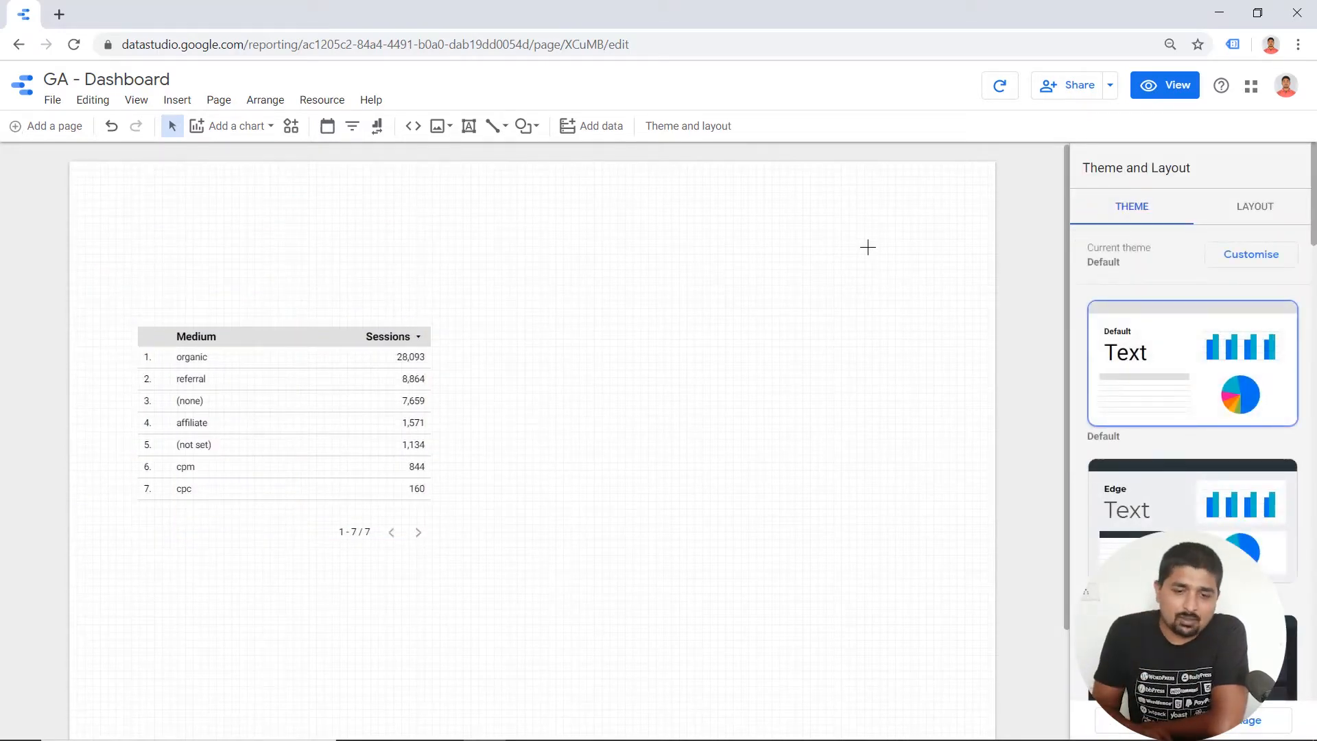
Draw a rectangle across the full width of the page's top edge and fill it with the theme's orange-yellow
{"action": "left_click", "coordinate": [526, 126]}
{"action": "left_click", "coordinate": [562, 162]}
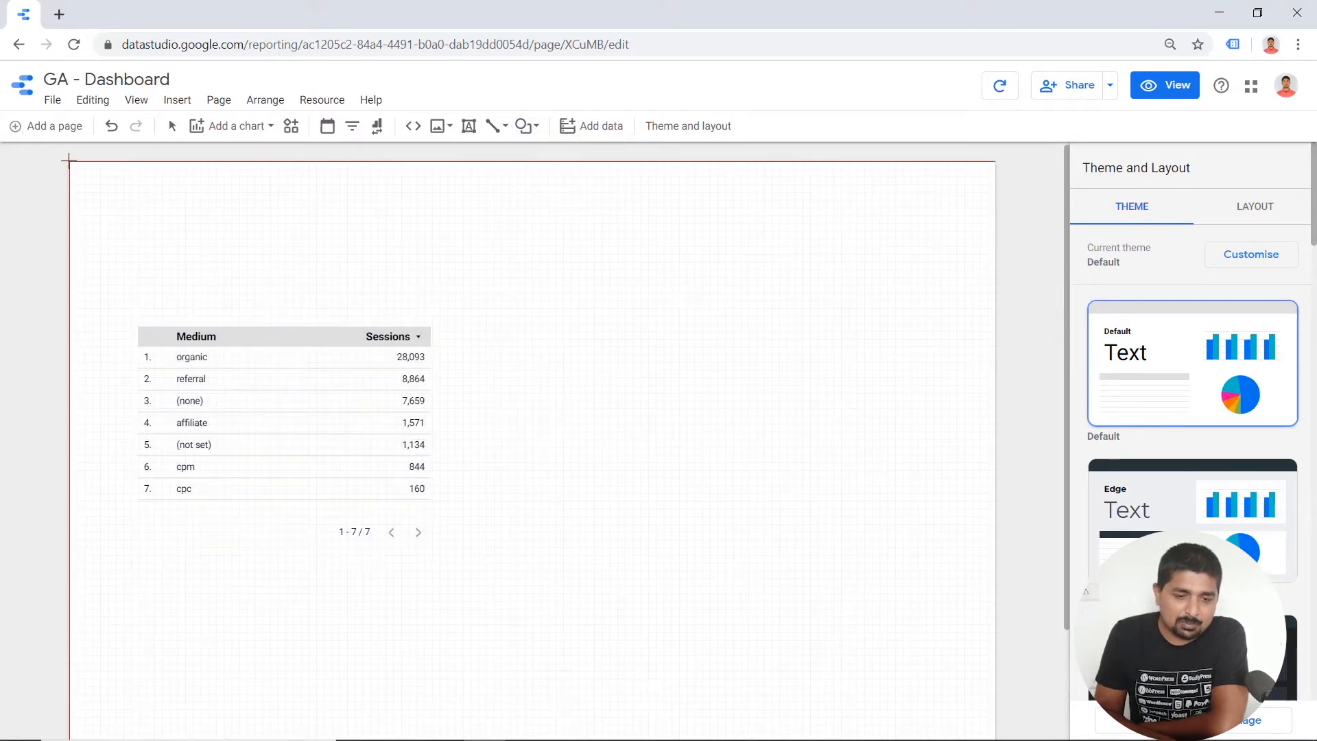
{"action": "mouse_move", "coordinate": [68, 162]}
{"action": "left_mouse_down"}
{"action": "mouse_move", "coordinate": [421, 266]}
{"action": "mouse_move", "coordinate": [1008, 168]}
{"action": "mouse_move", "coordinate": [956, 241]}
{"action": "mouse_move", "coordinate": [994, 218]}
{"action": "left_mouse_up"}
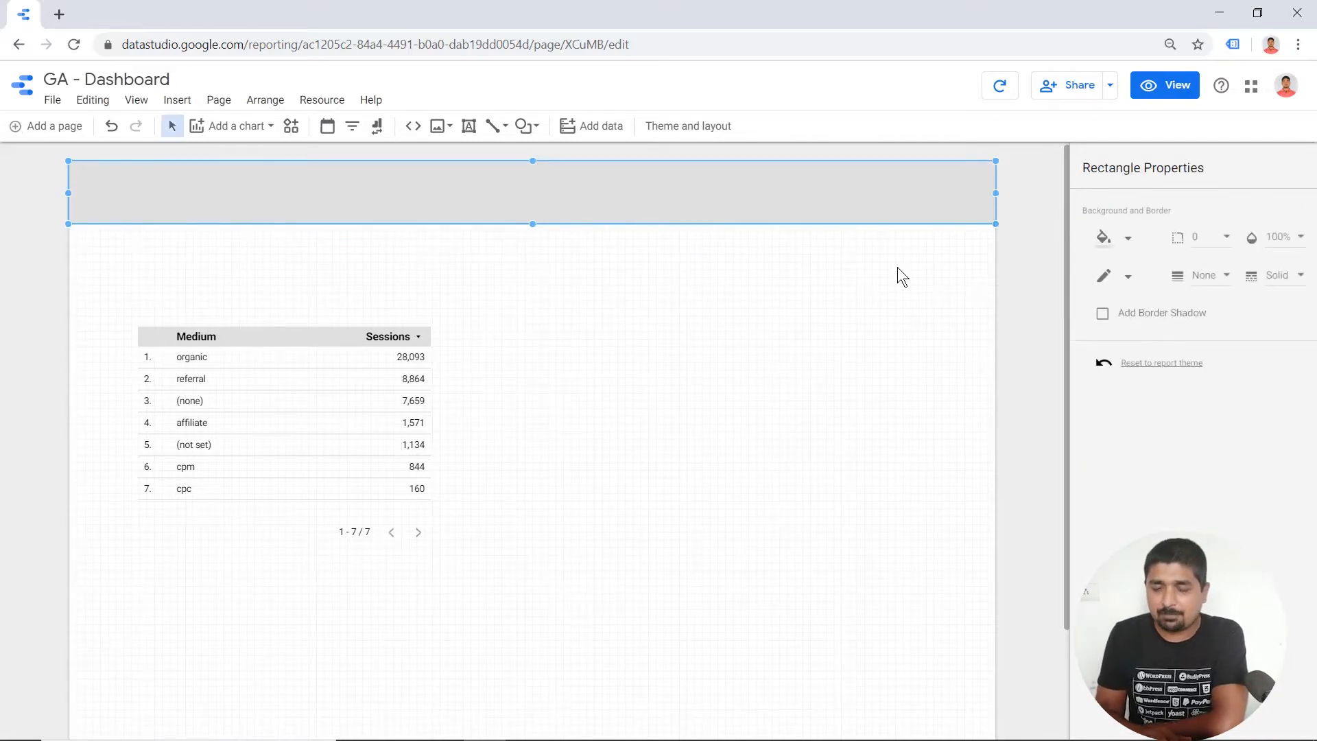
{"action": "left_click", "coordinate": [1111, 244]}
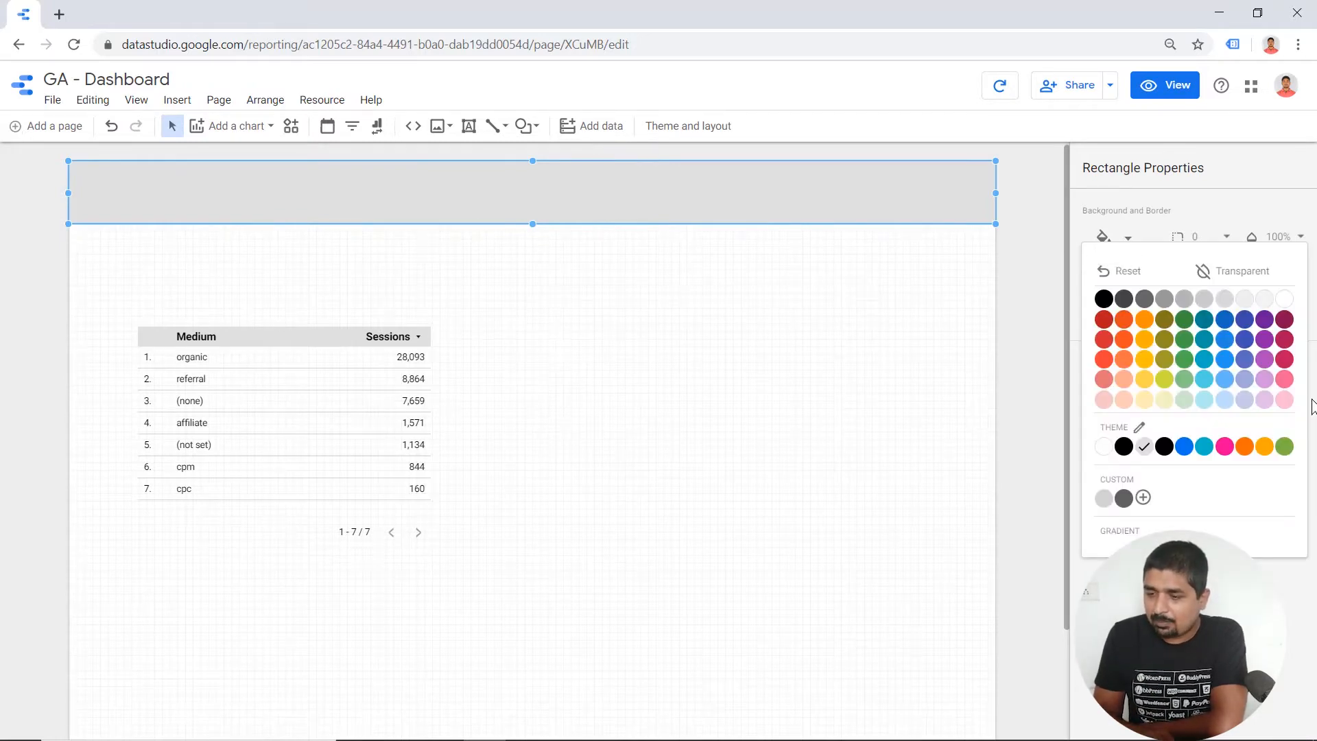
{"action": "left_click", "coordinate": [1264, 447]}
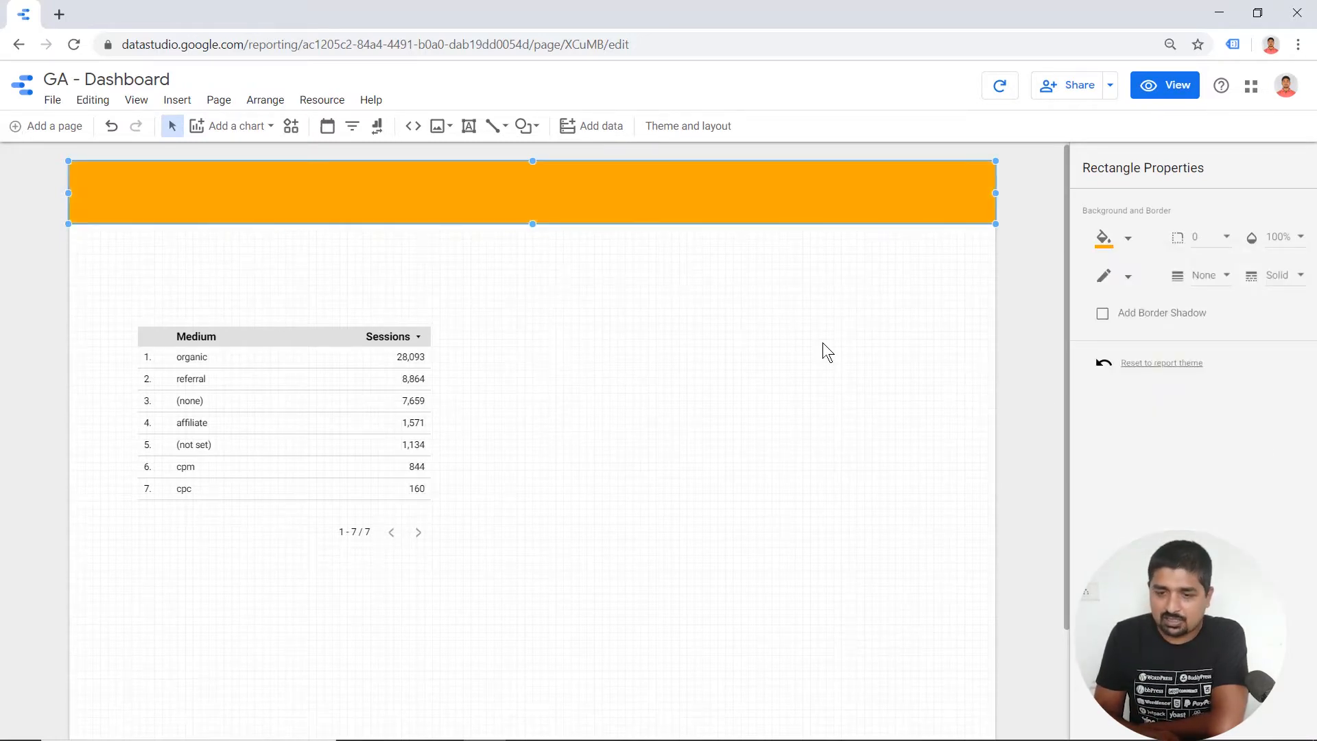
{"action": "left_click", "coordinate": [776, 311]}
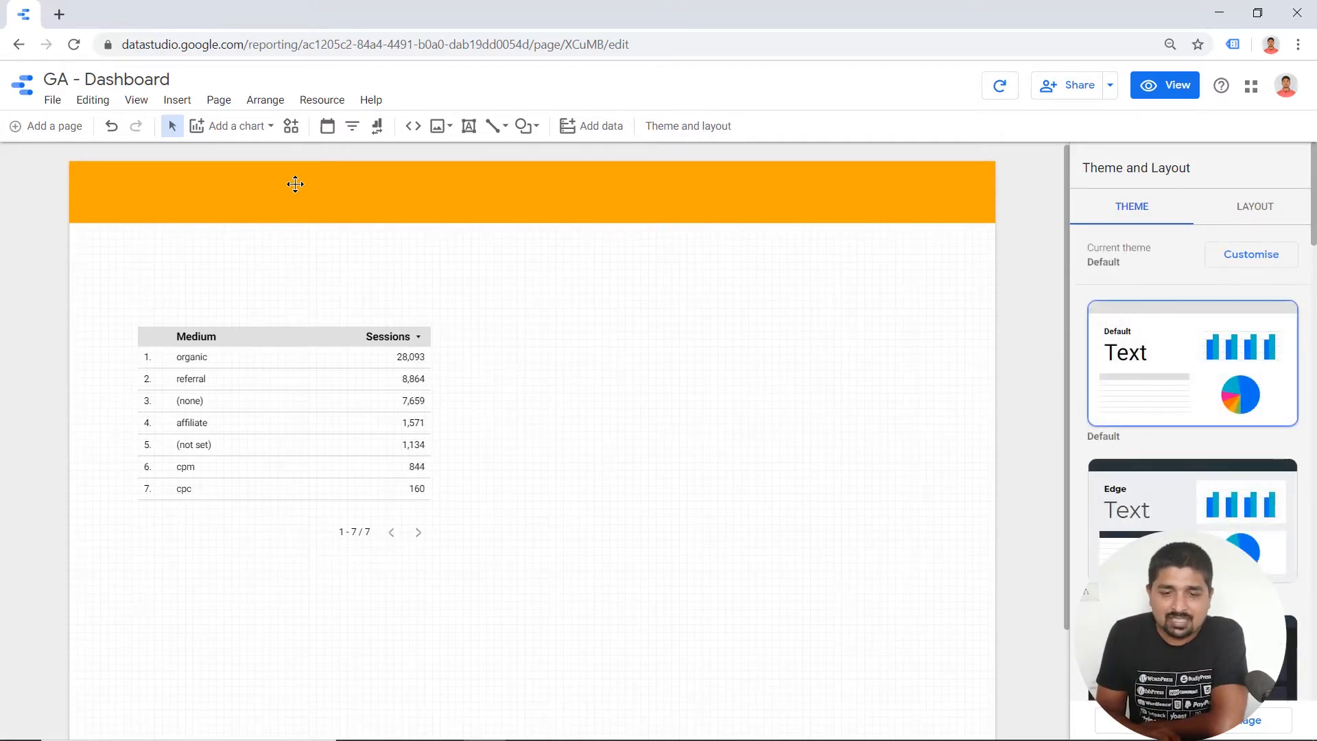
Add a text box below the orange band reading "Google Analytics Acquisition Report", correcting the spelling of Acquisition
{"action": "left_click", "coordinate": [470, 126]}
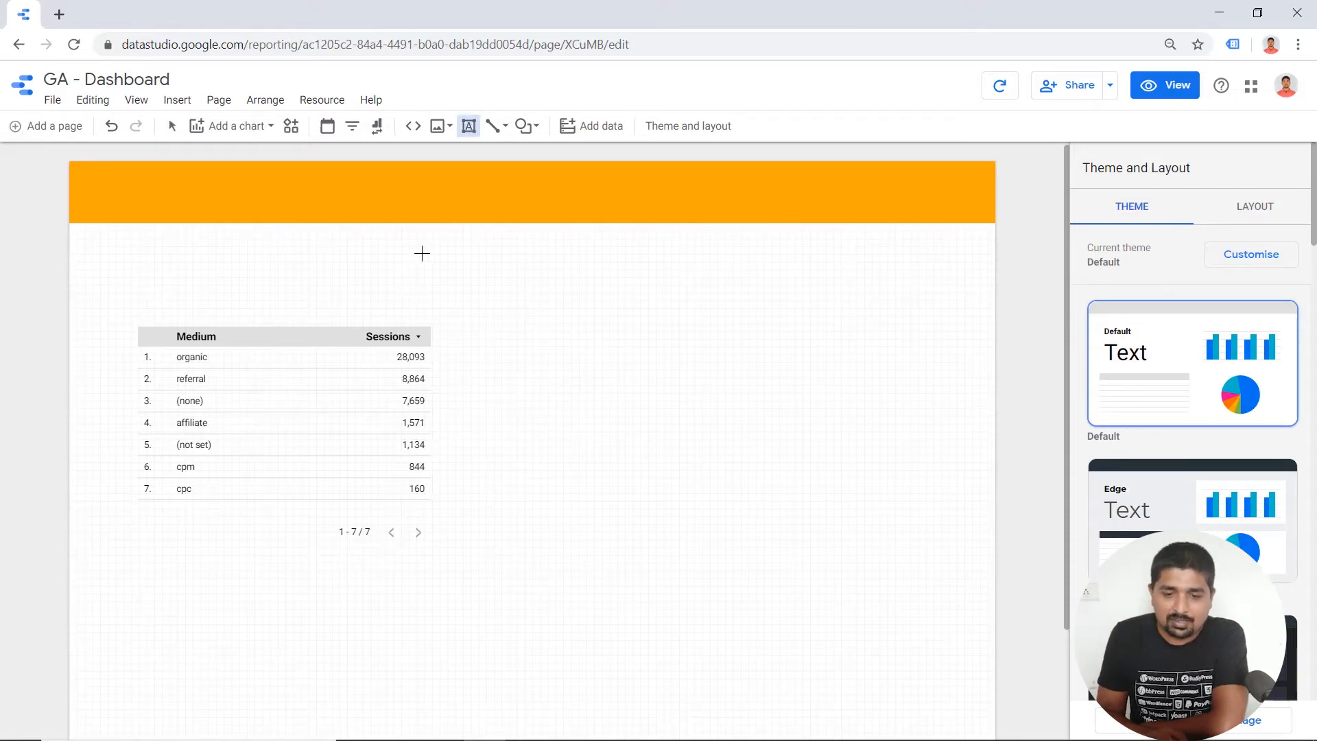
{"action": "left_click_drag", "start_coordinate": [421, 253], "coordinate": [470, 259]}
{"action": "left_click_drag", "start_coordinate": [641, 313], "coordinate": [852, 304]}
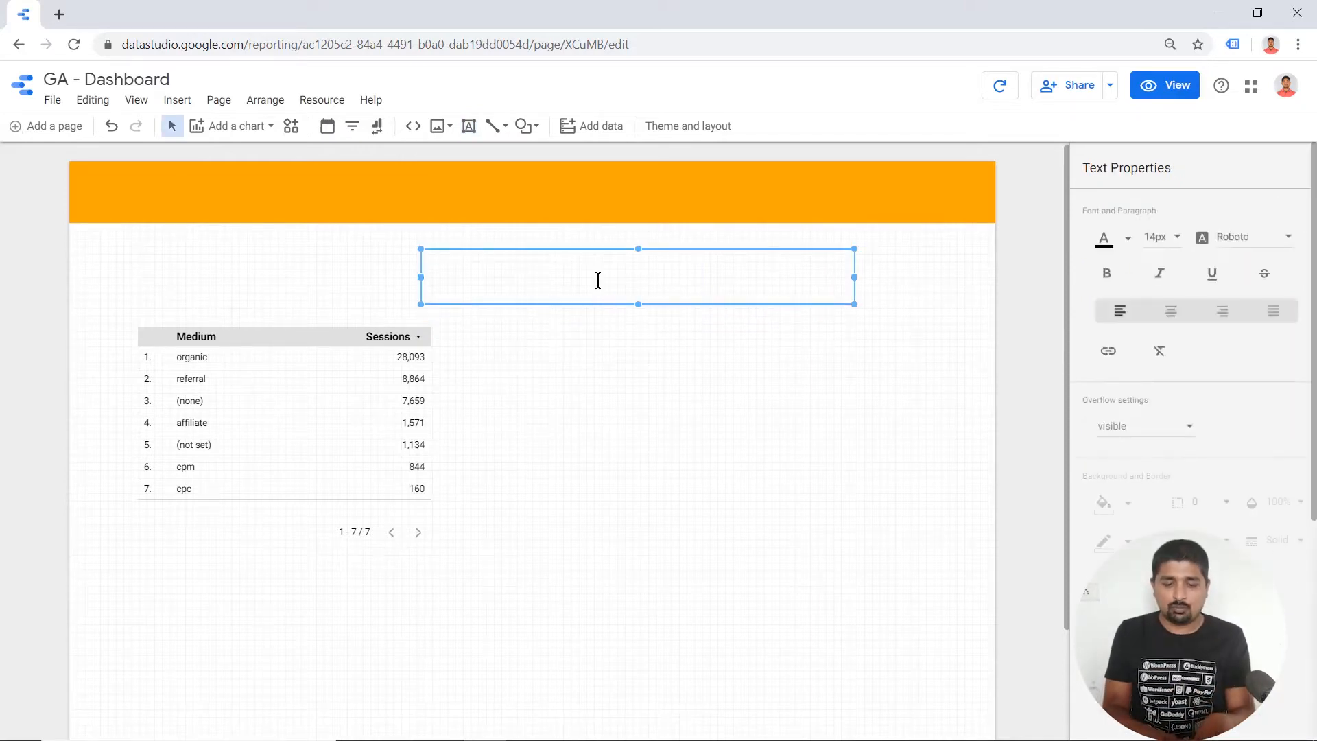
{"action": "type", "text": "Googl"}
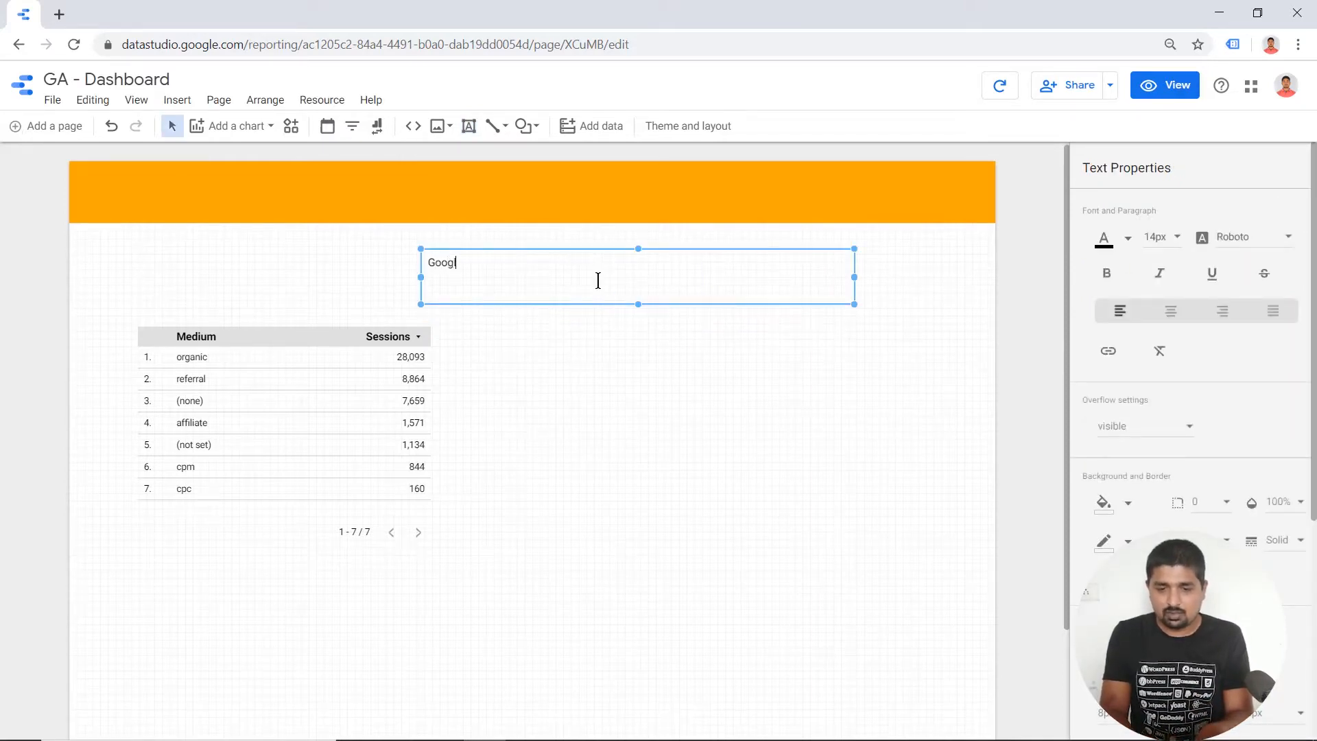
{"action": "type", "text": "e Analytics "}
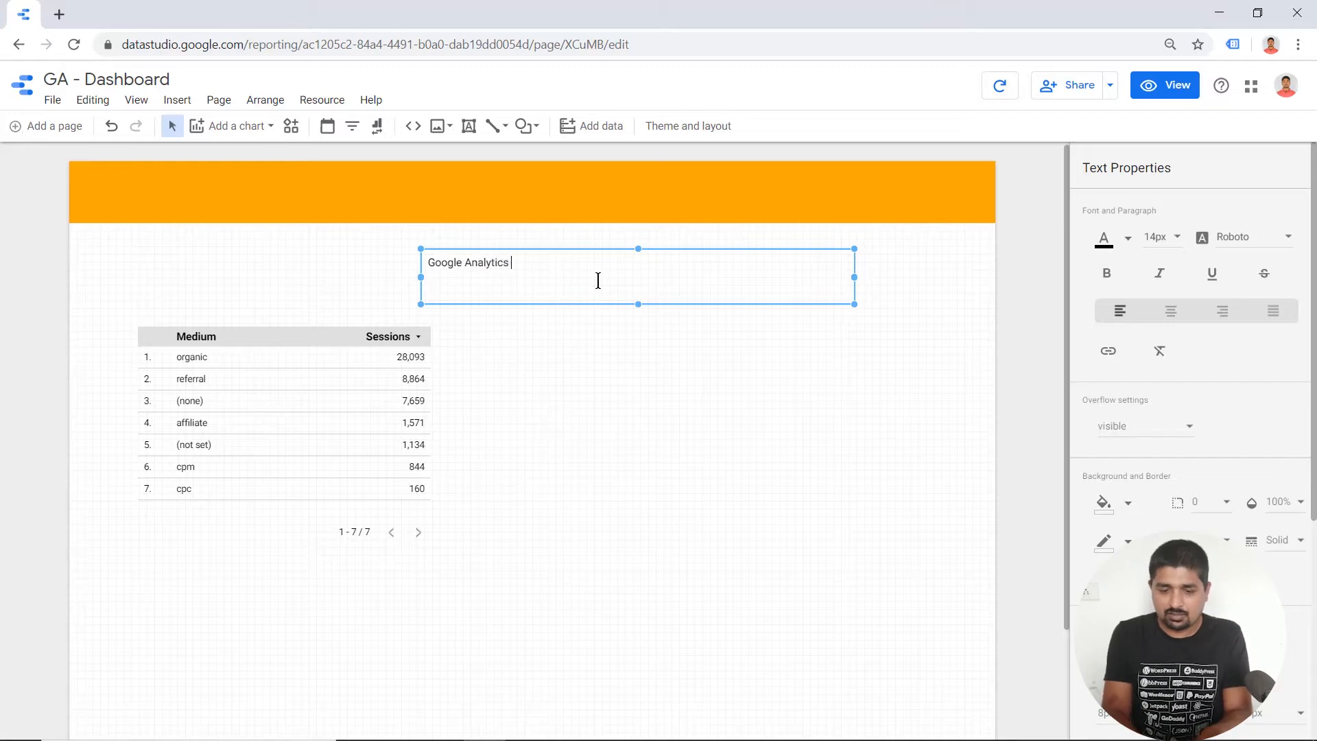
{"action": "type", "text": "Acqution Report"}
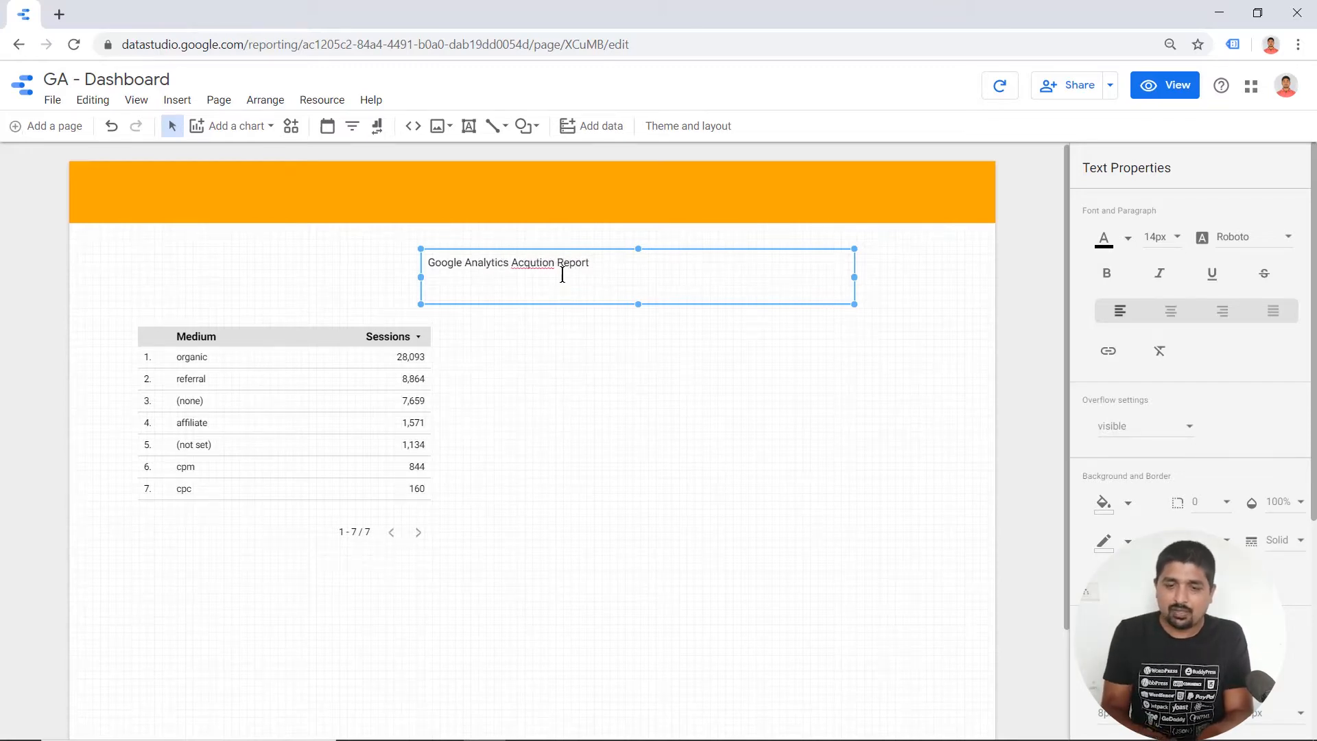
{"action": "right_click", "coordinate": [539, 266]}
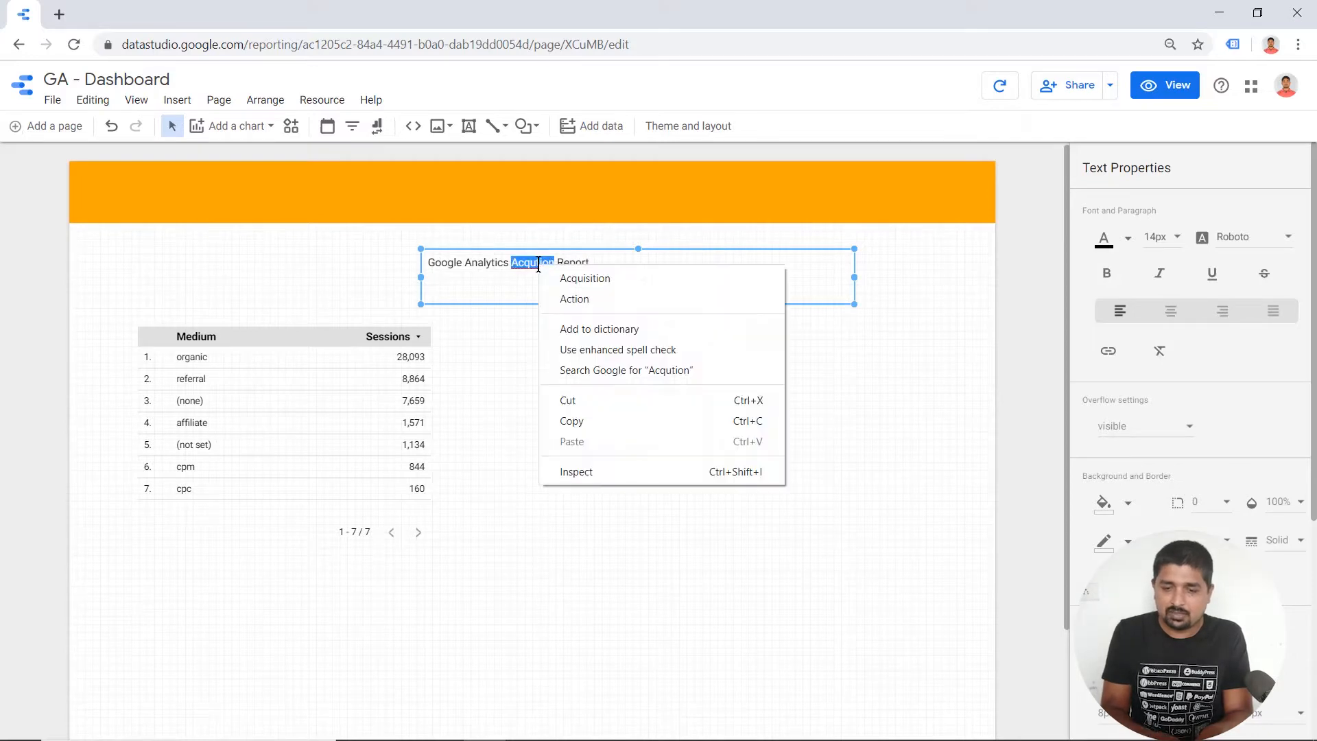
{"action": "left_click", "coordinate": [580, 277]}
Set the whole title text to 24px and shrink its text box to fit the text
{"action": "key", "text": "ctrl+a"}
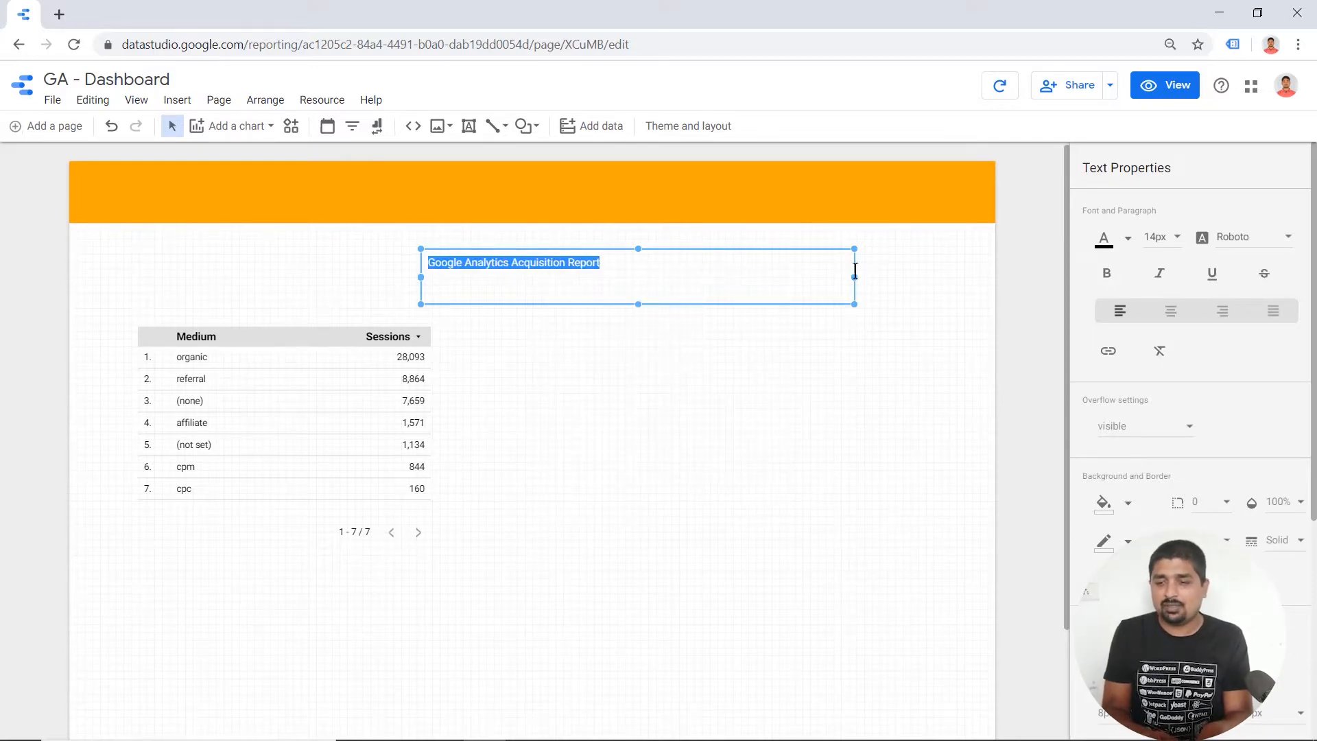
{"action": "left_click", "coordinate": [1177, 239]}
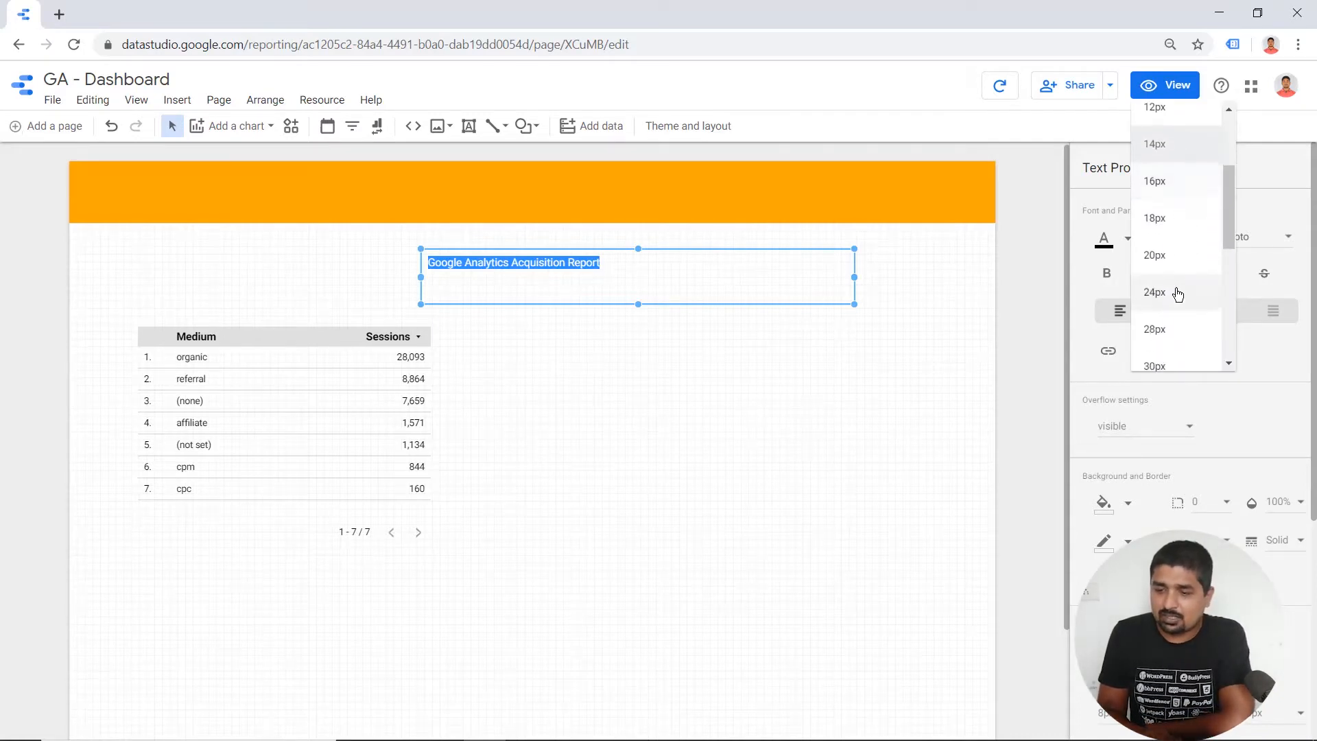
{"action": "left_click", "coordinate": [1177, 295]}
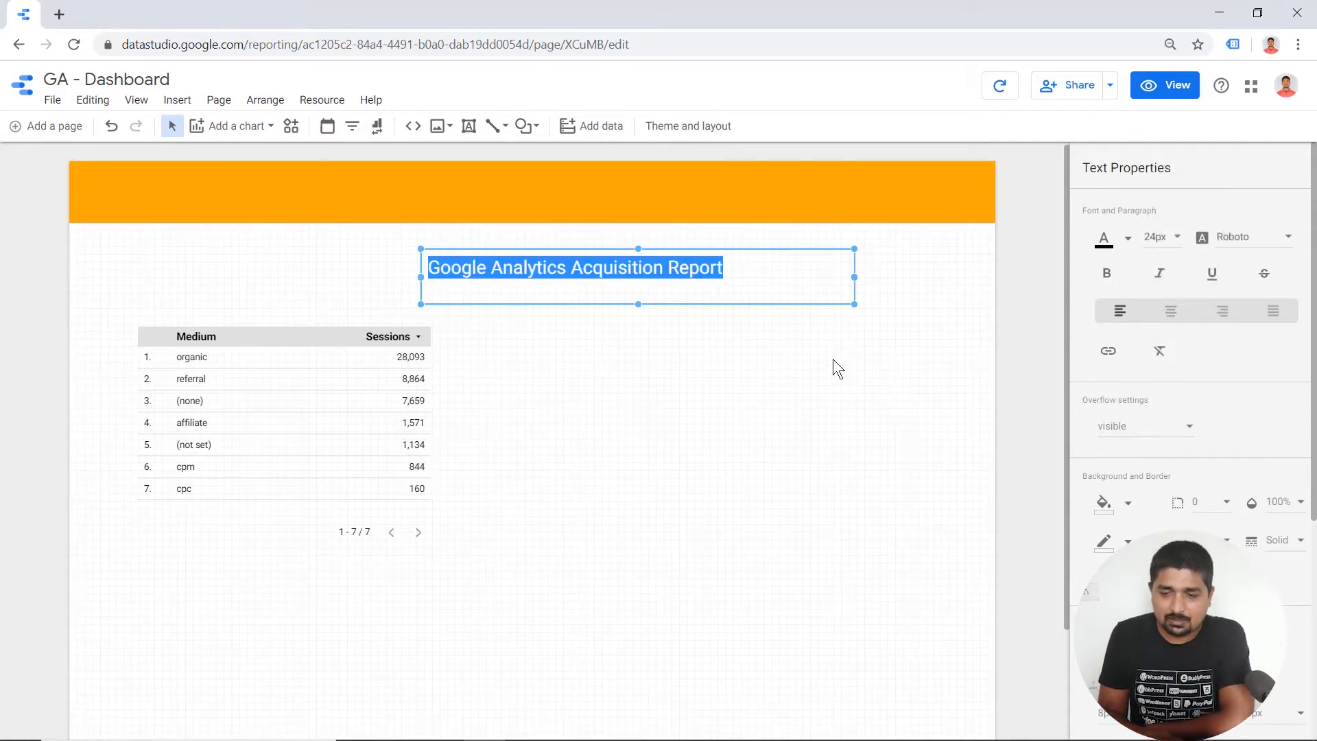
{"action": "left_click_drag", "start_coordinate": [851, 305], "coordinate": [741, 289]}
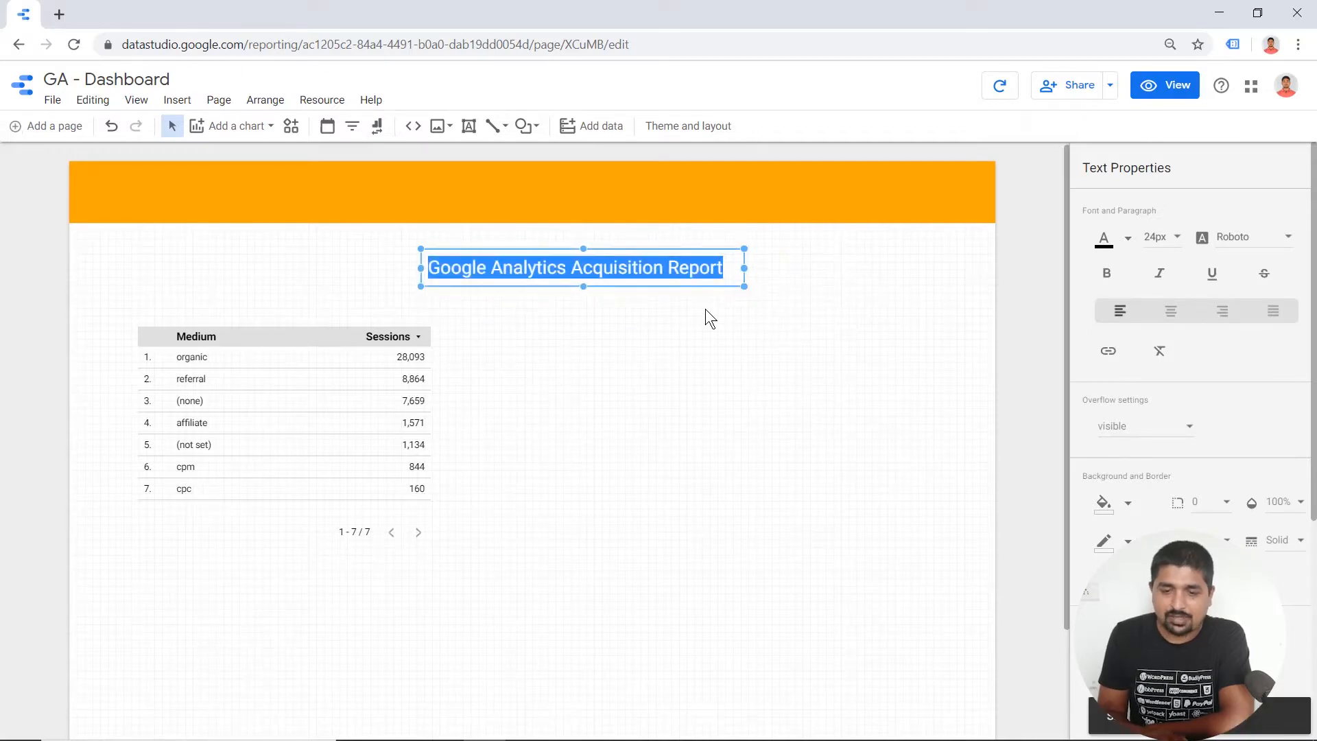
Move the title text box onto the left end of the orange header band
{"action": "left_click", "coordinate": [706, 310]}
{"action": "left_click", "coordinate": [558, 267]}
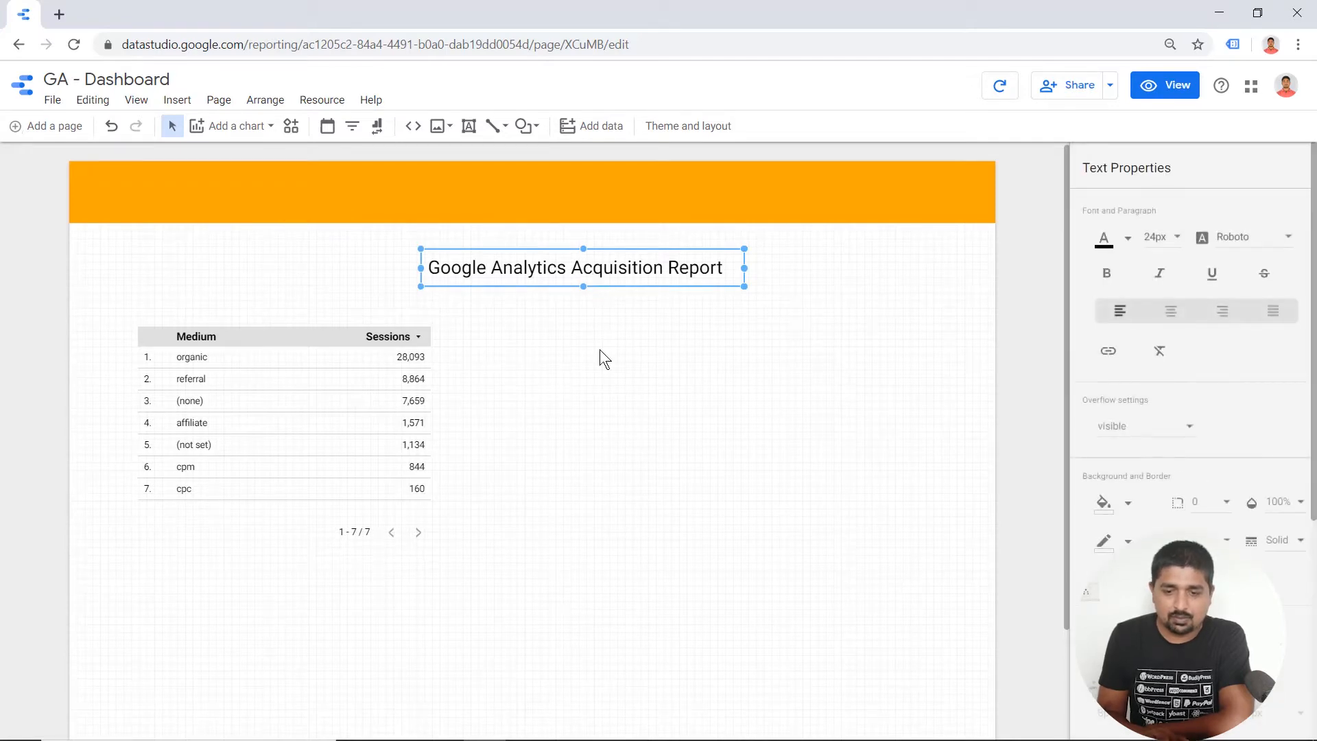
{"action": "left_click", "coordinate": [599, 349]}
{"action": "double_click", "coordinate": [550, 265]}
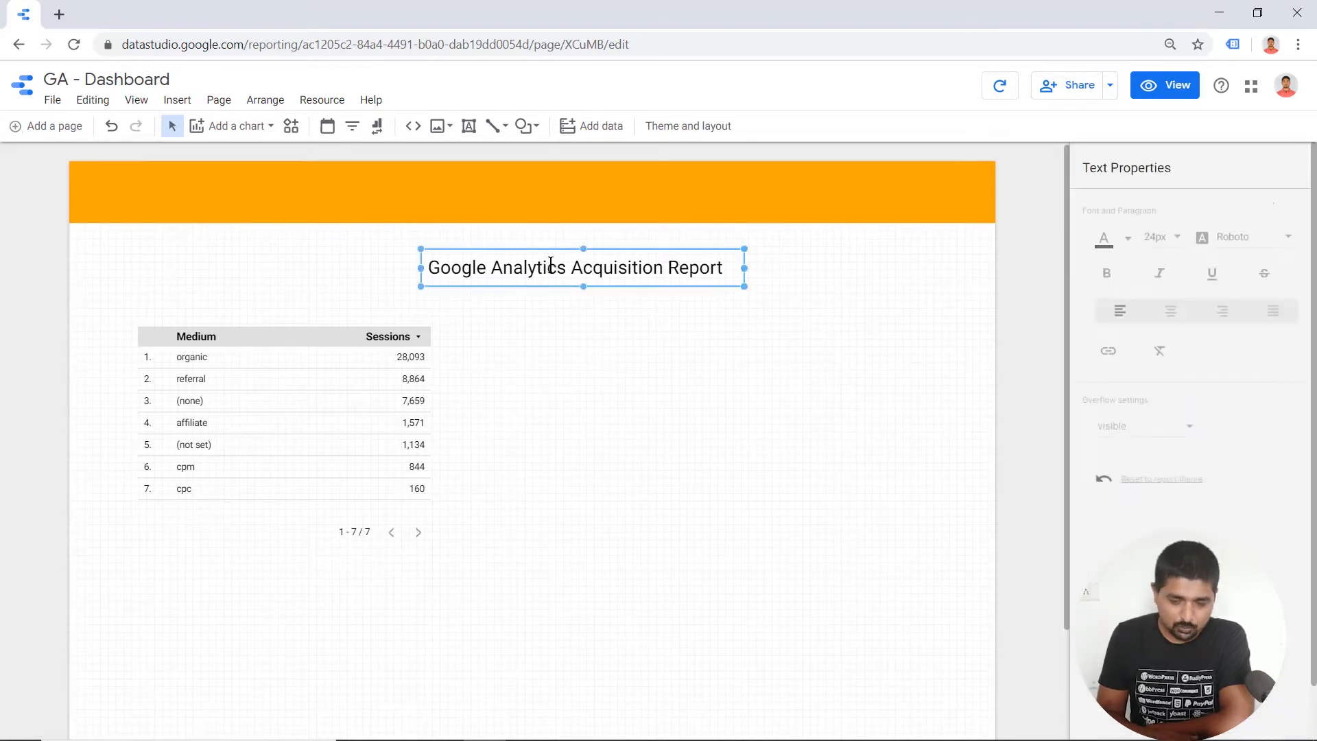
{"action": "key", "text": "shift+Home"}
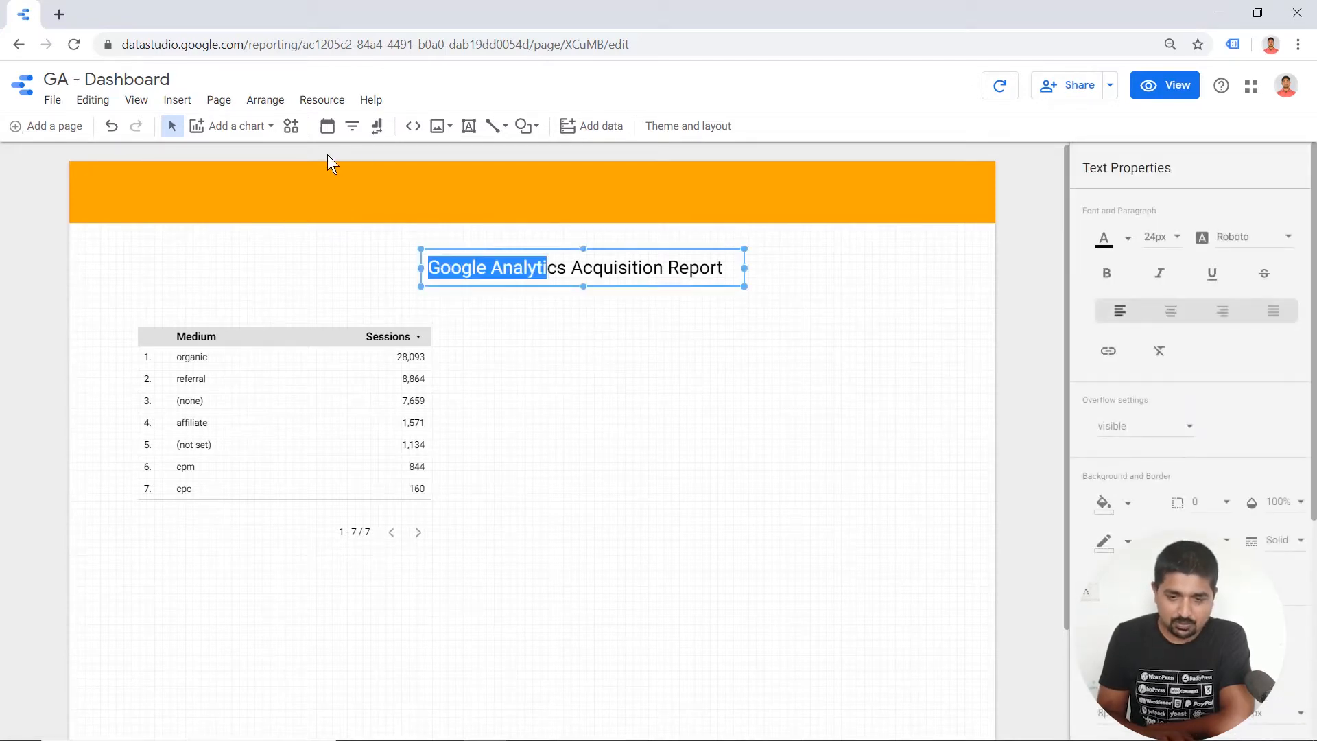
{"action": "left_click", "coordinate": [362, 263]}
{"action": "left_click", "coordinate": [596, 257]}
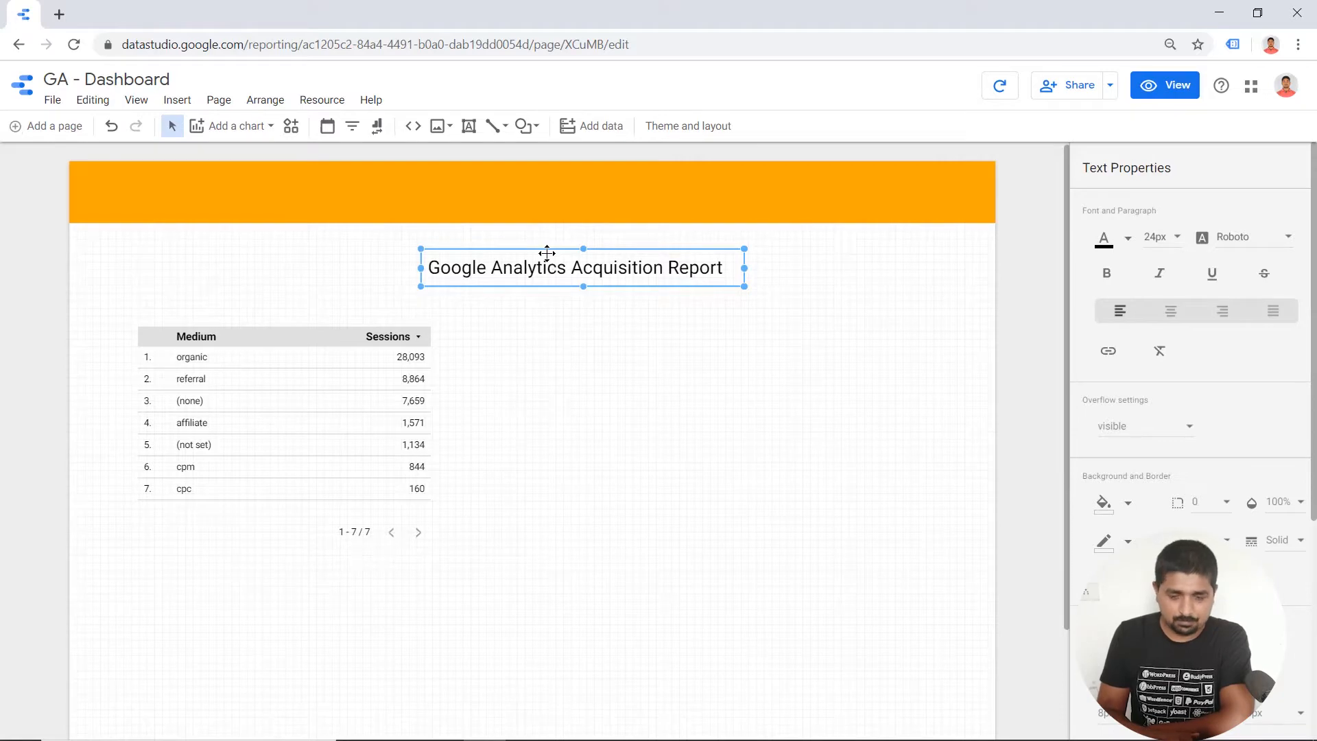
{"action": "left_click_drag", "start_coordinate": [547, 253], "coordinate": [212, 178]}
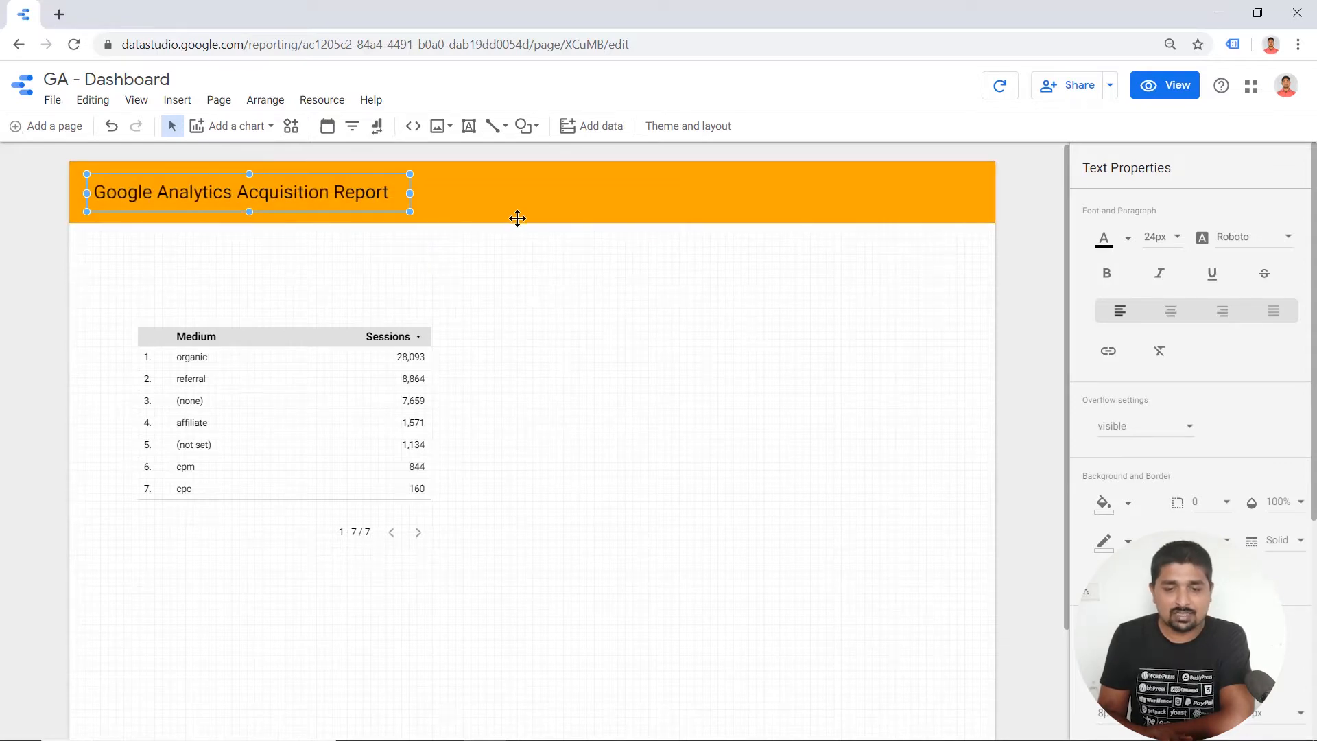
{"action": "left_click", "coordinate": [538, 255]}
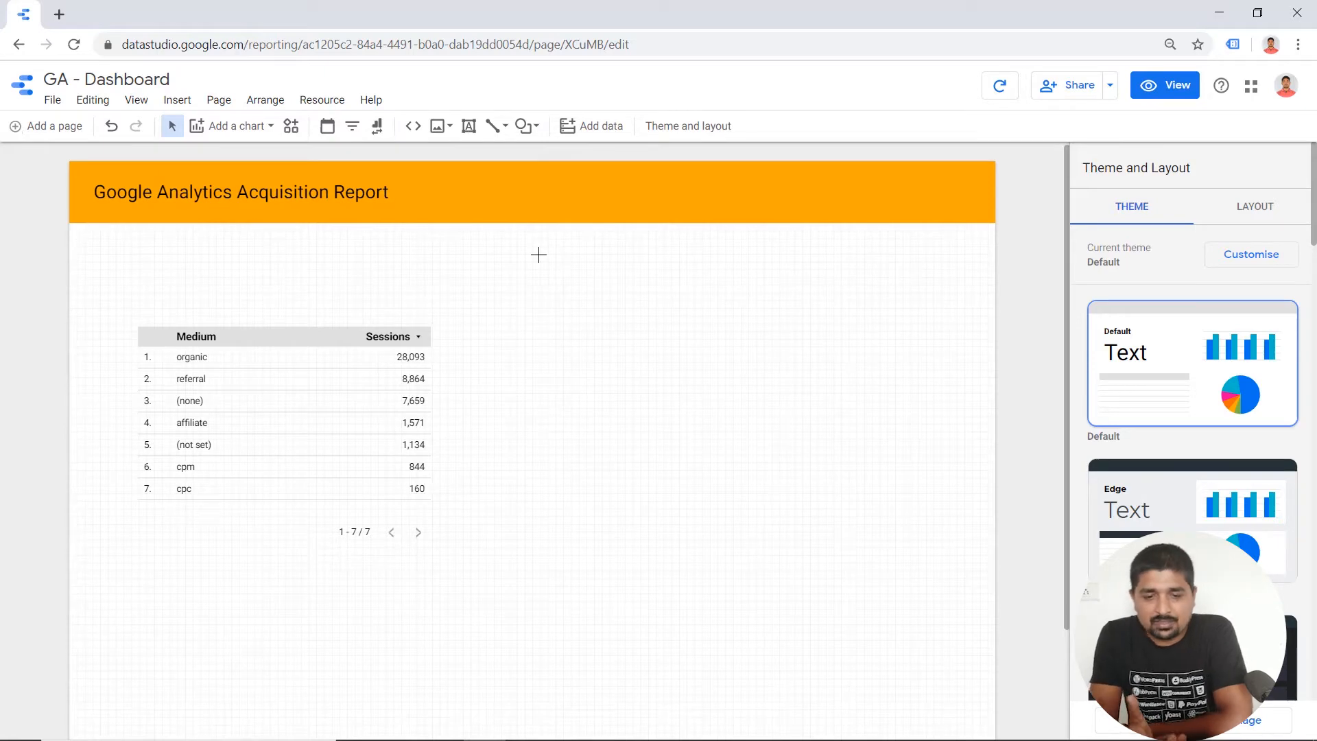
Move the Medium and Sessions table further down the page and draw a scorecard in the space above it
{"action": "left_click", "coordinate": [300, 420]}
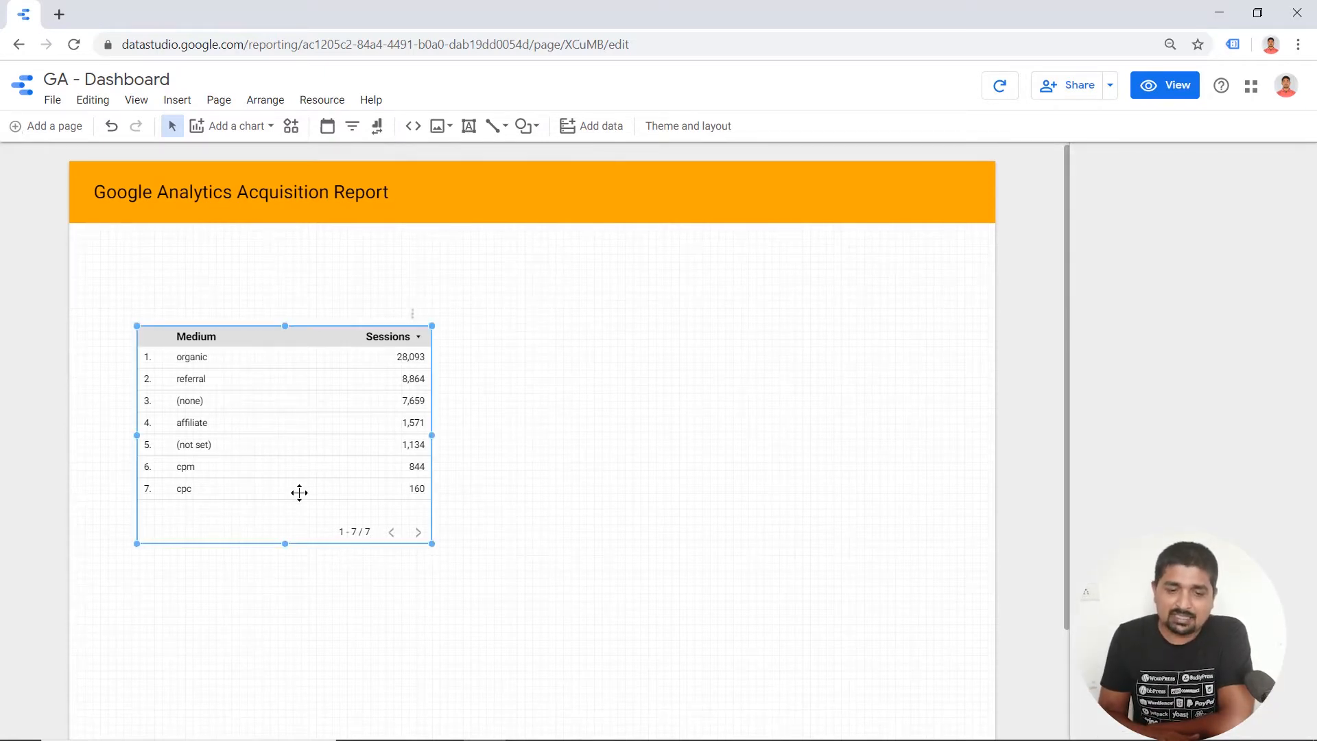
{"action": "left_click_drag", "start_coordinate": [334, 453], "coordinate": [334, 527]}
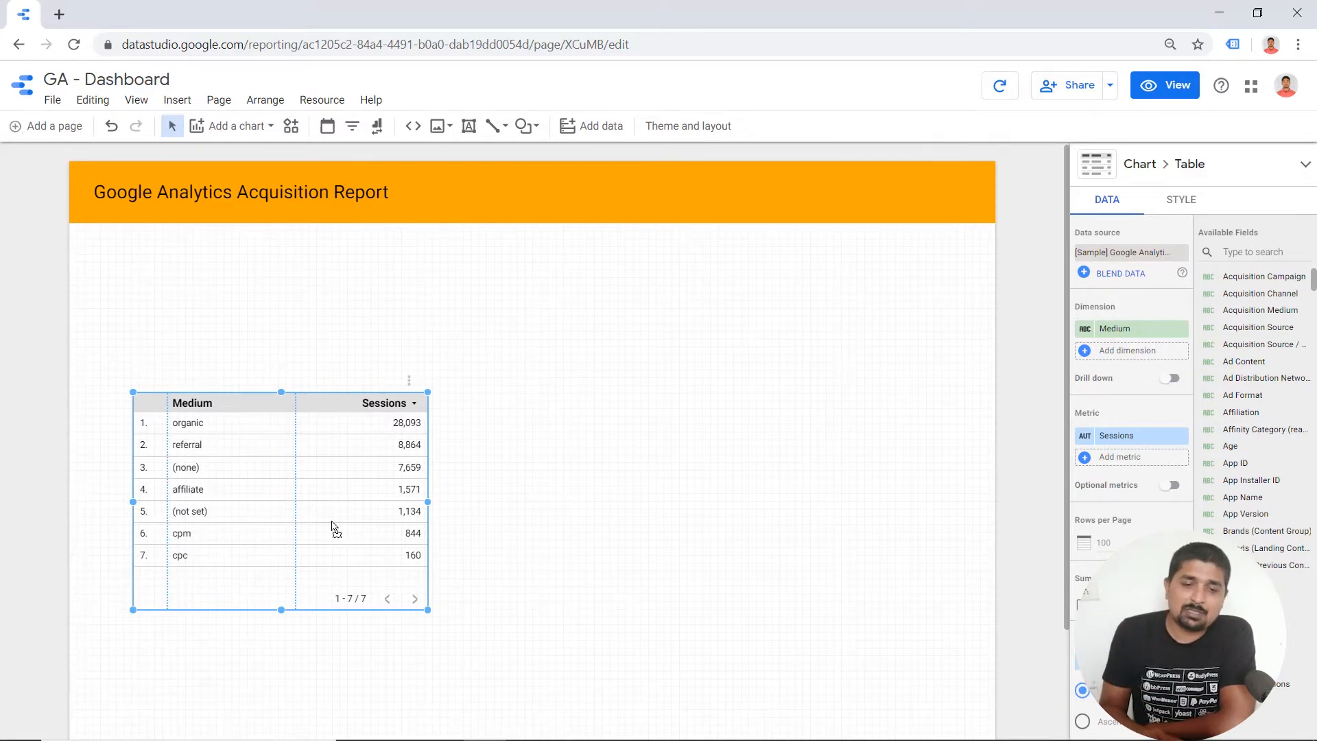
{"action": "left_click", "coordinate": [180, 101]}
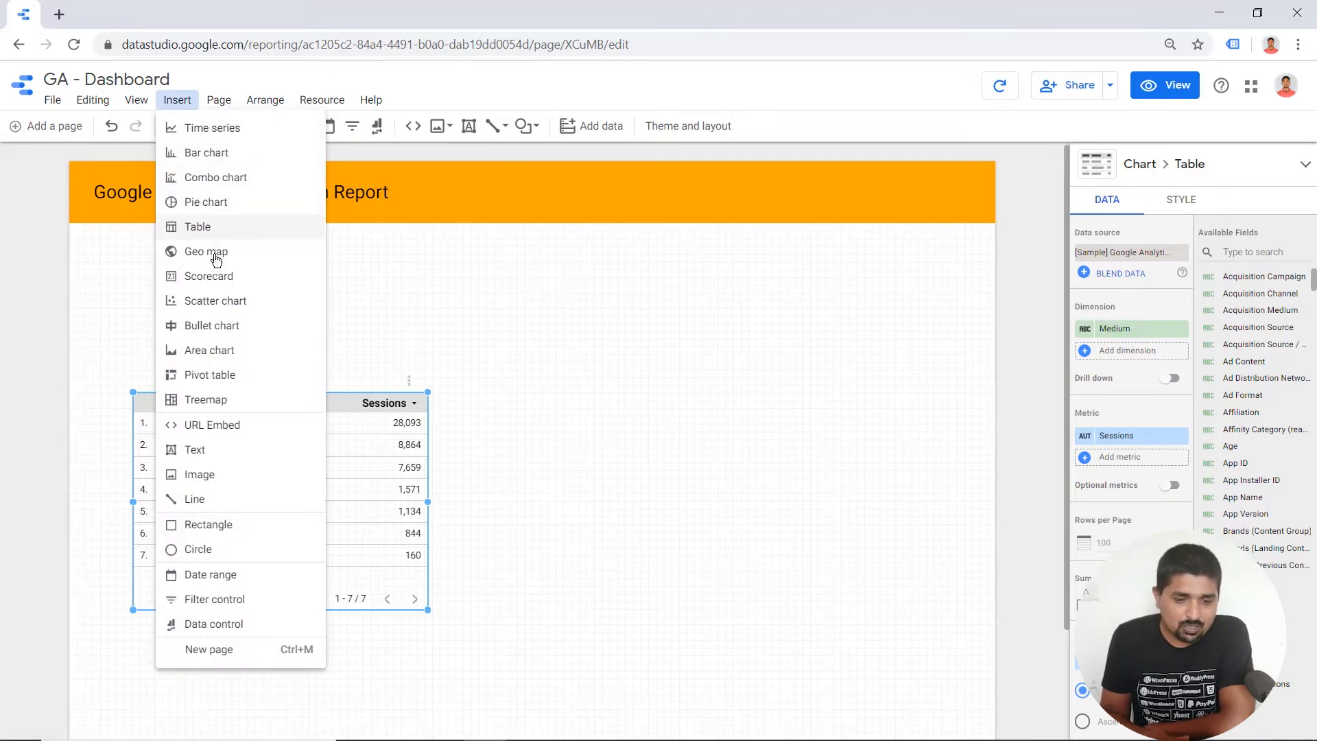
{"action": "left_click", "coordinate": [211, 276]}
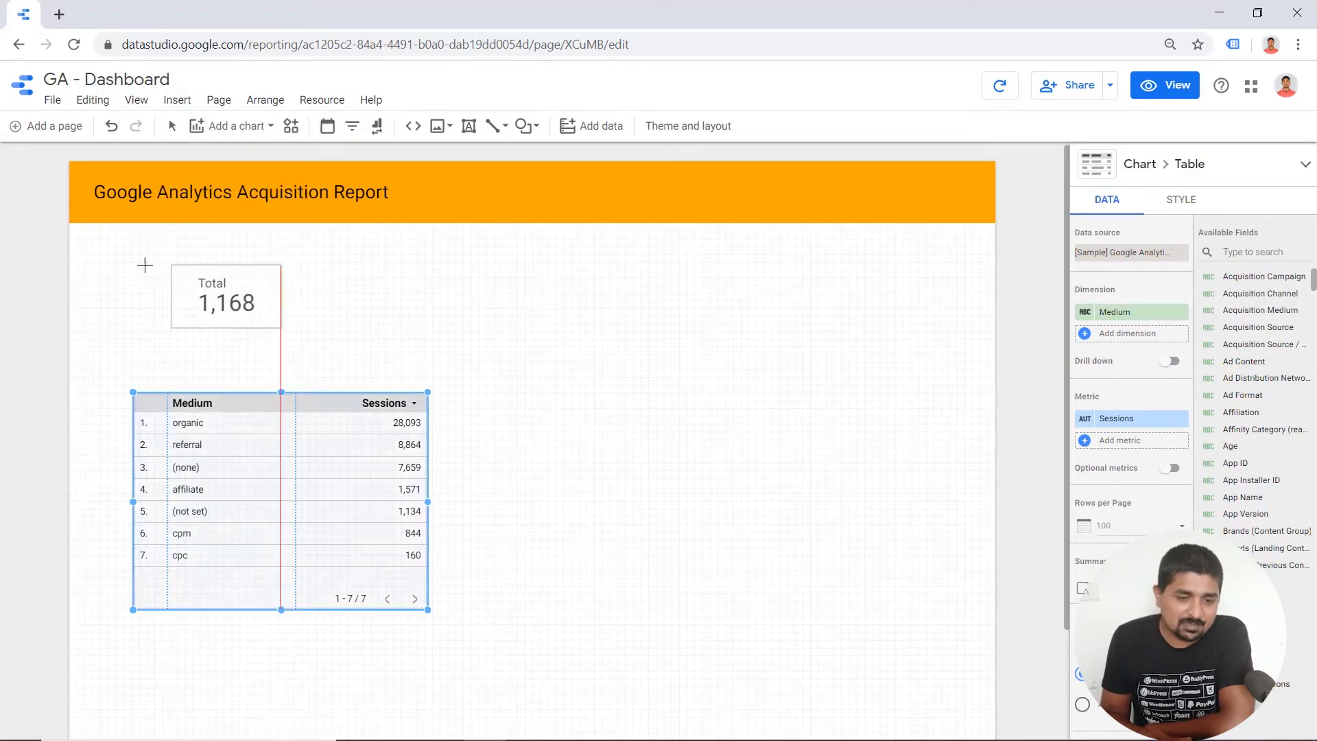
{"action": "left_click_drag", "start_coordinate": [112, 250], "coordinate": [268, 319]}
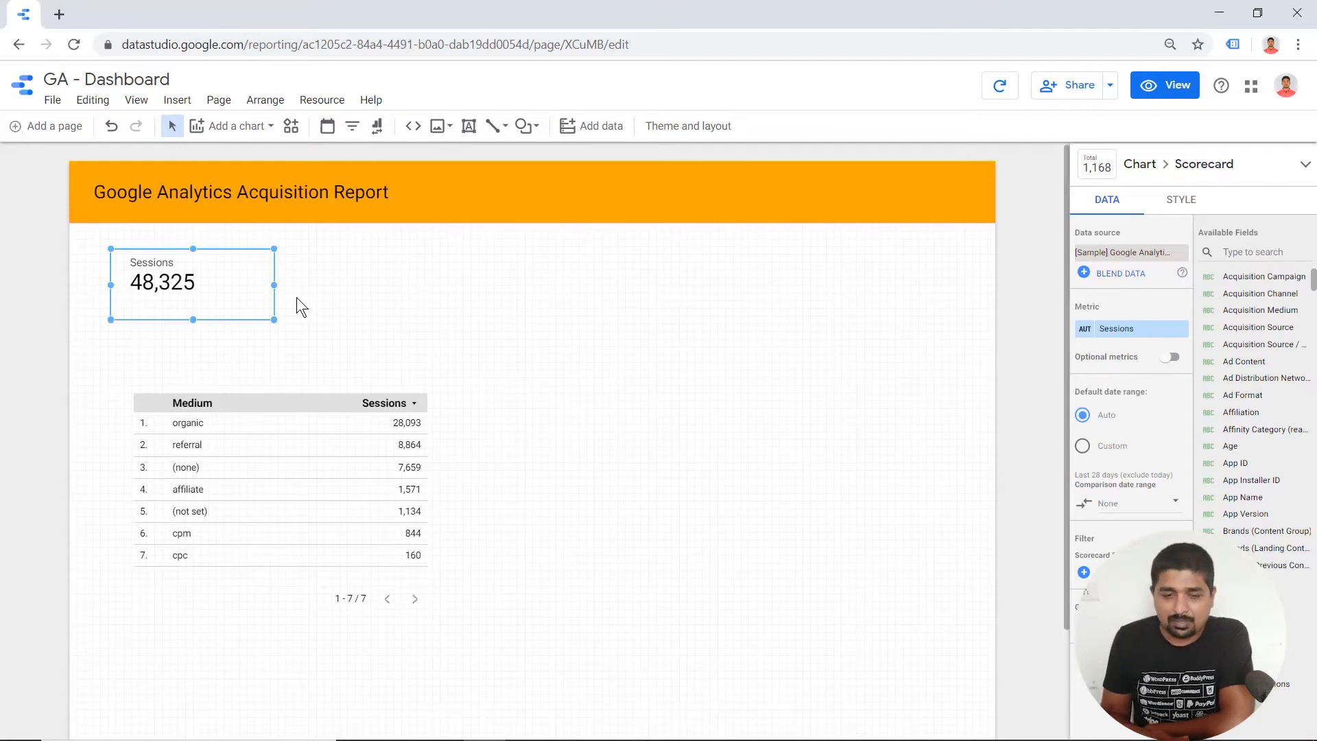
Set the new scorecard's metric to Users and nudge the card slightly away from the page's edge and header band
{"action": "left_click", "coordinate": [1132, 333]}
{"action": "type", "text": "us"}
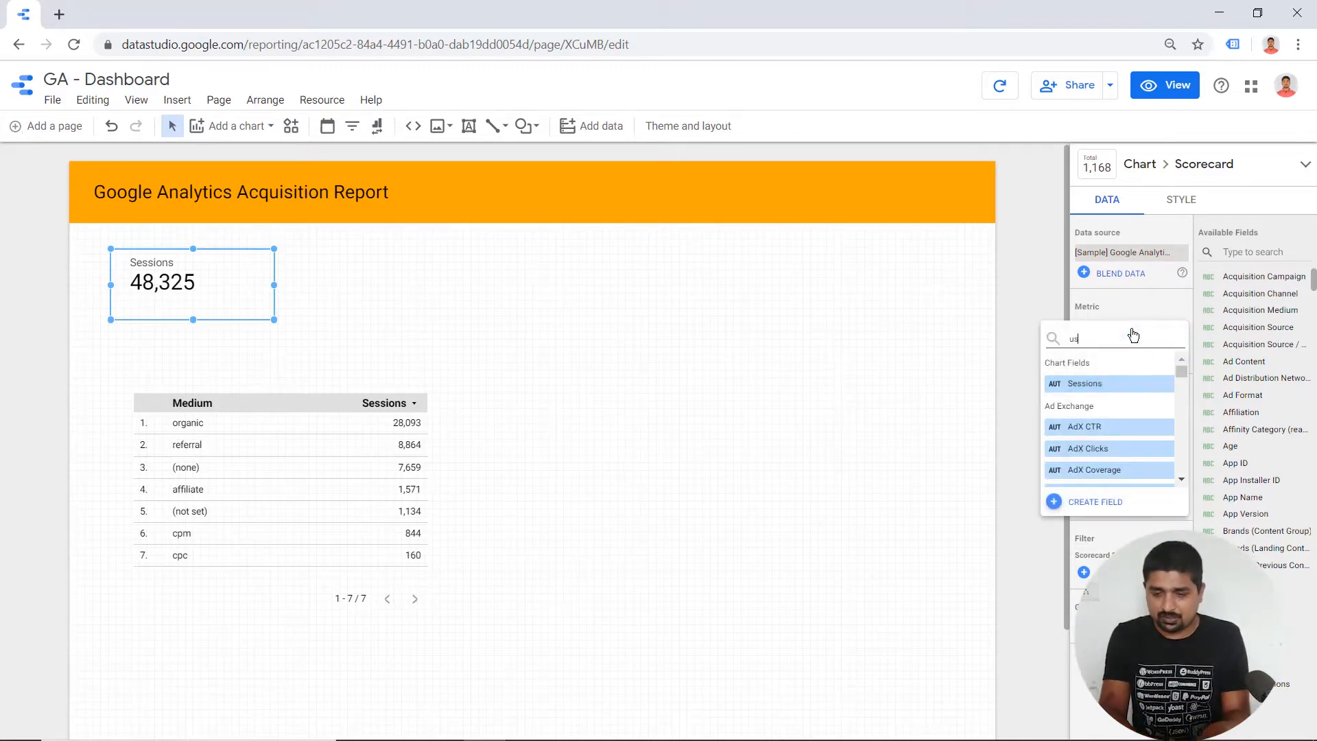
{"action": "type", "text": "ers"}
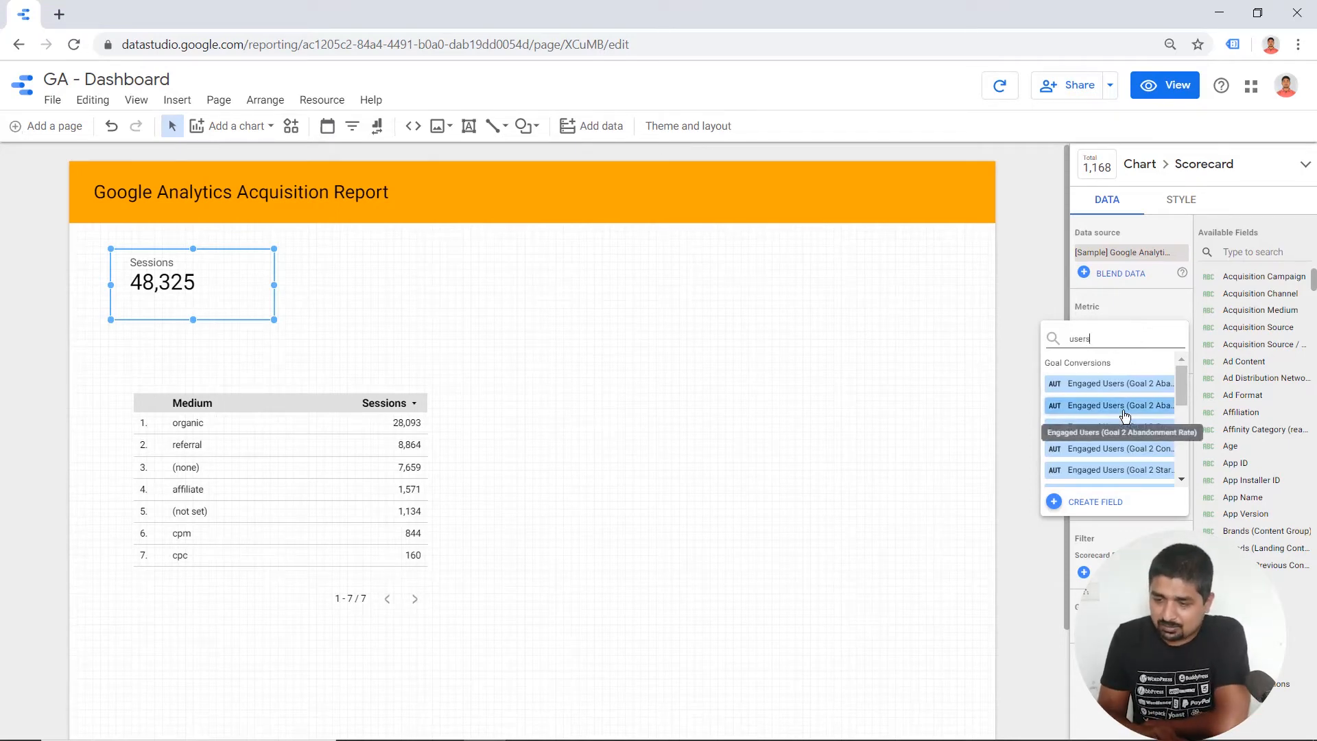
{"action": "scroll", "coordinate": [1125, 415], "scroll_direction": "down", "scroll_amount": 3}
{"action": "scroll", "coordinate": [1125, 415], "scroll_direction": "down", "scroll_amount": 3}
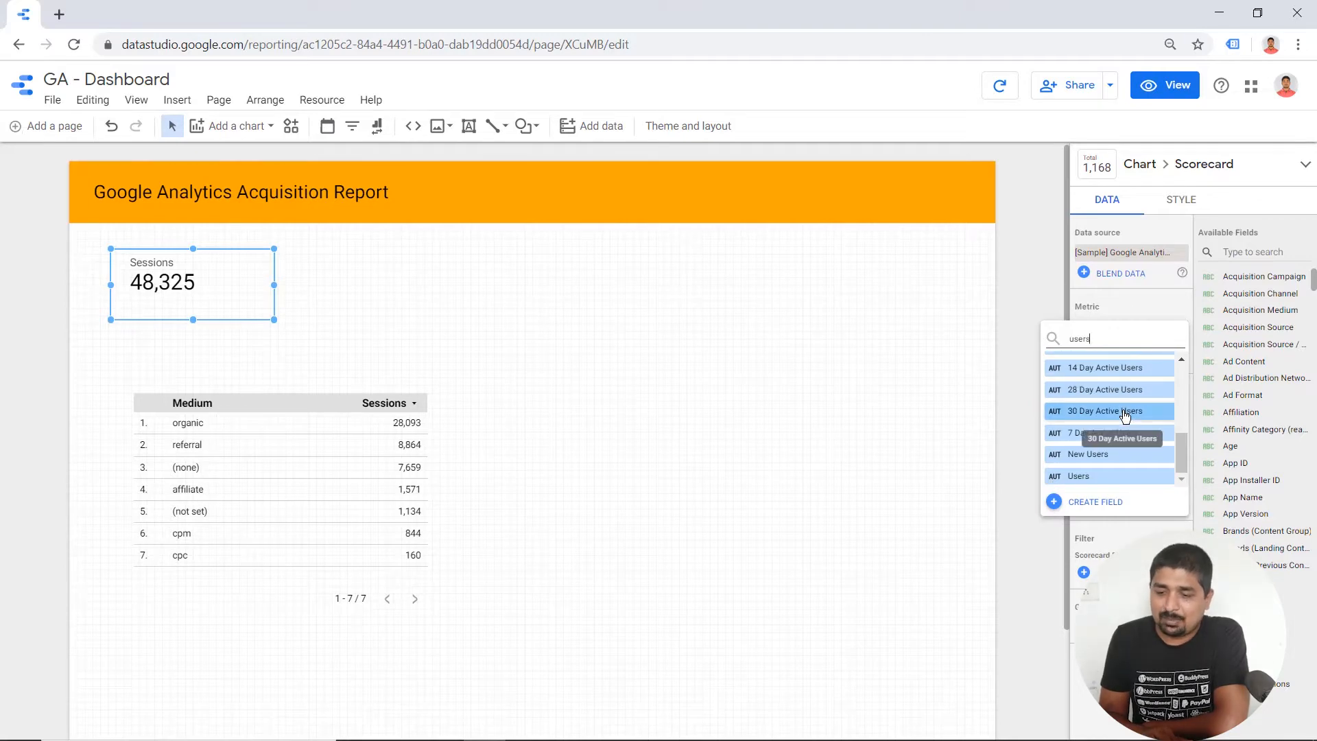
{"action": "left_click", "coordinate": [1098, 479]}
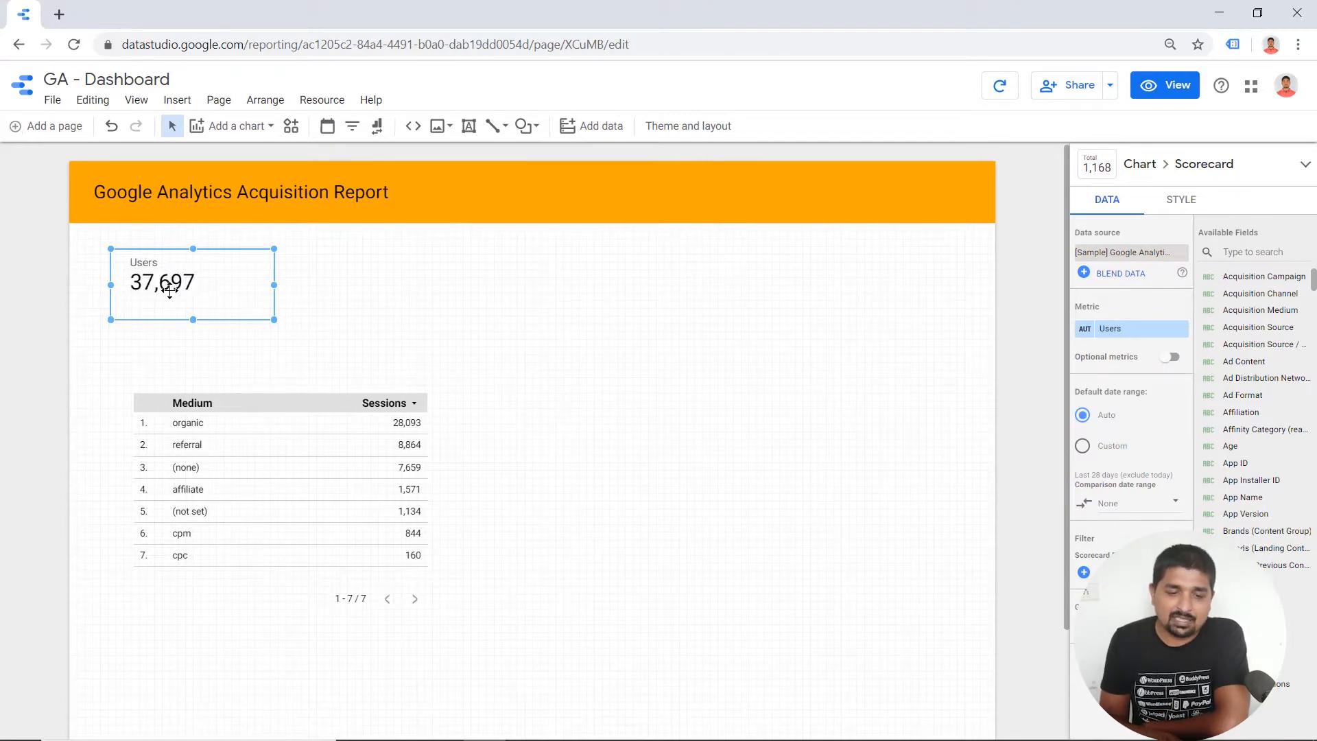
{"action": "left_click_drag", "start_coordinate": [171, 289], "coordinate": [177, 292]}
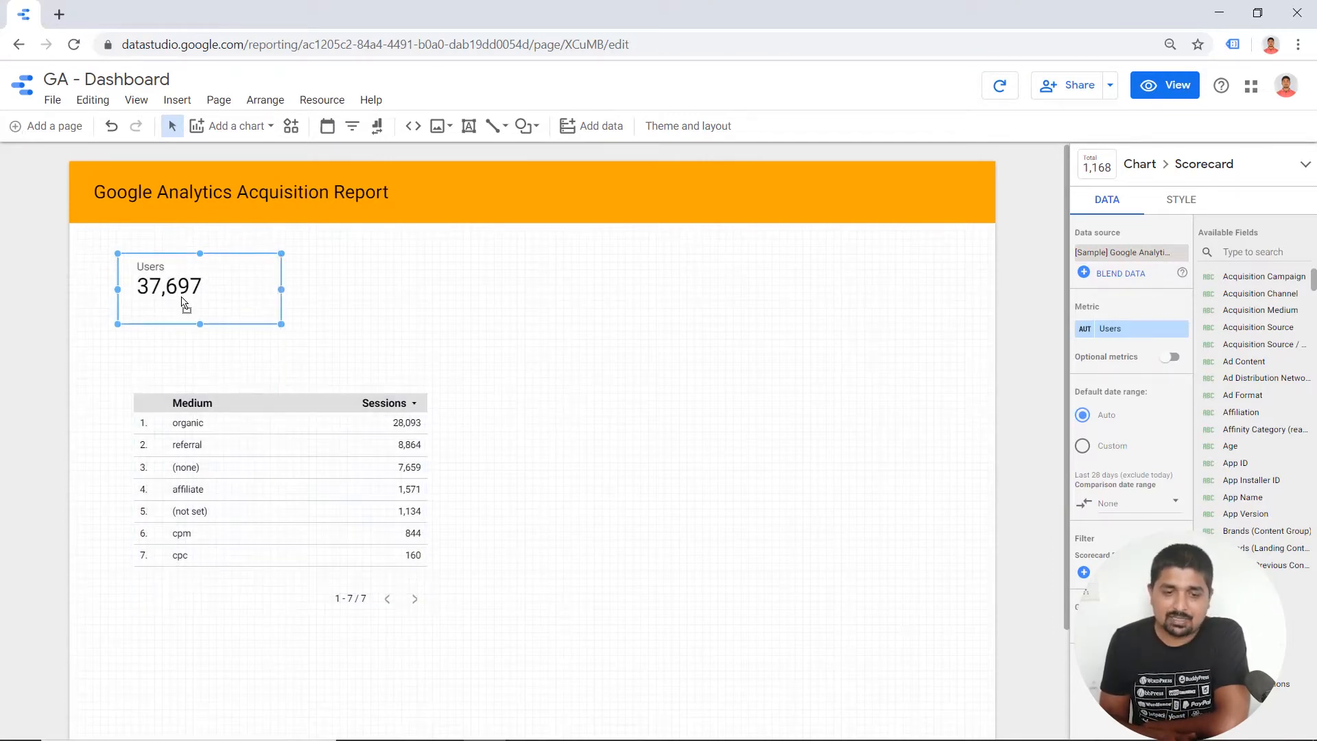
{"action": "left_click", "coordinate": [341, 268]}
Look through the style options of the Users scorecard, from number format and labels to border and padding
{"action": "left_click", "coordinate": [151, 276]}
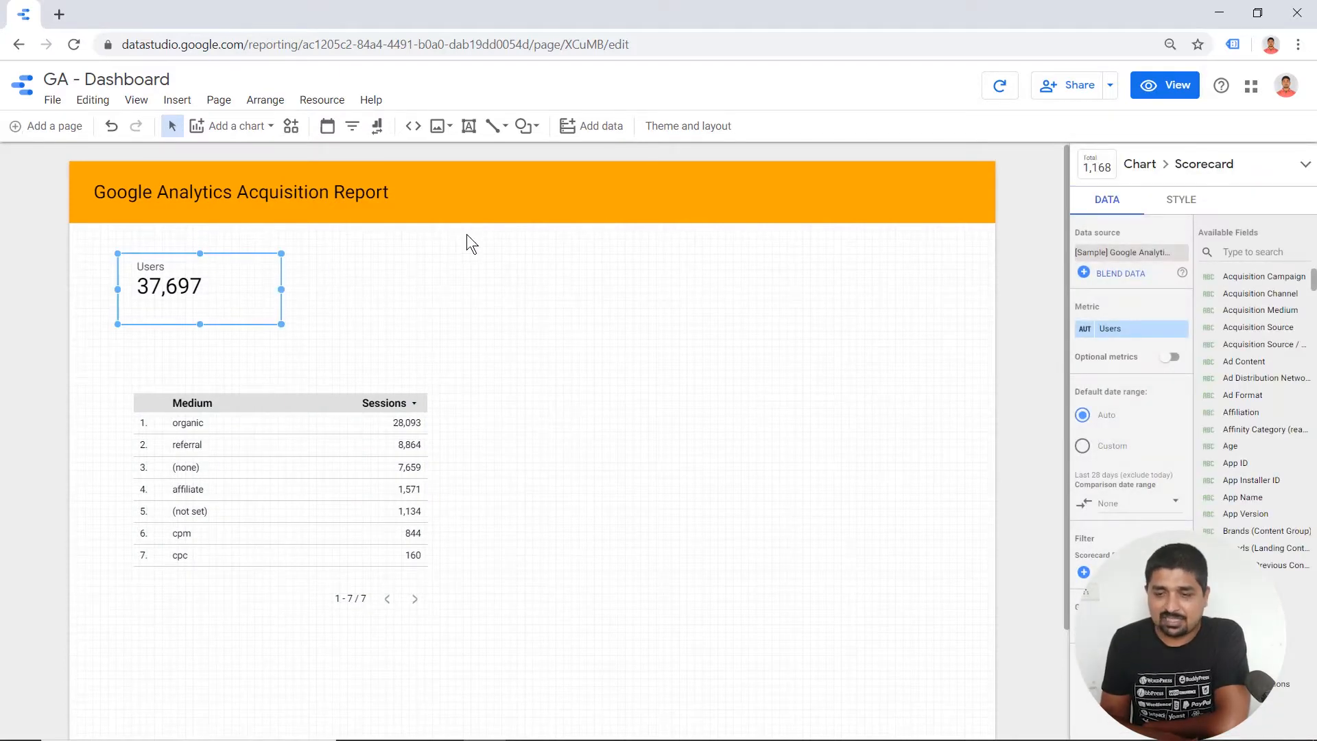
{"action": "left_click", "coordinate": [1181, 200]}
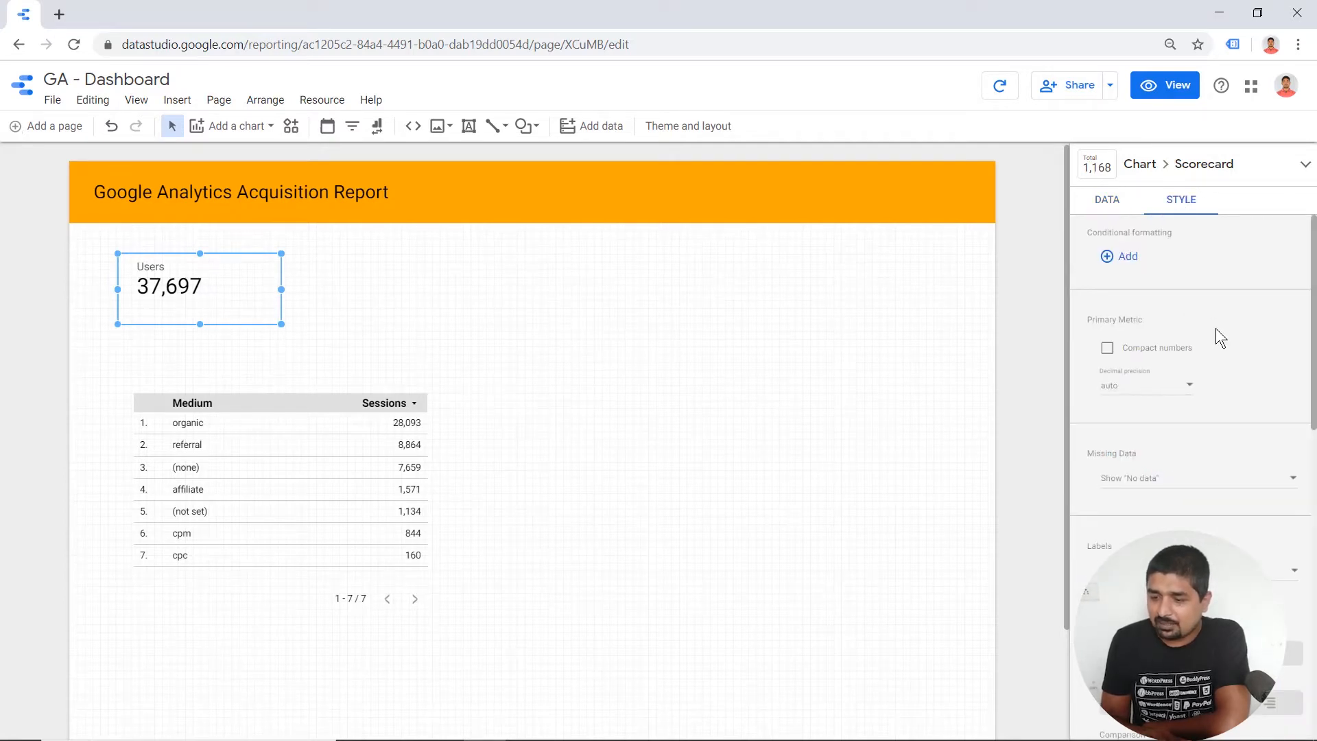
{"action": "scroll", "coordinate": [1216, 330], "scroll_direction": "down", "scroll_amount": 2}
{"action": "scroll", "coordinate": [1215, 328], "scroll_direction": "down", "scroll_amount": 3}
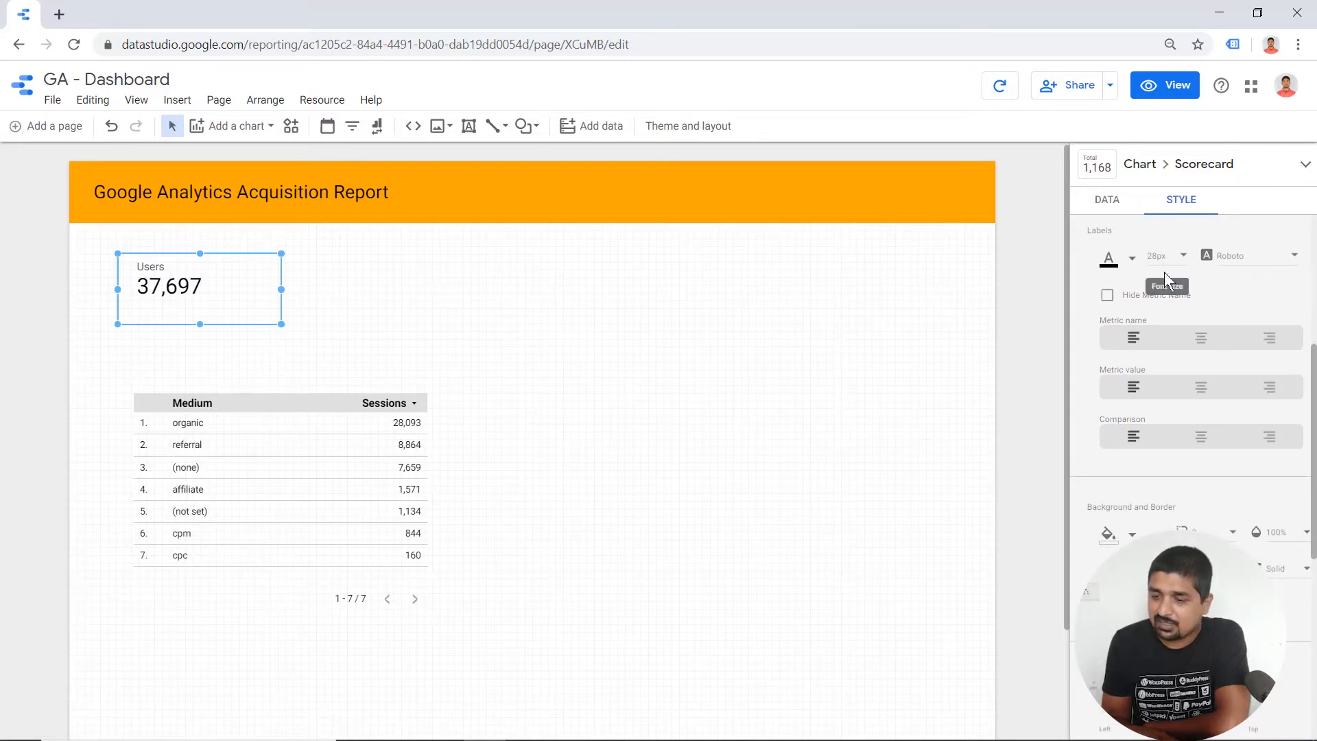
{"action": "scroll", "coordinate": [1191, 304], "scroll_direction": "down", "scroll_amount": 5}
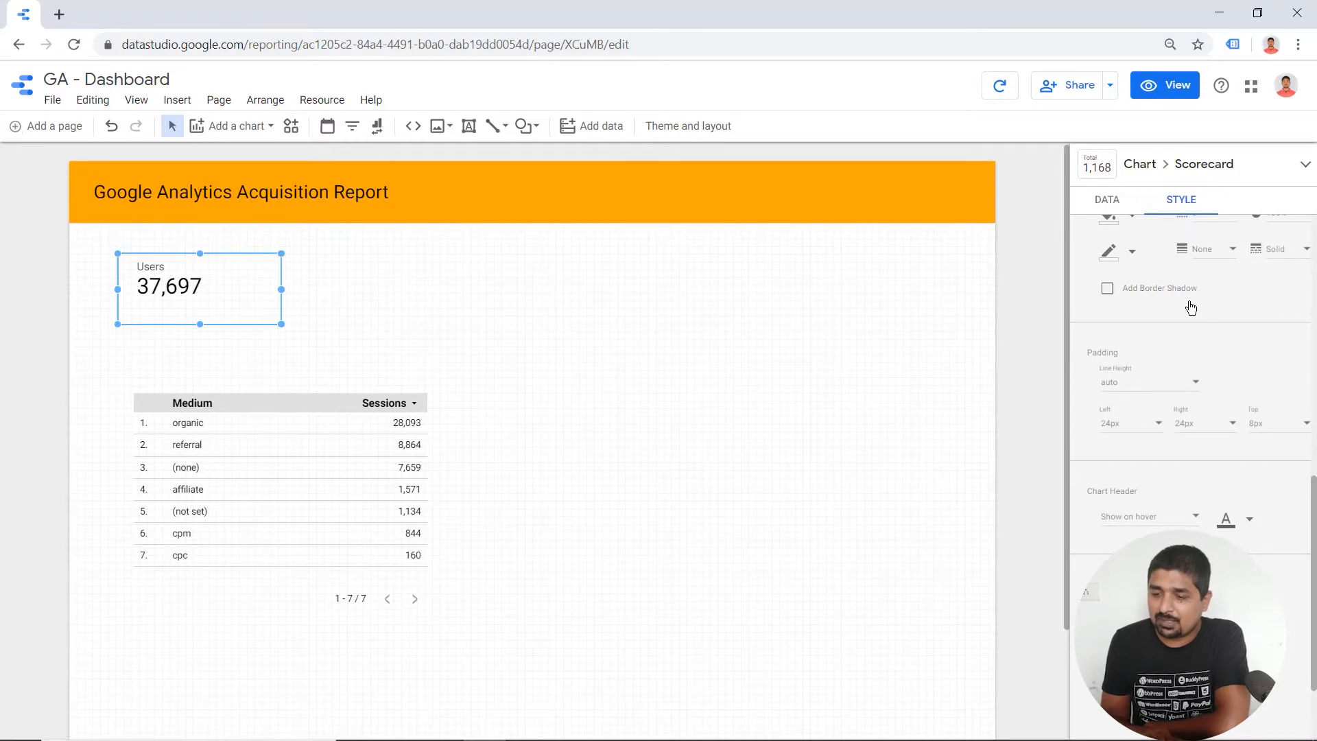
{"action": "scroll", "coordinate": [1190, 304], "scroll_direction": "up", "scroll_amount": 6}
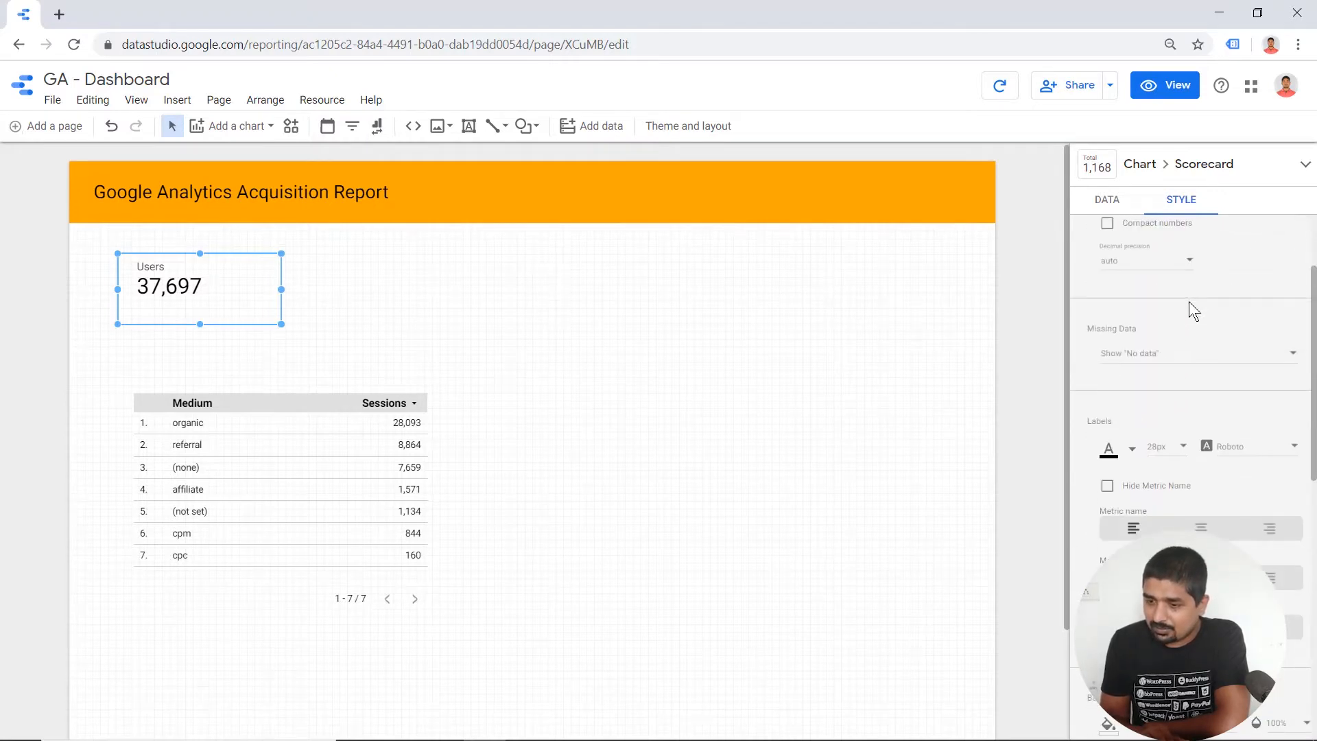
{"action": "scroll", "coordinate": [1190, 304], "scroll_direction": "up", "scroll_amount": 2}
{"action": "scroll", "coordinate": [1190, 304], "scroll_direction": "down", "scroll_amount": 3}
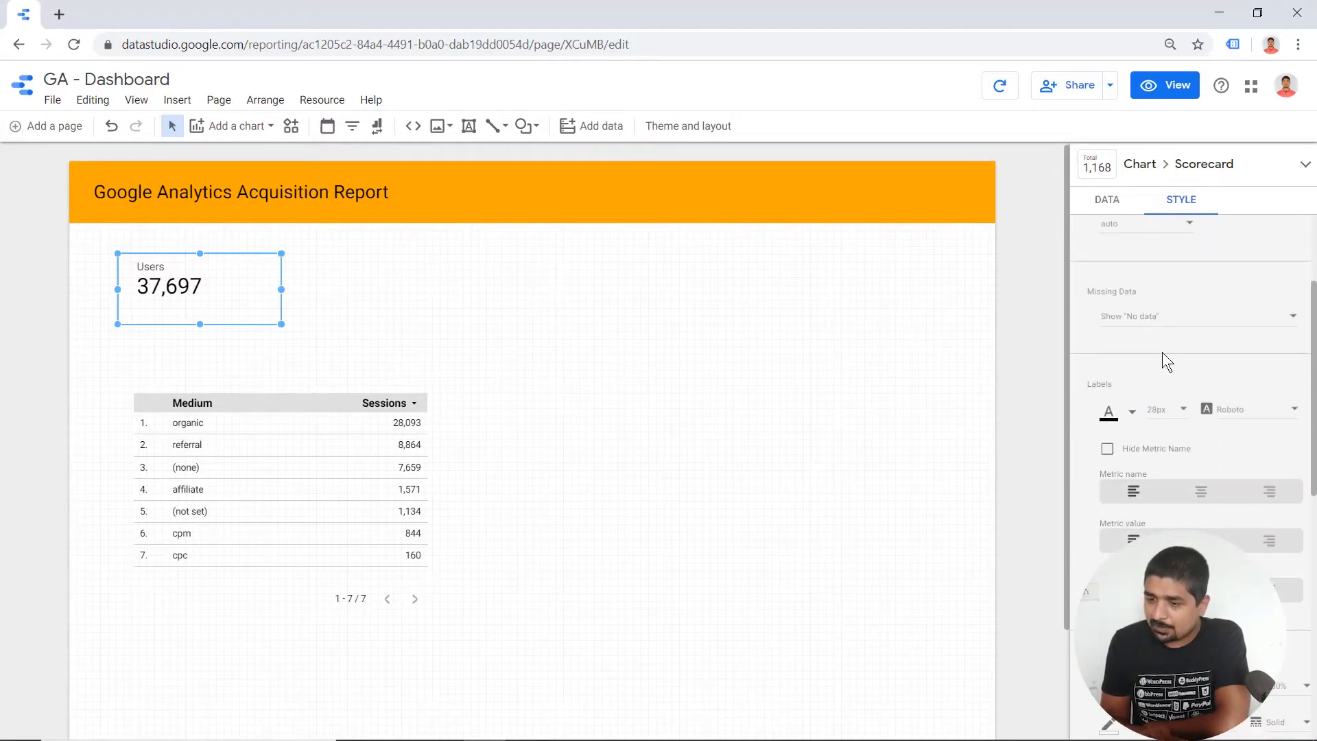
{"action": "left_click", "coordinate": [1118, 412]}
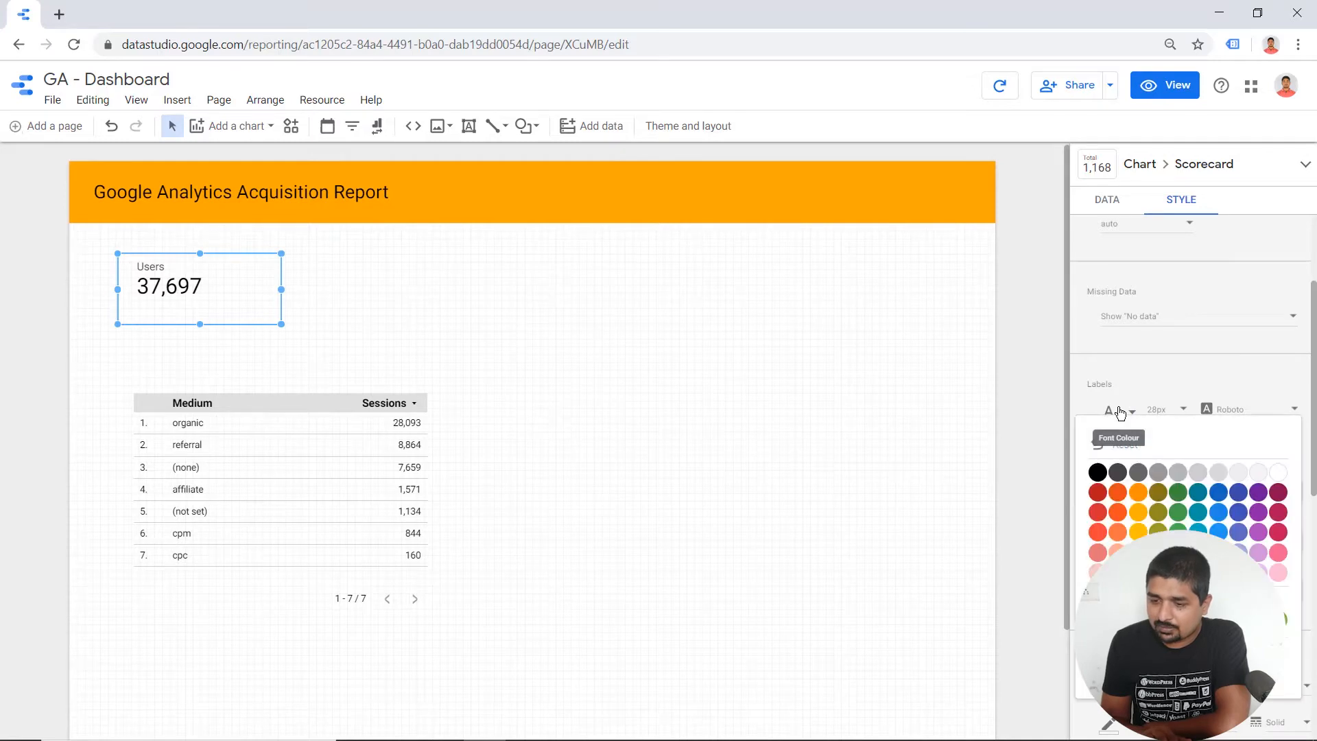
{"action": "left_click", "coordinate": [1256, 314]}
{"action": "left_click", "coordinate": [1255, 314]}
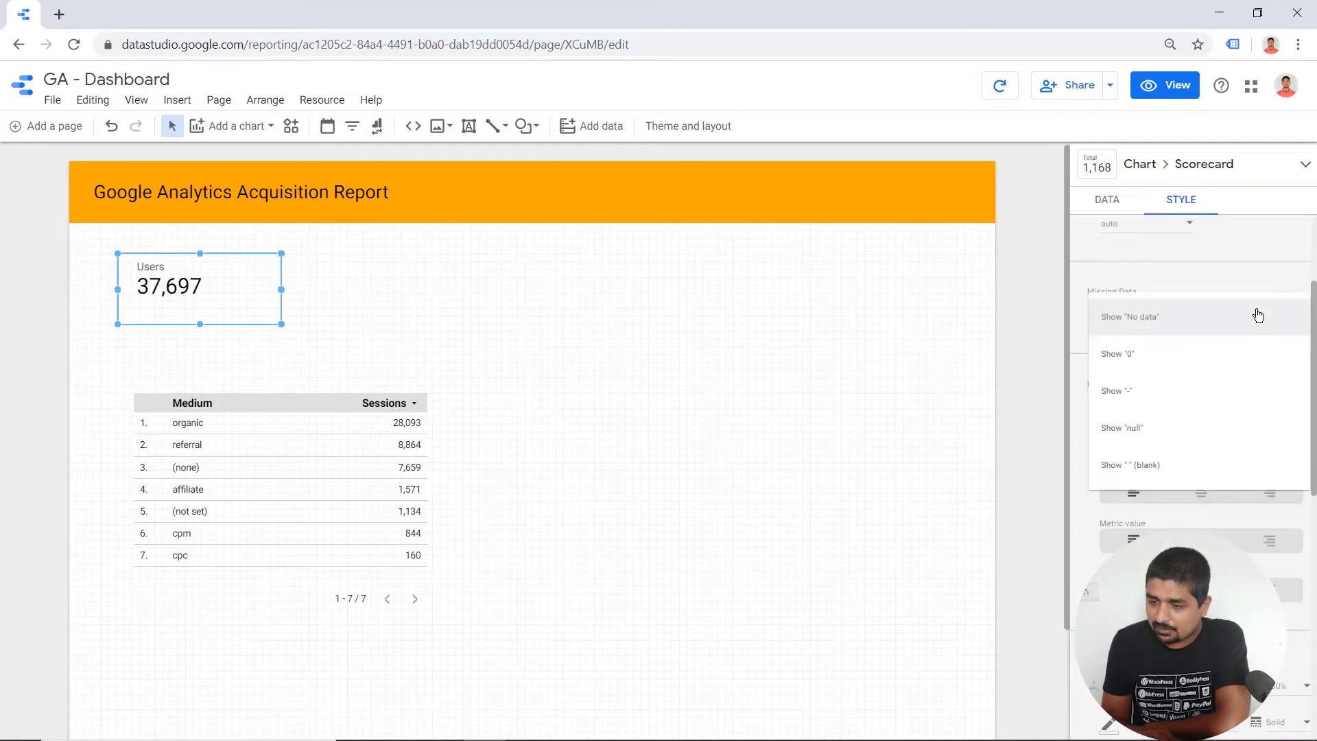
{"action": "left_click", "coordinate": [1069, 421]}
Centre-align the Users scorecard's metric name, metric value and comparison, and give the card a very light grey background
{"action": "left_click", "coordinate": [1205, 489]}
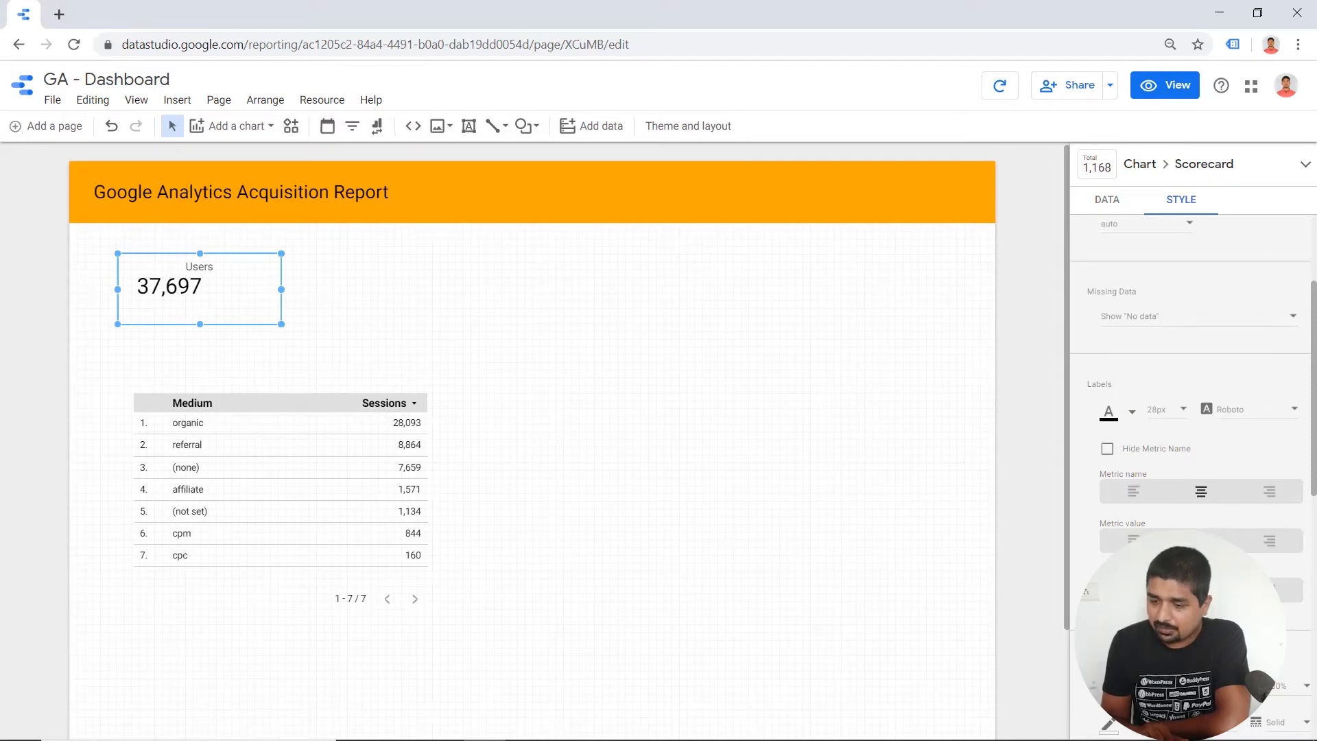
{"action": "left_click", "coordinate": [1201, 541]}
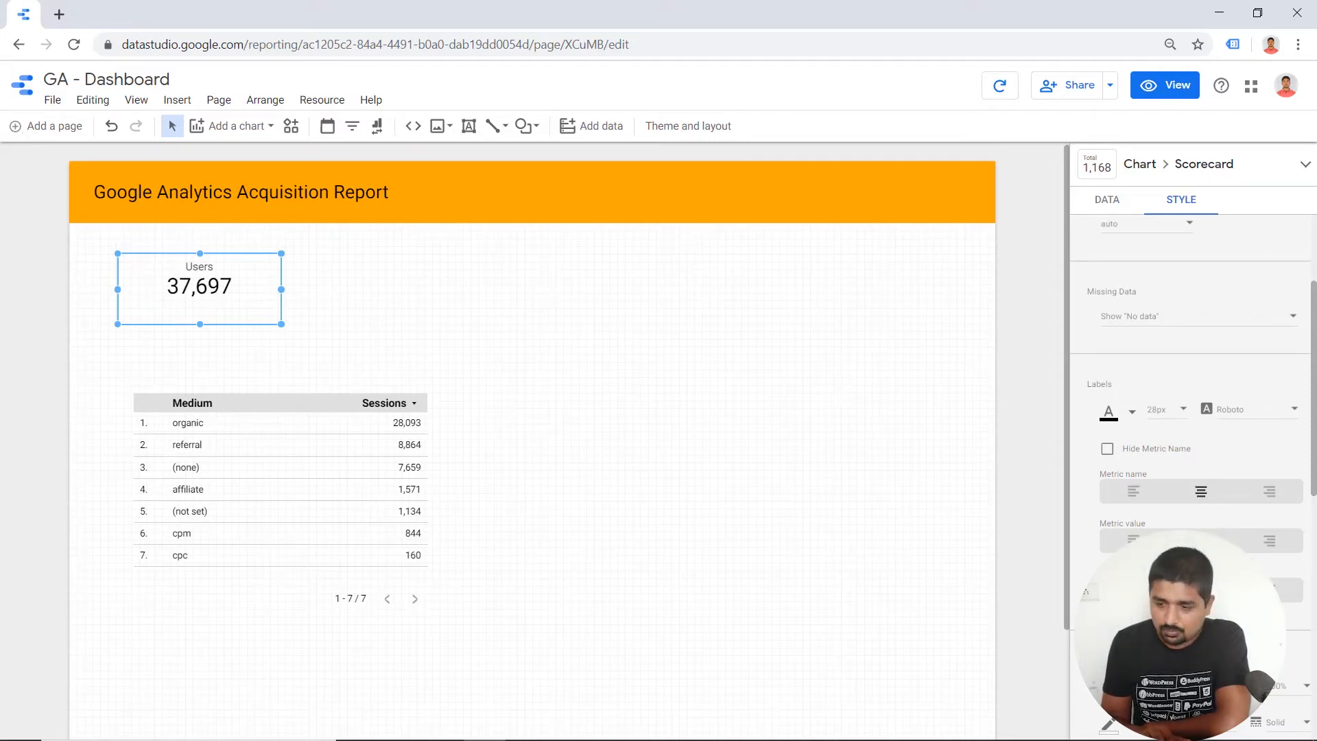
{"action": "scroll", "coordinate": [1077, 562], "scroll_direction": "down", "scroll_amount": 4}
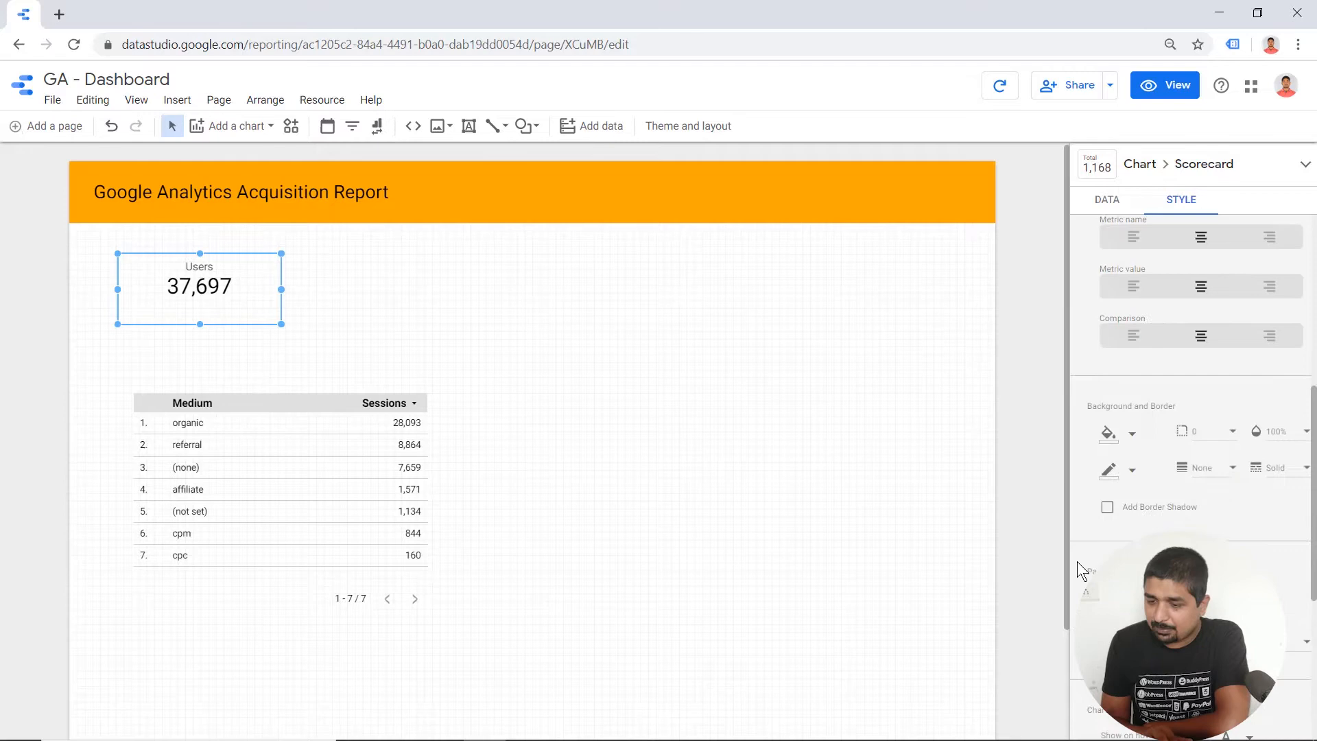
{"action": "left_click", "coordinate": [1106, 438]}
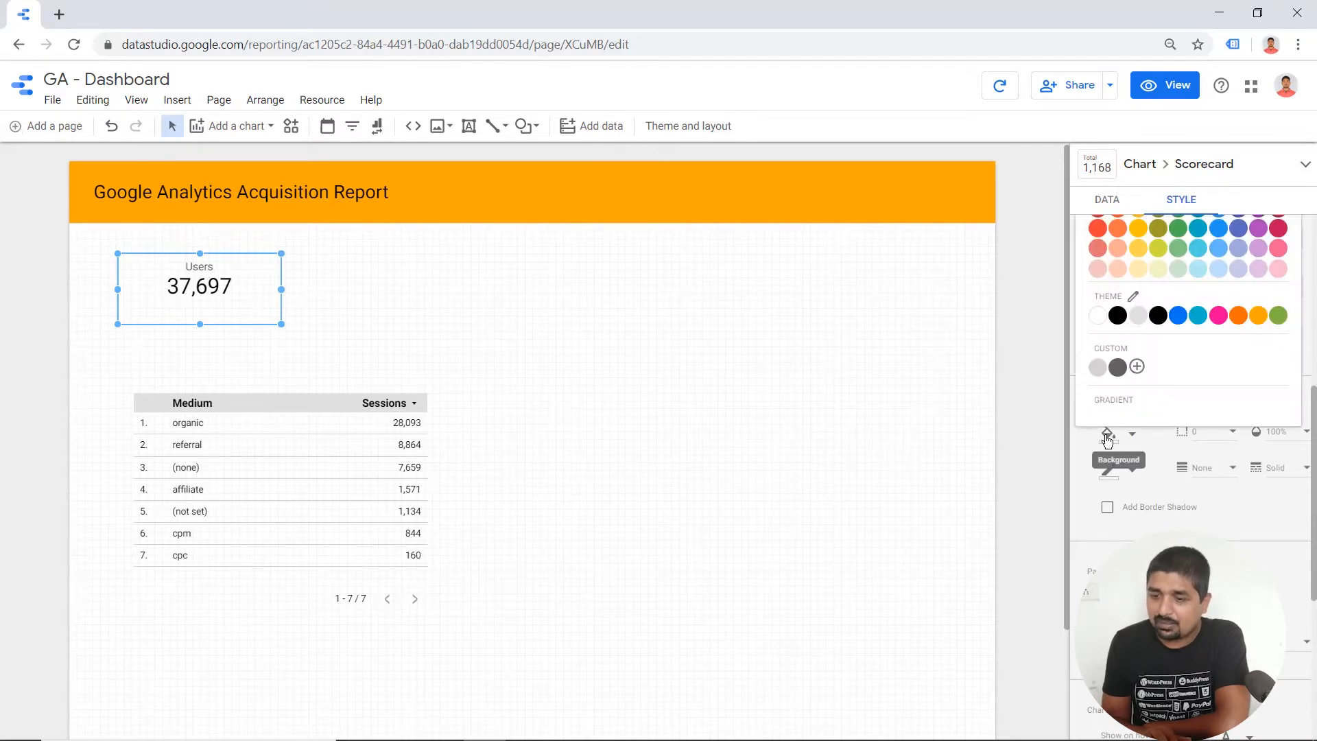
{"action": "scroll", "coordinate": [1196, 326], "scroll_direction": "up", "scroll_amount": 2}
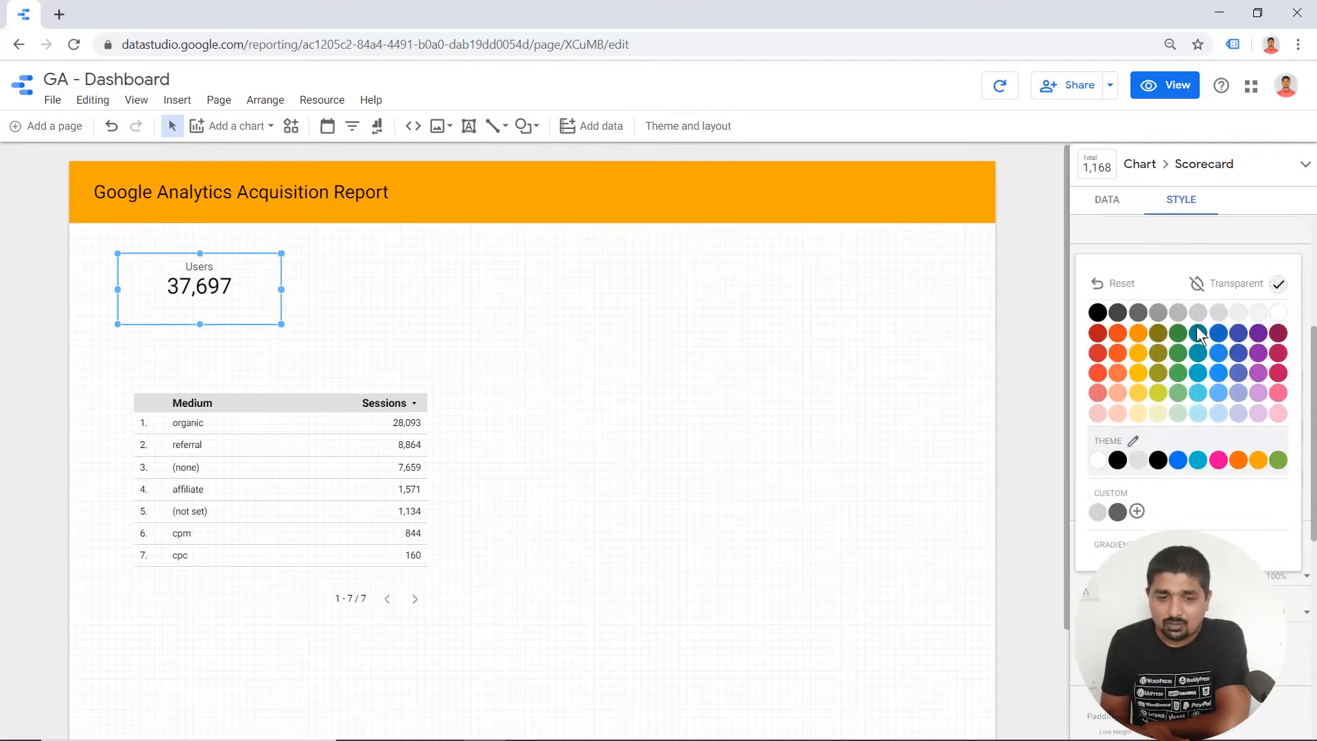
{"action": "scroll", "coordinate": [1196, 327], "scroll_direction": "up", "scroll_amount": 1}
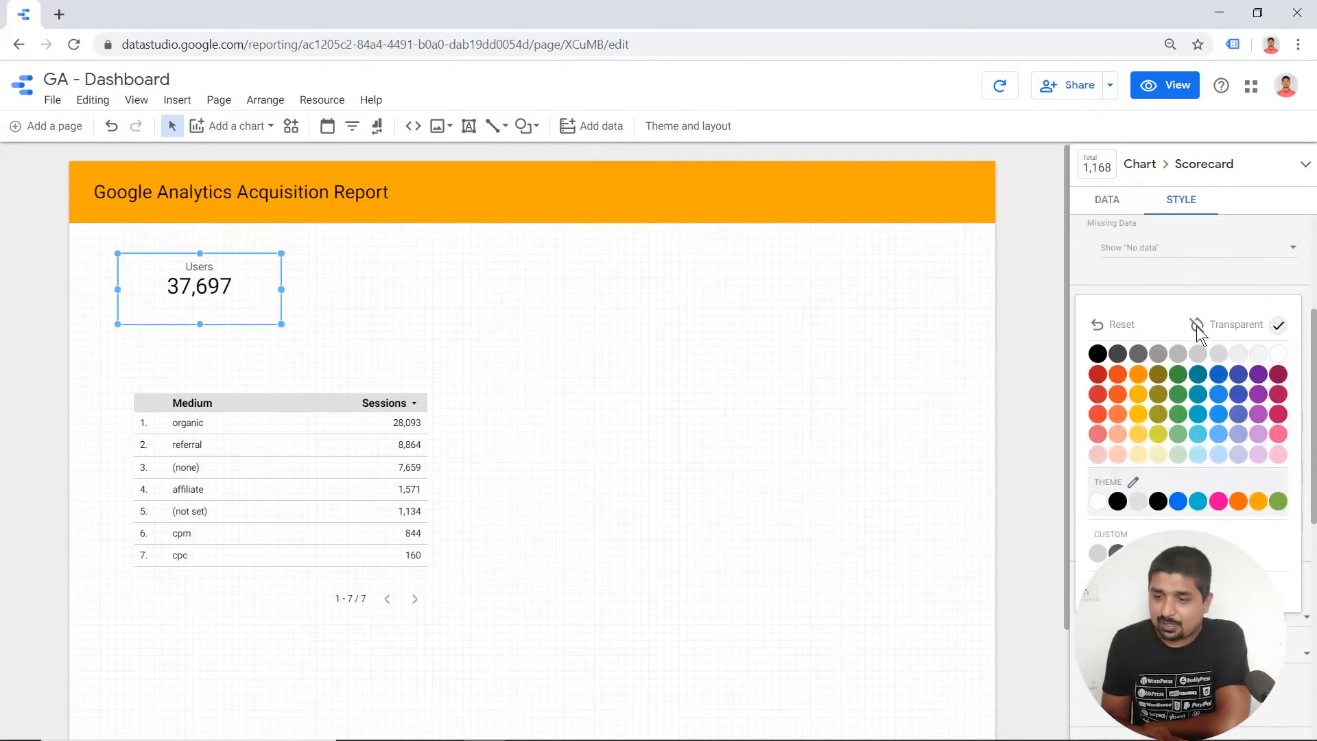
{"action": "left_click", "coordinate": [1258, 357]}
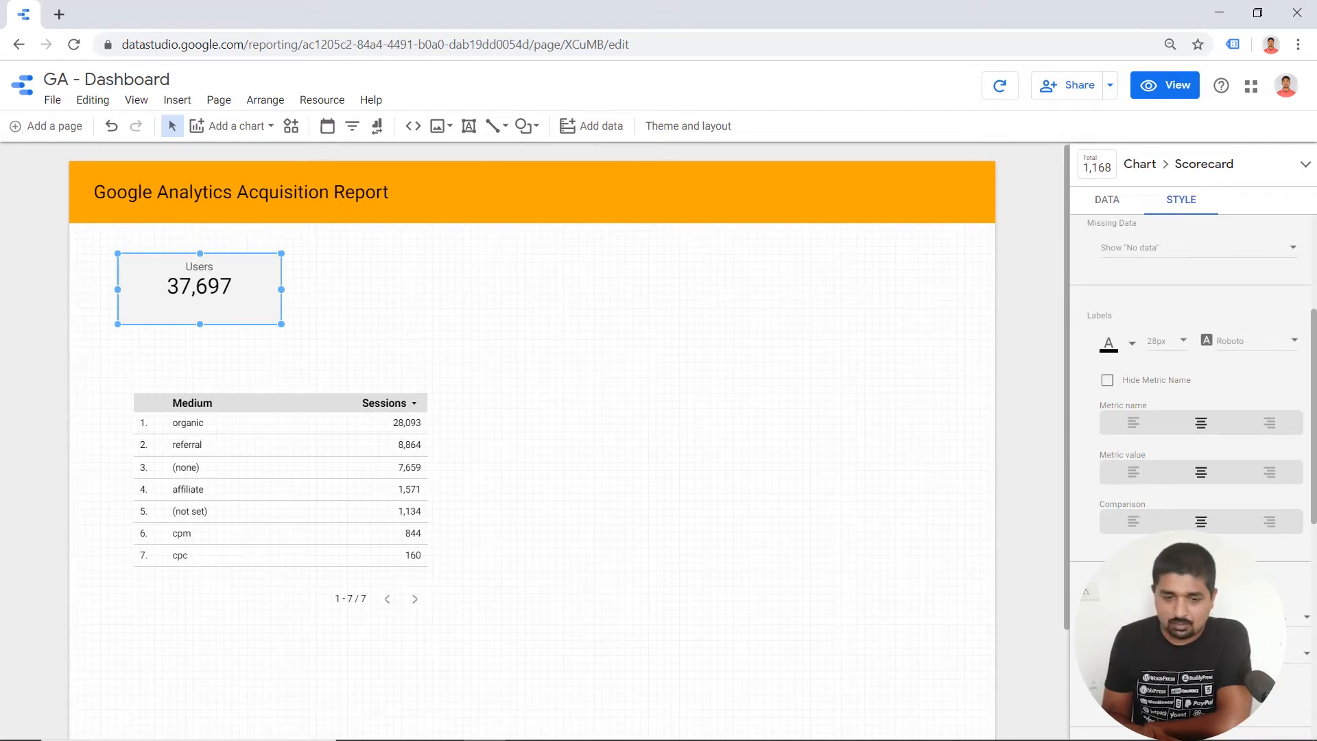
Shorten the Users scorecard from its lower edge so it fits closely around the metric name and value
{"action": "left_click", "coordinate": [387, 346]}
{"action": "left_click", "coordinate": [180, 311]}
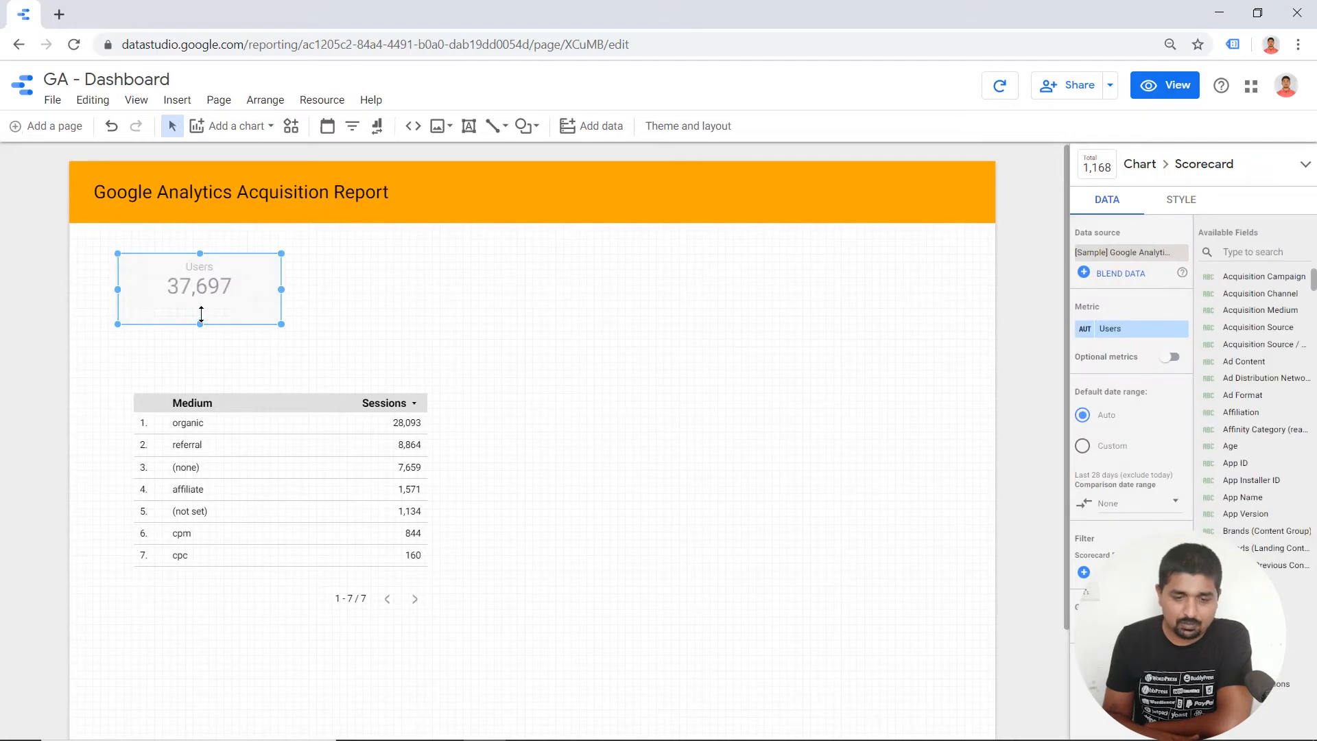
{"action": "left_click_drag", "start_coordinate": [201, 313], "coordinate": [200, 296]}
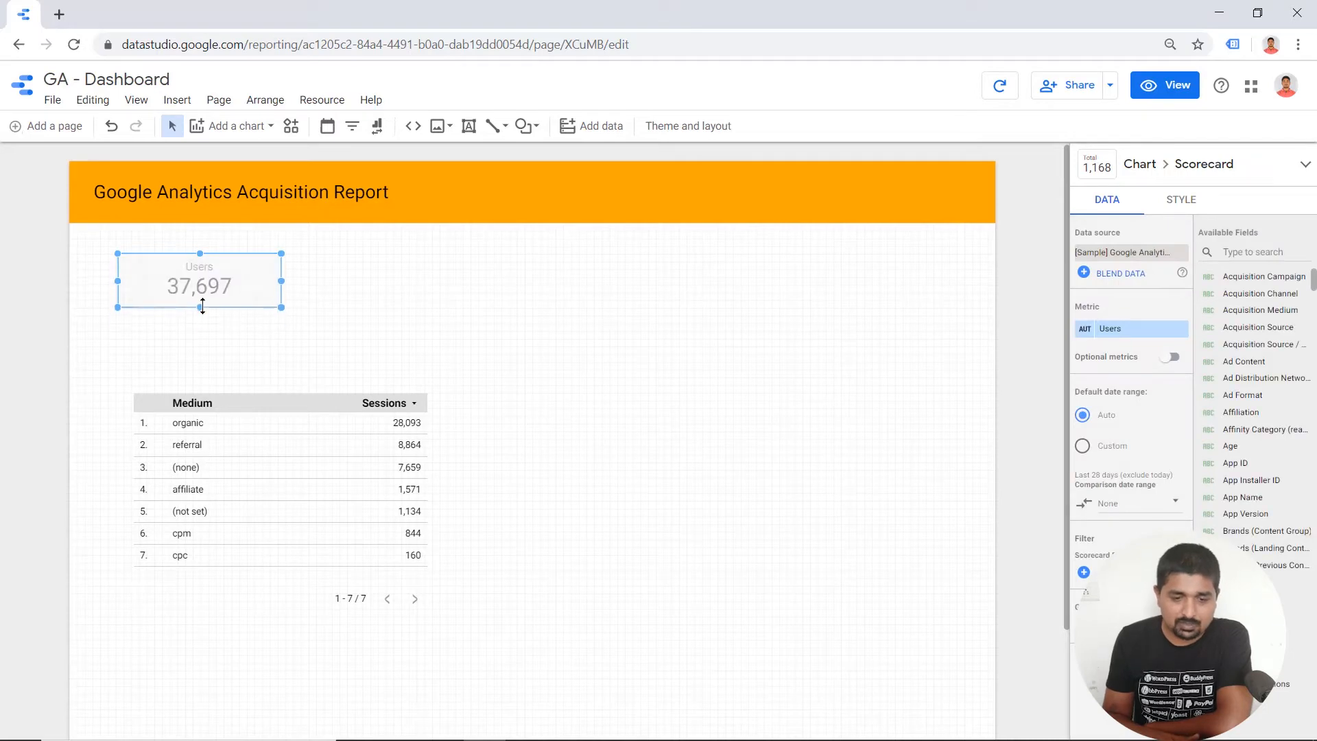
{"action": "left_click", "coordinate": [423, 310]}
Copy the Users scorecard, paste it on the page and place the copy beside the original, aligned with it
{"action": "left_click", "coordinate": [172, 278]}
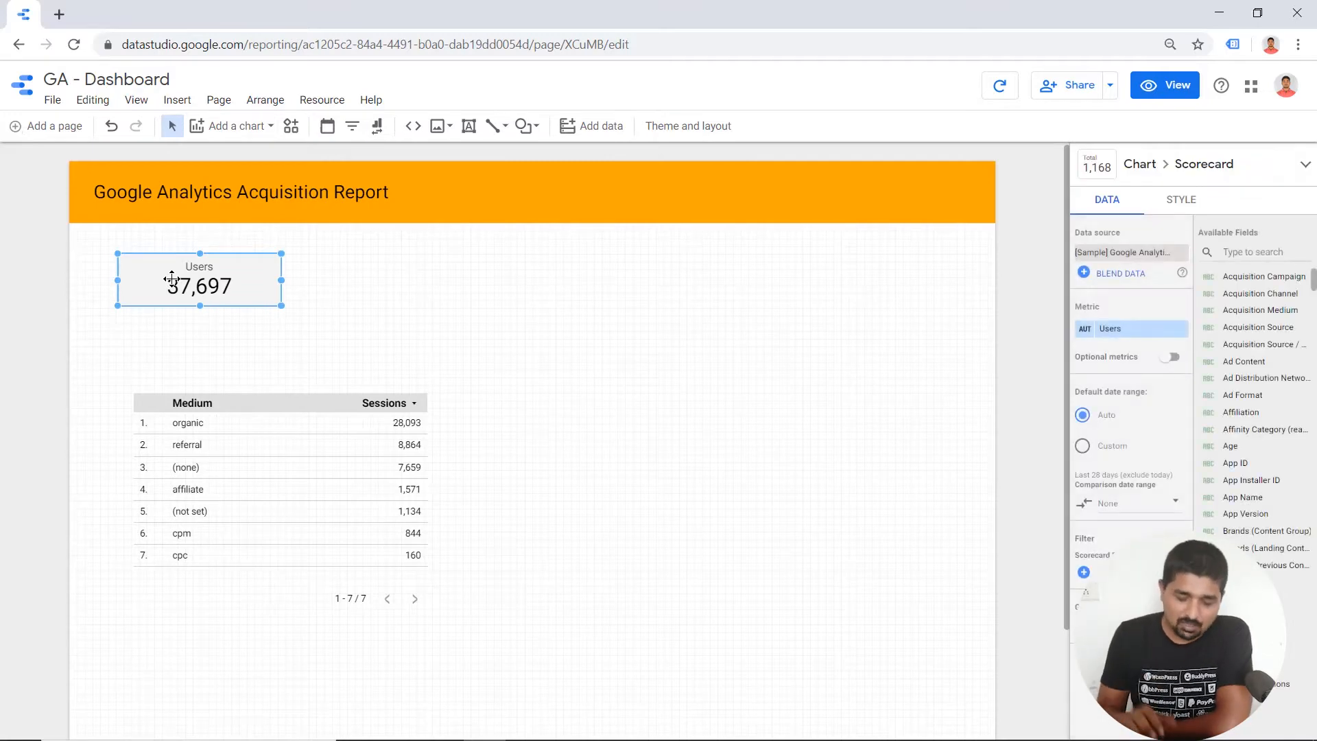
{"action": "right_click", "coordinate": [171, 278]}
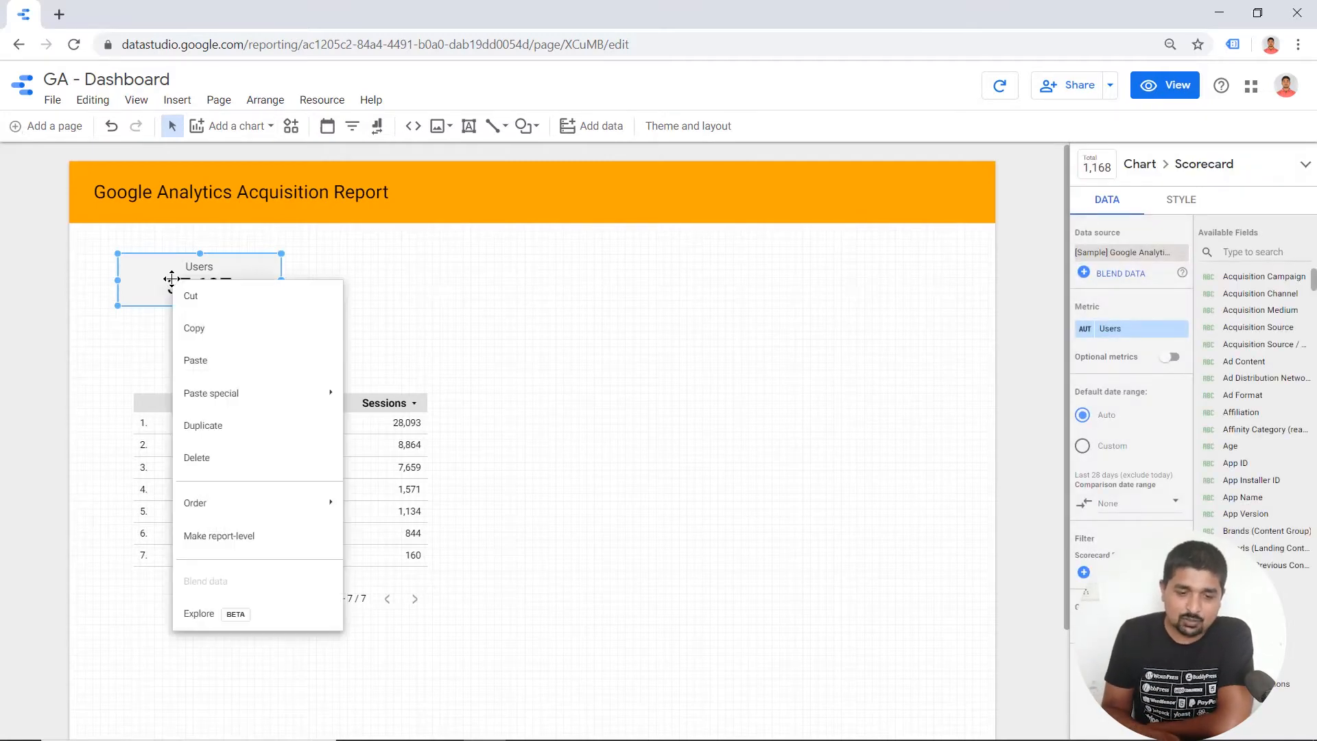
{"action": "left_click", "coordinate": [220, 326]}
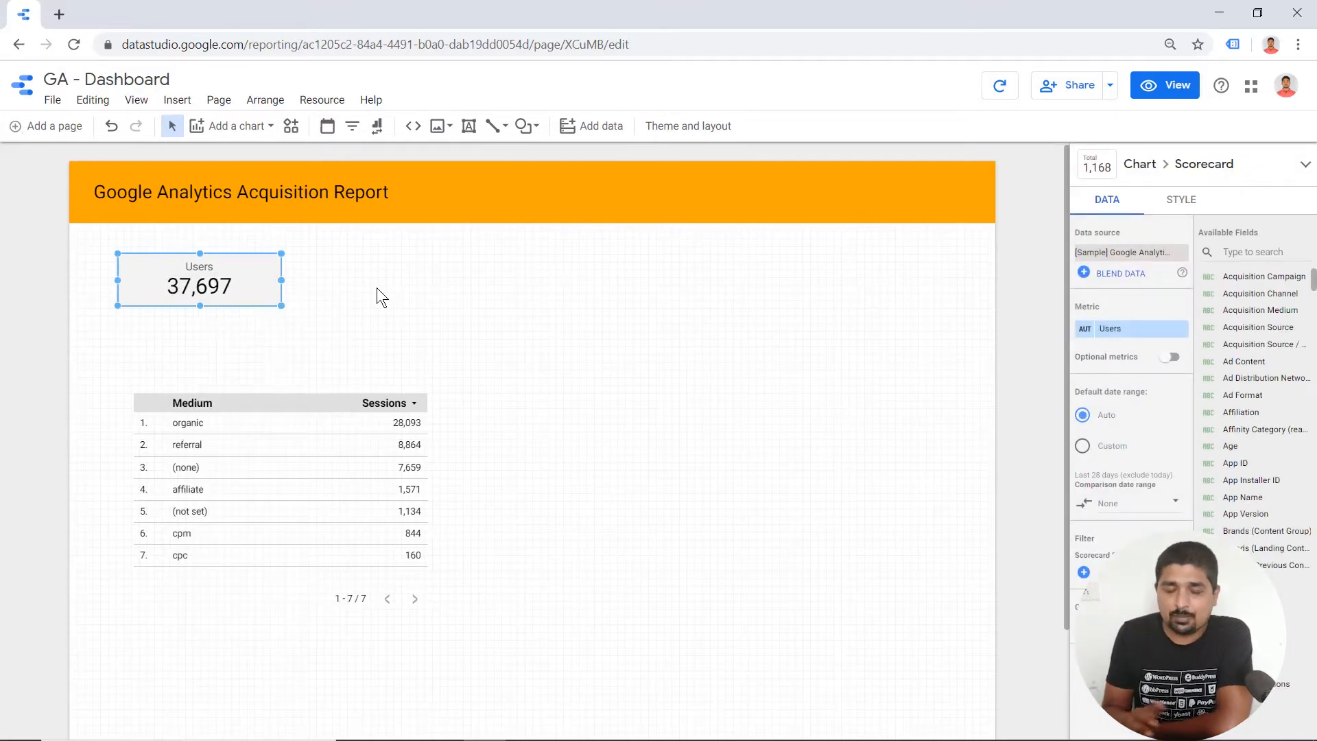
{"action": "left_click", "coordinate": [383, 266]}
{"action": "right_click", "coordinate": [382, 266]}
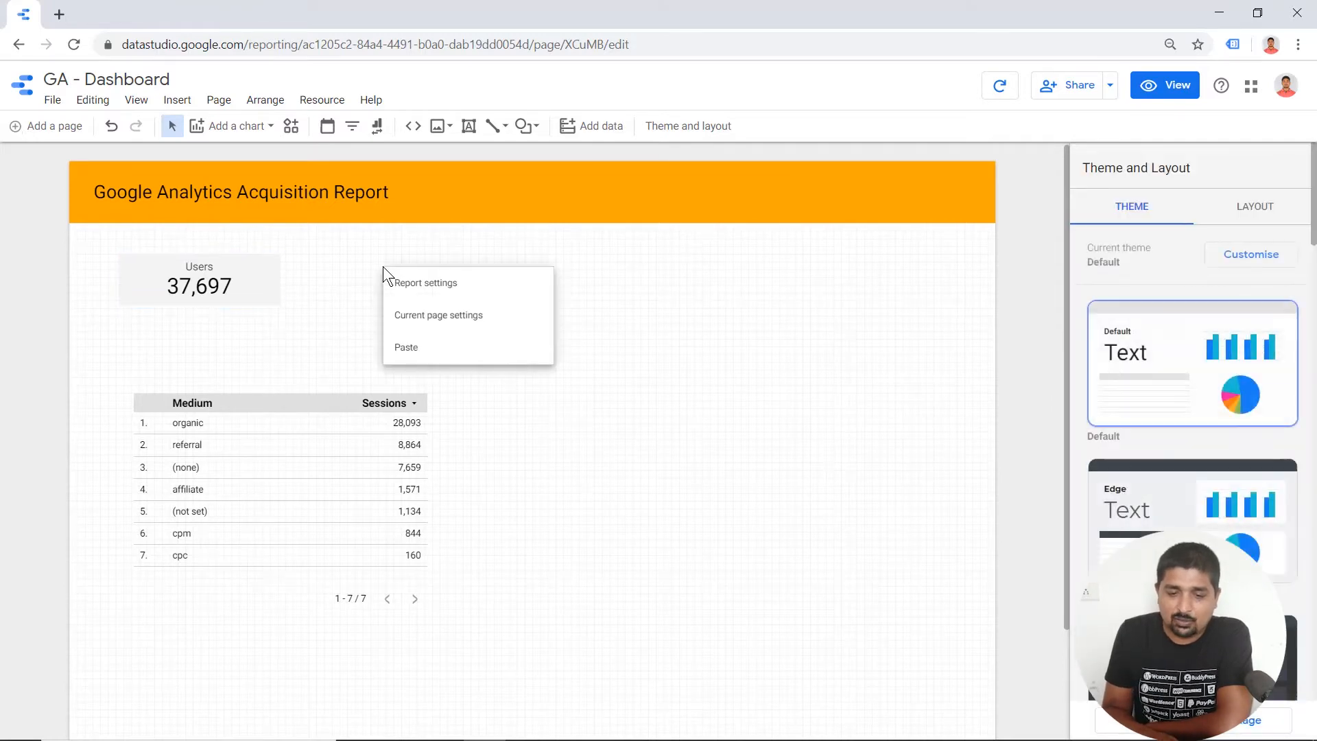
{"action": "left_click", "coordinate": [424, 360]}
{"action": "left_click_drag", "start_coordinate": [239, 303], "coordinate": [406, 286]}
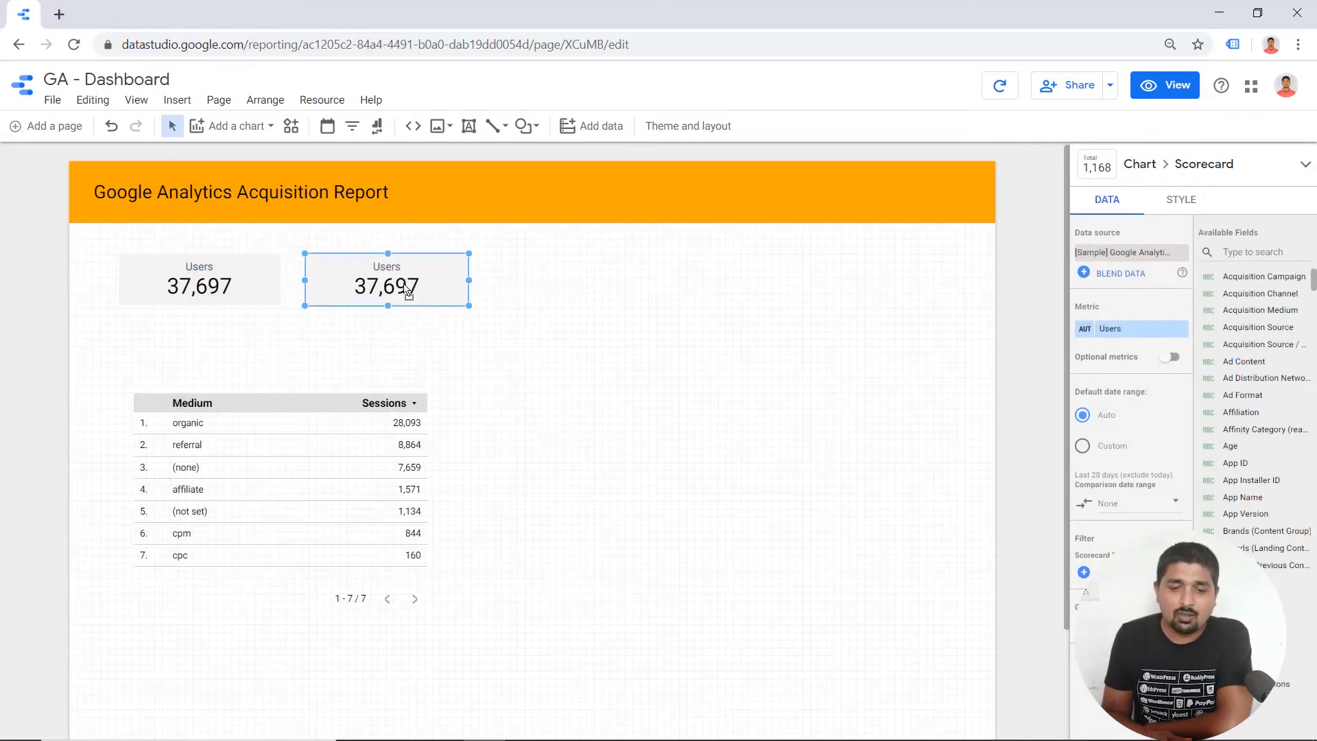
Change the metric of the copied second scorecard from Users to Sessions
{"action": "left_click", "coordinate": [1142, 330]}
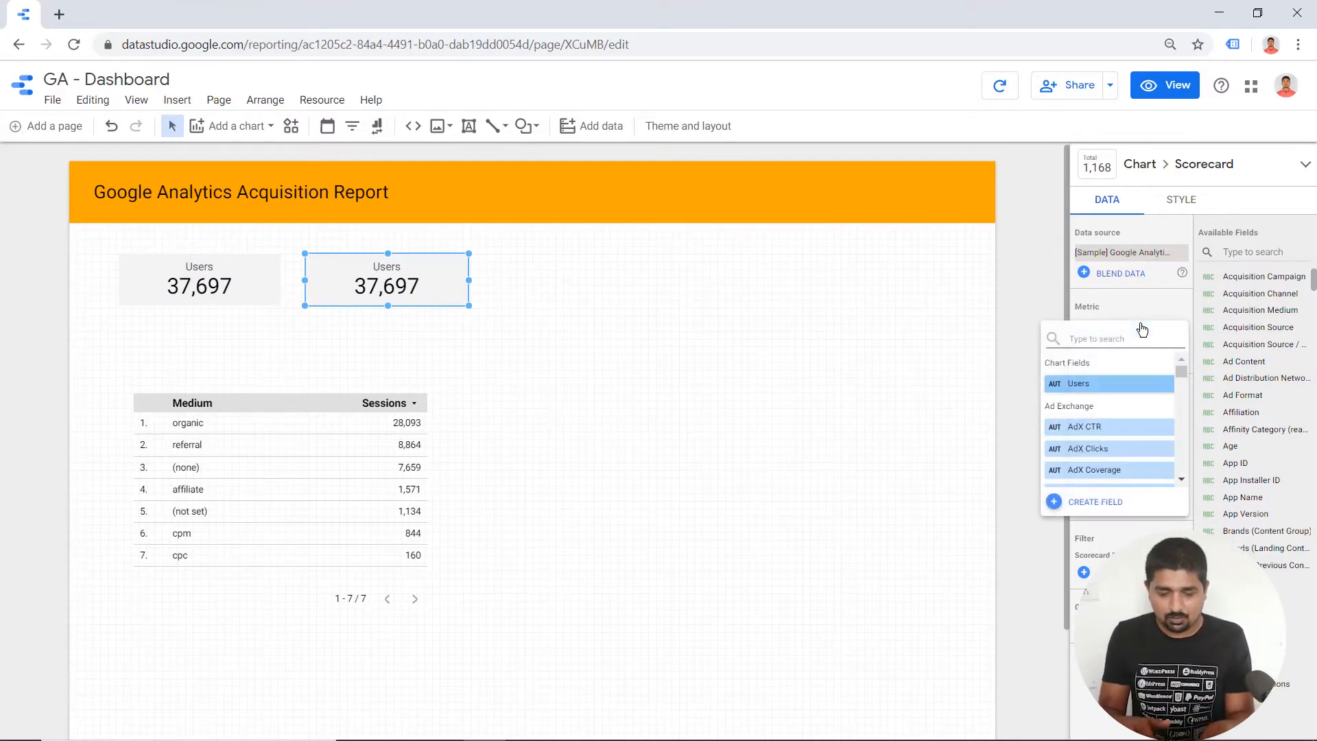
{"action": "type", "text": "session"}
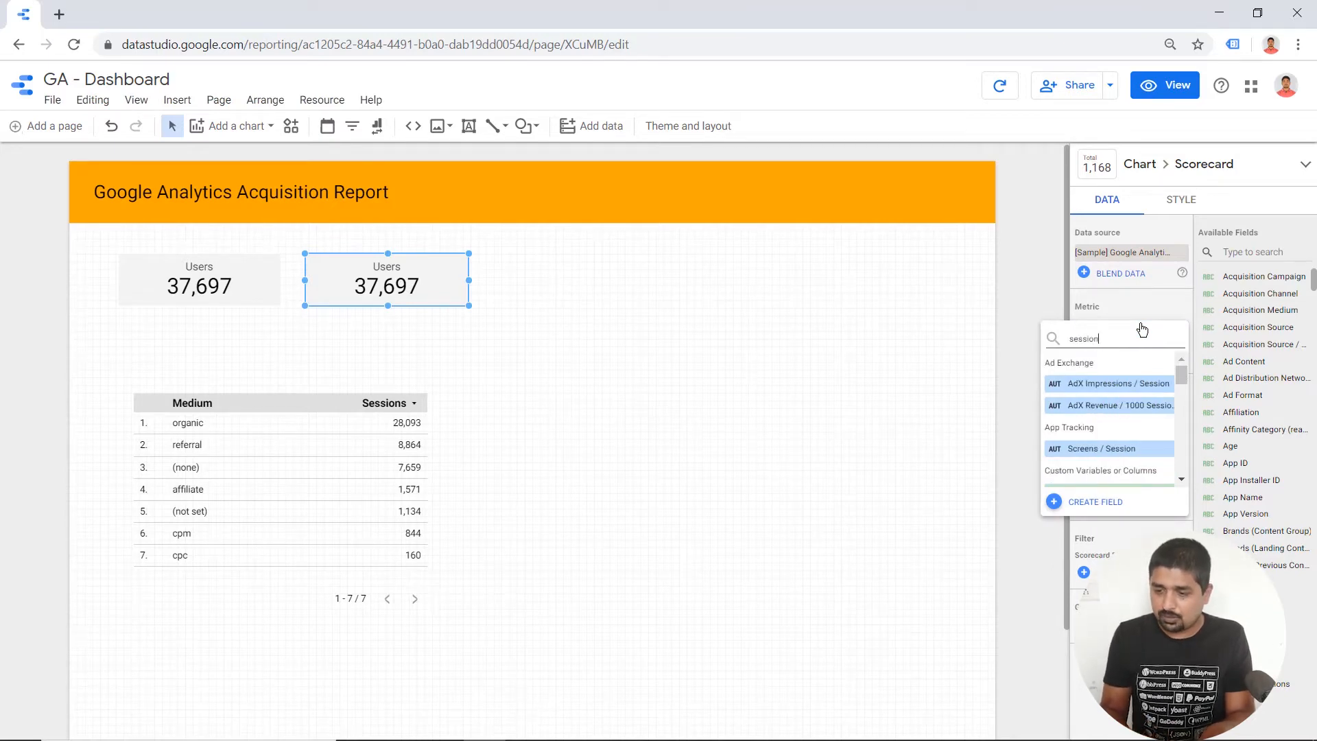
{"action": "key", "text": "Down"}
{"action": "key", "text": "Down"}
{"action": "key", "text": "Down"}
{"action": "key", "text": "Down"}
{"action": "key", "text": "Down"}
{"action": "key", "text": "Down"}
{"action": "key", "text": "Down"}
{"action": "key", "text": "Down"}
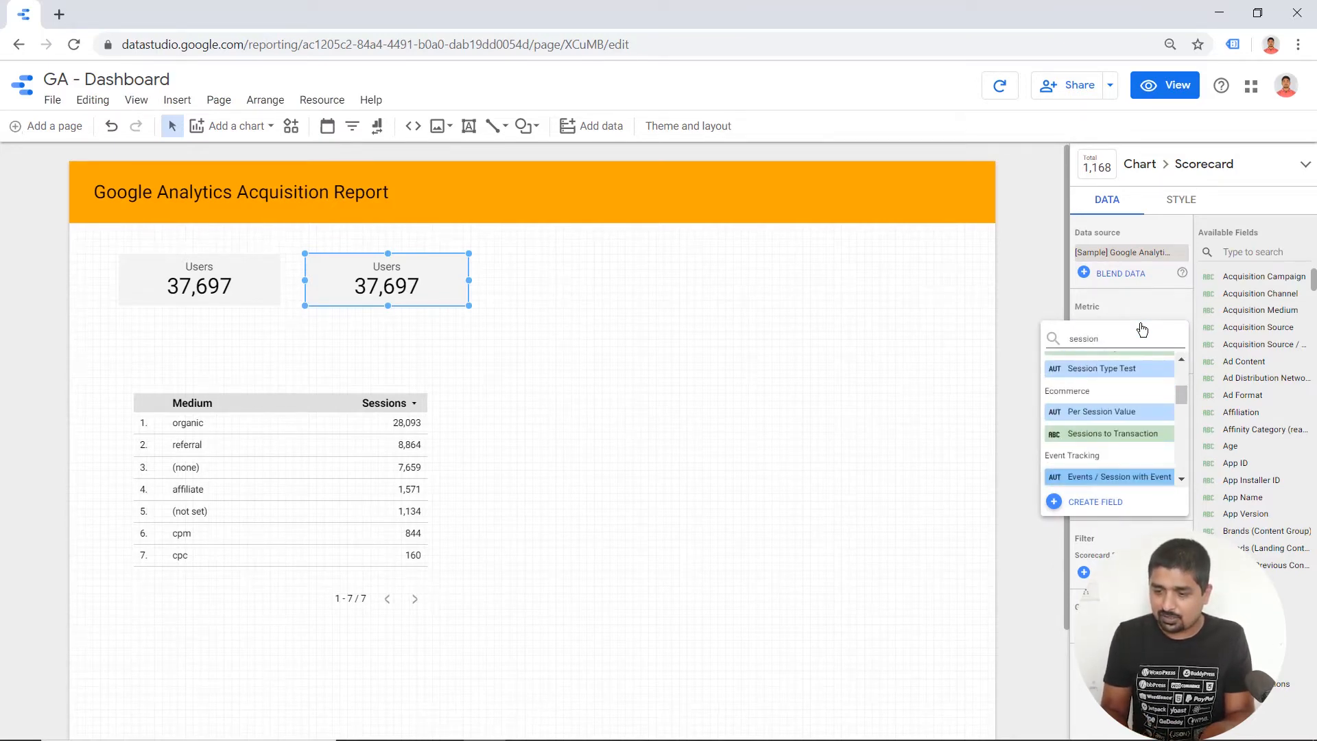
{"action": "key", "text": "Down"}
{"action": "key", "text": "Down"}
{"action": "key", "text": "Down"}
{"action": "key", "text": "Down"}
{"action": "key", "text": "Down"}
{"action": "key", "text": "Down"}
{"action": "key", "text": "Down"}
{"action": "key", "text": "Down"}
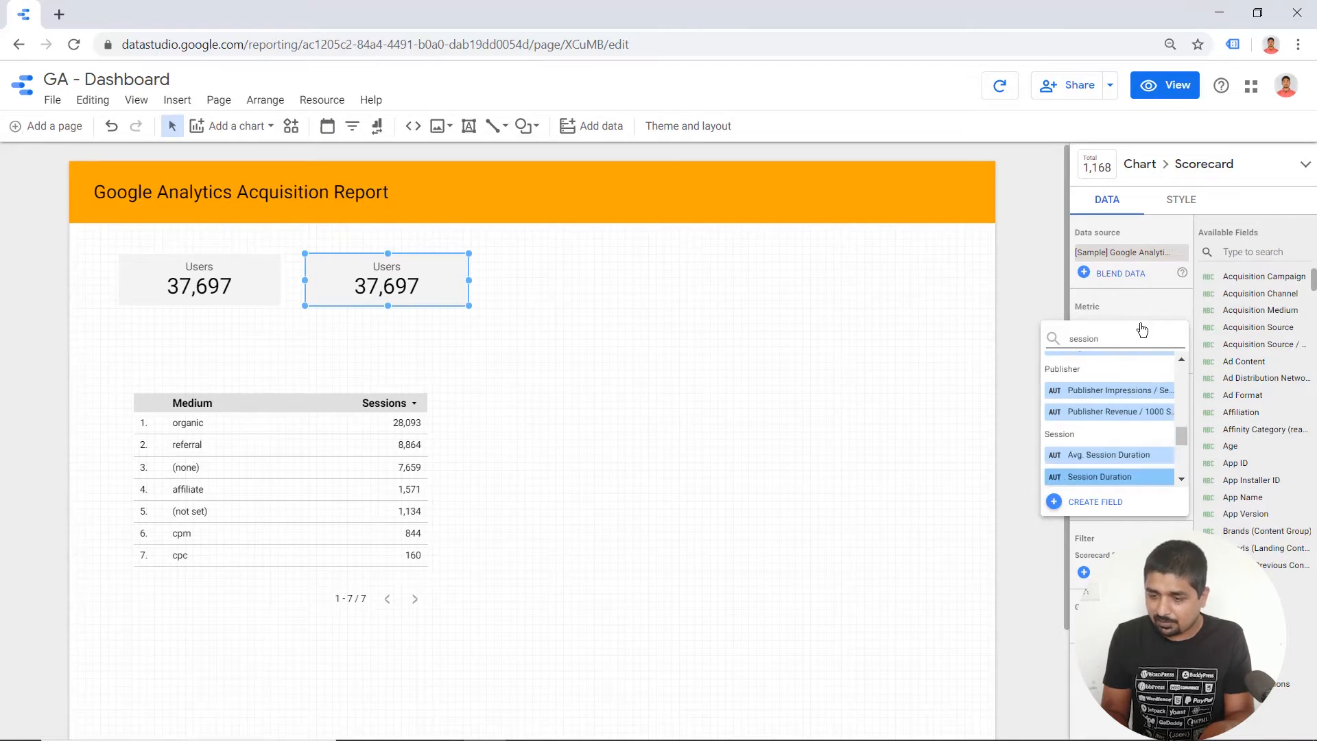
{"action": "key", "text": "Down"}
{"action": "key", "text": "Down"}
{"action": "key", "text": "Down"}
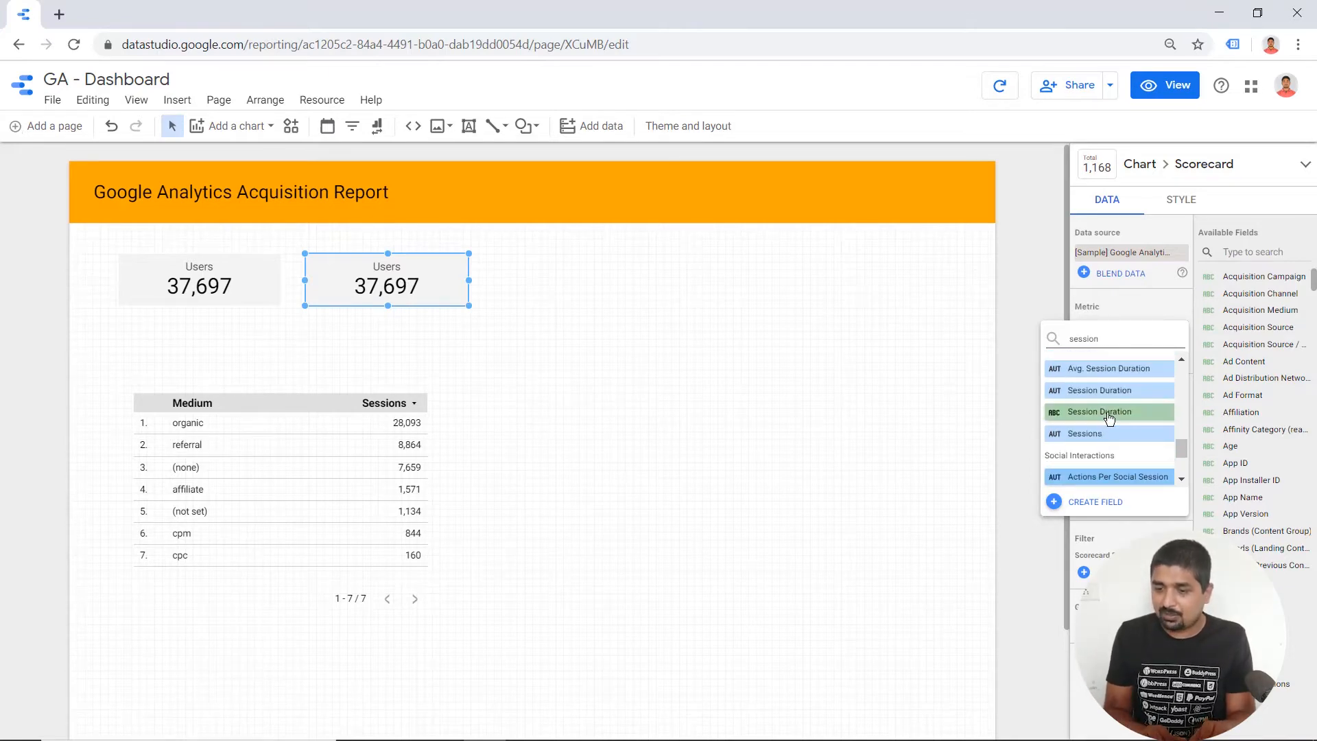
{"action": "left_click", "coordinate": [1098, 434]}
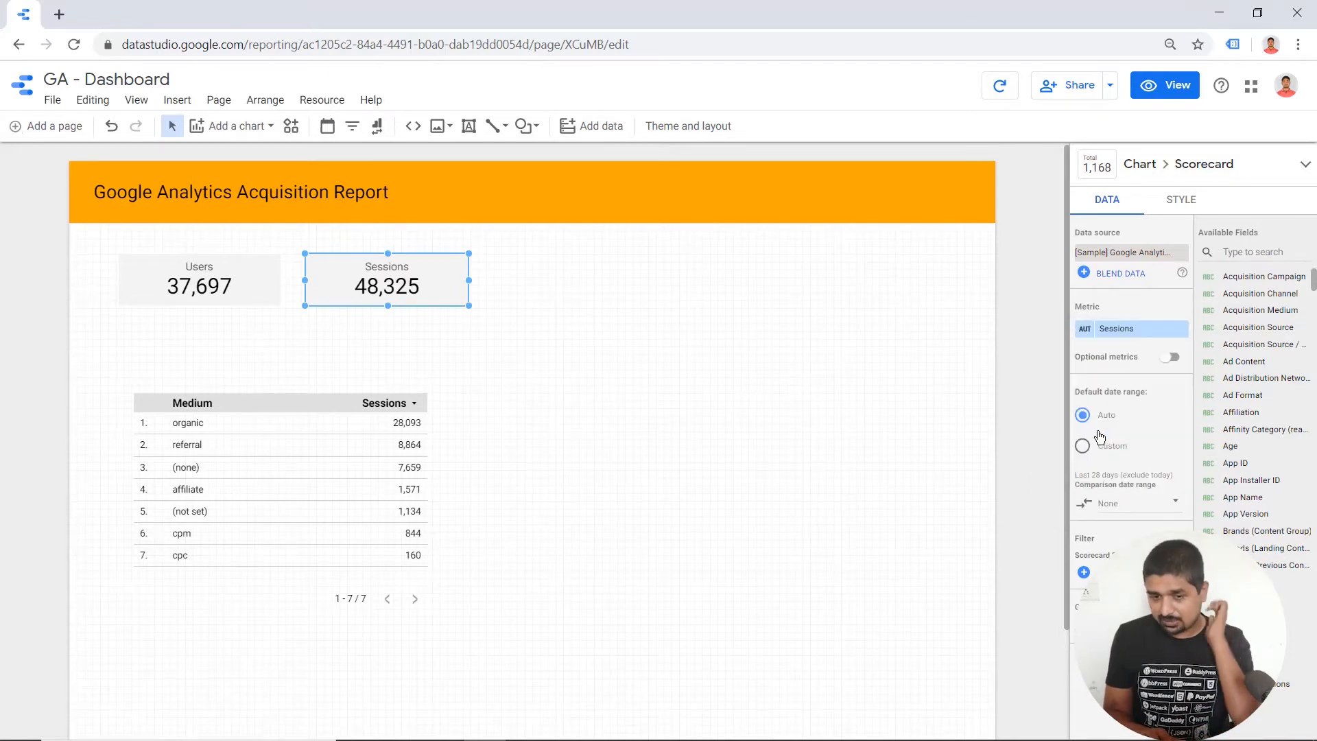
{"action": "left_click", "coordinate": [553, 344]}
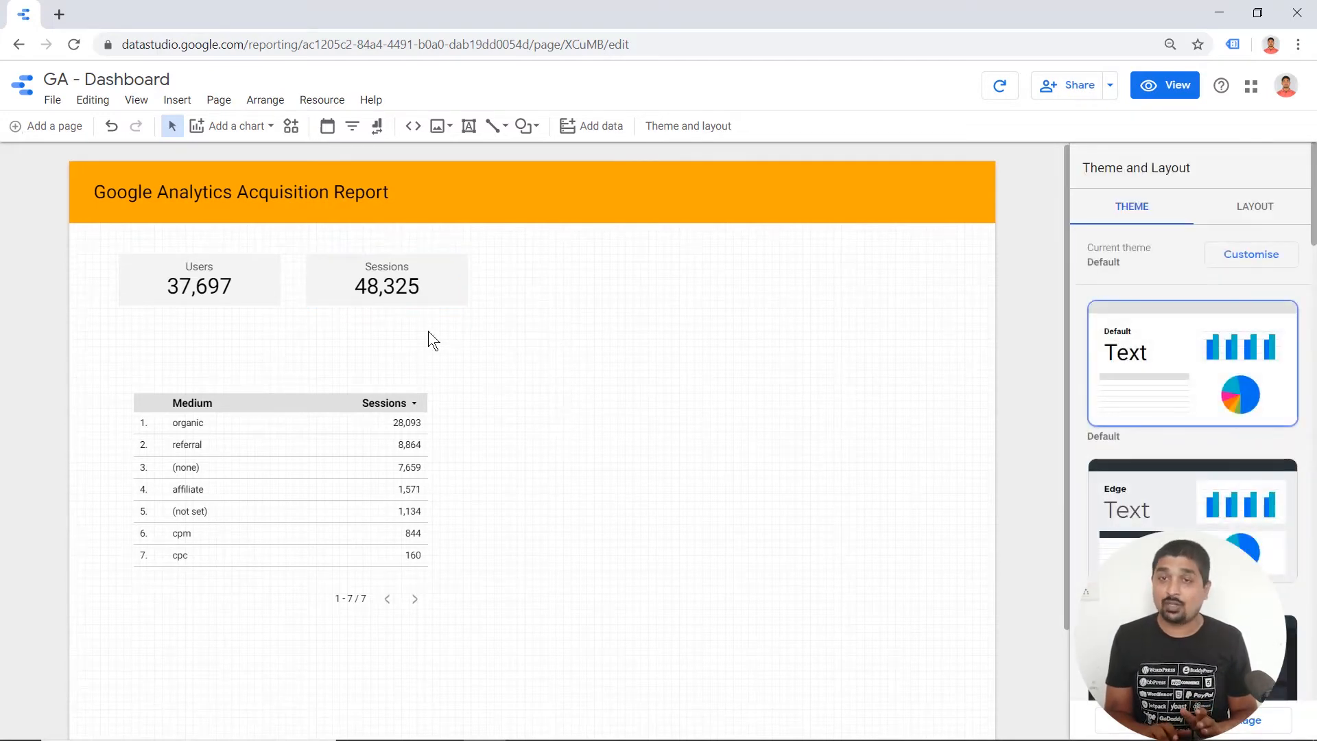
Duplicate the Users and Sessions scorecards together and place the copies beside the originals, aligned in the same row
{"action": "left_click_drag", "start_coordinate": [410, 331], "coordinate": [226, 276]}
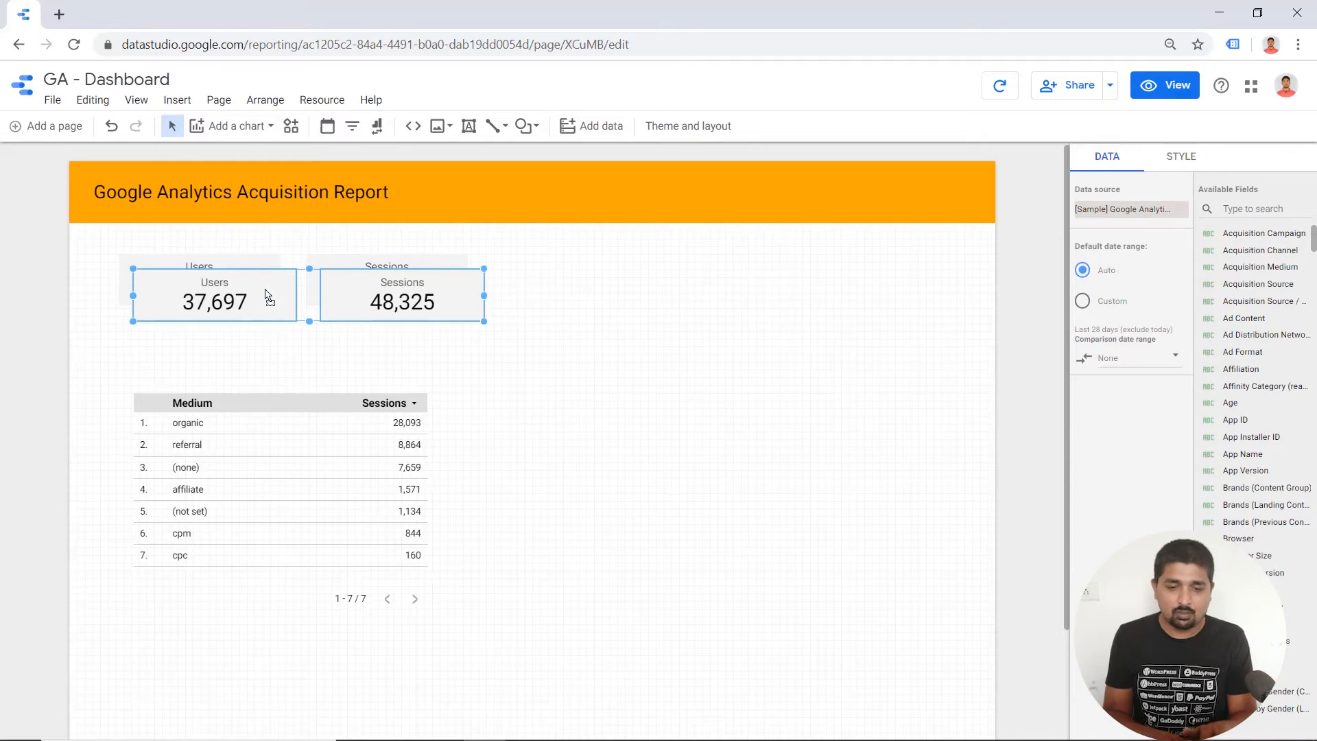
{"action": "left_click_drag", "start_coordinate": [266, 291], "coordinate": [596, 272]}
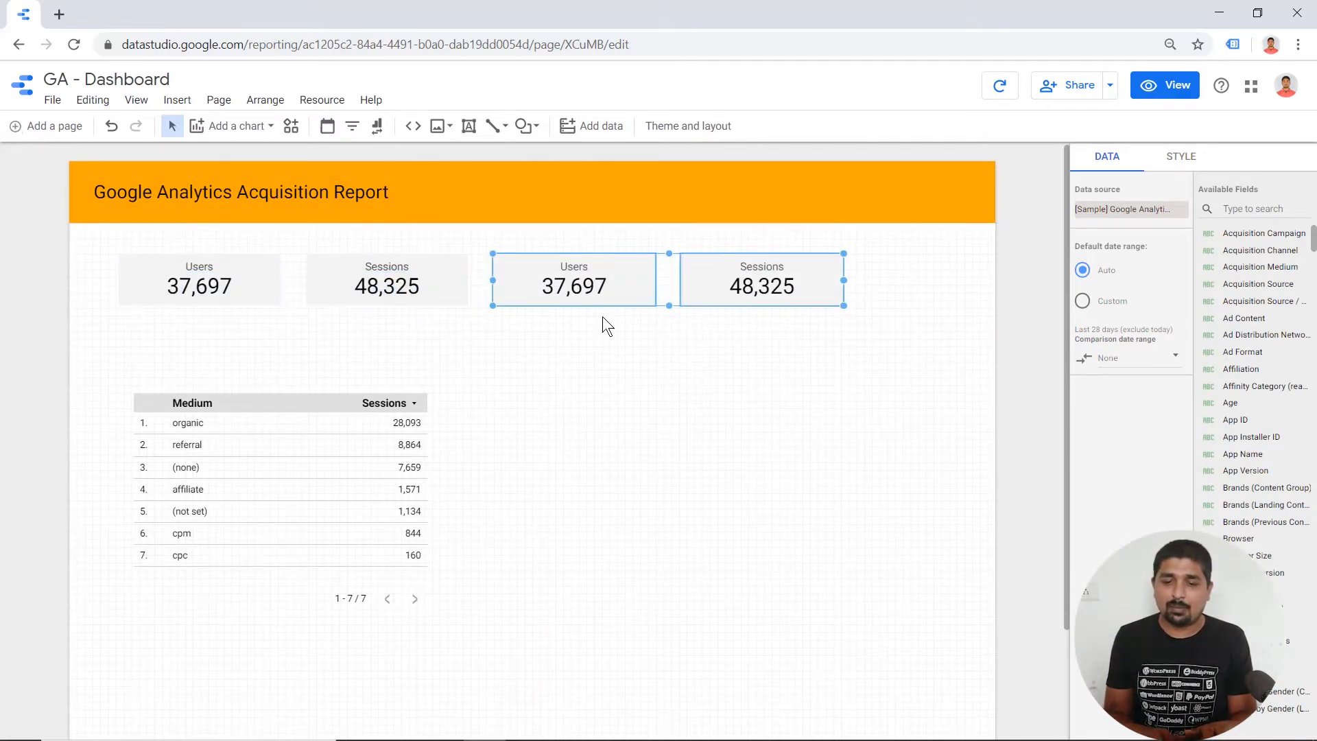
{"action": "left_click", "coordinate": [602, 316]}
Set the third scorecard's metric to Bounce Rate
{"action": "left_click", "coordinate": [573, 285]}
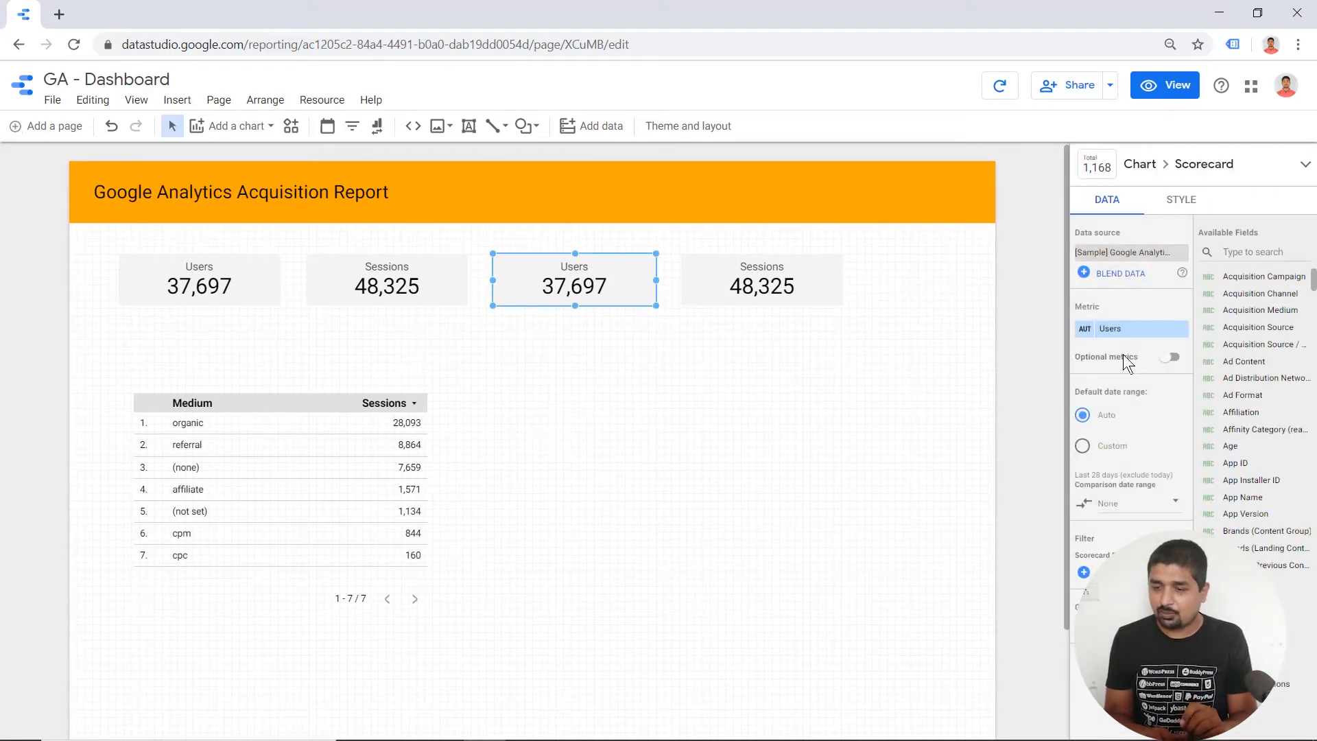
{"action": "left_click", "coordinate": [1130, 330]}
{"action": "type", "text": "bounce"}
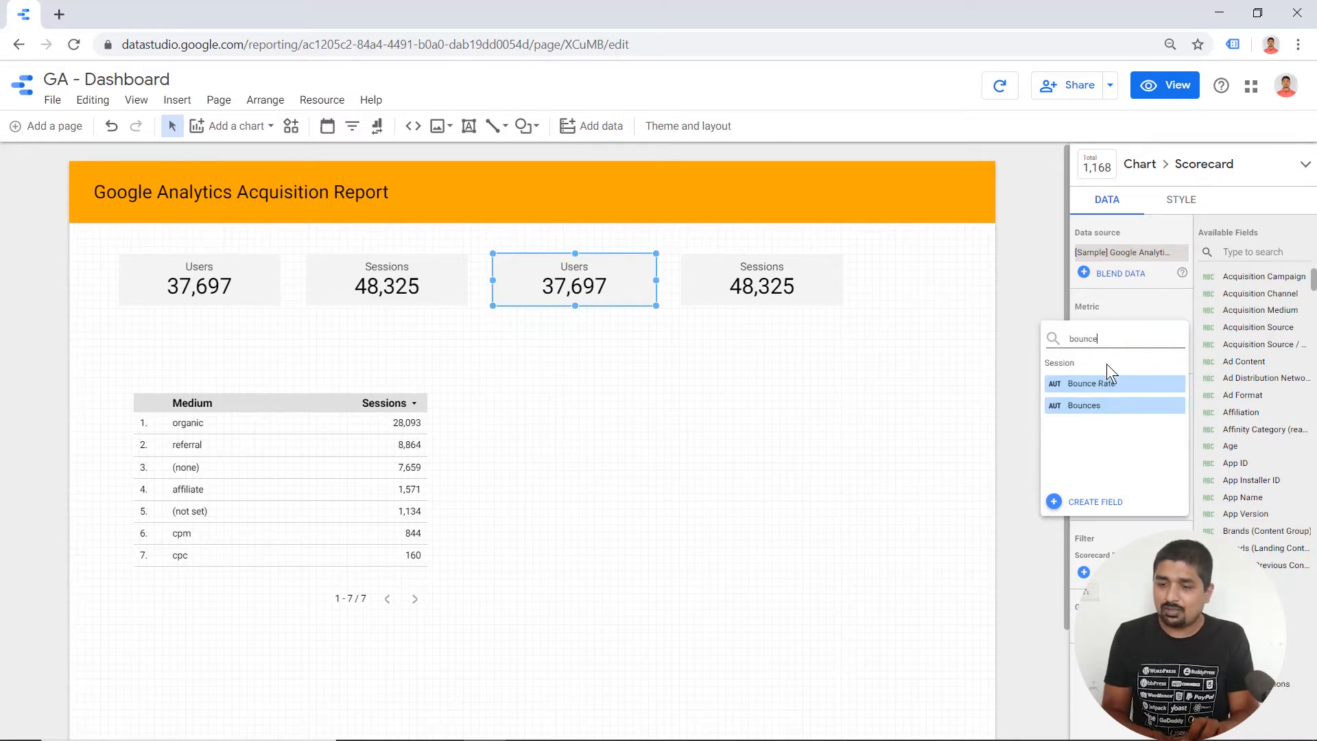
{"action": "left_click", "coordinate": [1101, 384]}
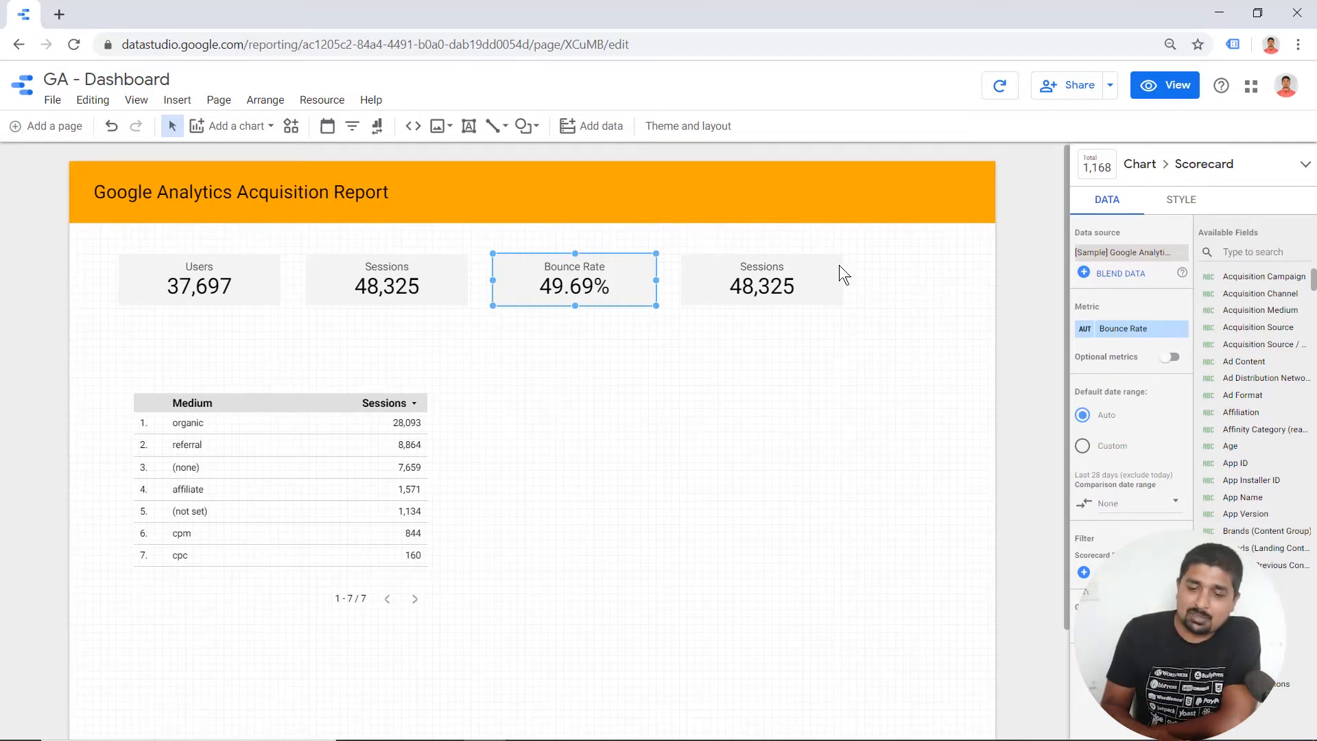
Look for an average metric for the fourth scorecard and set it to Avg User Duration
{"action": "left_click", "coordinate": [777, 276]}
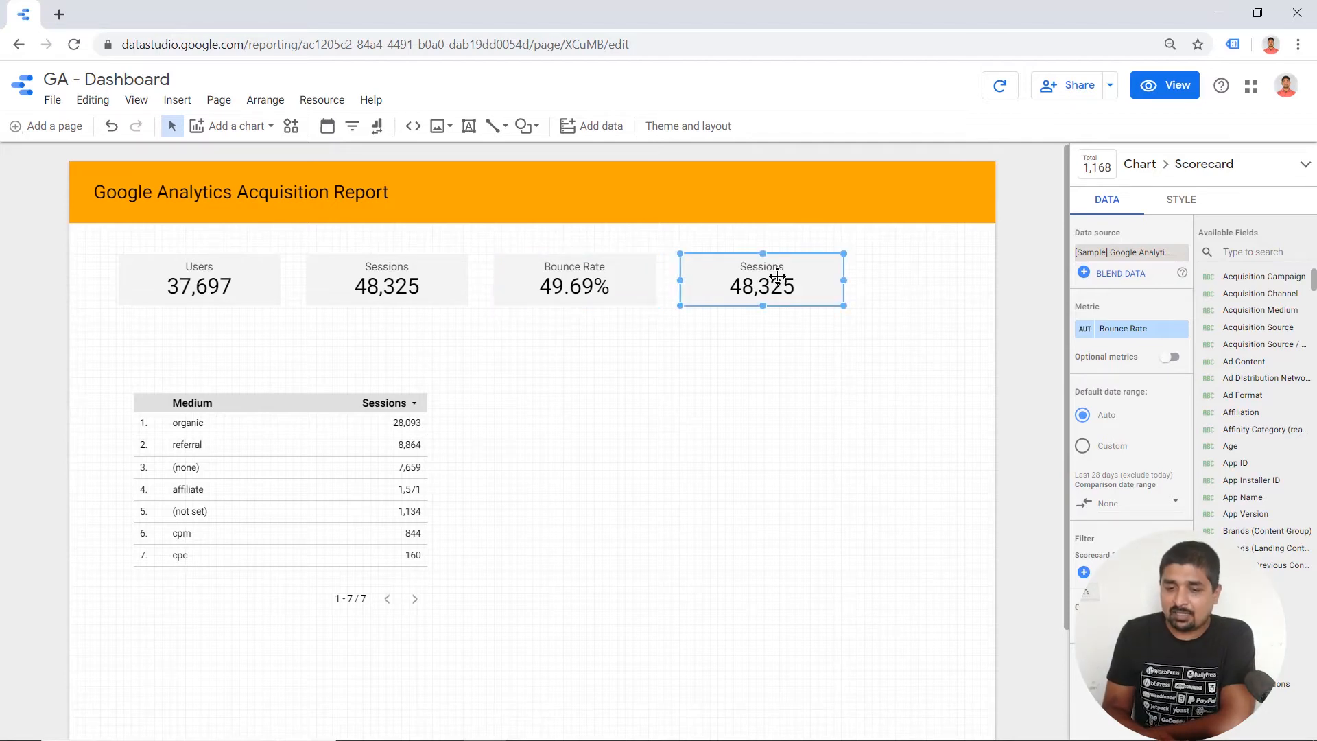
{"action": "left_click", "coordinate": [1129, 330]}
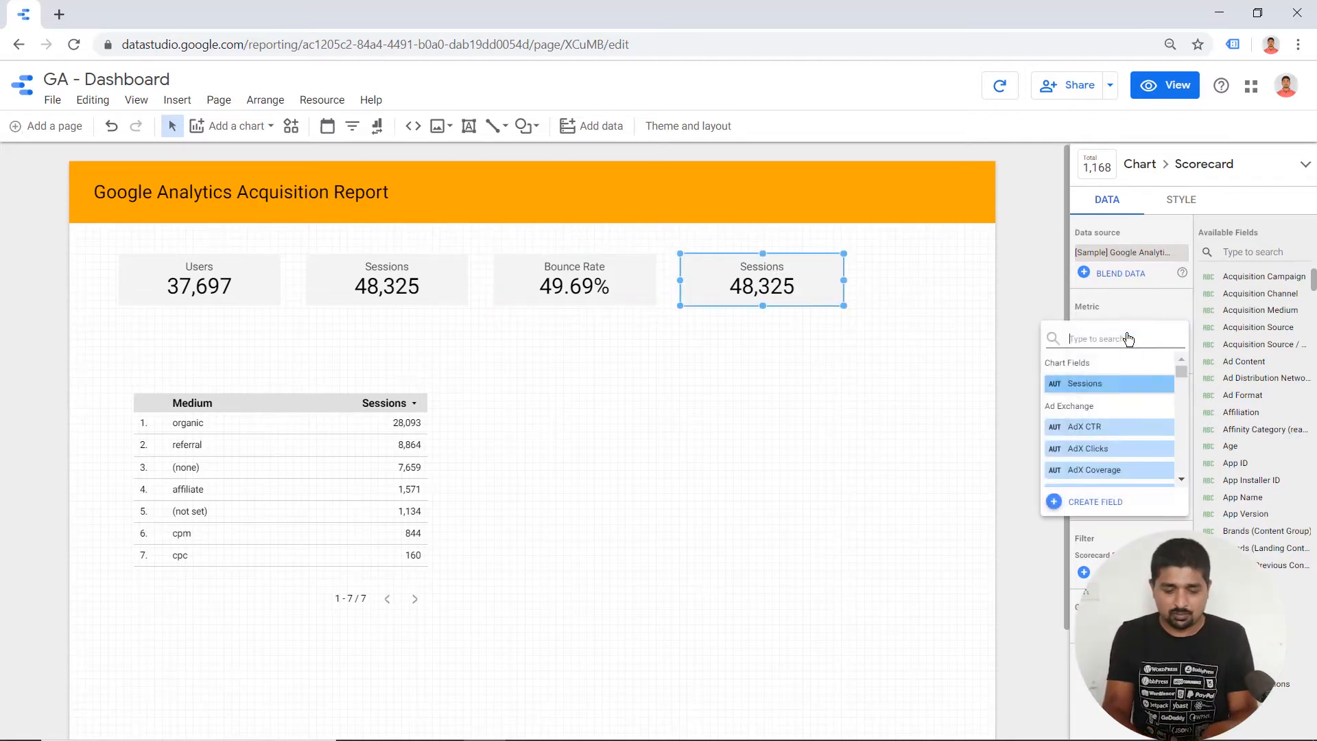
{"action": "type", "text": "avg"}
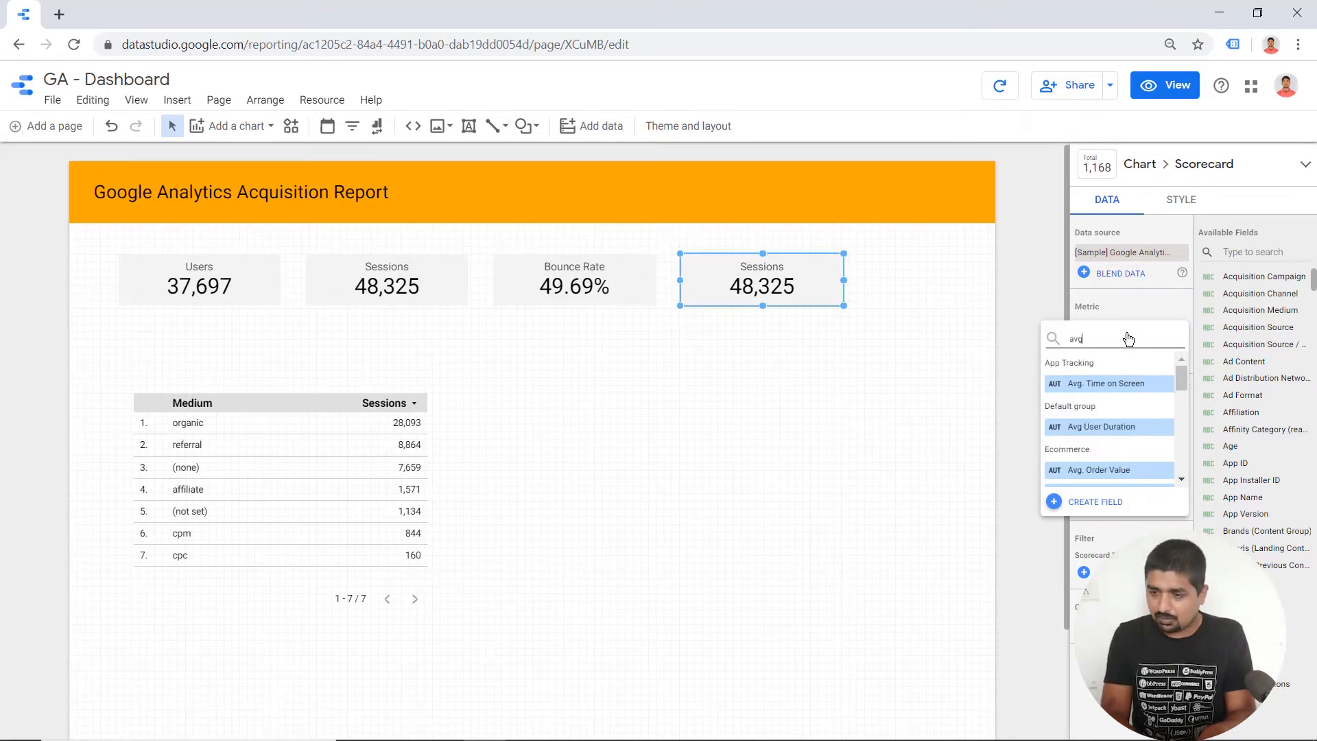
{"action": "key", "text": "Down"}
{"action": "key", "text": "Down"}
{"action": "key", "text": "Down"}
{"action": "key", "text": "Down"}
{"action": "key", "text": "Down"}
{"action": "key", "text": "Down"}
{"action": "key", "text": "Down"}
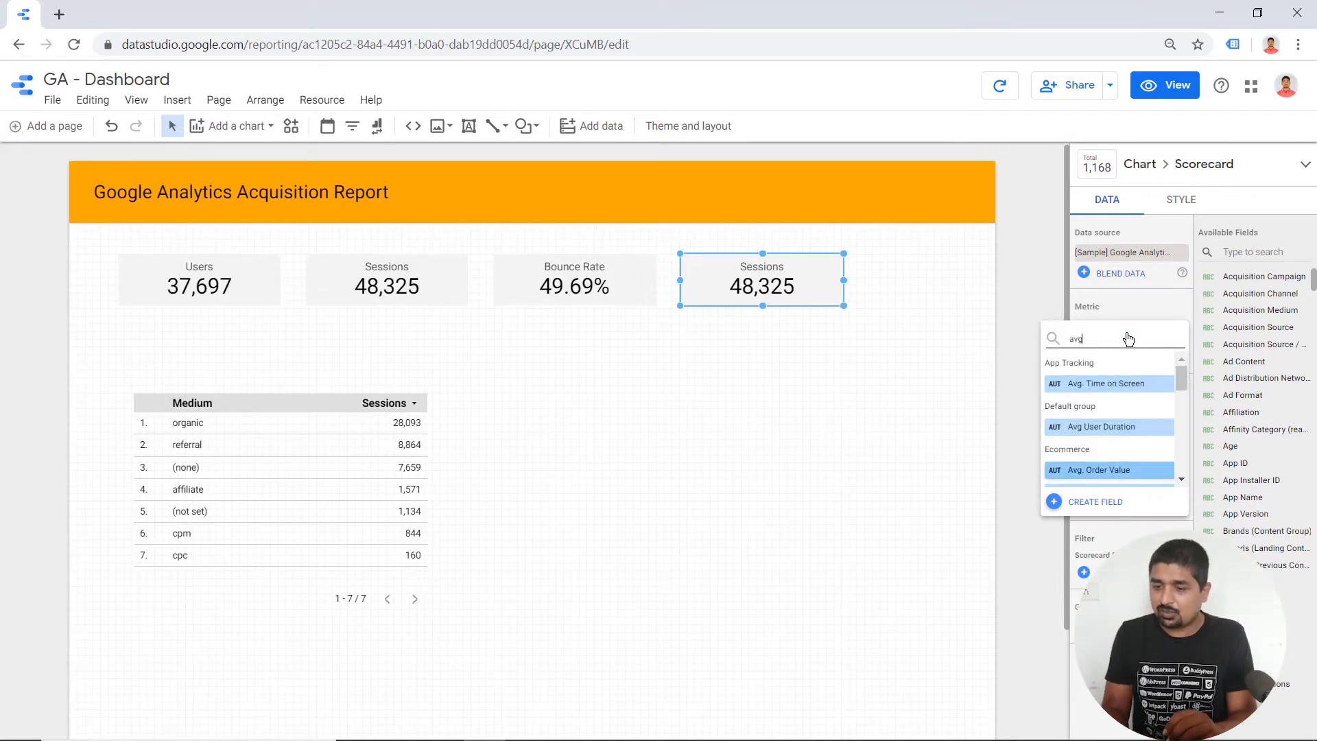
{"action": "key", "text": "Down"}
{"action": "key", "text": "Down"}
{"action": "key", "text": "Down"}
{"action": "key", "text": "Down"}
{"action": "key", "text": "Down"}
{"action": "key", "text": "Down"}
{"action": "key", "text": "Down"}
{"action": "key", "text": "Down"}
{"action": "key", "text": "Down"}
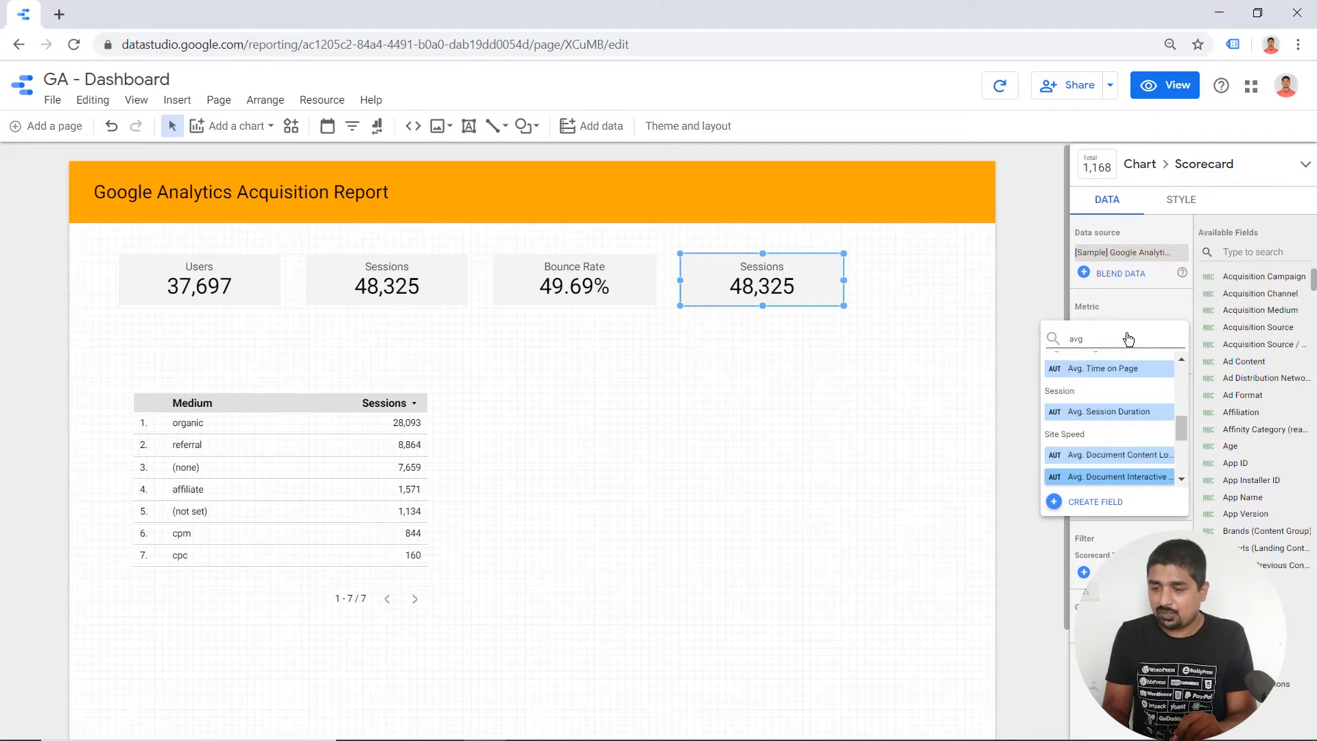
{"action": "key", "text": "Down"}
{"action": "key", "text": "Down"}
{"action": "key", "text": "Down"}
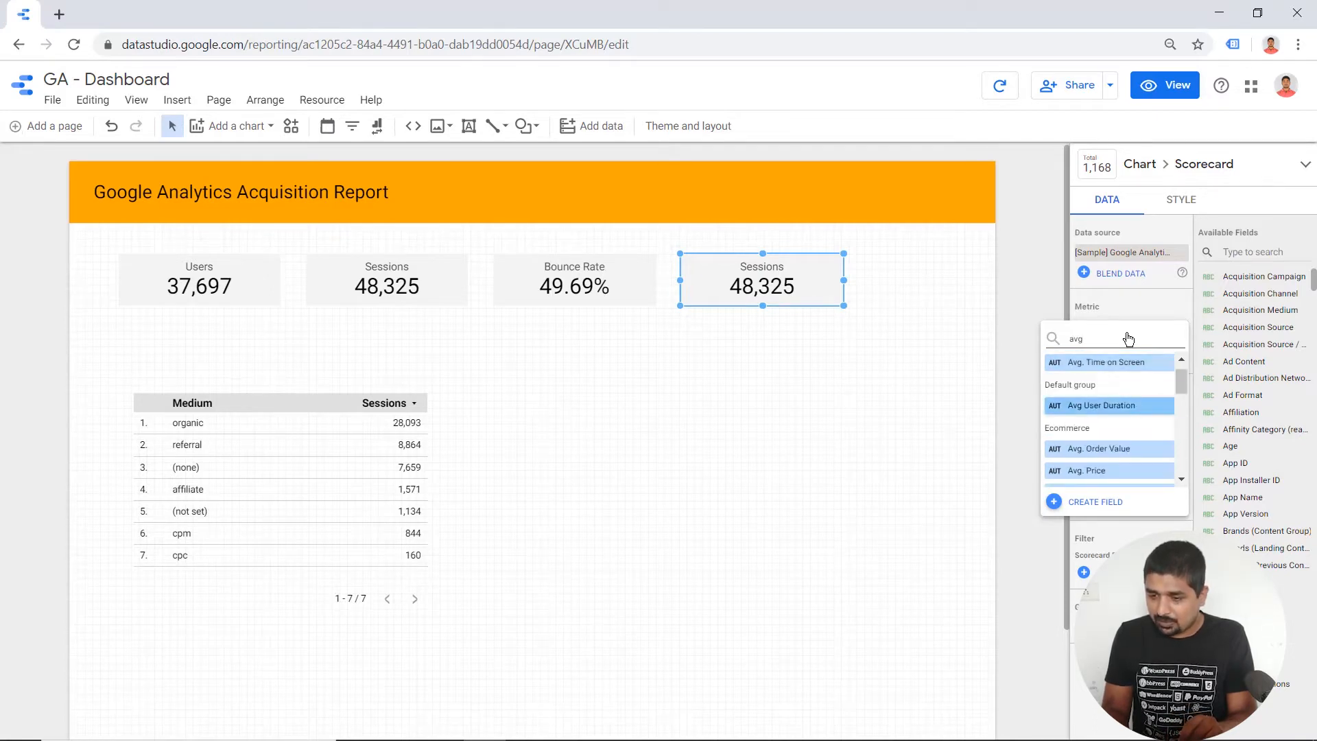
{"action": "key", "text": "Up"}
{"action": "key", "text": "Down"}
{"action": "key", "text": "Up"}
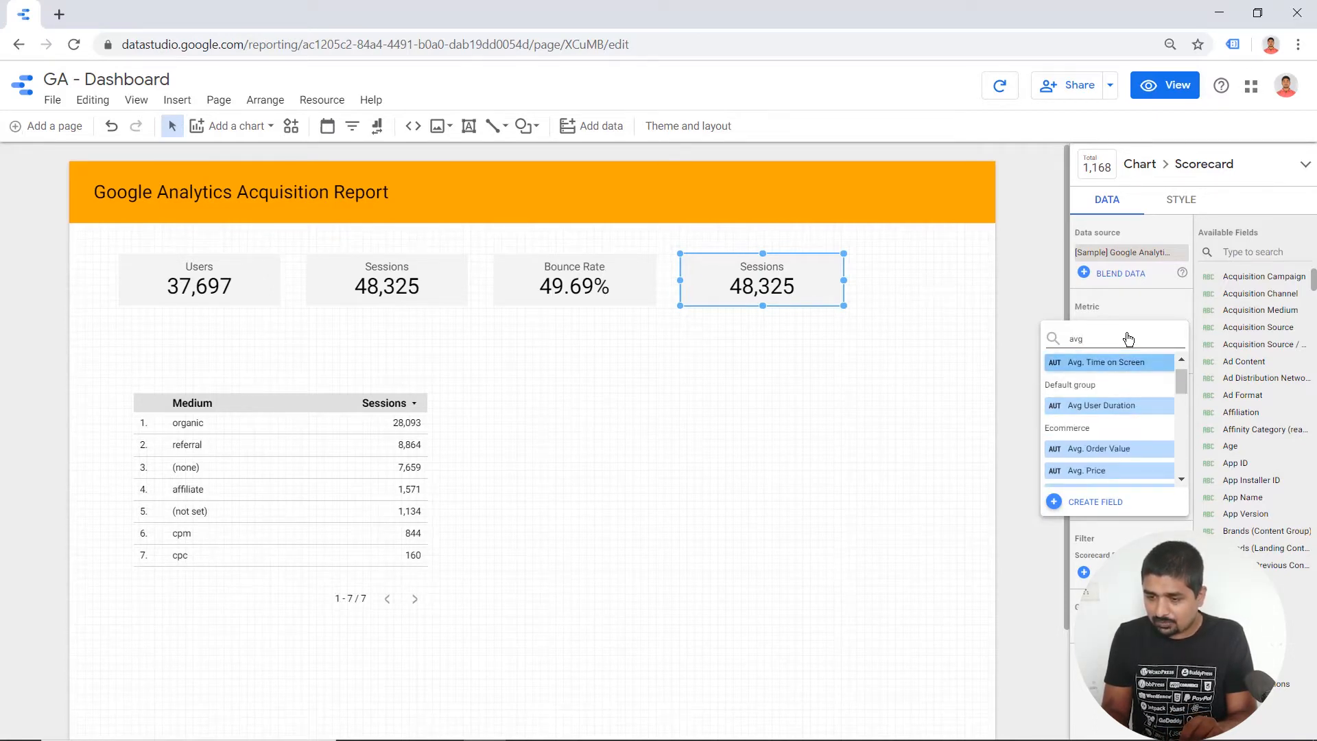
{"action": "key", "text": "Down"}
{"action": "key", "text": "Down"}
{"action": "key", "text": "Down"}
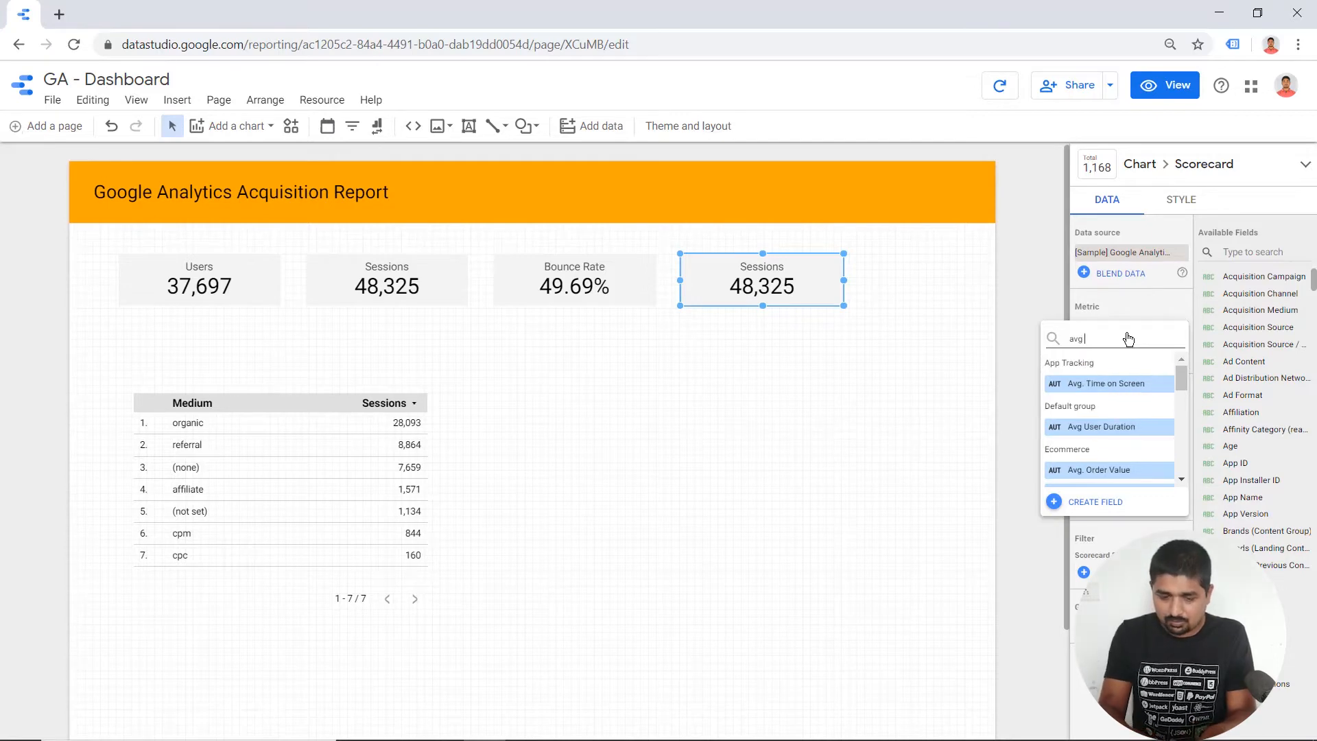
{"action": "type", "text": "time"}
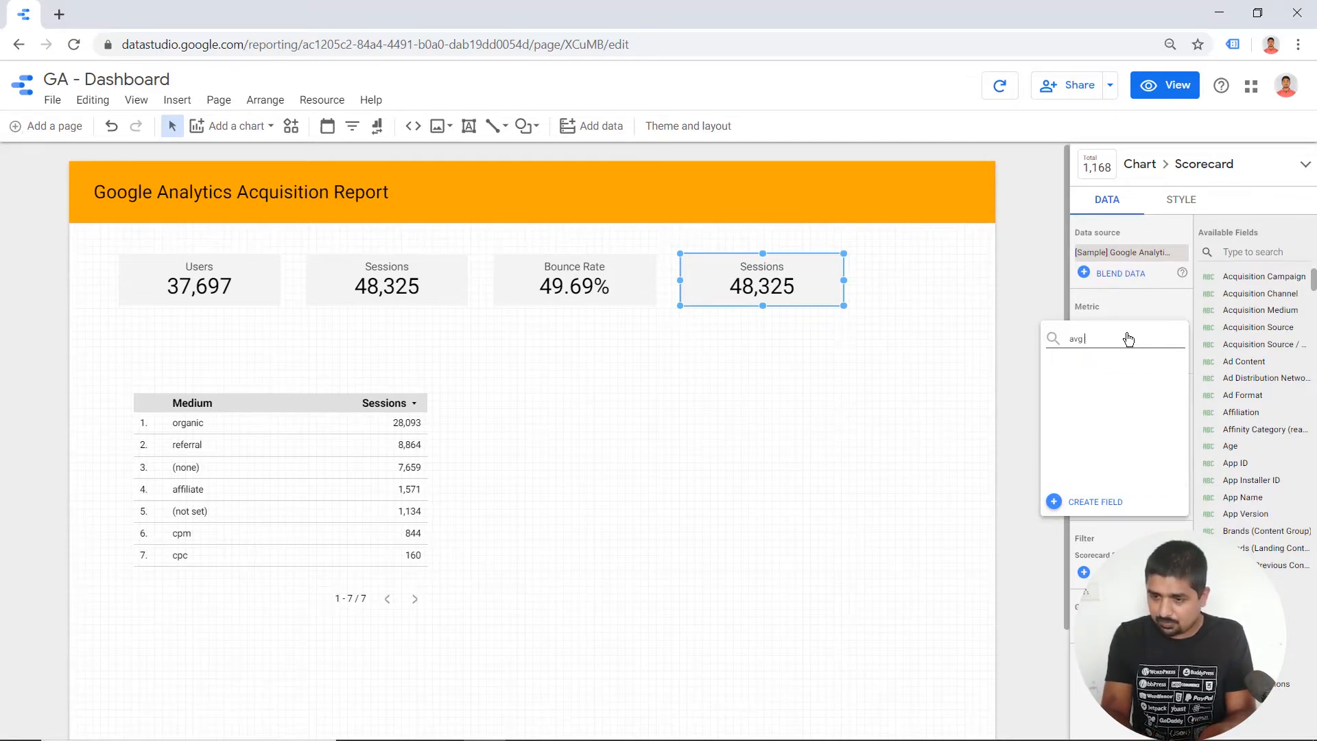
{"action": "key", "text": "Down"}
{"action": "key", "text": "Down"}
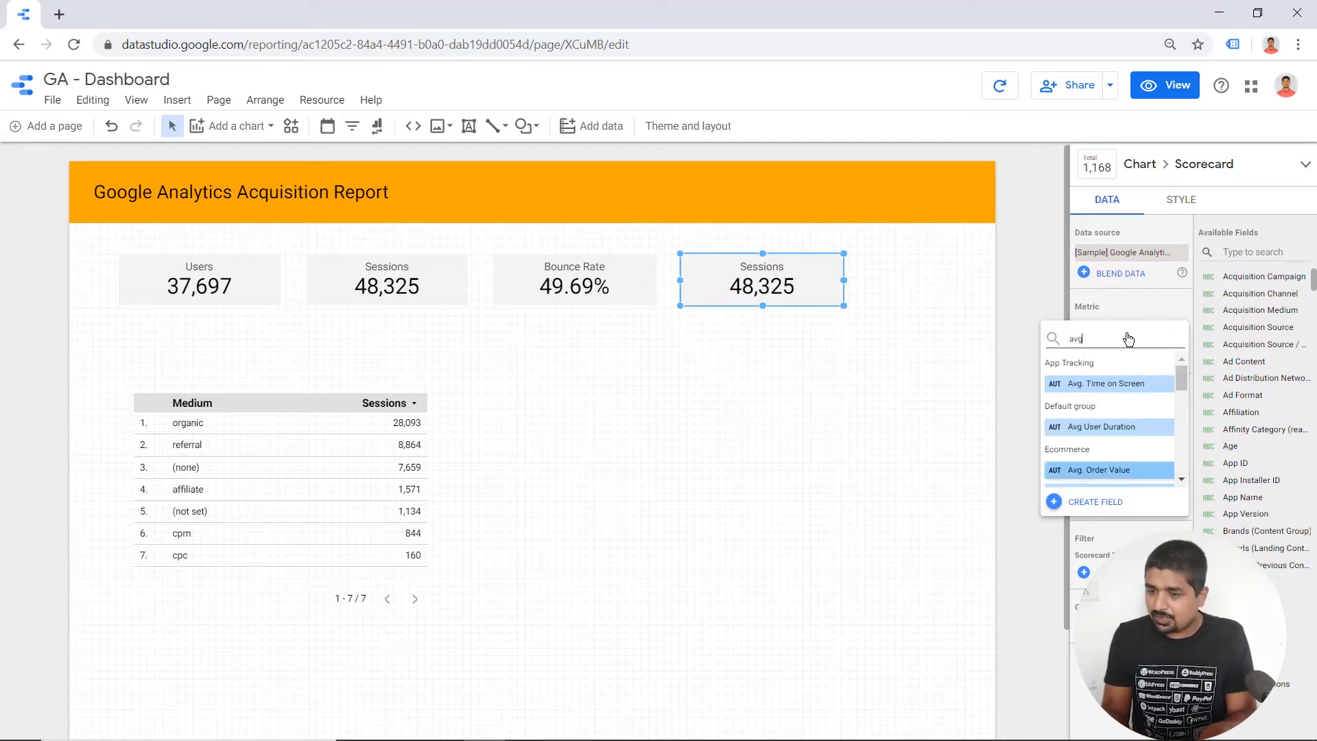
{"action": "key", "text": "Up"}
{"action": "key", "text": "Return"}
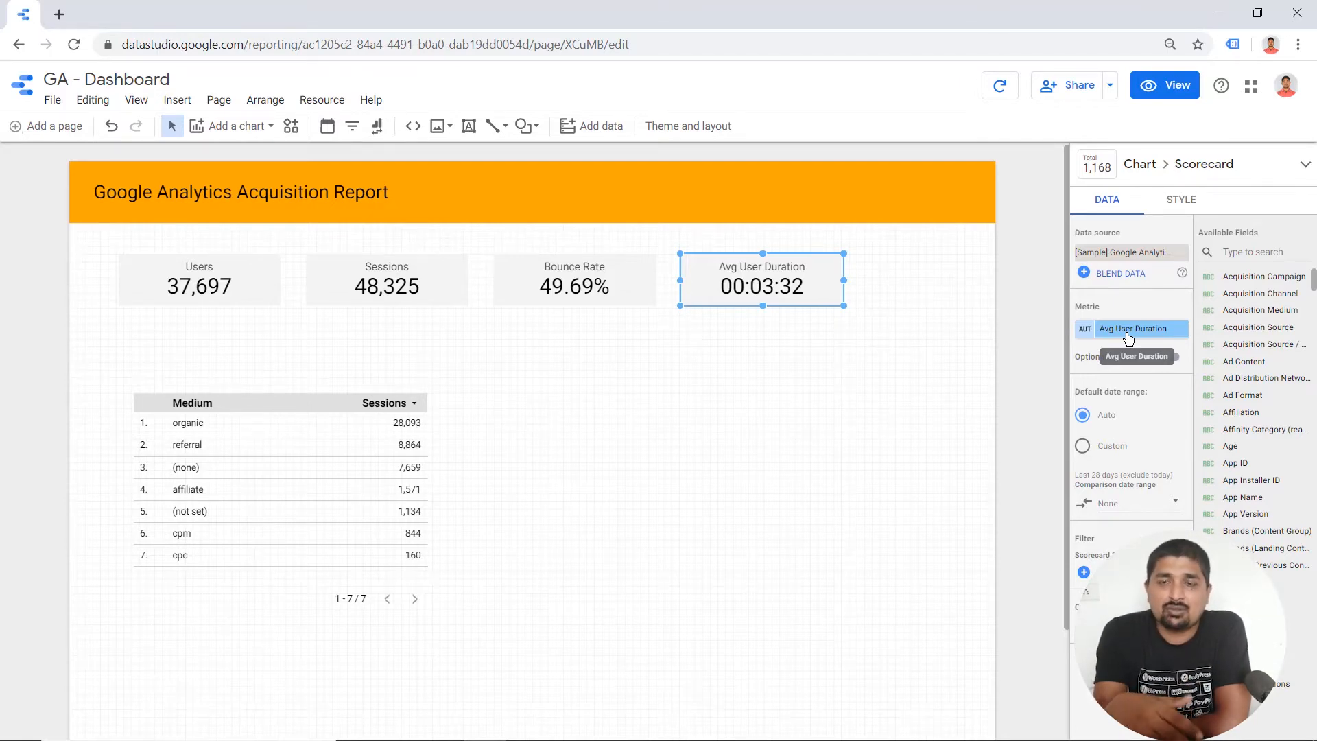
Move all four scorecards together so the row is centred horizontally on the page beneath the title header
{"action": "left_click", "coordinate": [858, 334]}
{"action": "left_click_drag", "start_coordinate": [768, 354], "coordinate": [244, 272]}
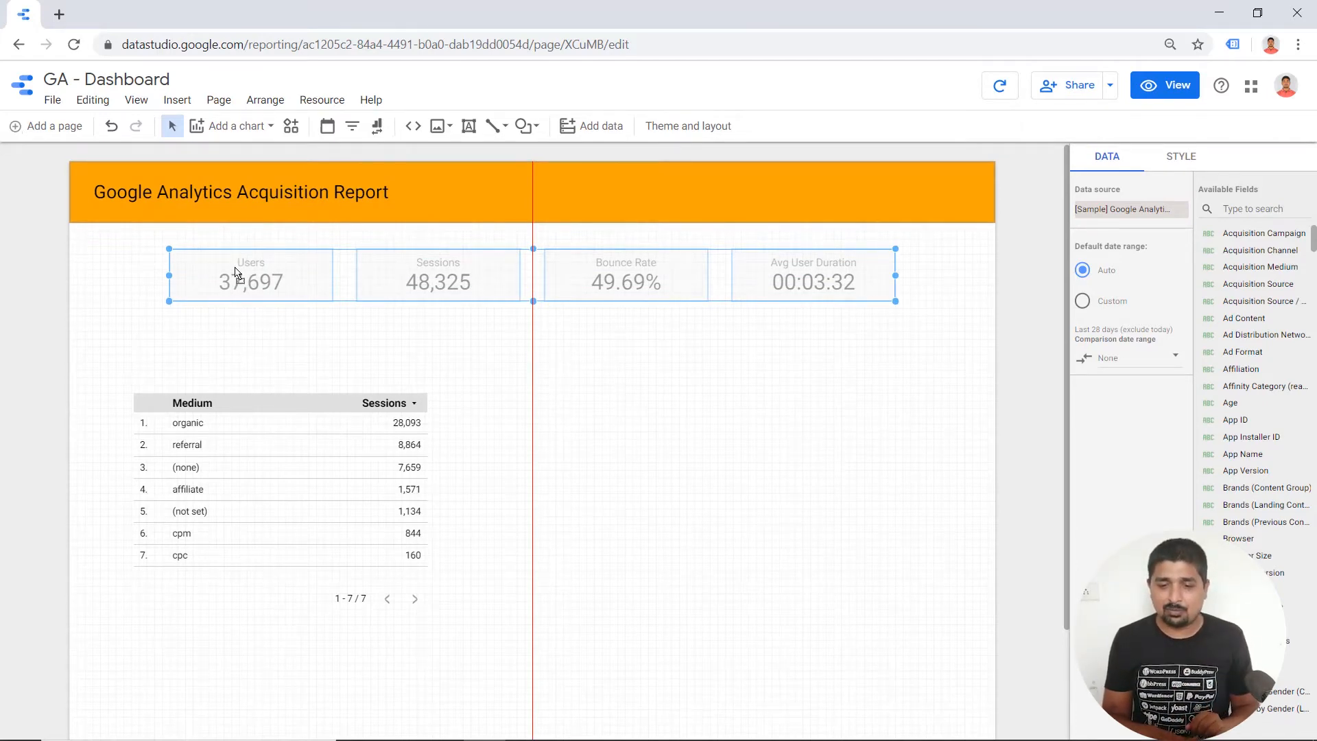
{"action": "left_click_drag", "start_coordinate": [236, 273], "coordinate": [235, 273]}
{"action": "left_click", "coordinate": [634, 411]}
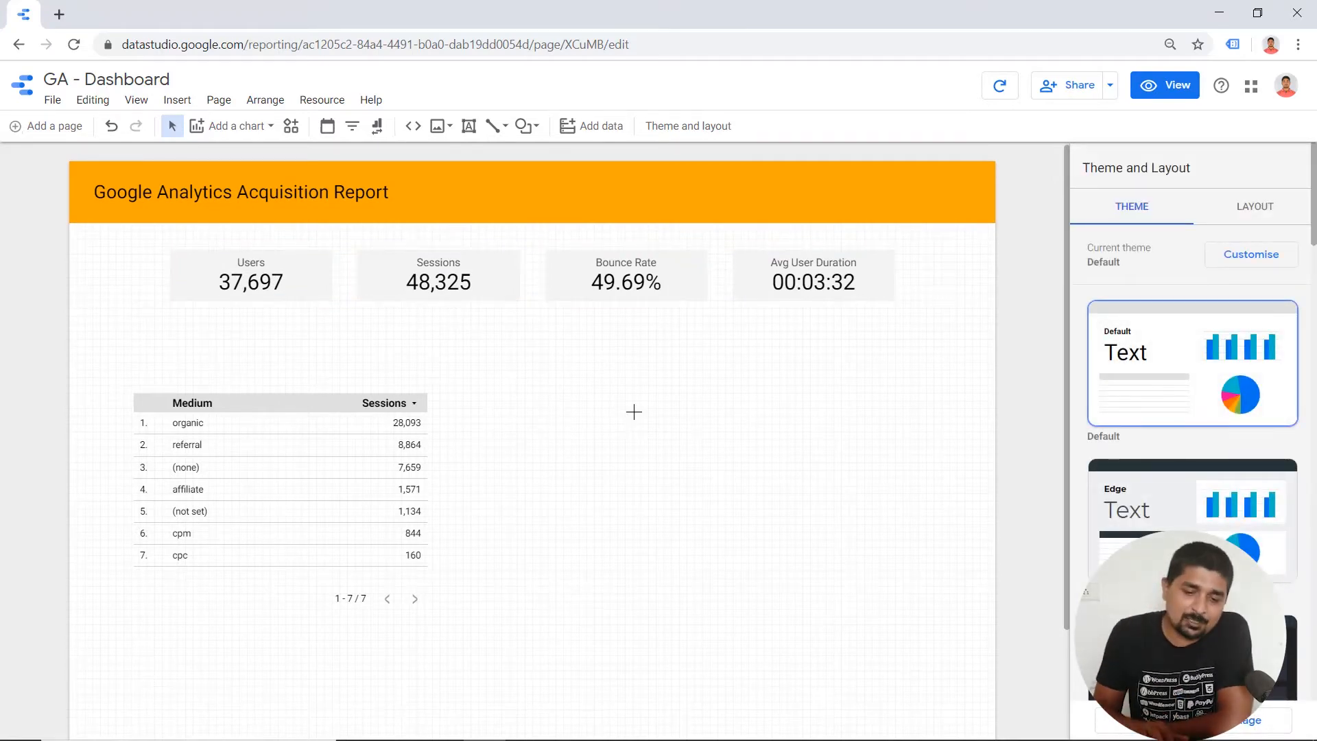
Move the Medium table further down and draw a time series chart above it, slightly wider than the scorecard row
{"action": "left_click_drag", "start_coordinate": [230, 476], "coordinate": [227, 630]}
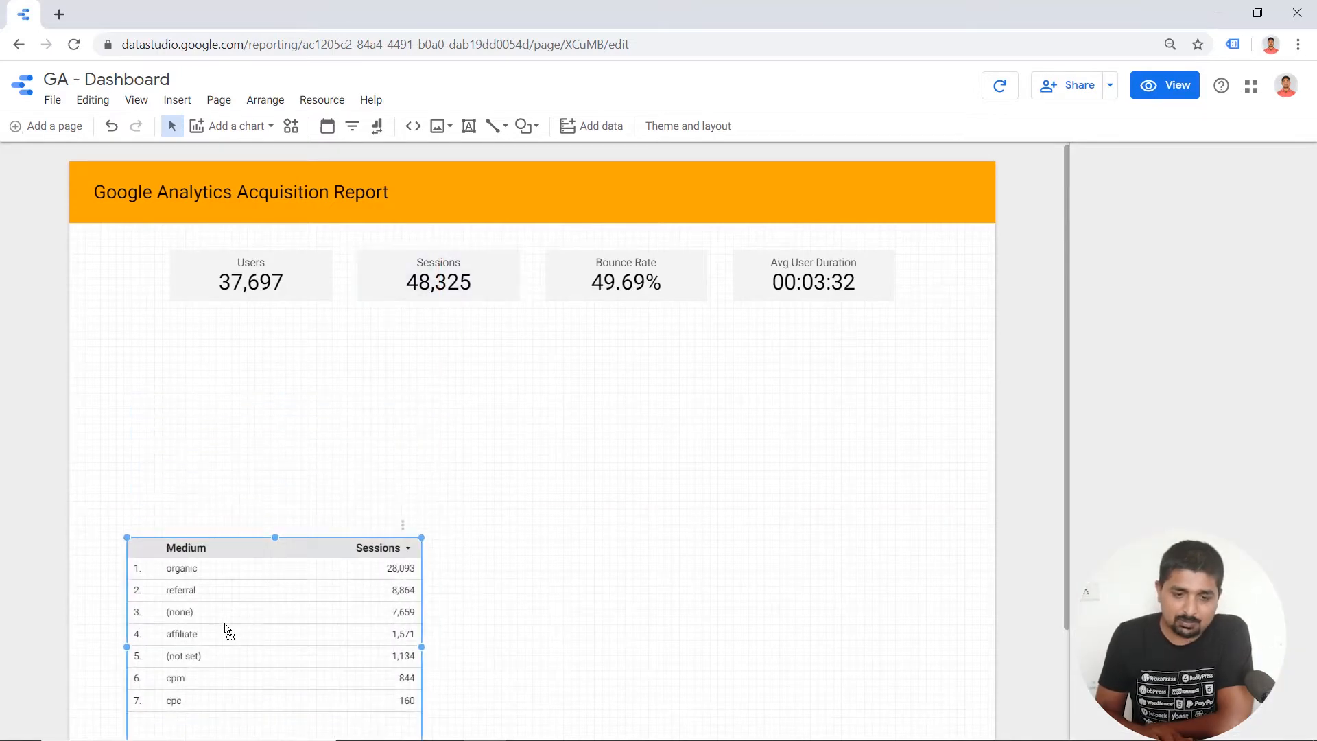
{"action": "left_click", "coordinate": [253, 468]}
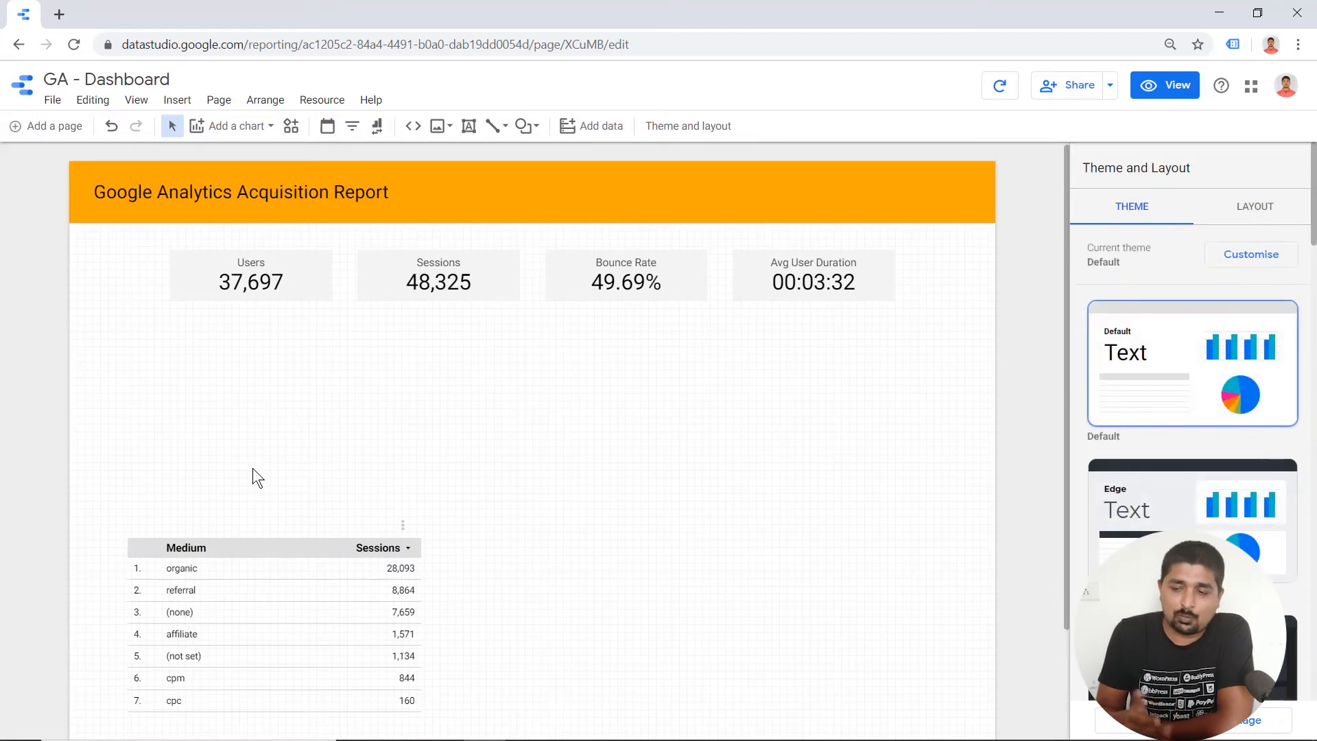
{"action": "left_click", "coordinate": [176, 103]}
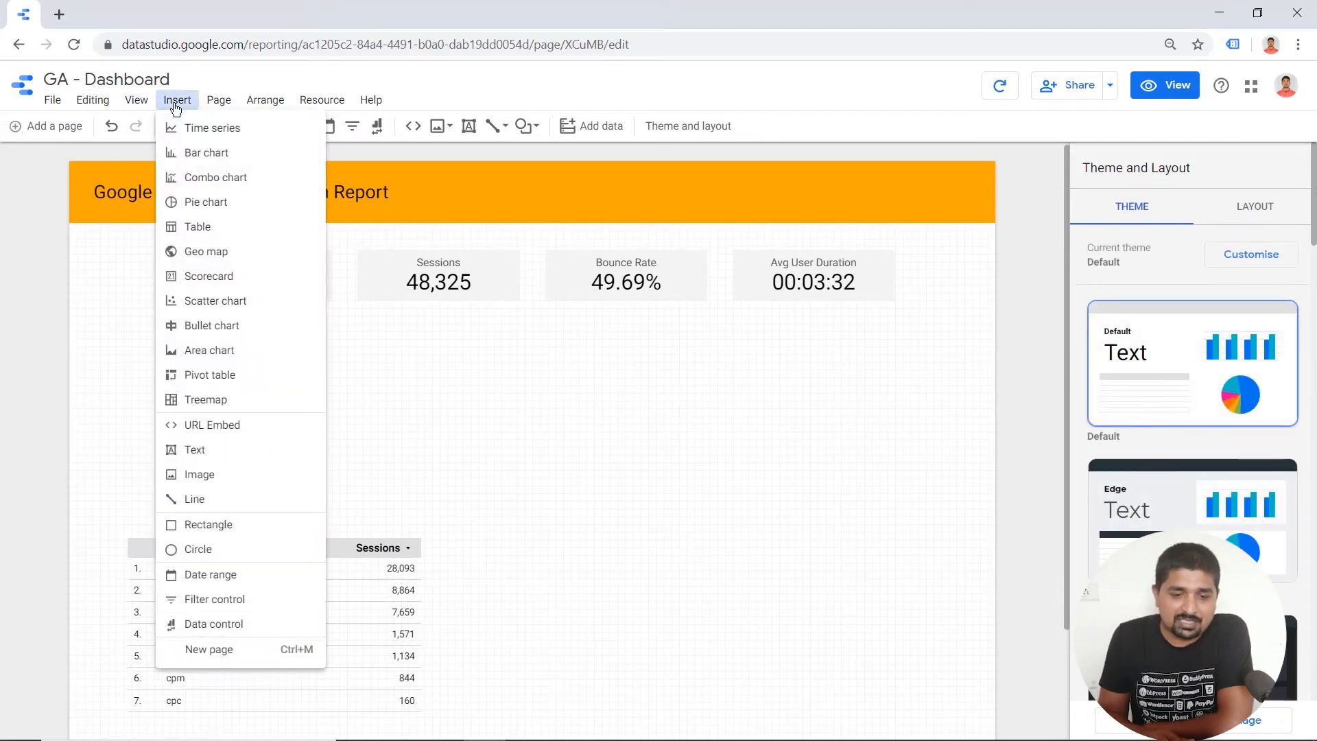
{"action": "left_click", "coordinate": [213, 128]}
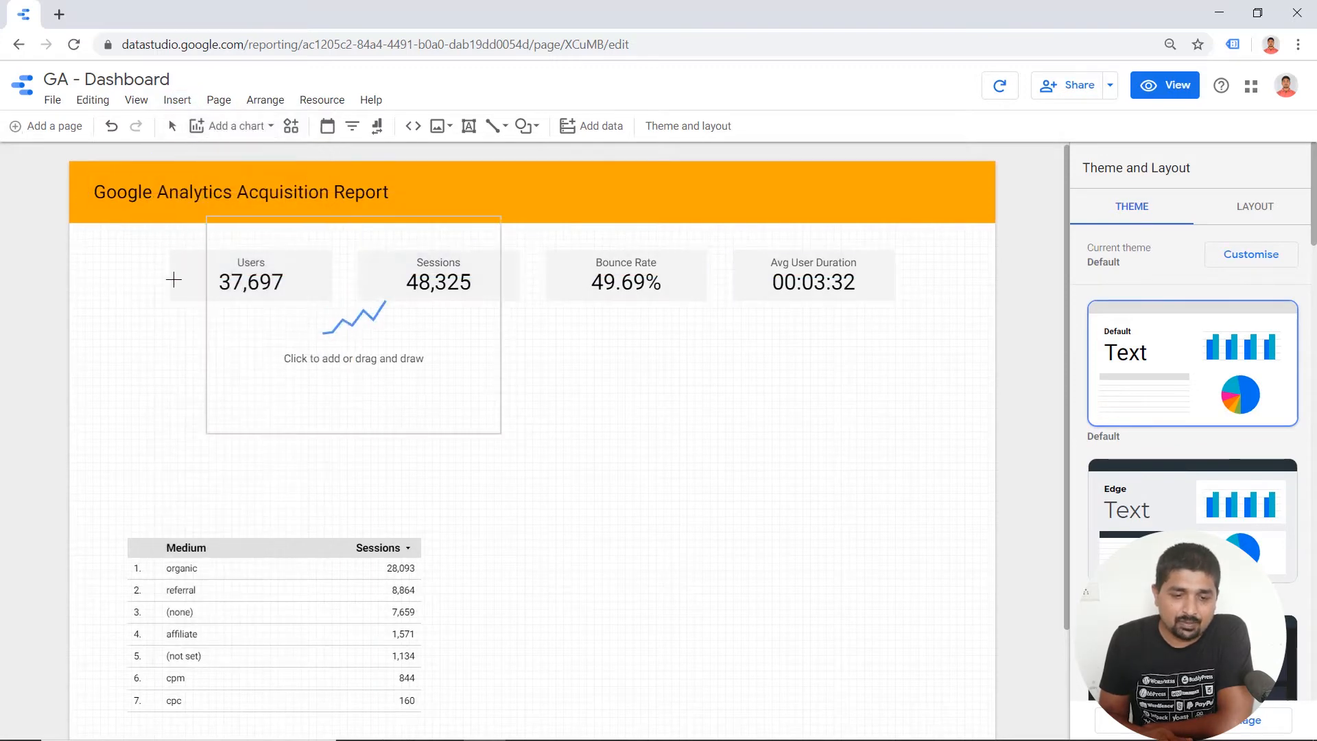
{"action": "mouse_move", "coordinate": [163, 327]}
{"action": "left_mouse_down"}
{"action": "mouse_move", "coordinate": [1035, 388]}
{"action": "mouse_move", "coordinate": [934, 449]}
{"action": "mouse_move", "coordinate": [923, 499]}
{"action": "left_mouse_up"}
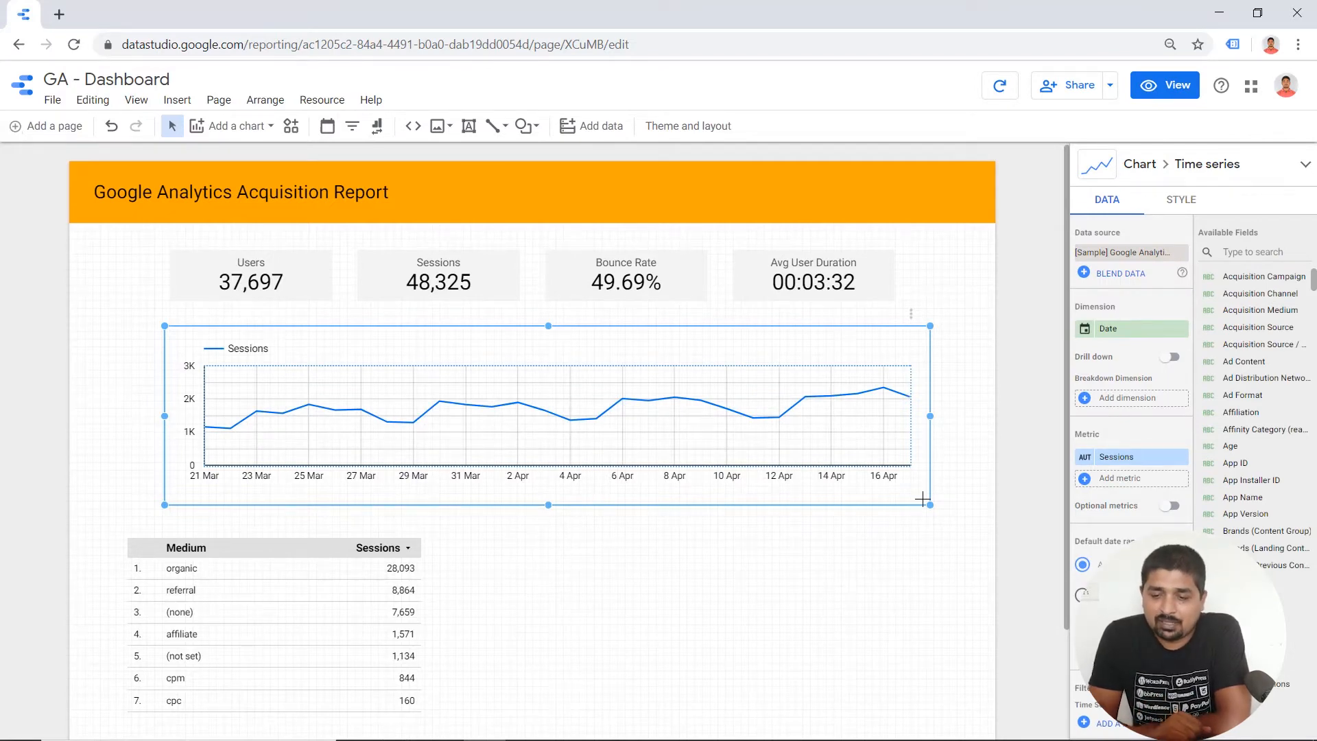
Delete the Medium table and move the time series chart to be centred on the page with a larger gap below the scorecards
{"action": "left_click", "coordinate": [295, 588]}
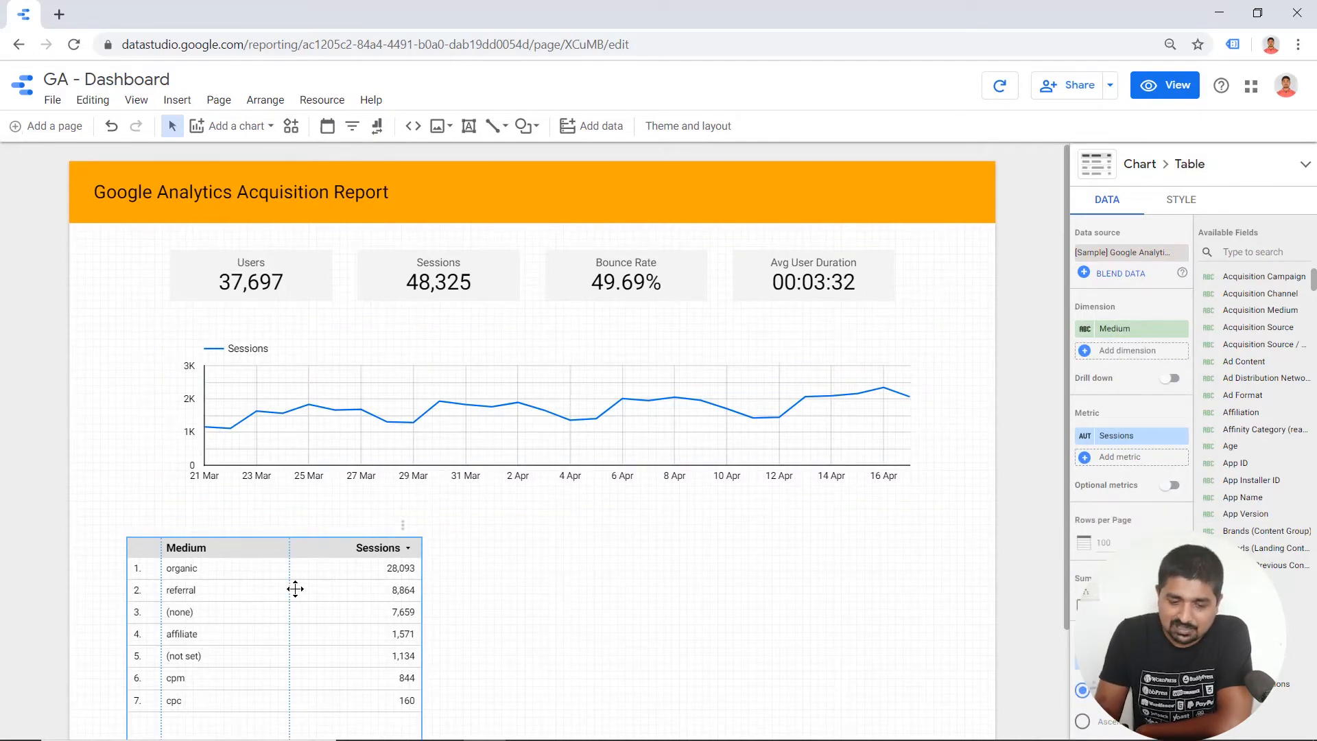
{"action": "key", "text": "Delete"}
{"action": "left_click", "coordinate": [478, 391]}
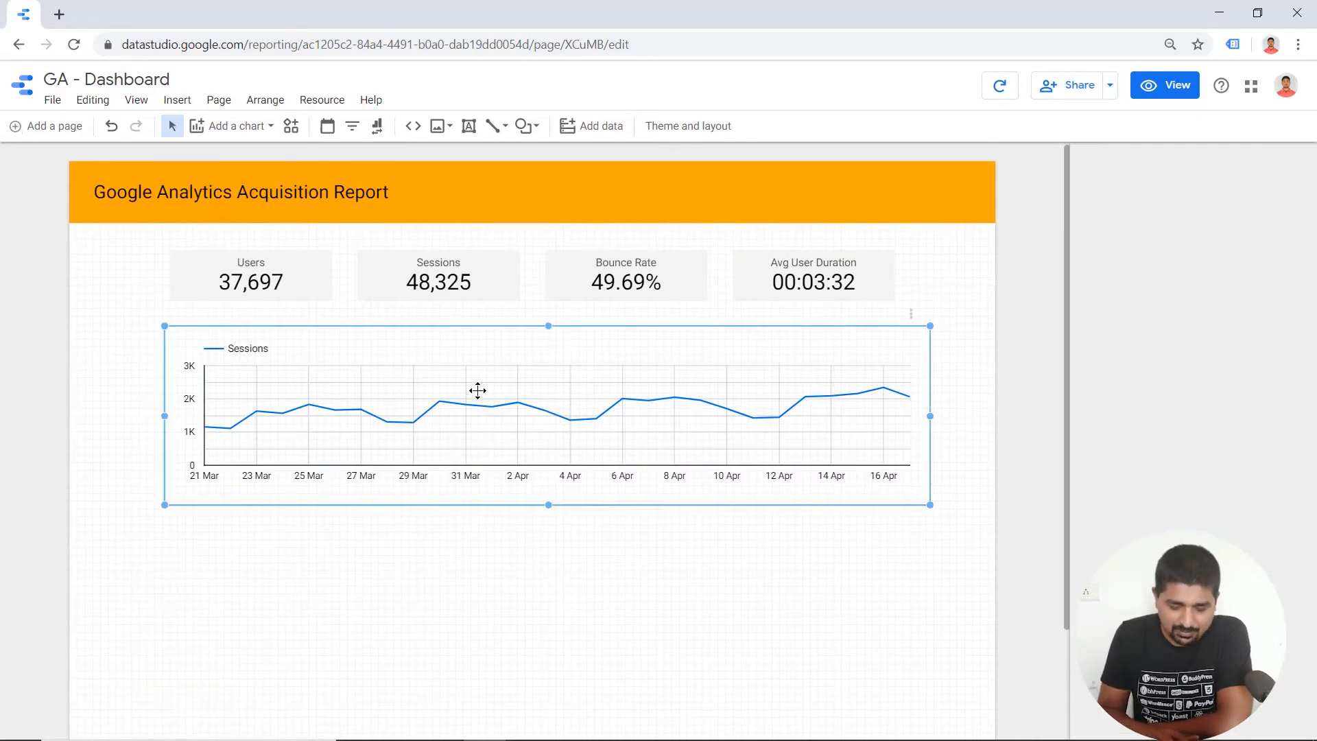
{"action": "left_click_drag", "start_coordinate": [470, 398], "coordinate": [459, 426]}
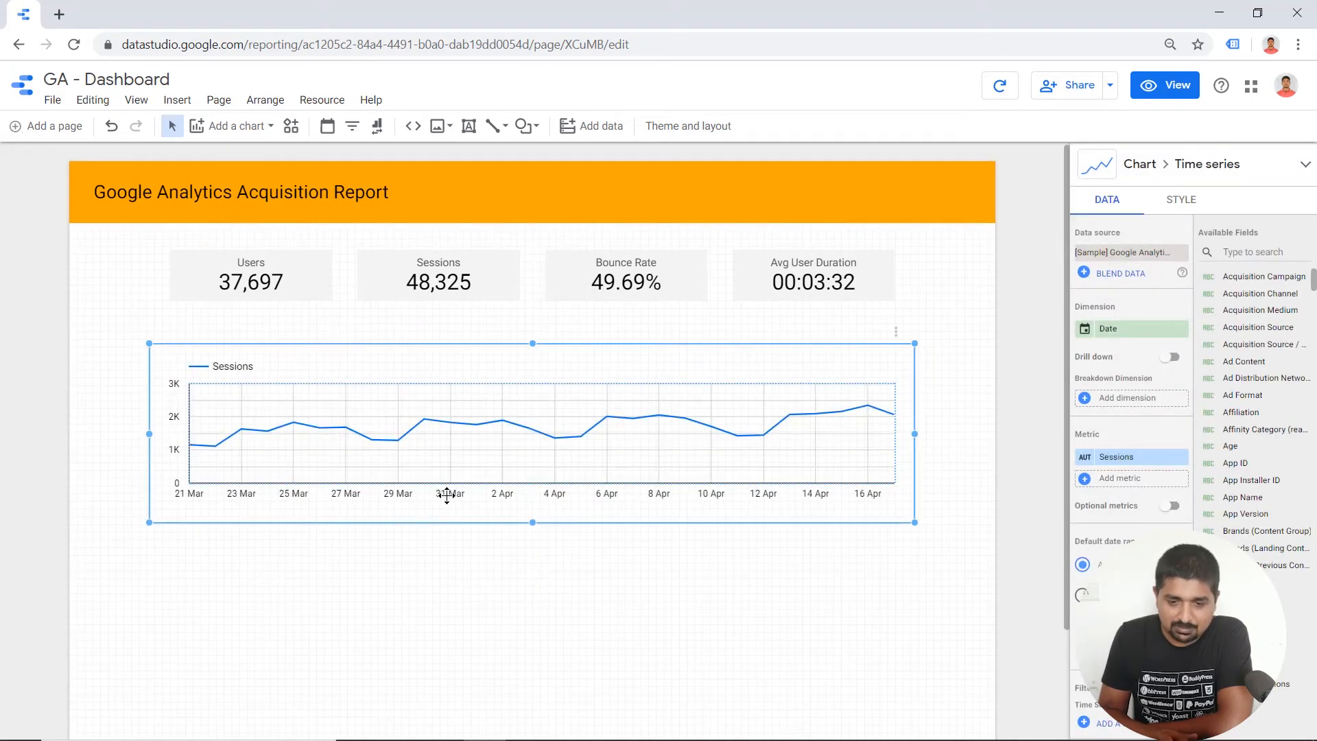
{"action": "left_click_drag", "start_coordinate": [446, 495], "coordinate": [453, 523]}
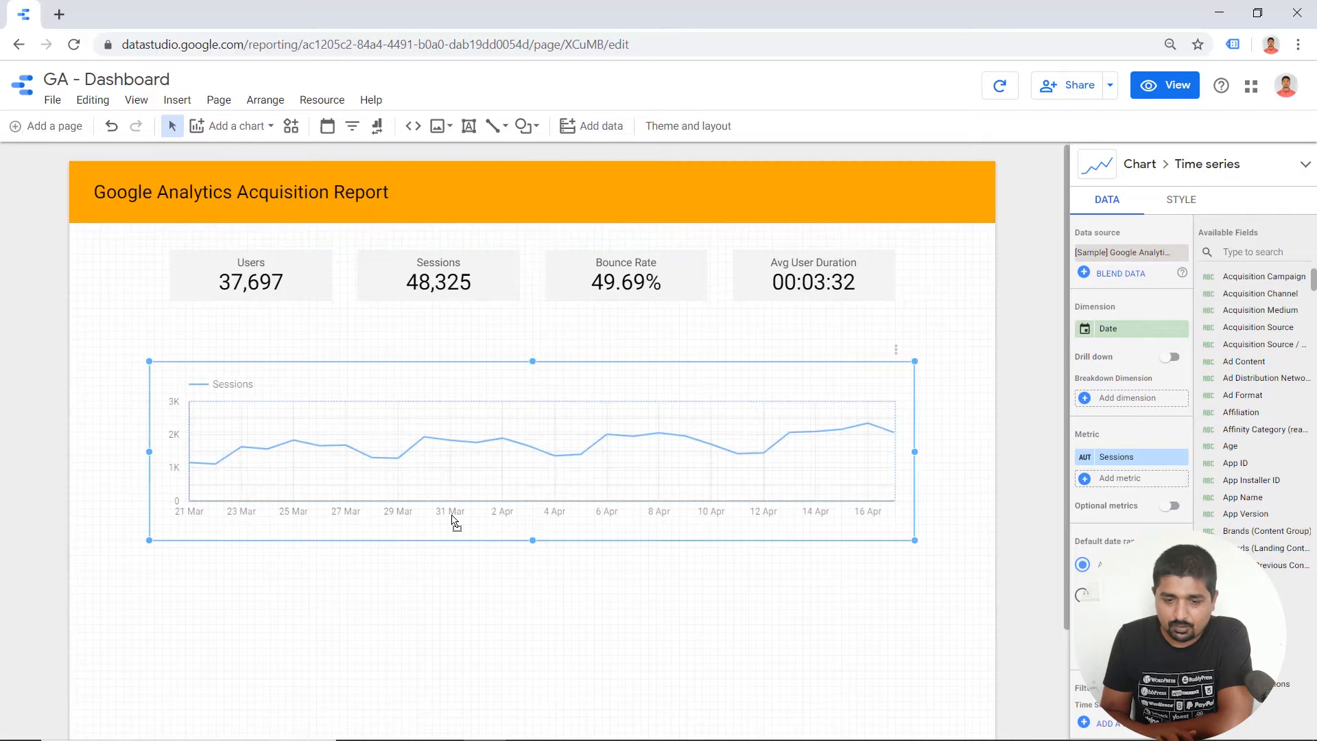
{"action": "left_click", "coordinate": [424, 585]}
{"action": "left_click", "coordinate": [459, 471]}
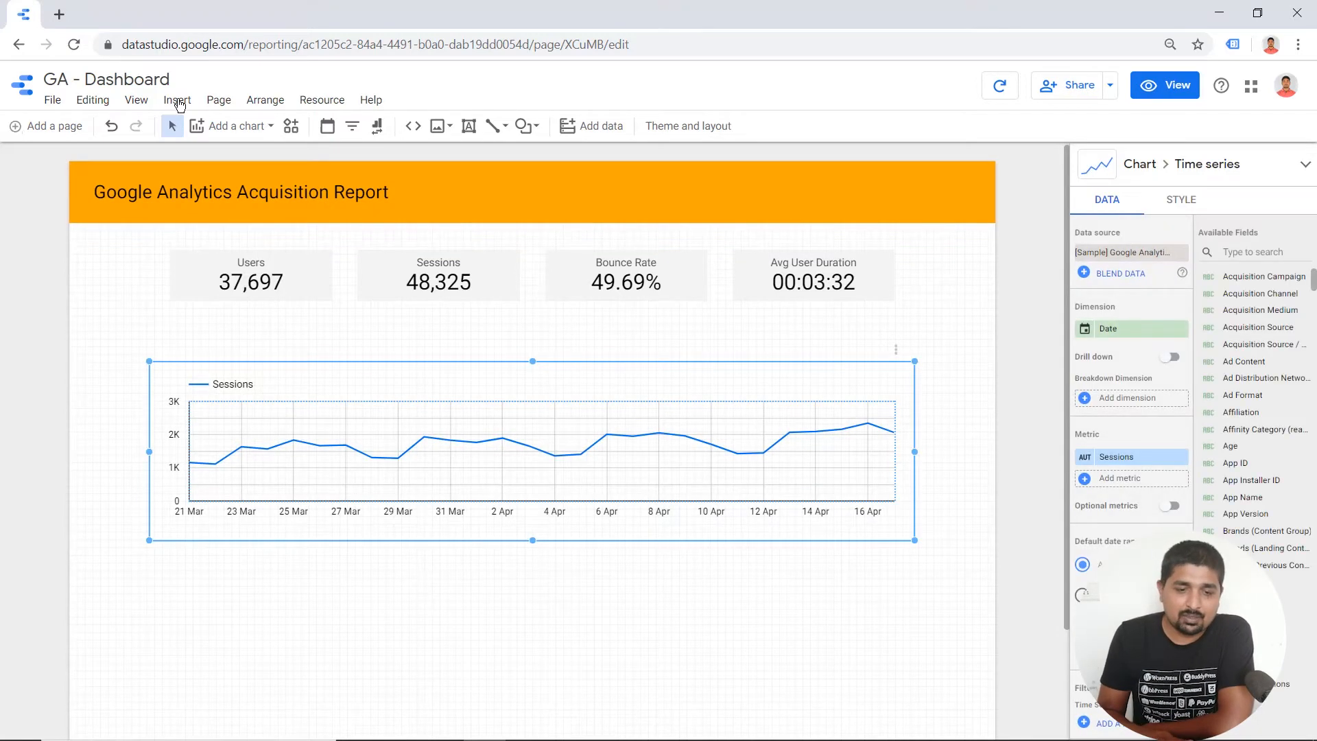
{"action": "left_click", "coordinate": [179, 101]}
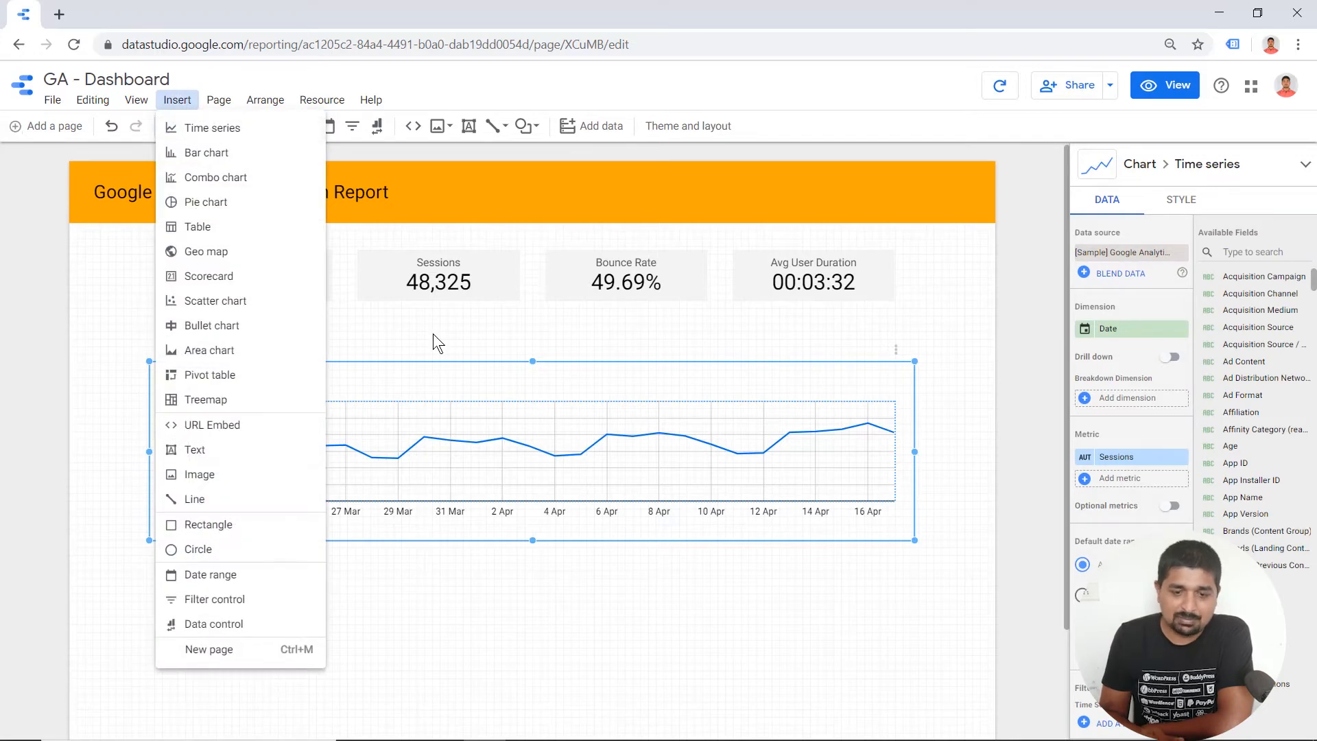
{"action": "left_click", "coordinate": [458, 620]}
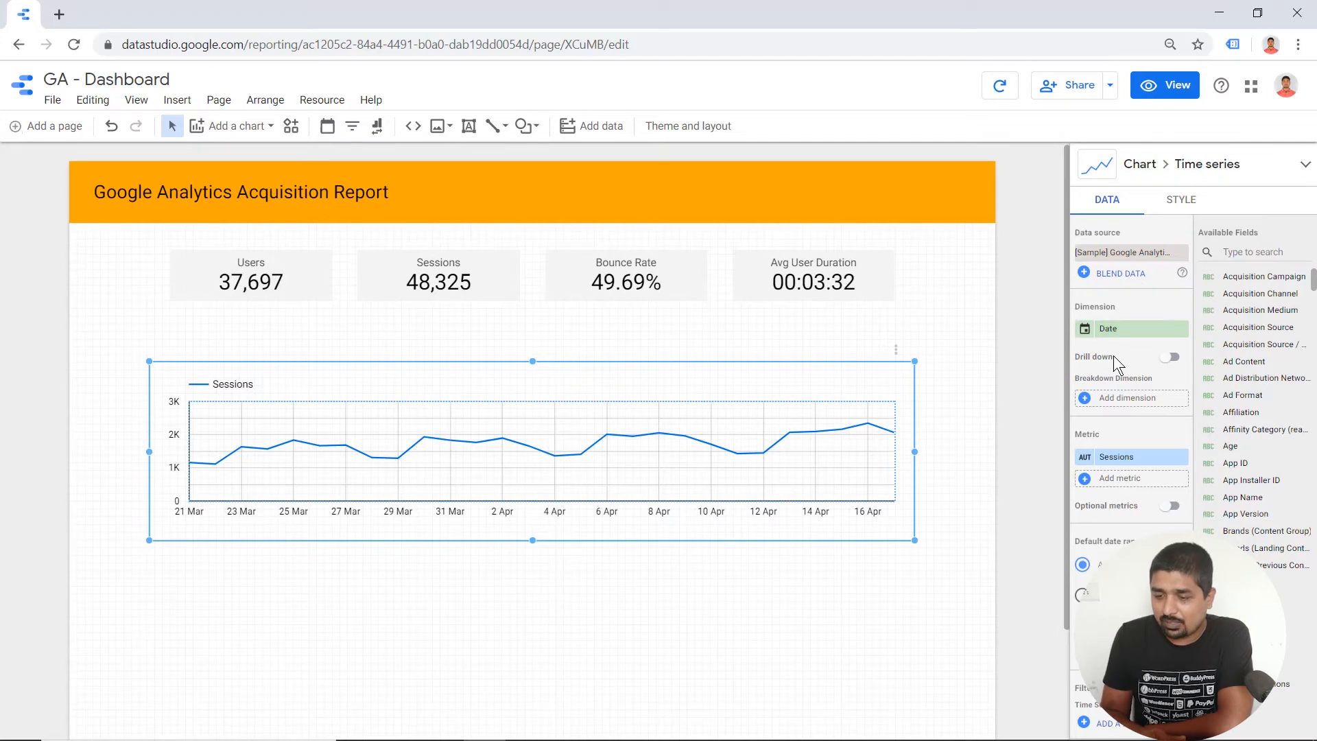
Find the Users metric and use it in place of Sessions in the time series chart
{"action": "left_click", "coordinate": [1126, 458]}
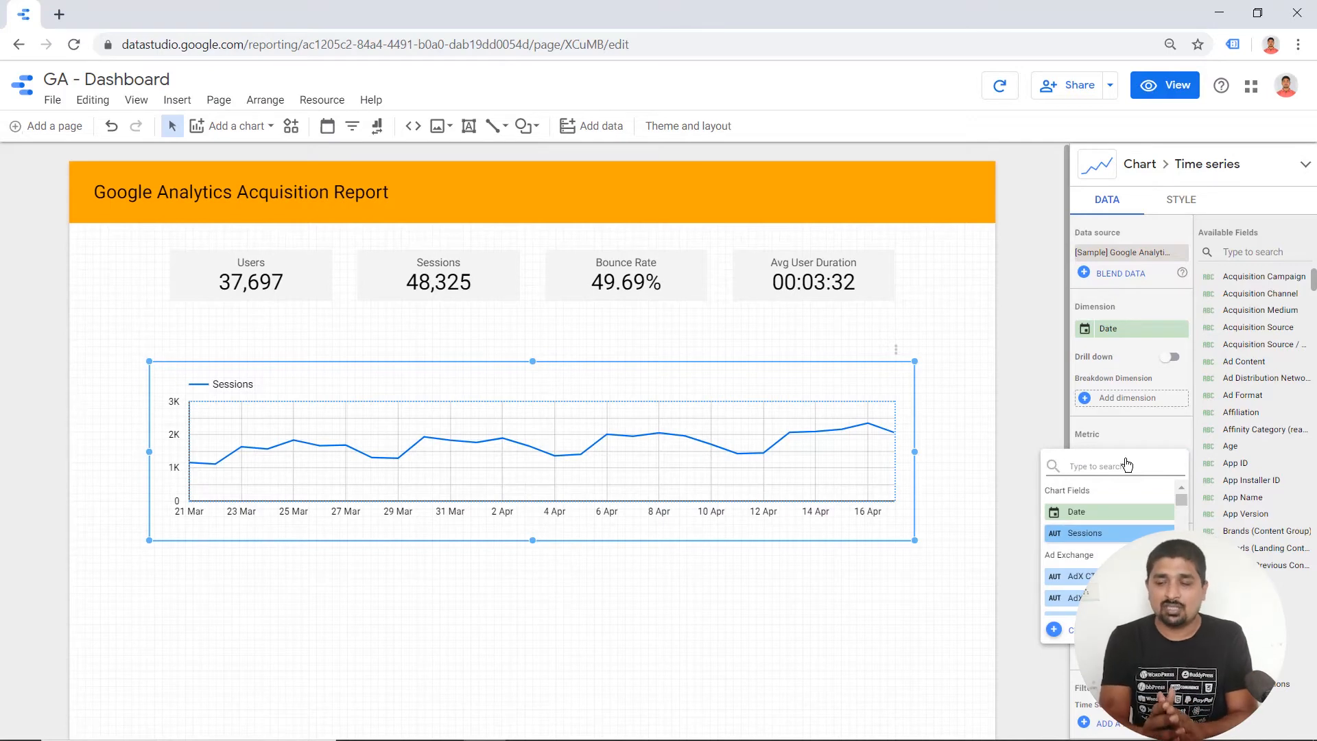
{"action": "type", "text": "u"}
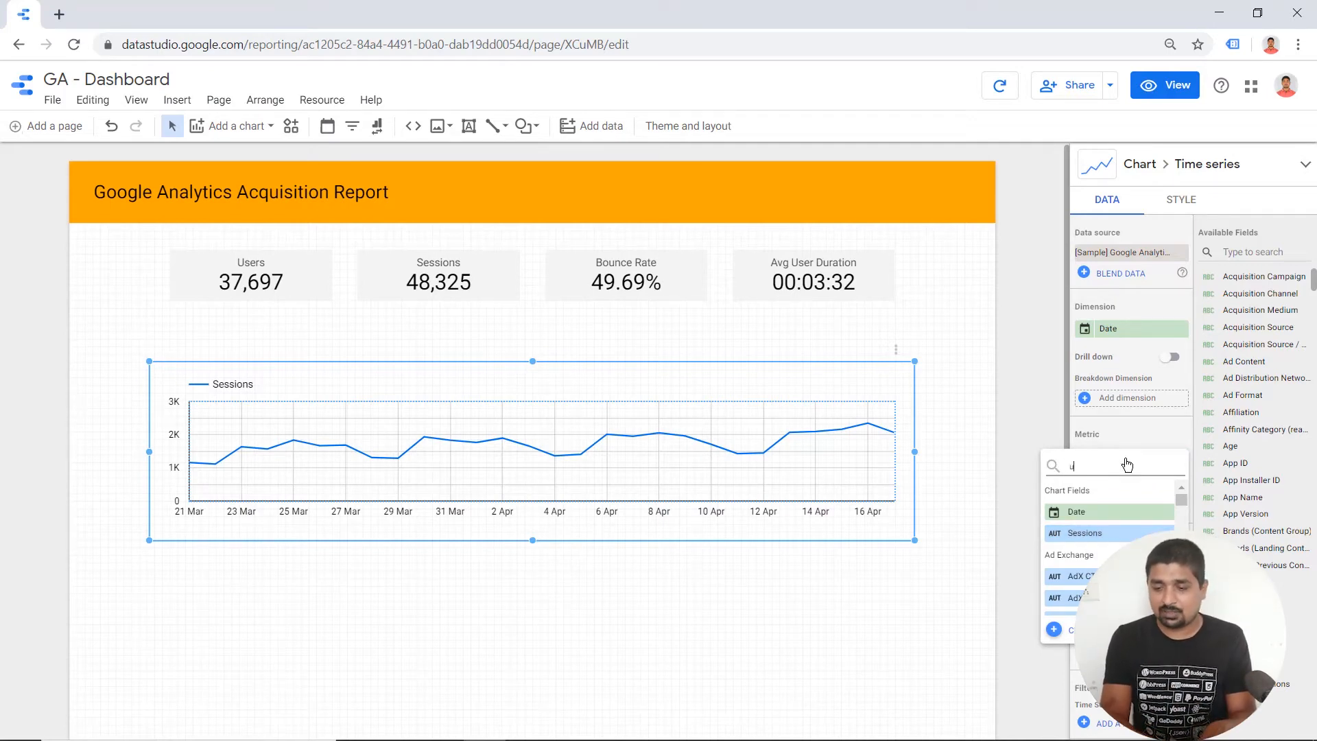
{"action": "type", "text": "sers"}
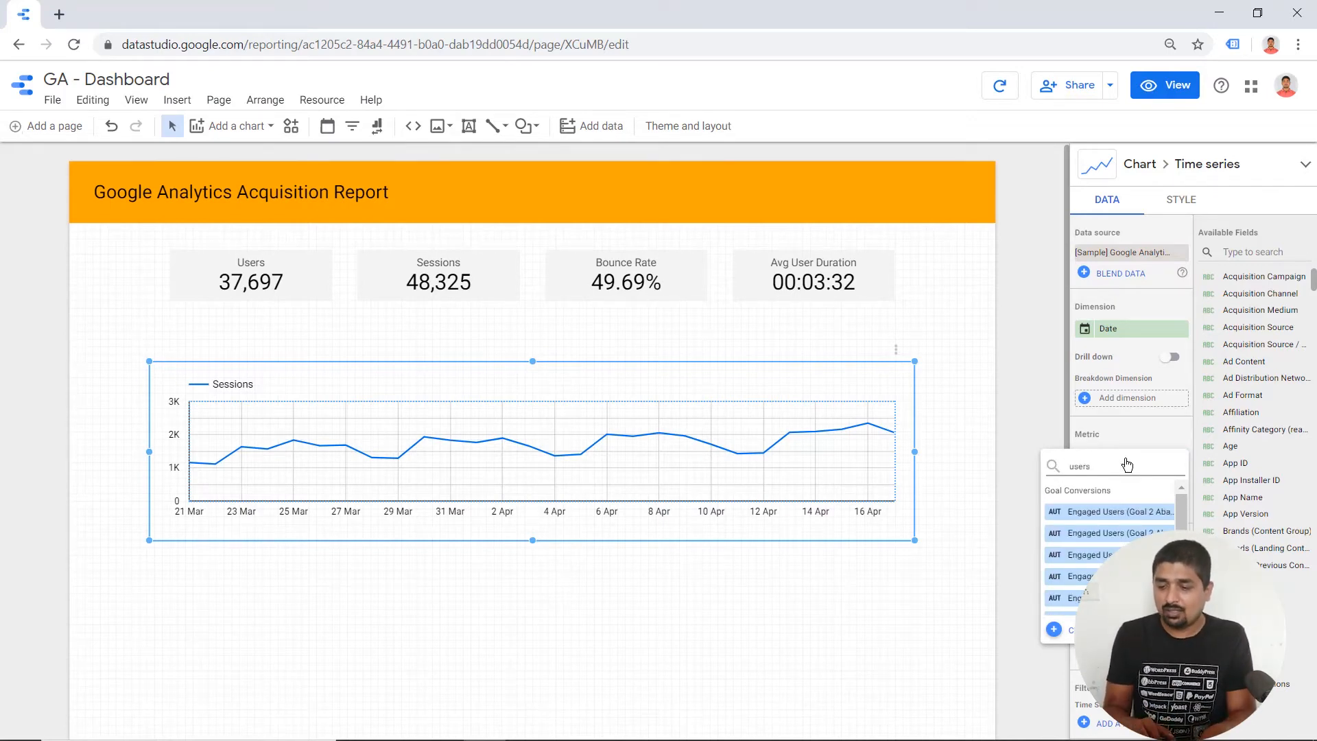
{"action": "scroll", "coordinate": [1127, 466], "scroll_direction": "down", "scroll_amount": 5}
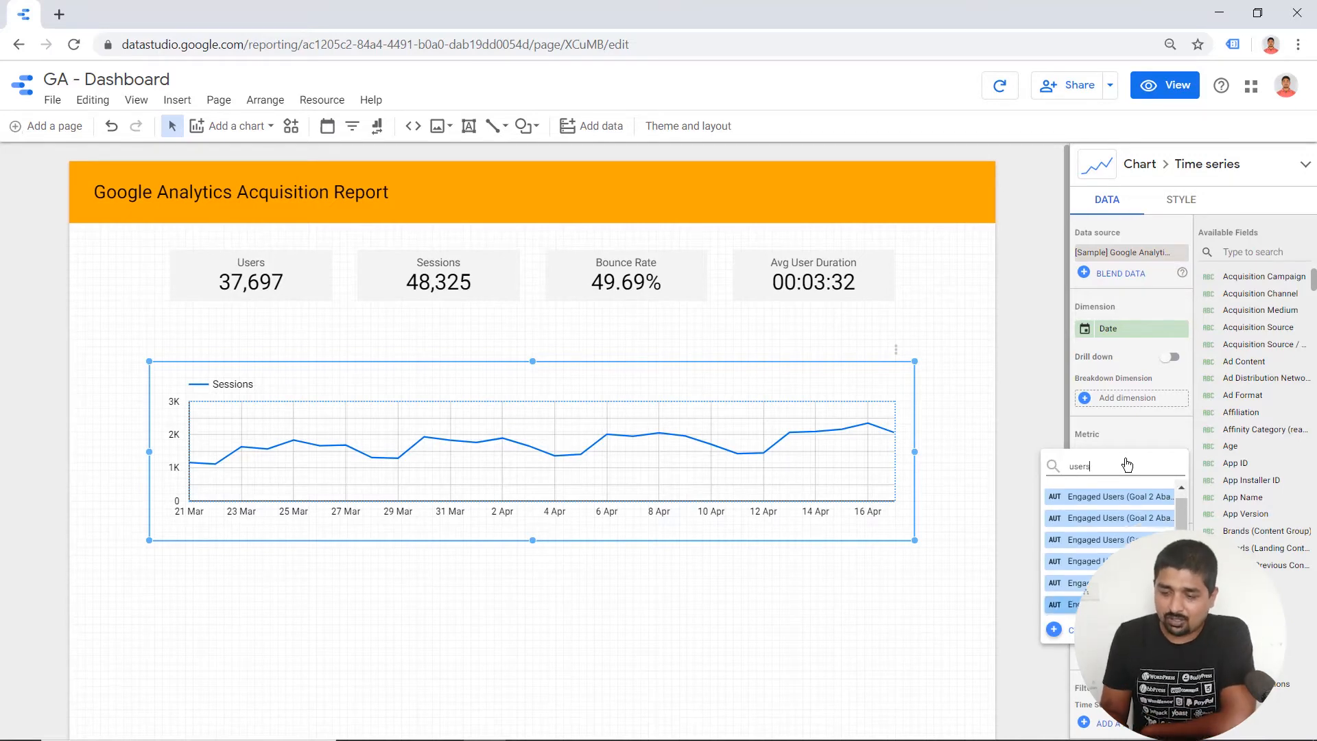
{"action": "scroll", "coordinate": [1127, 466], "scroll_direction": "up", "scroll_amount": 5}
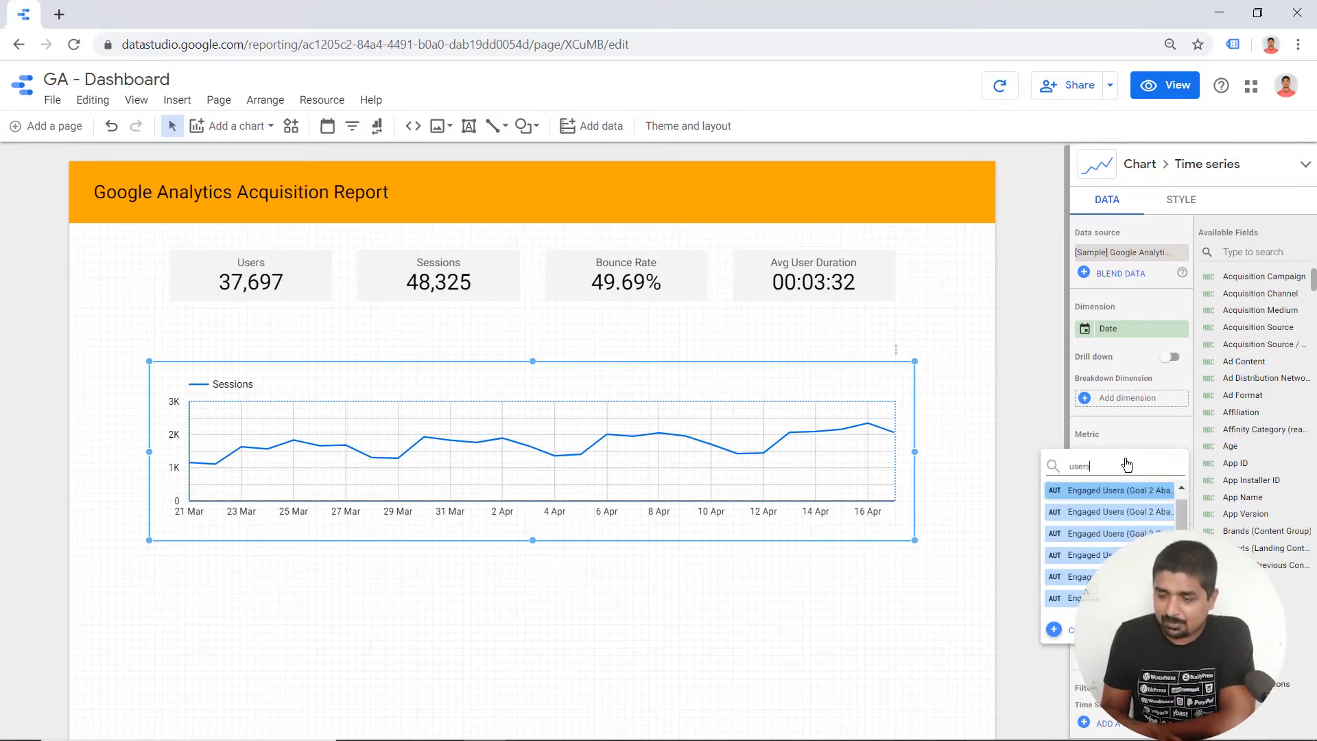
{"action": "scroll", "coordinate": [1127, 466], "scroll_direction": "down", "scroll_amount": 5}
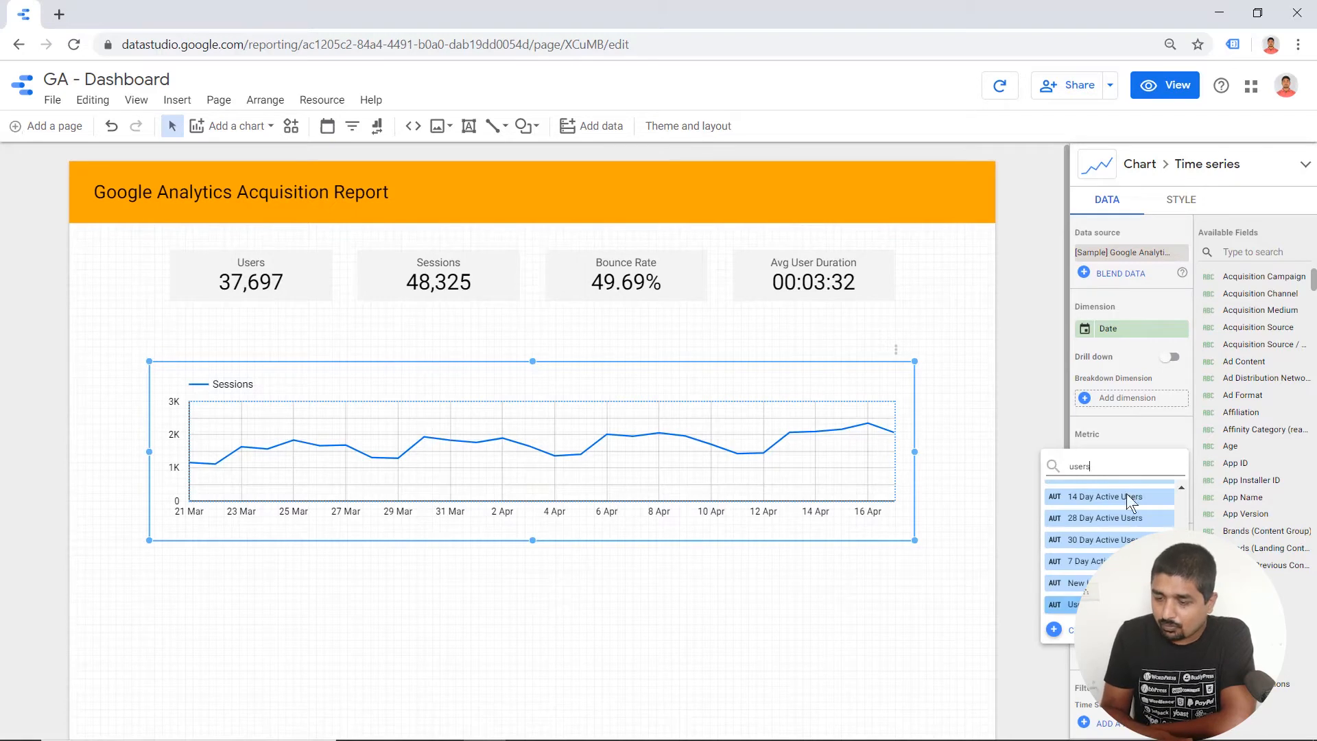
{"action": "left_click", "coordinate": [1072, 604]}
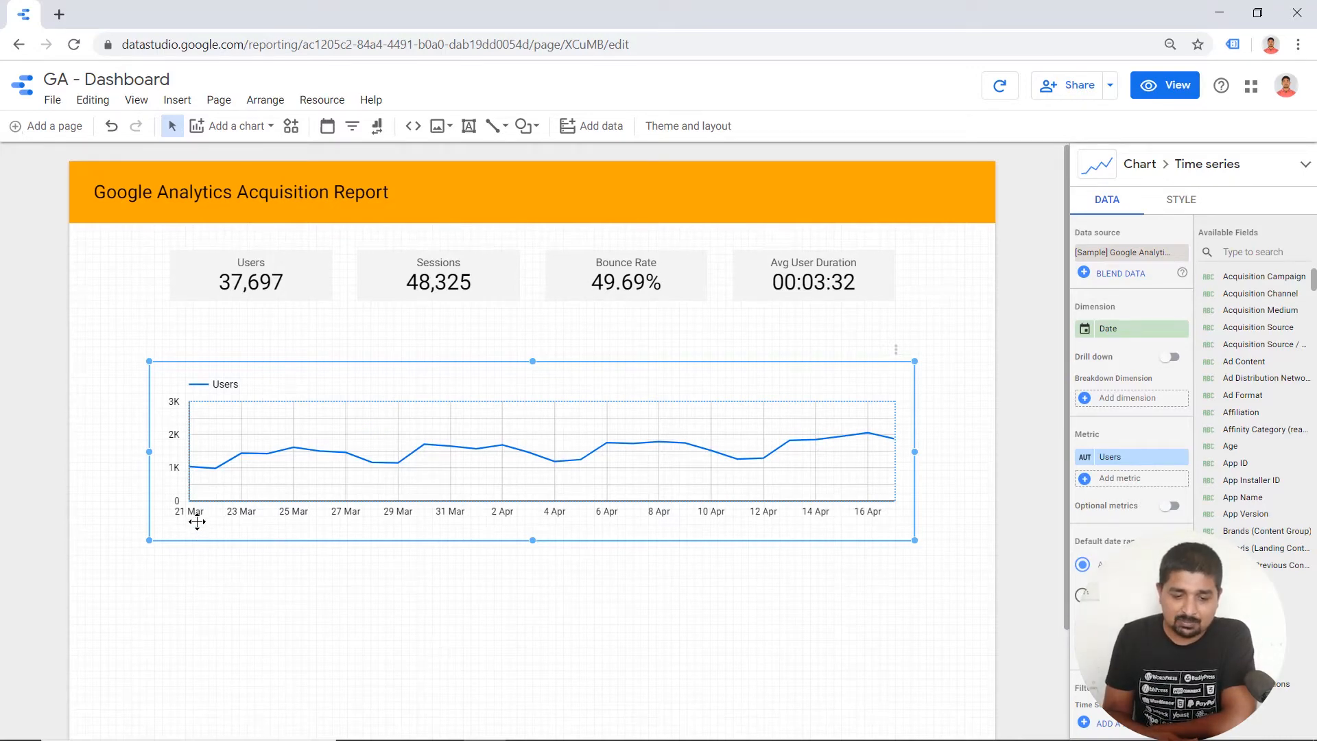
Look through the time dimensions and set the time series chart's dimension to Month of the year
{"action": "left_click", "coordinate": [1126, 337]}
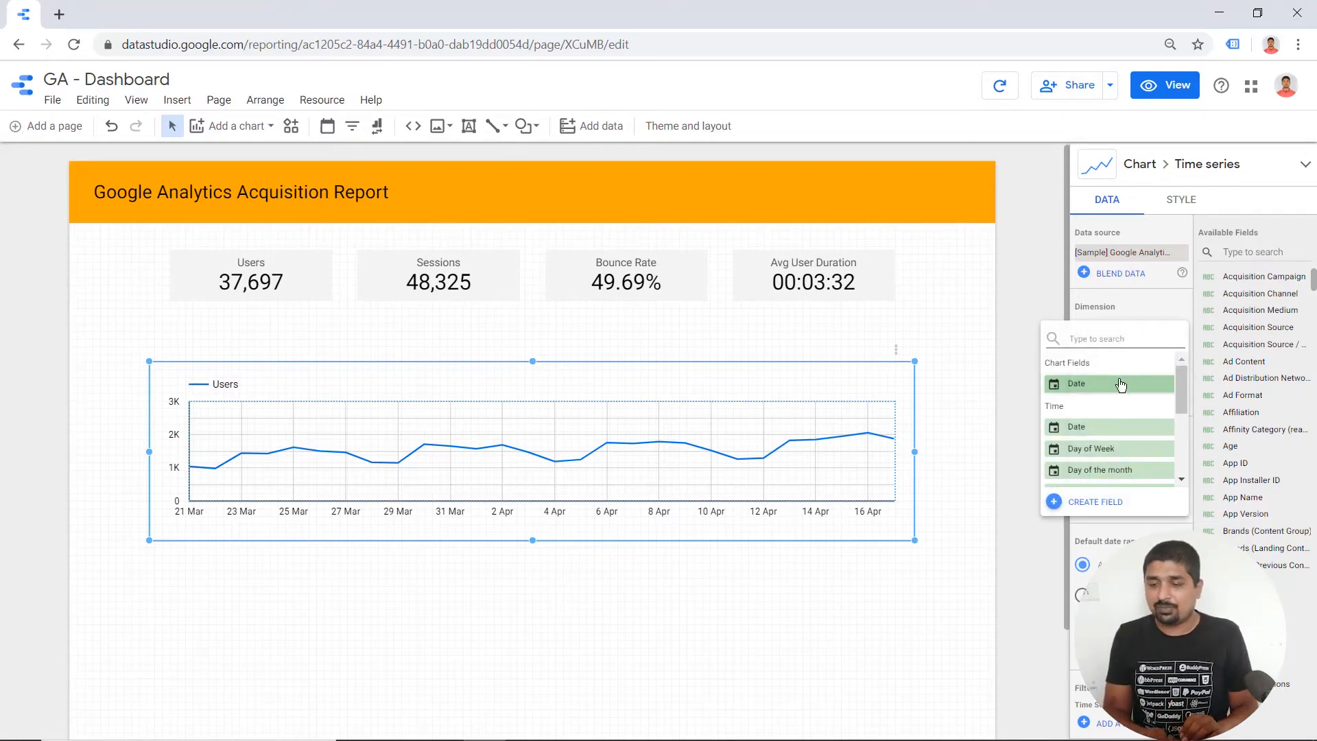
{"action": "scroll", "coordinate": [1121, 384], "scroll_direction": "down", "scroll_amount": 8}
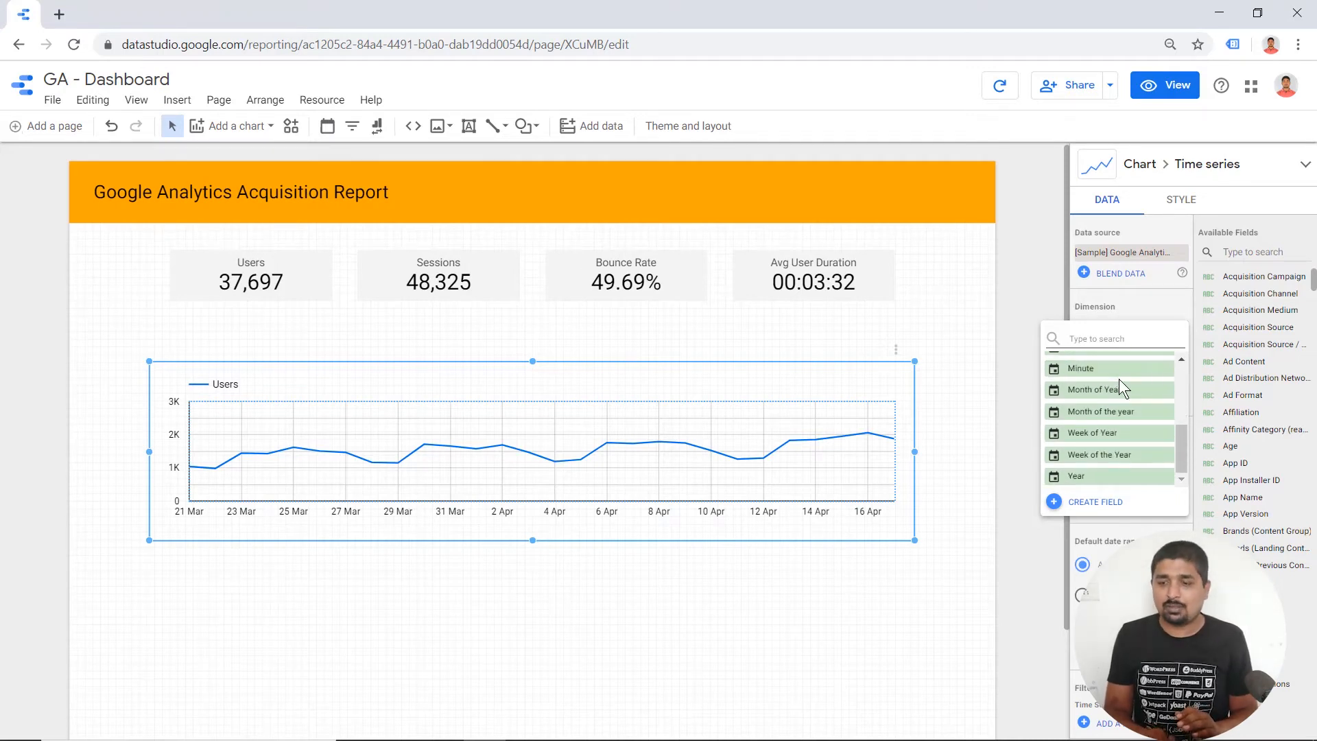
{"action": "scroll", "coordinate": [1118, 378], "scroll_direction": "up", "scroll_amount": 8}
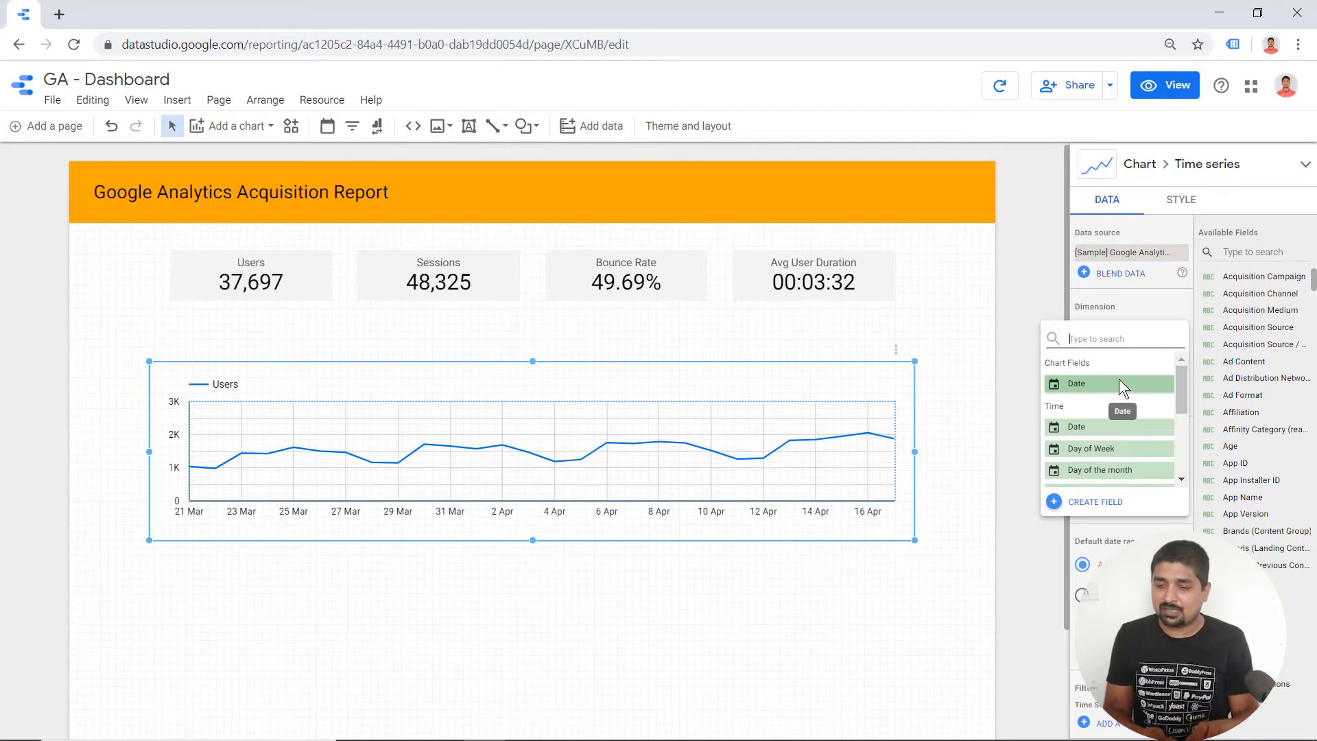
{"action": "type", "text": "month"}
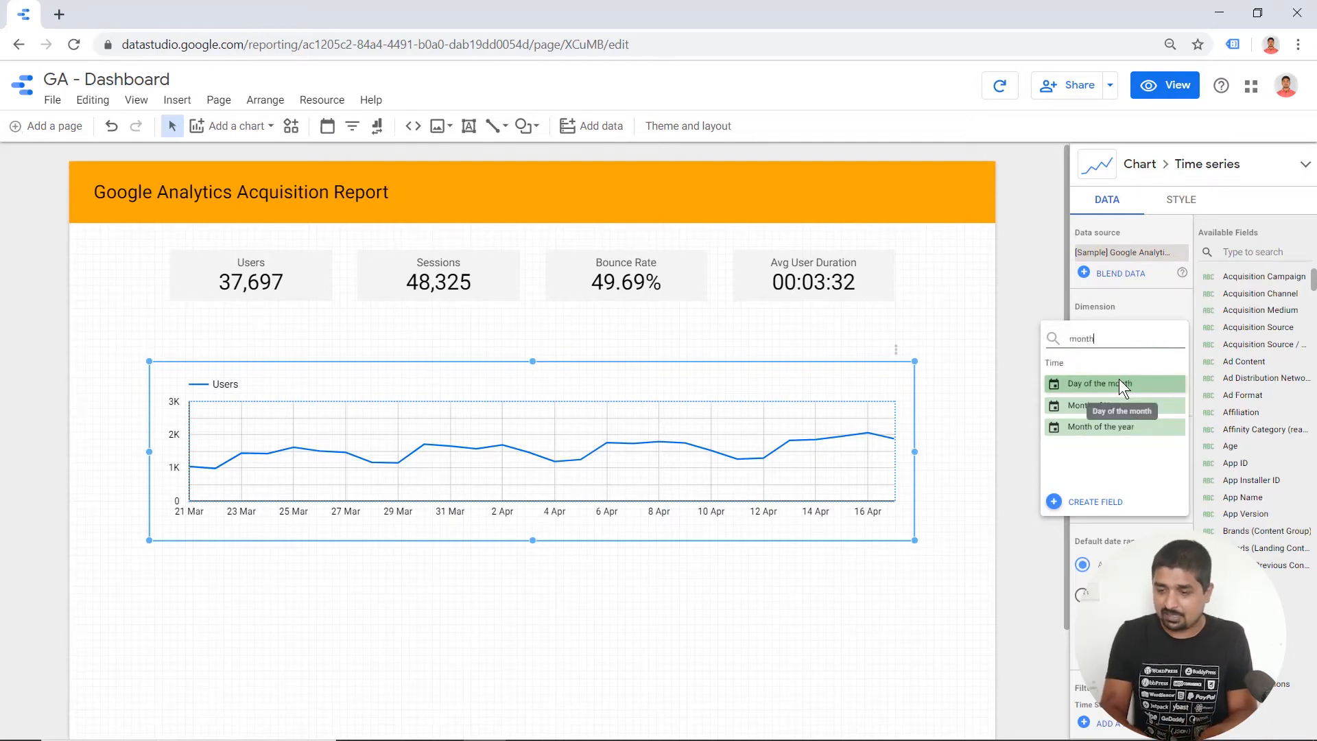
{"action": "left_click", "coordinate": [1117, 432]}
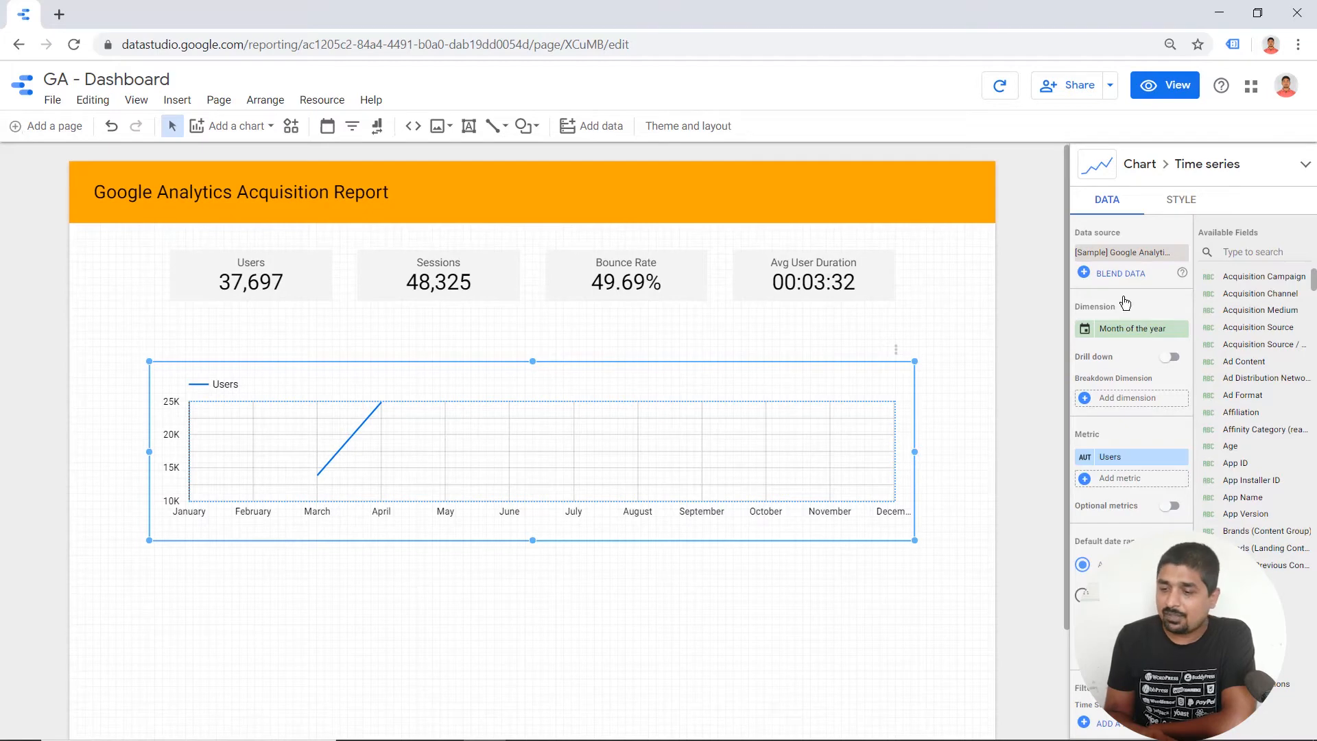
{"action": "left_click", "coordinate": [1135, 335]}
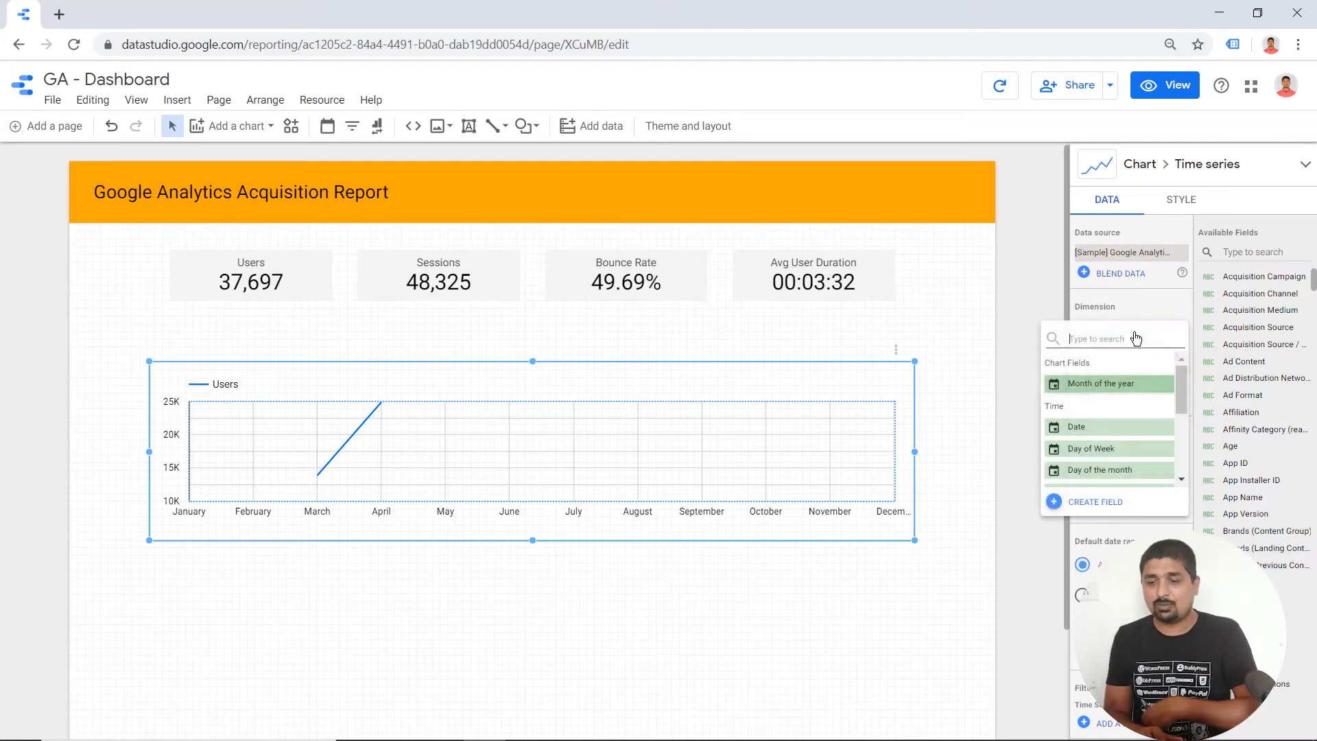
{"action": "left_click", "coordinate": [781, 611]}
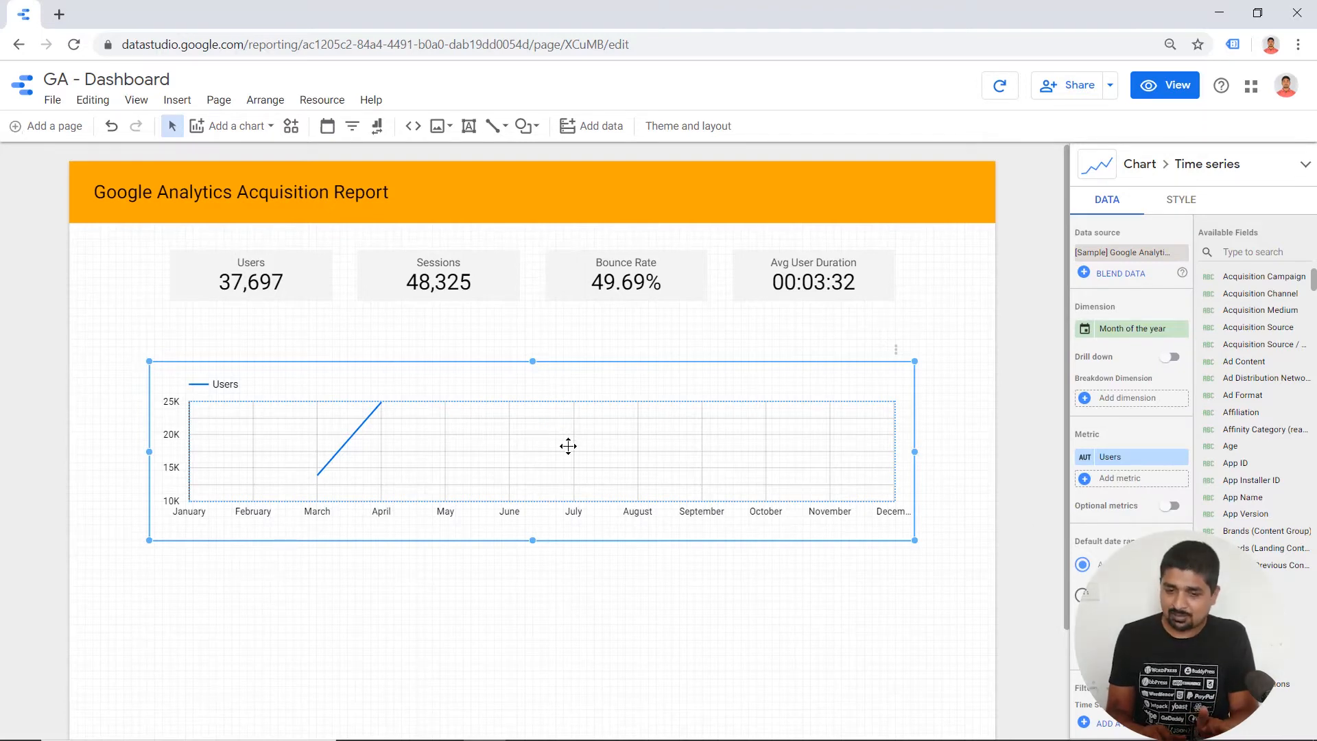
{"action": "left_click", "coordinate": [285, 282]}
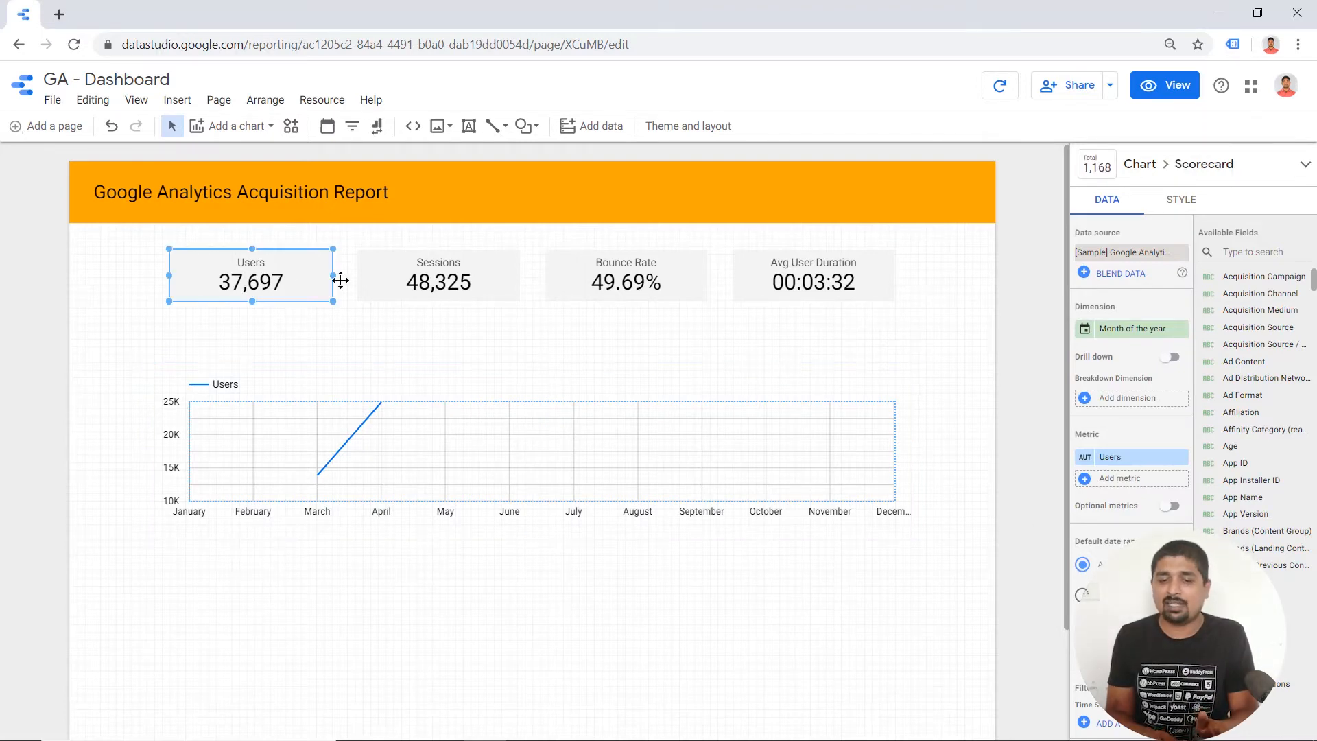
{"action": "left_click", "coordinate": [368, 279]}
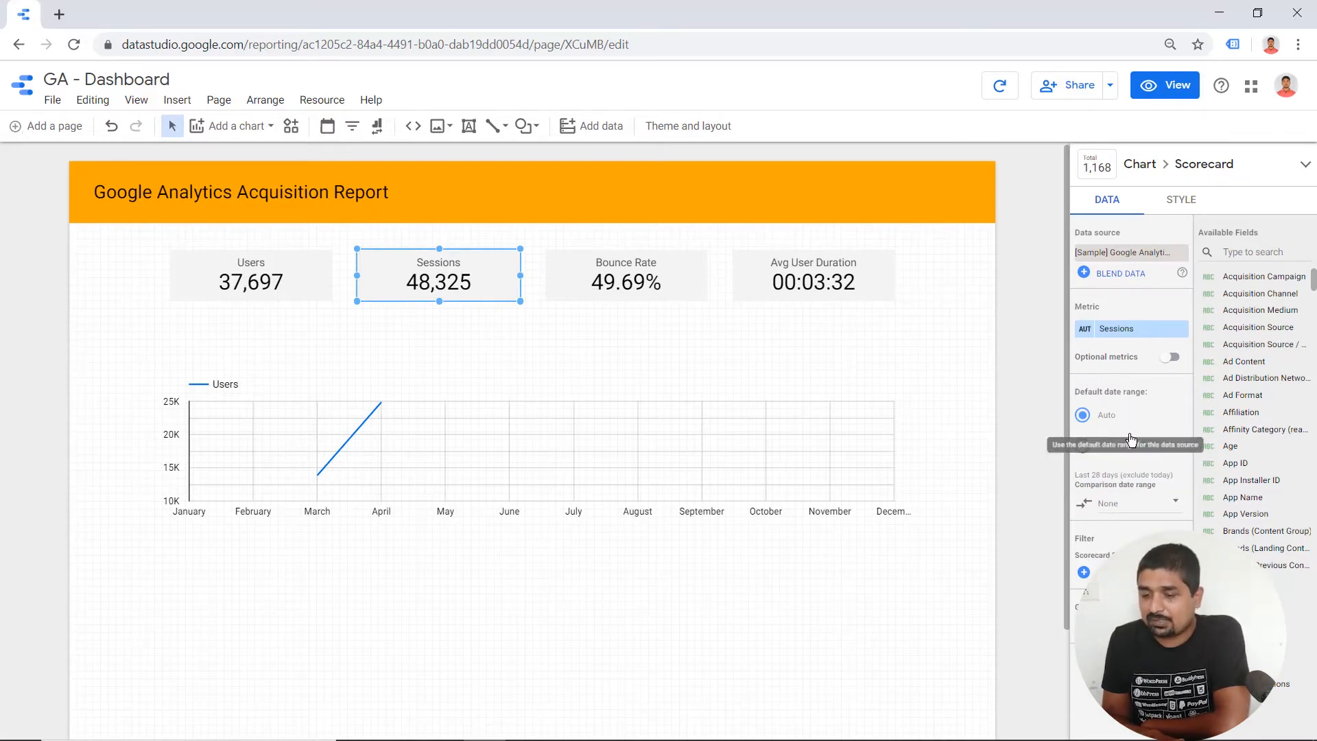
Set the time series chart's dimension back to Date
{"action": "left_click", "coordinate": [513, 449]}
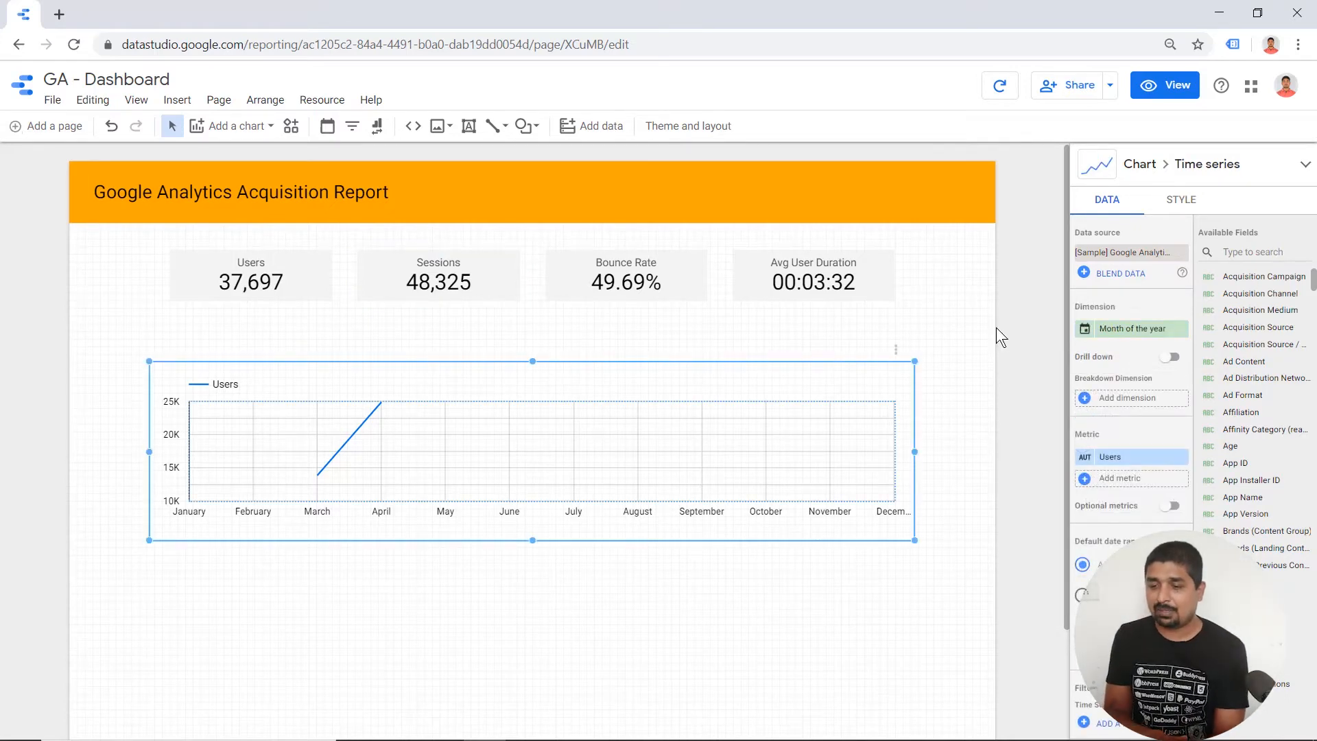
{"action": "left_click", "coordinate": [1134, 330]}
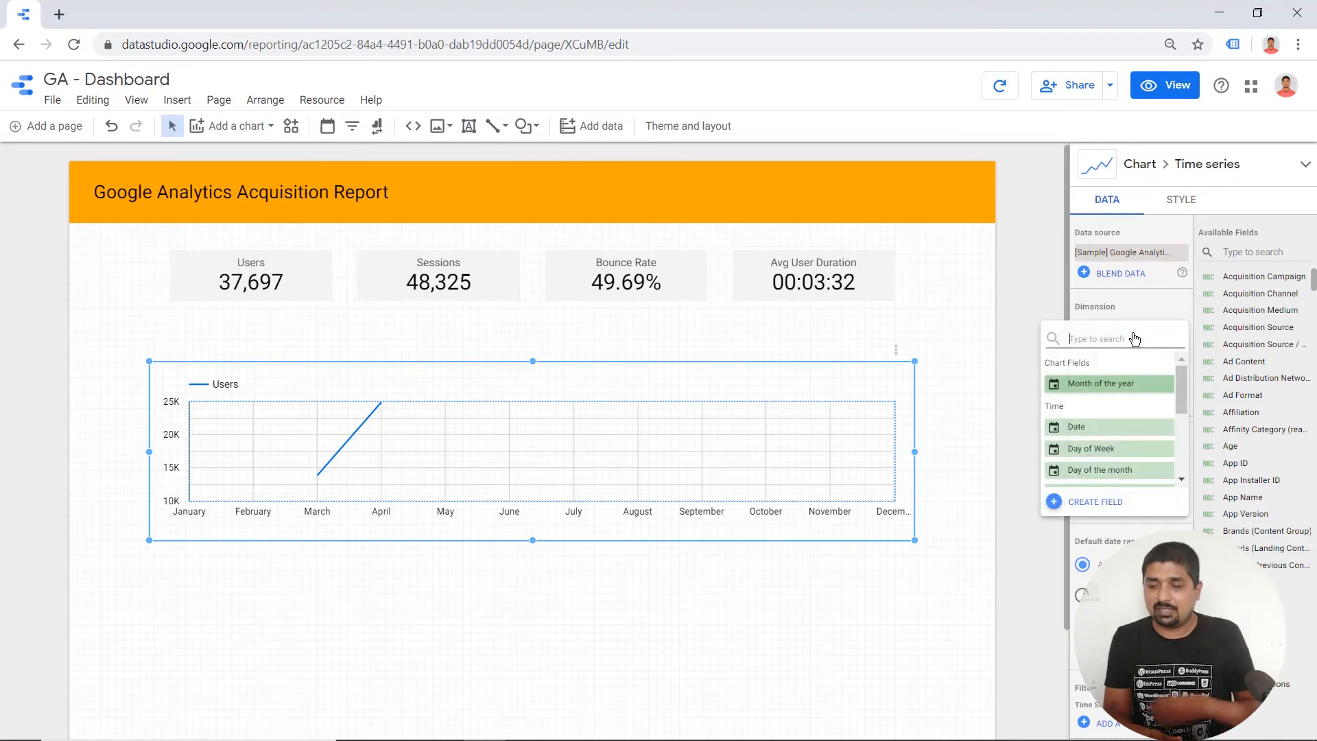
{"action": "type", "text": "date"}
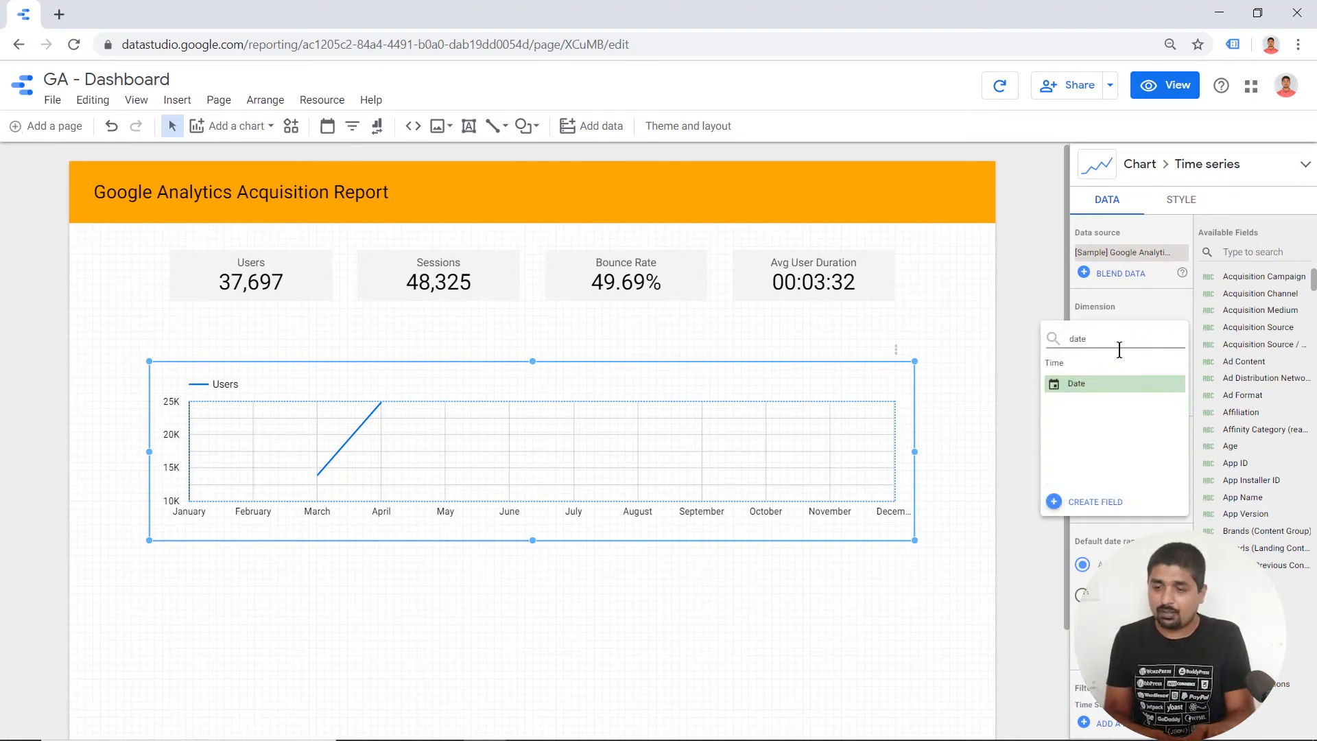
{"action": "left_click", "coordinate": [1098, 384]}
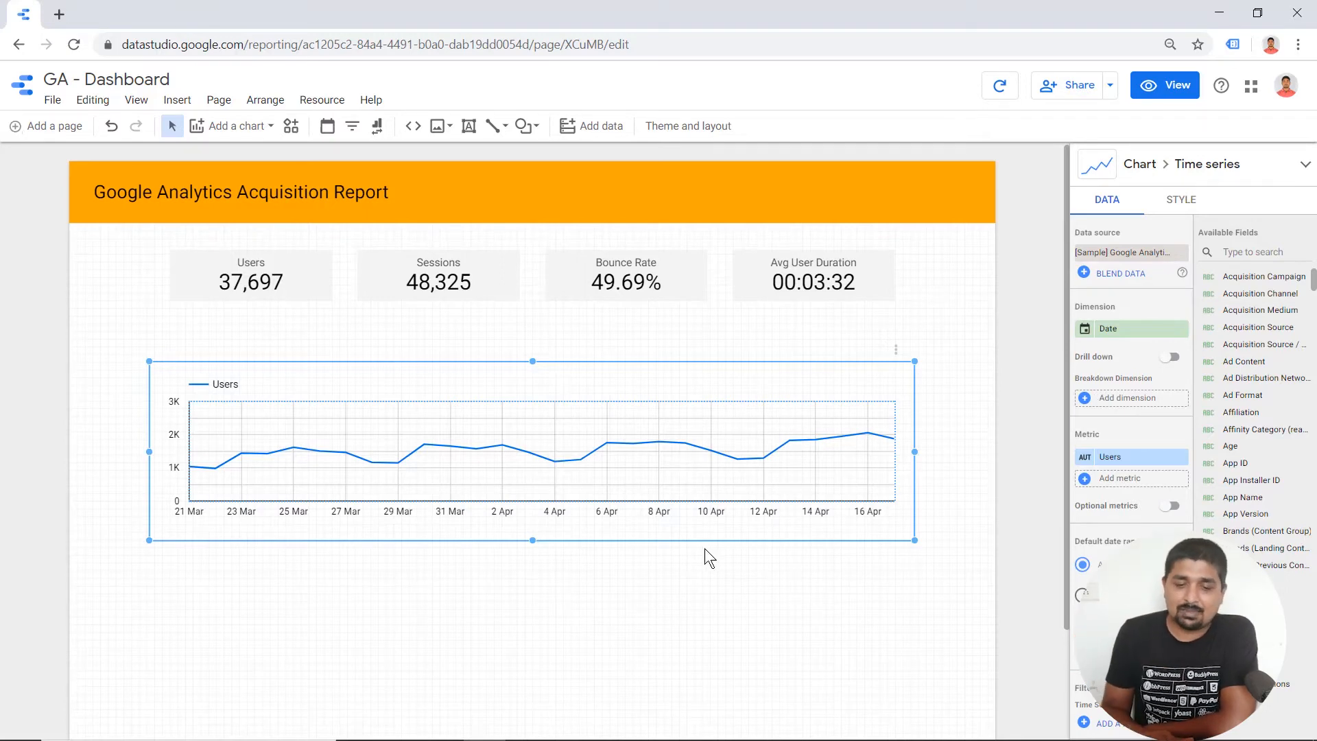
{"action": "left_click", "coordinate": [304, 642]}
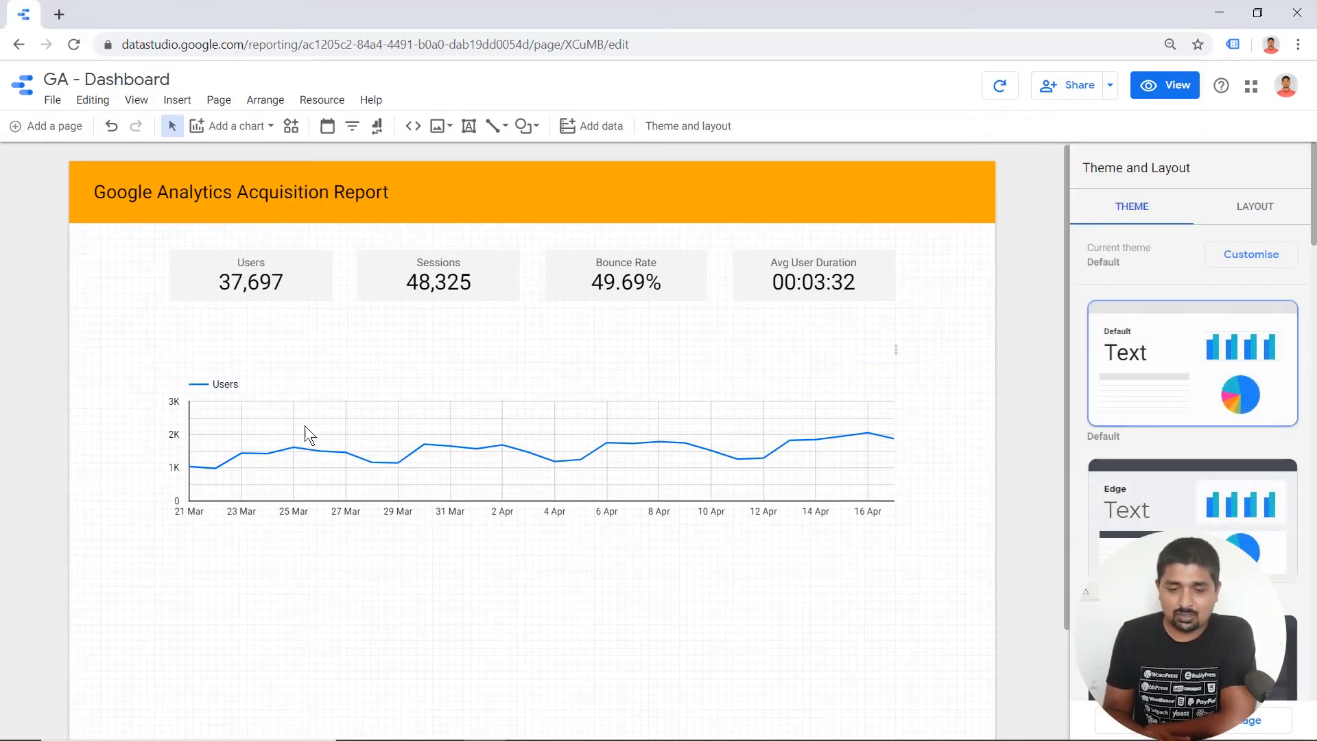
Try a light grey background on the time series chart and settle on a pale yellow-orange one
{"action": "left_click", "coordinate": [314, 465]}
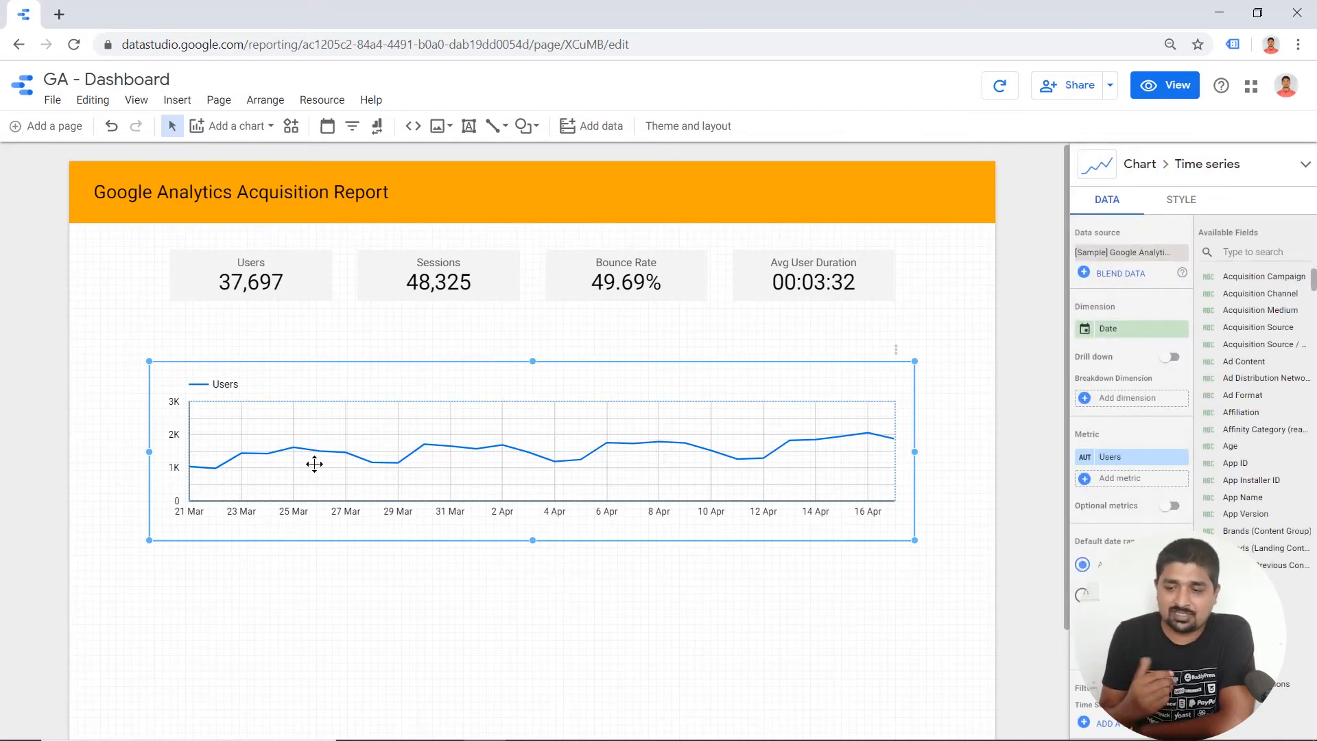
{"action": "left_click", "coordinate": [1182, 206]}
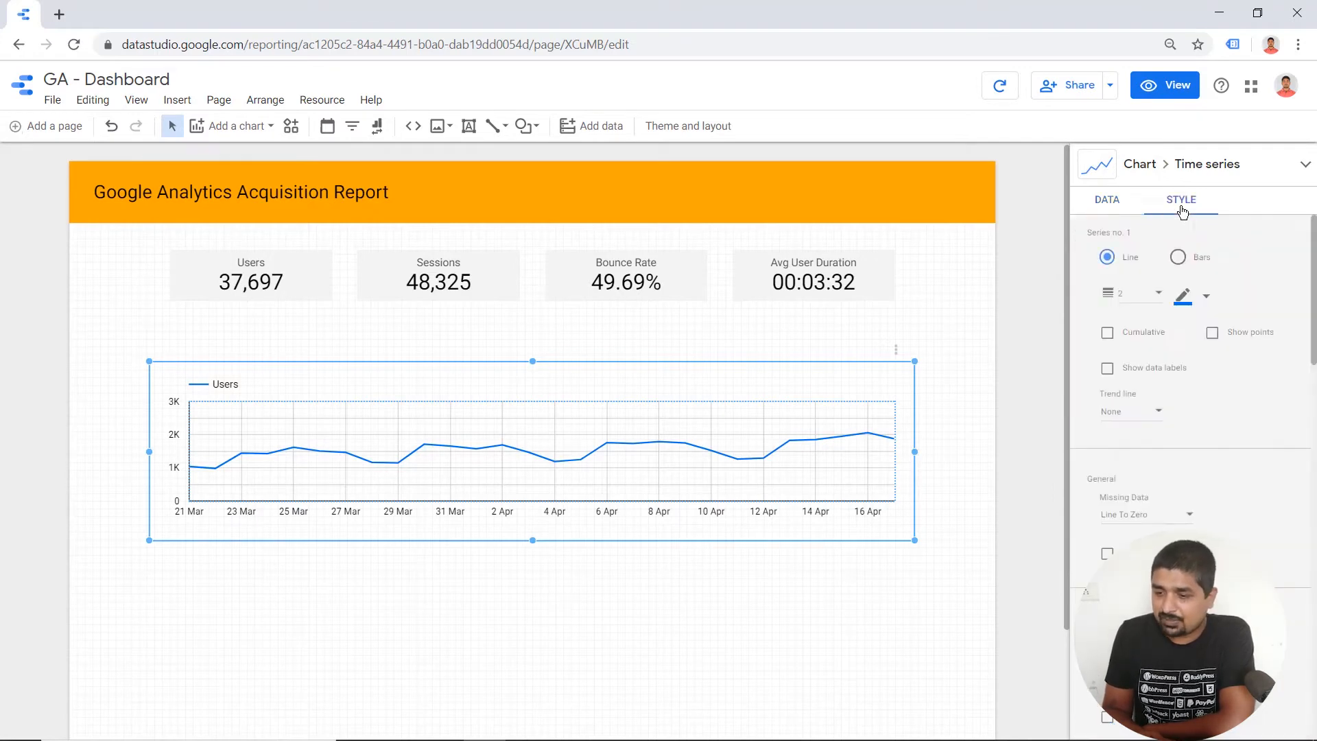
{"action": "scroll", "coordinate": [1229, 401], "scroll_direction": "down", "scroll_amount": 8}
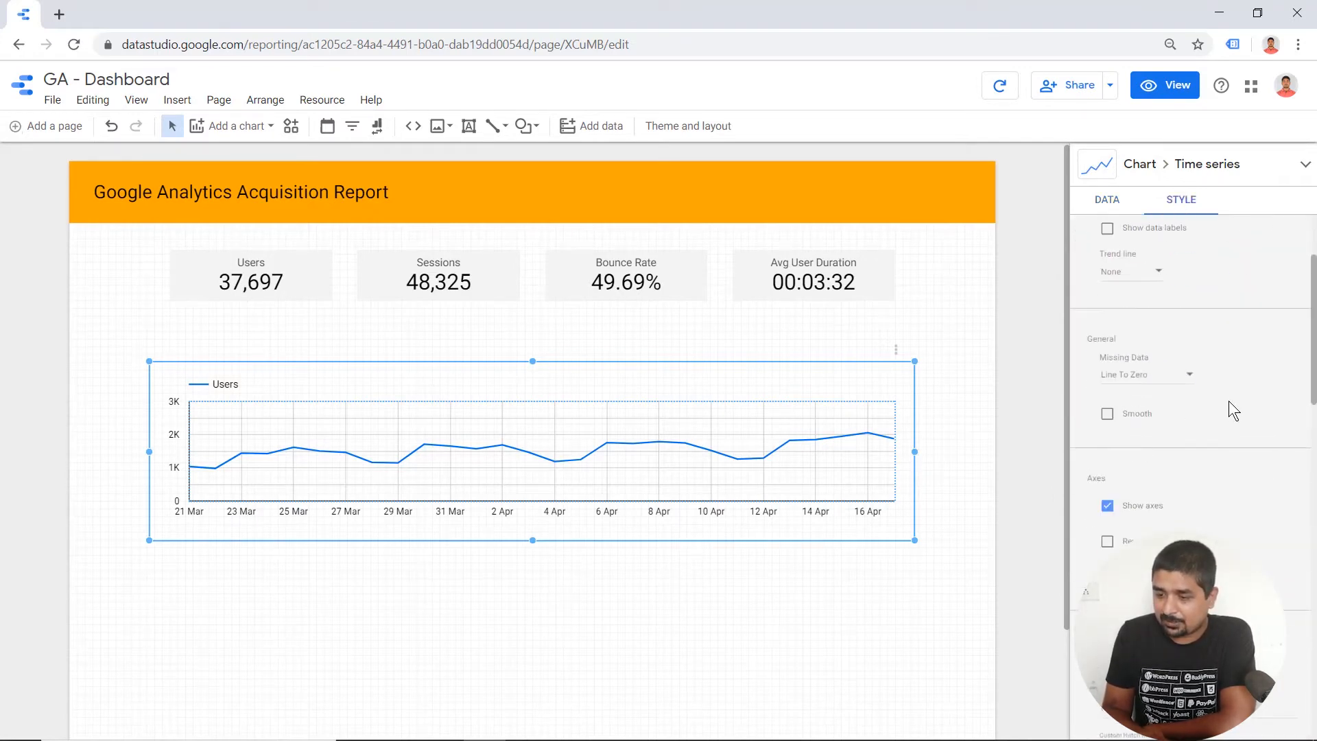
{"action": "scroll", "coordinate": [1228, 401], "scroll_direction": "down", "scroll_amount": 7}
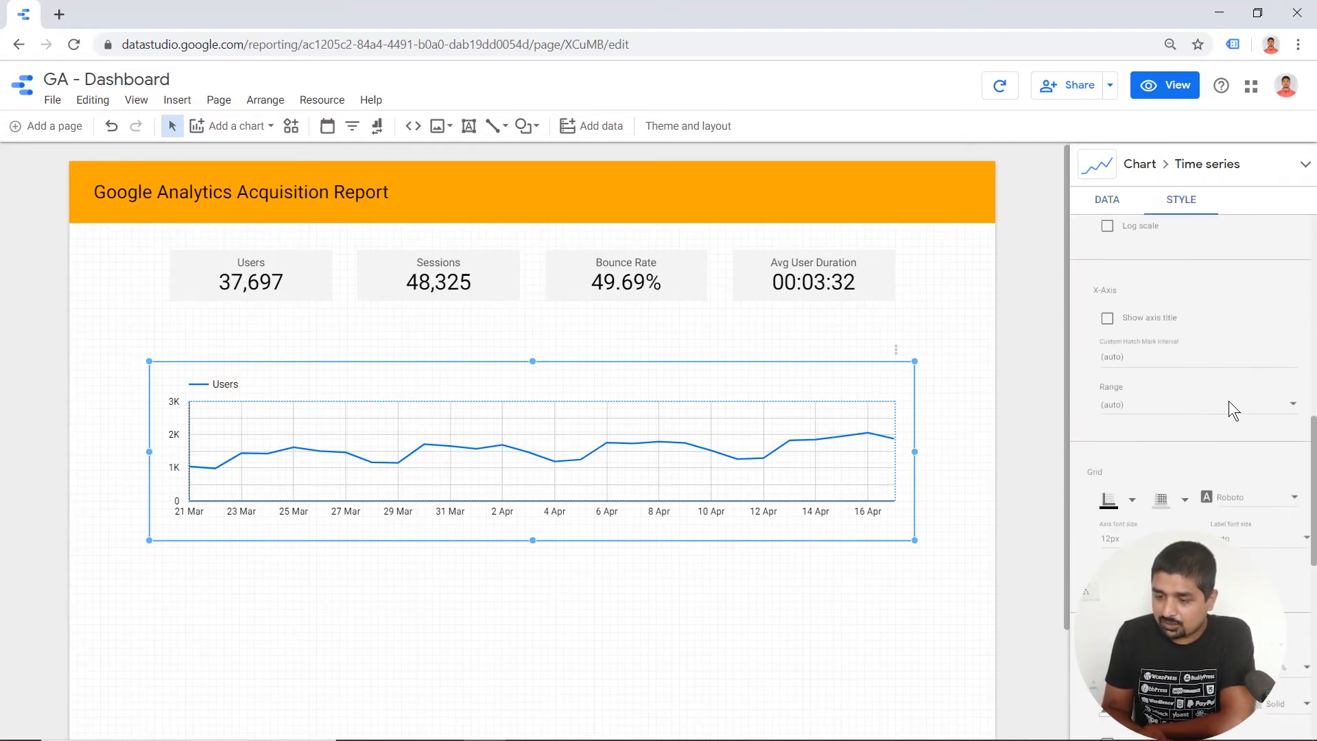
{"action": "scroll", "coordinate": [1229, 400], "scroll_direction": "down", "scroll_amount": 2}
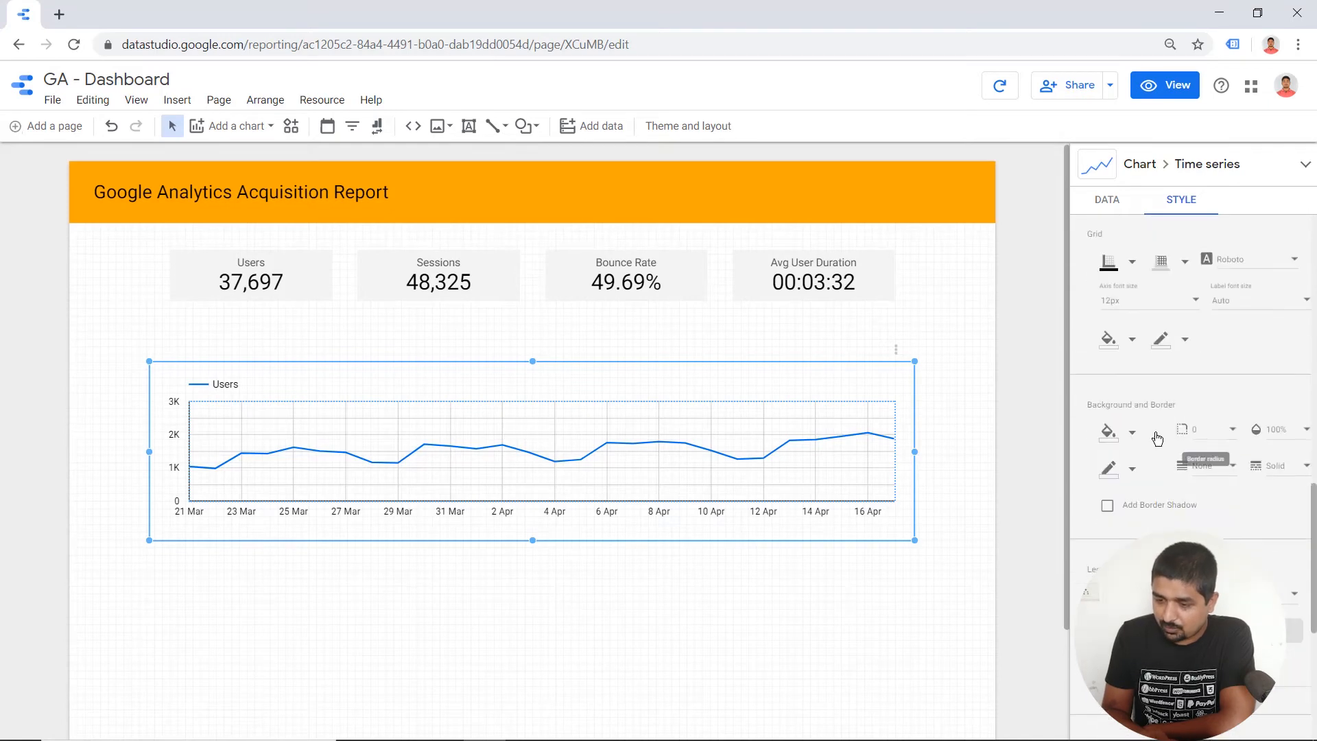
{"action": "left_click", "coordinate": [1110, 430]}
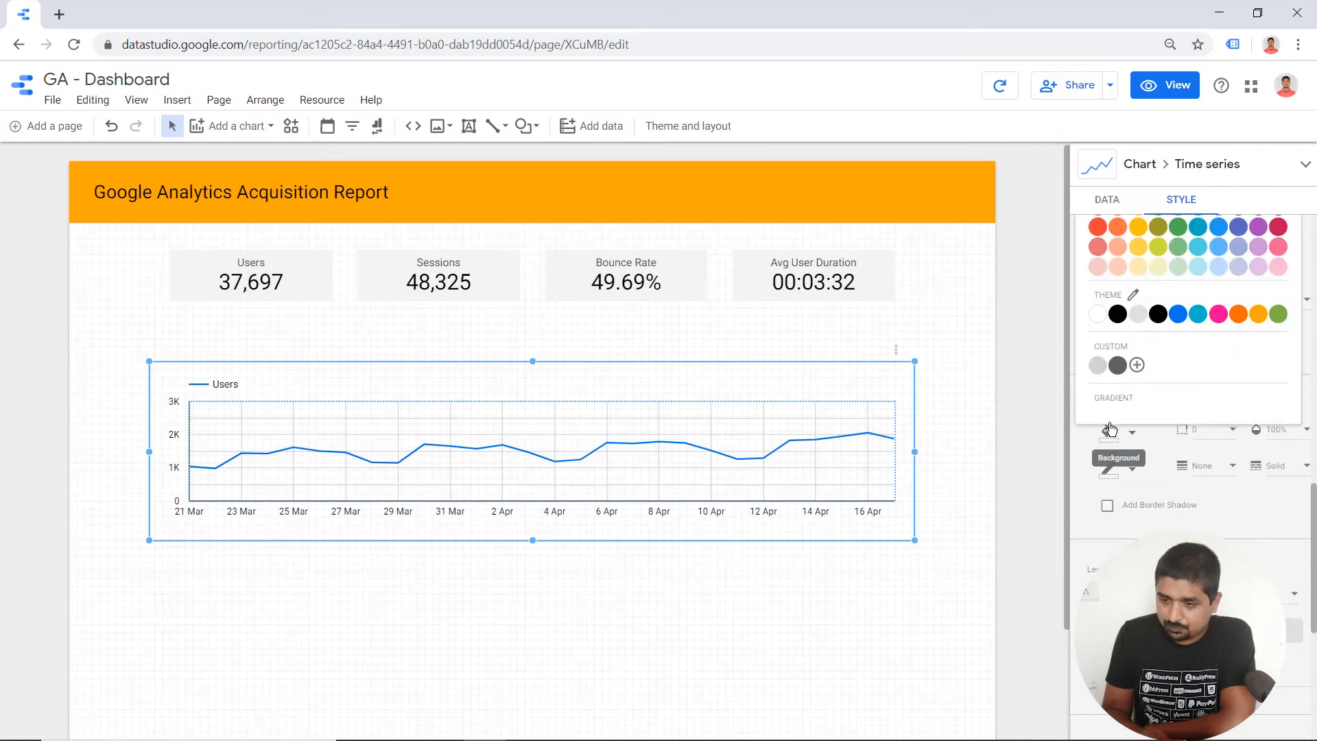
{"action": "left_click", "coordinate": [1139, 316]}
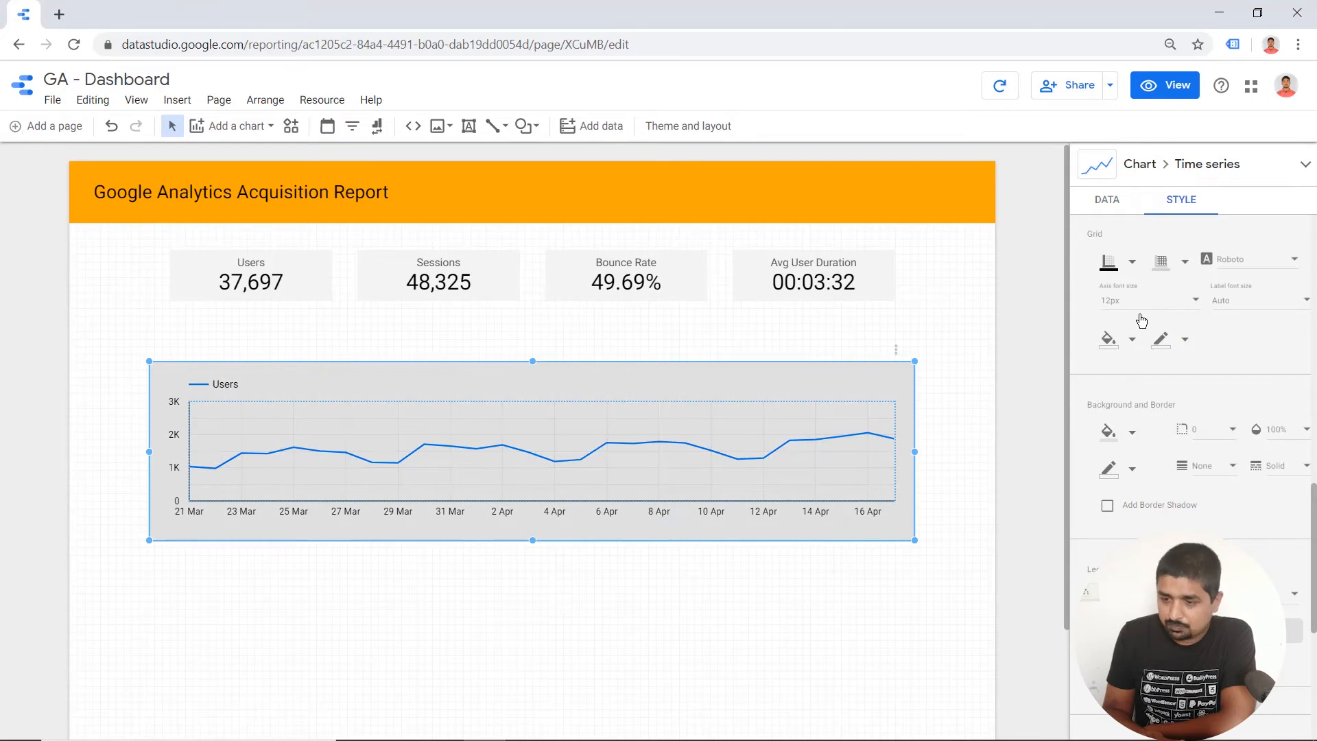
{"action": "left_click", "coordinate": [1114, 442]}
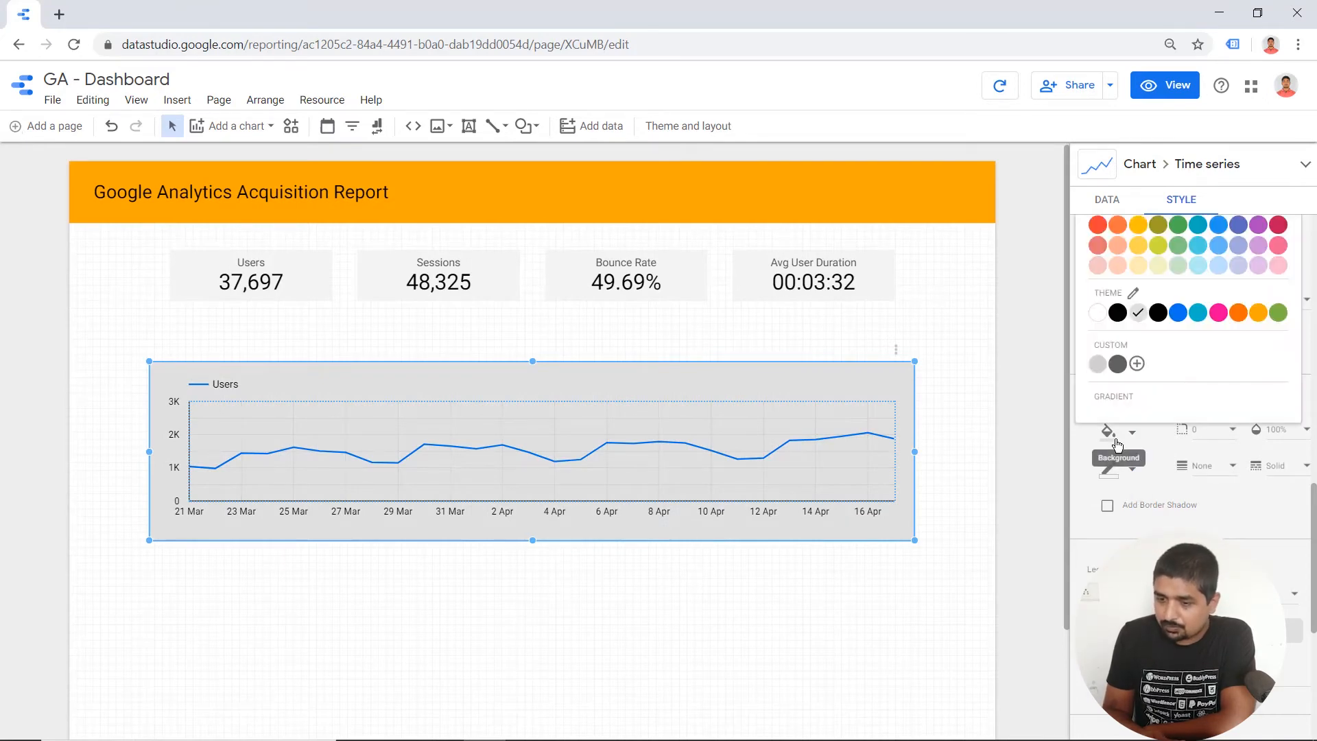
{"action": "left_click", "coordinate": [1137, 267]}
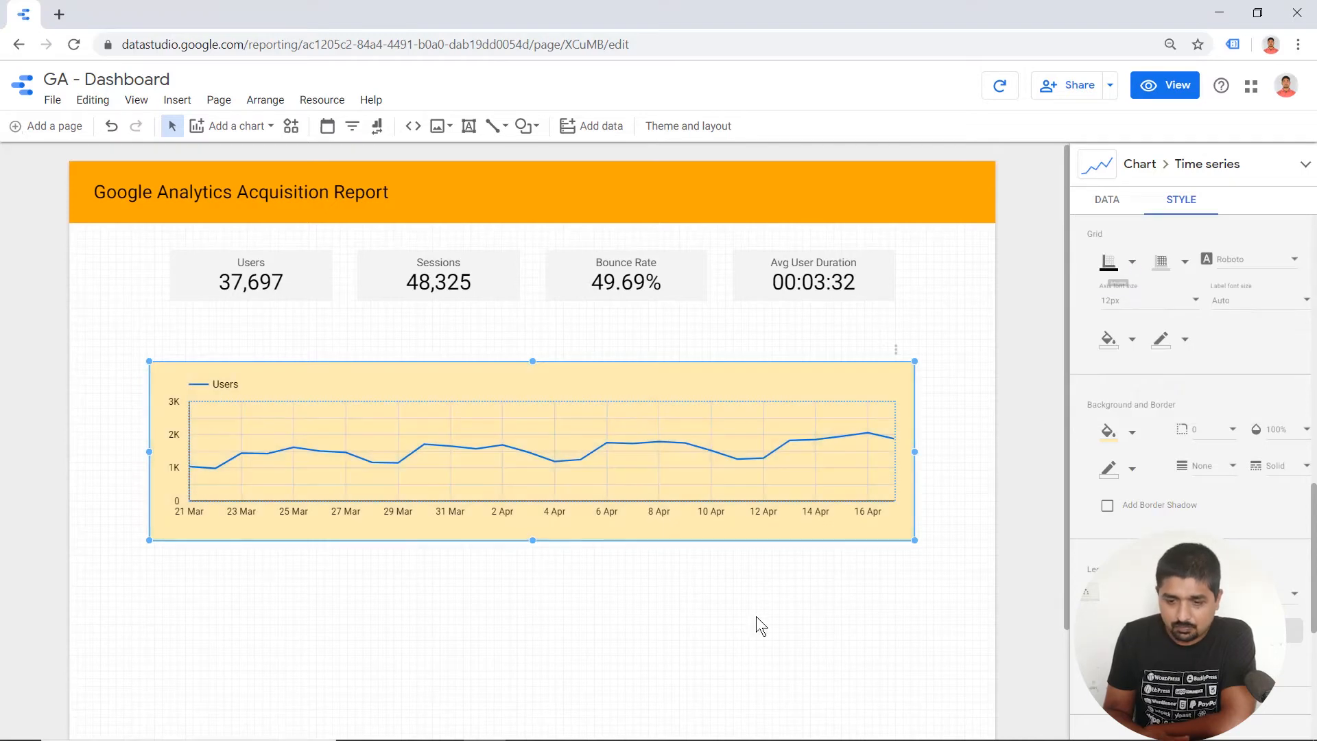
{"action": "left_click", "coordinate": [704, 657]}
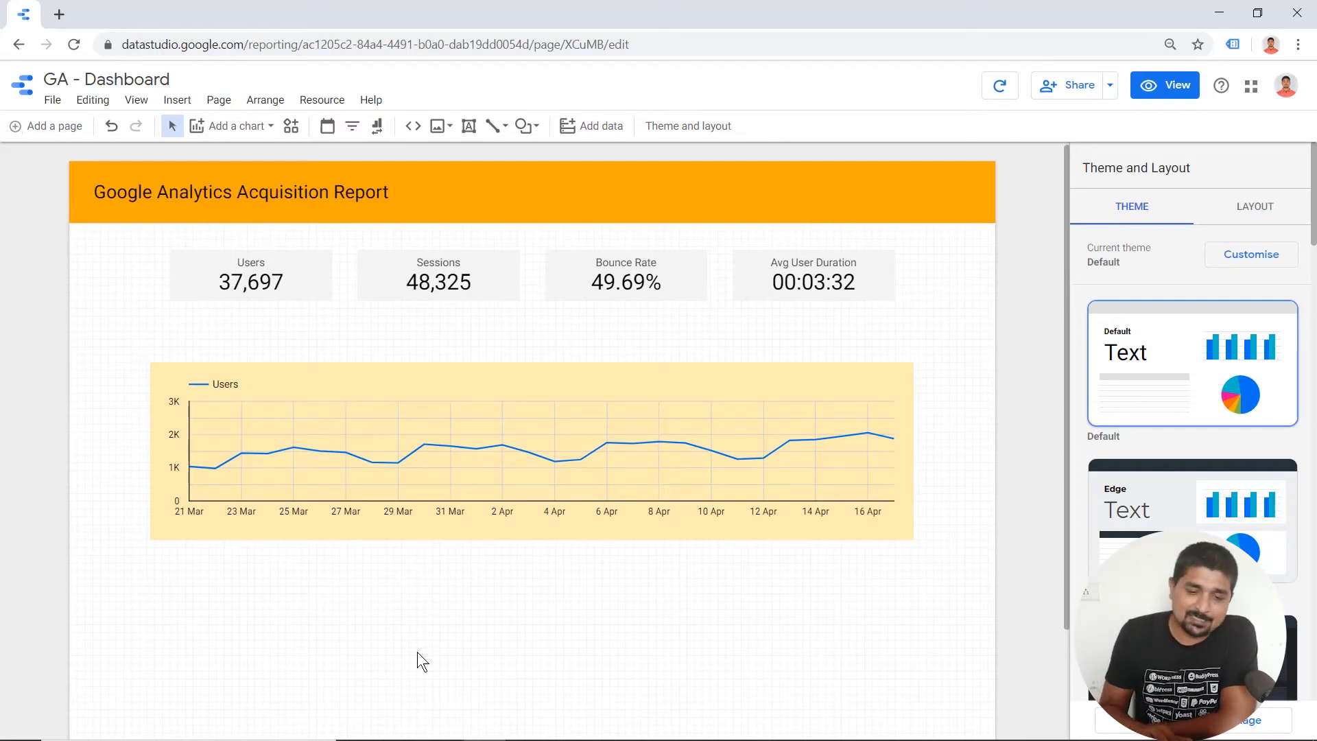
Change the time series chart's background to light grey to match the scorecards
{"action": "left_click", "coordinate": [573, 408]}
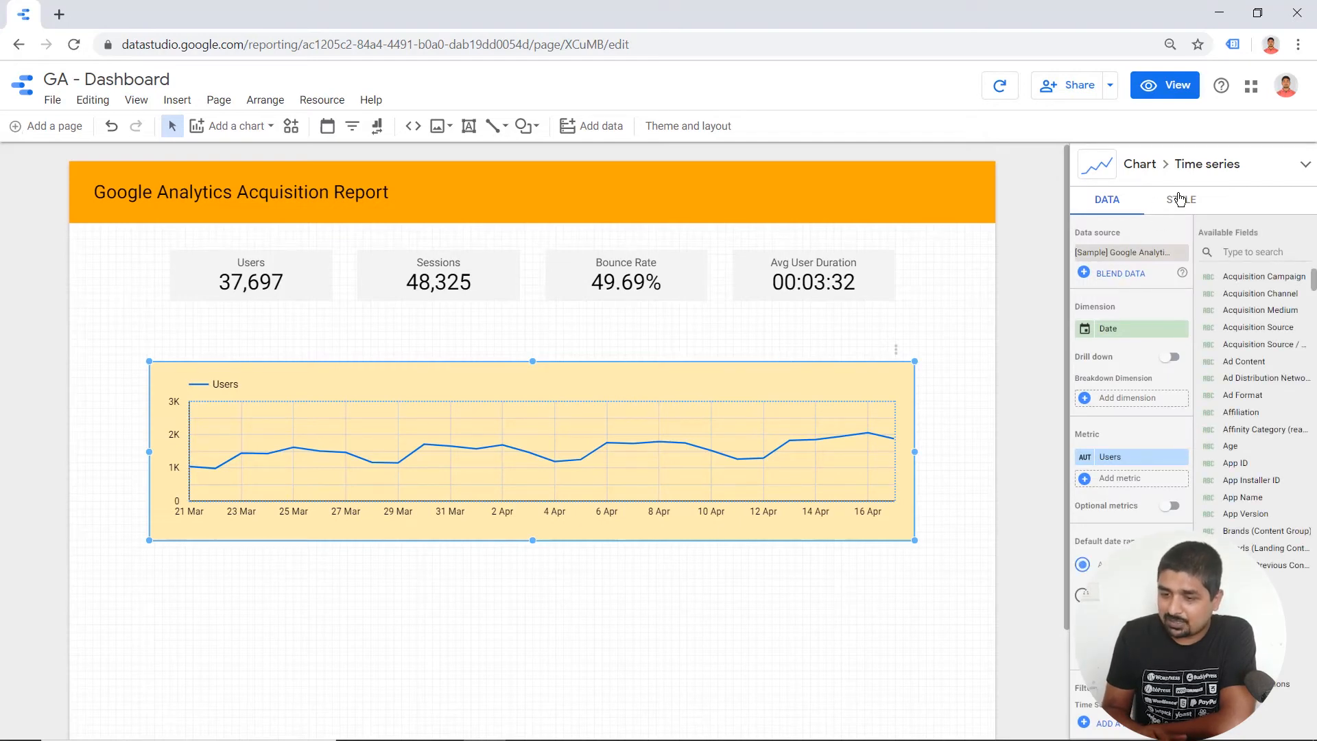
{"action": "left_click", "coordinate": [1180, 199]}
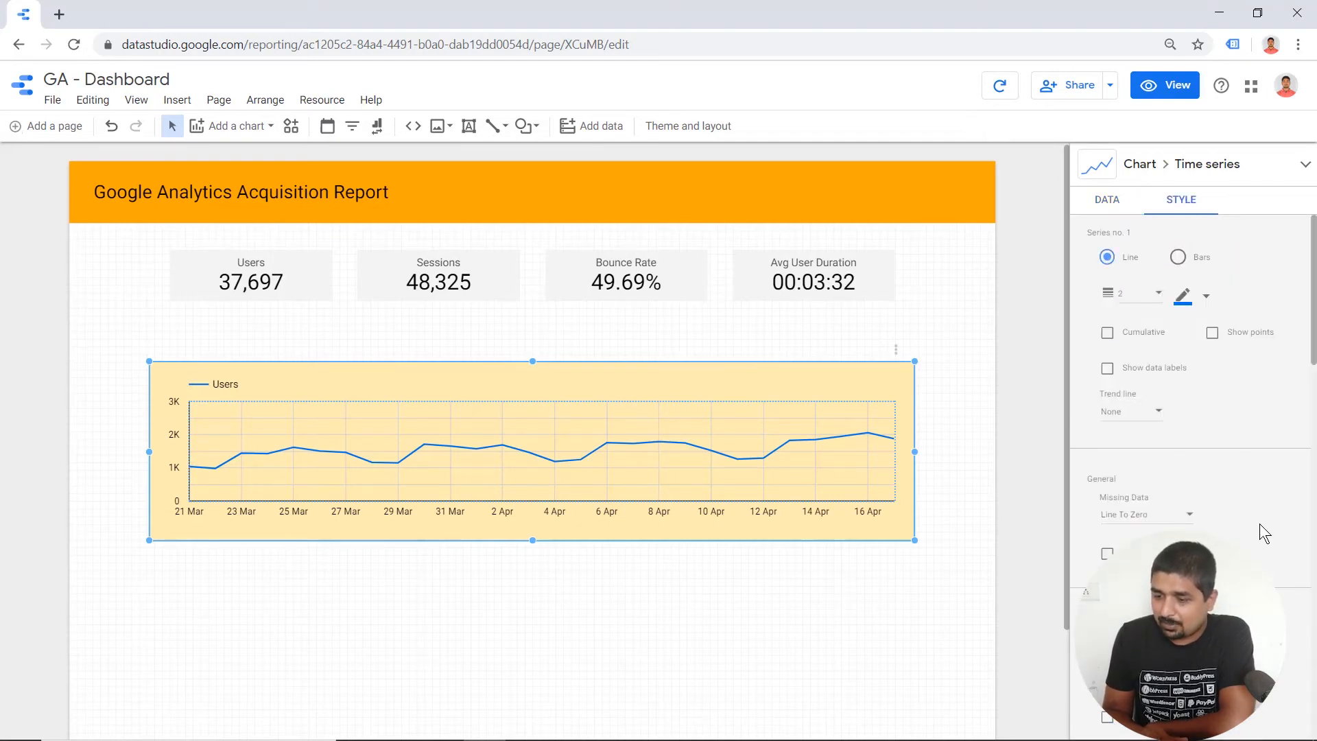
{"action": "scroll", "coordinate": [1259, 524], "scroll_direction": "down", "scroll_amount": 5}
{"action": "scroll", "coordinate": [1260, 524], "scroll_direction": "down", "scroll_amount": 4}
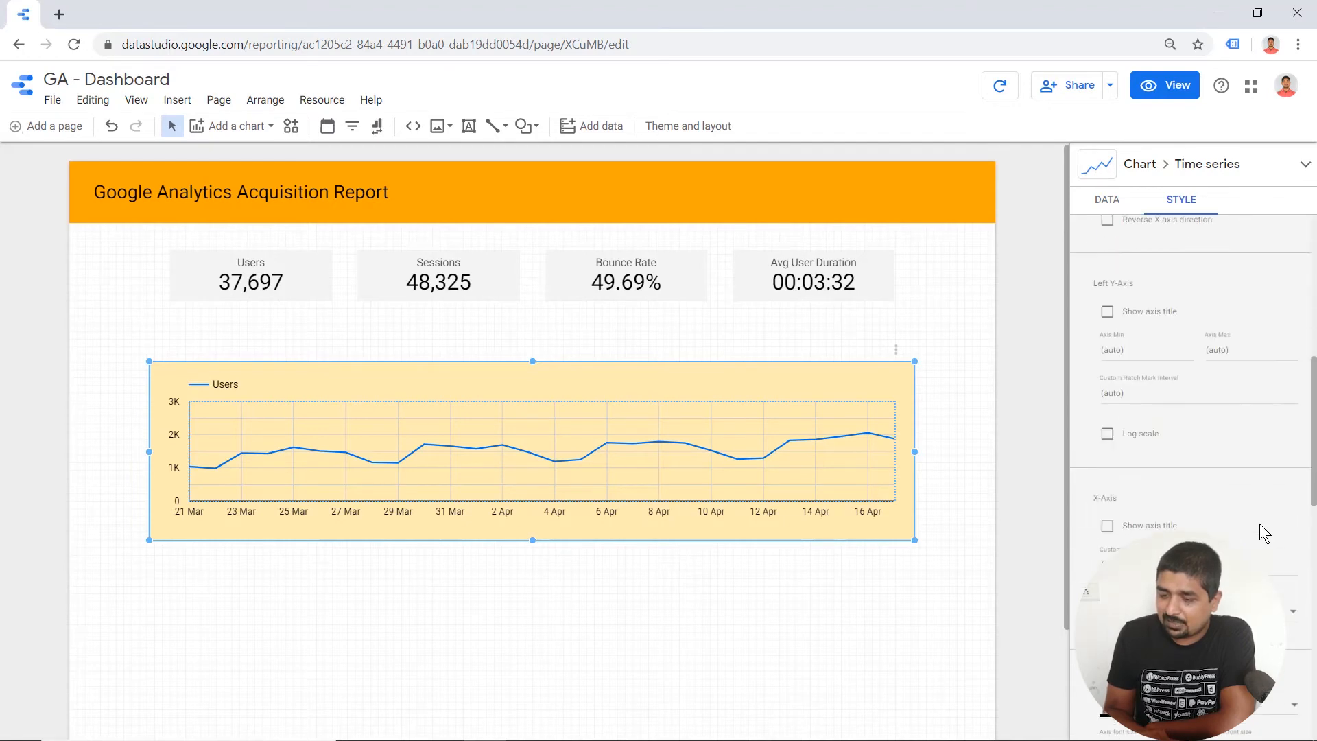
{"action": "scroll", "coordinate": [1164, 459], "scroll_direction": "down", "scroll_amount": 5}
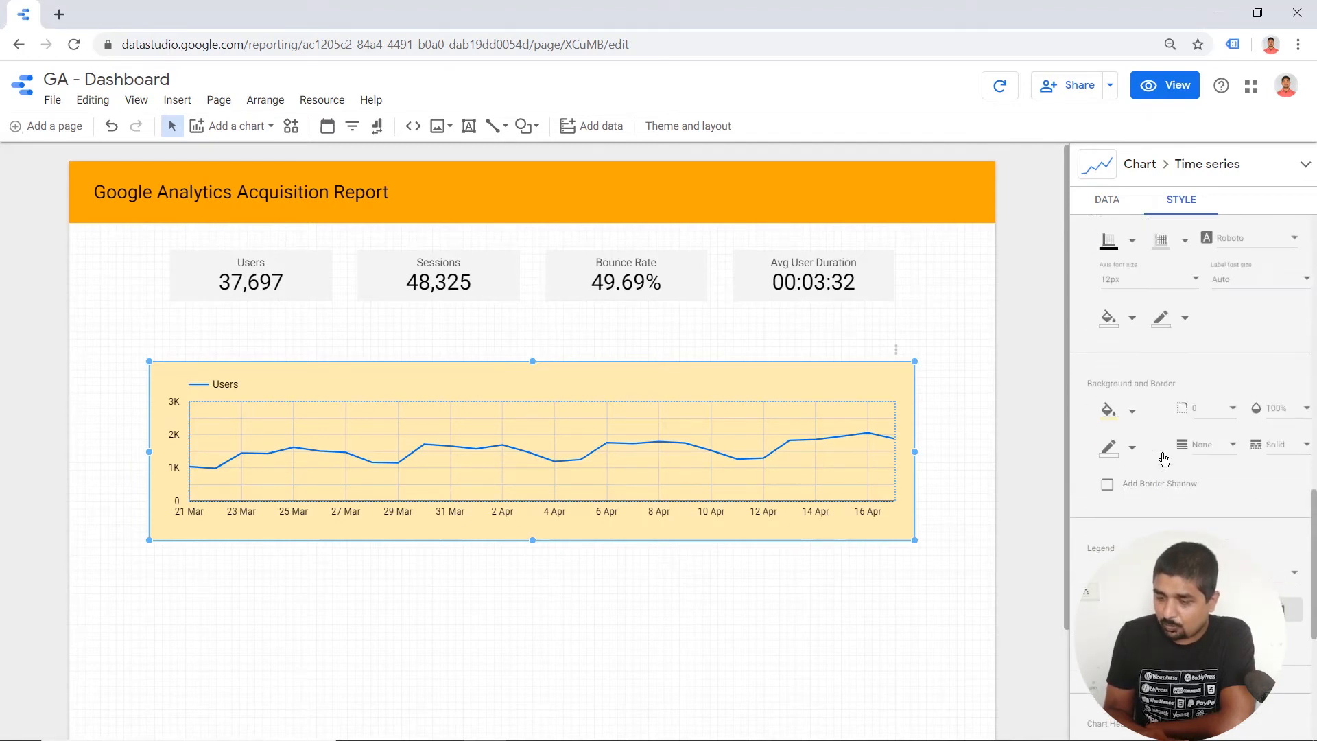
{"action": "left_click", "coordinate": [1103, 405]}
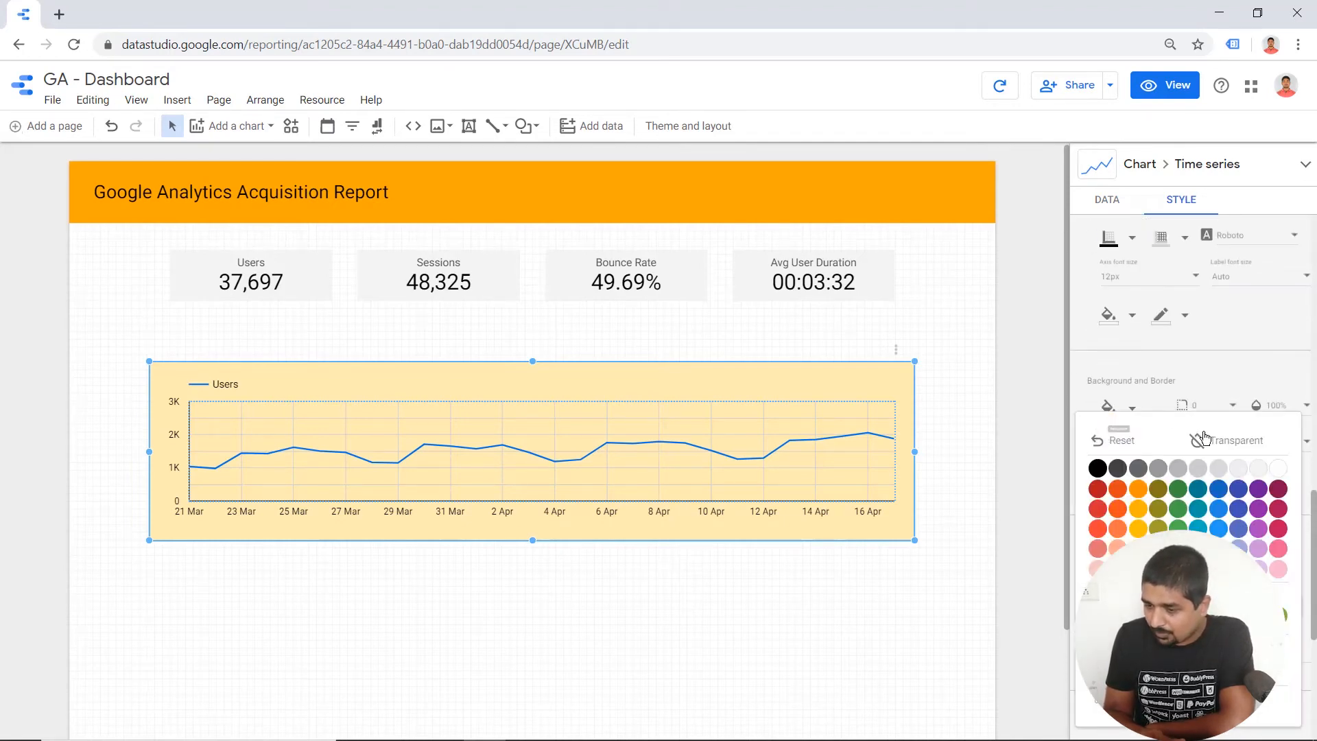
{"action": "left_click", "coordinate": [1260, 471]}
{"action": "left_click", "coordinate": [662, 566]}
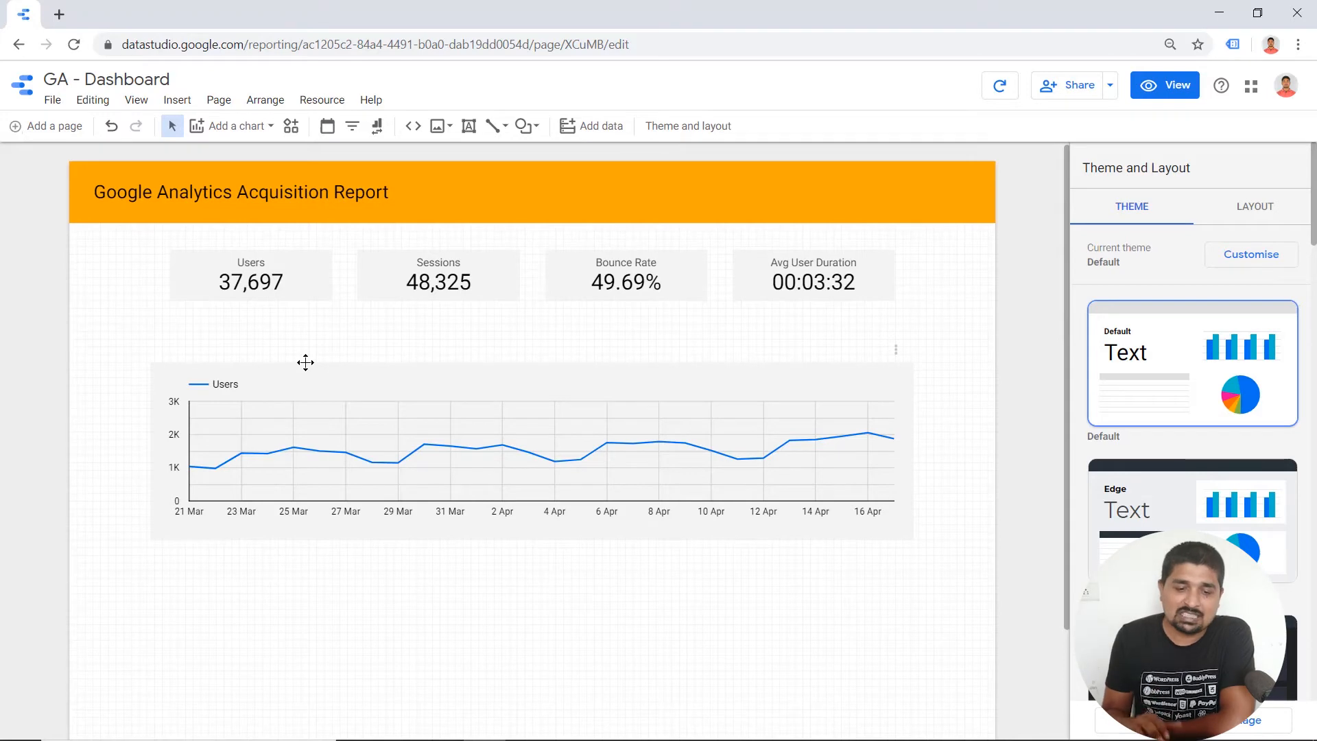
Insert a pie chart below the time series, aligned with its left edge and filling about a third of its width
{"action": "left_click", "coordinate": [173, 101]}
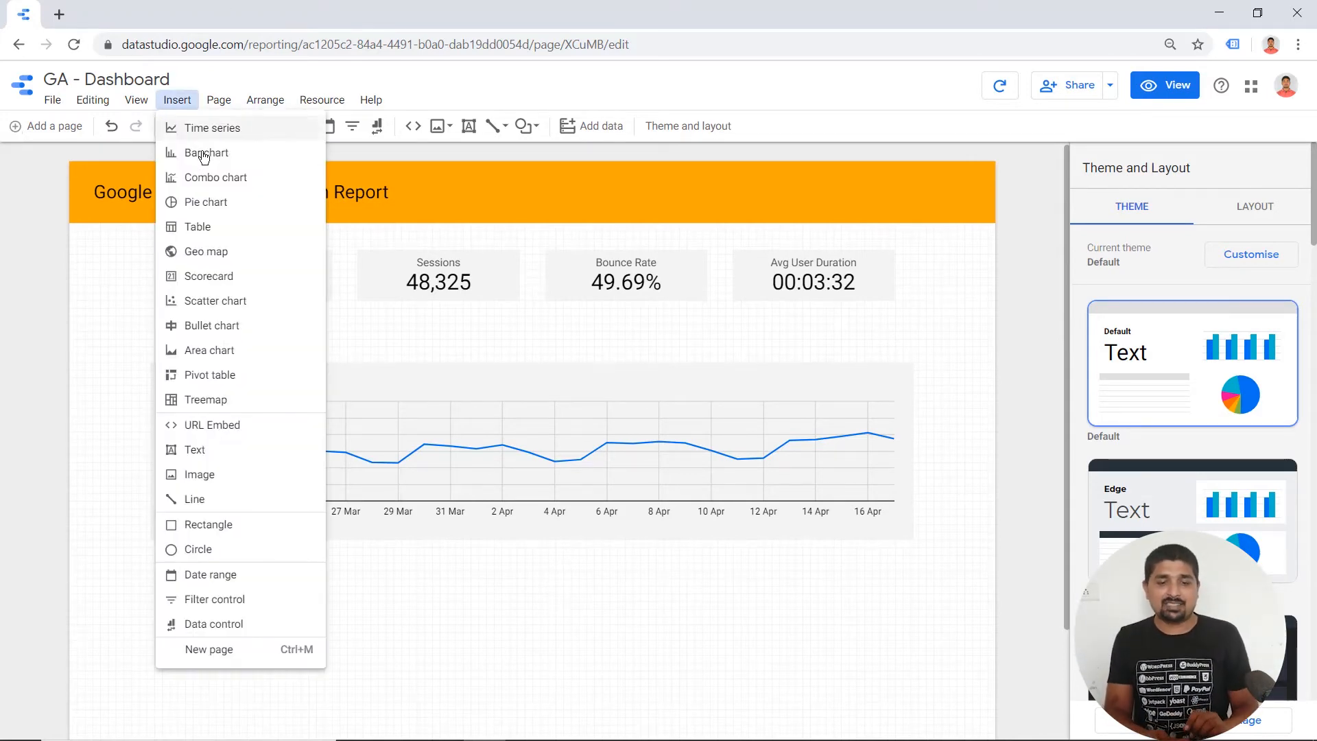
{"action": "left_click", "coordinate": [214, 202]}
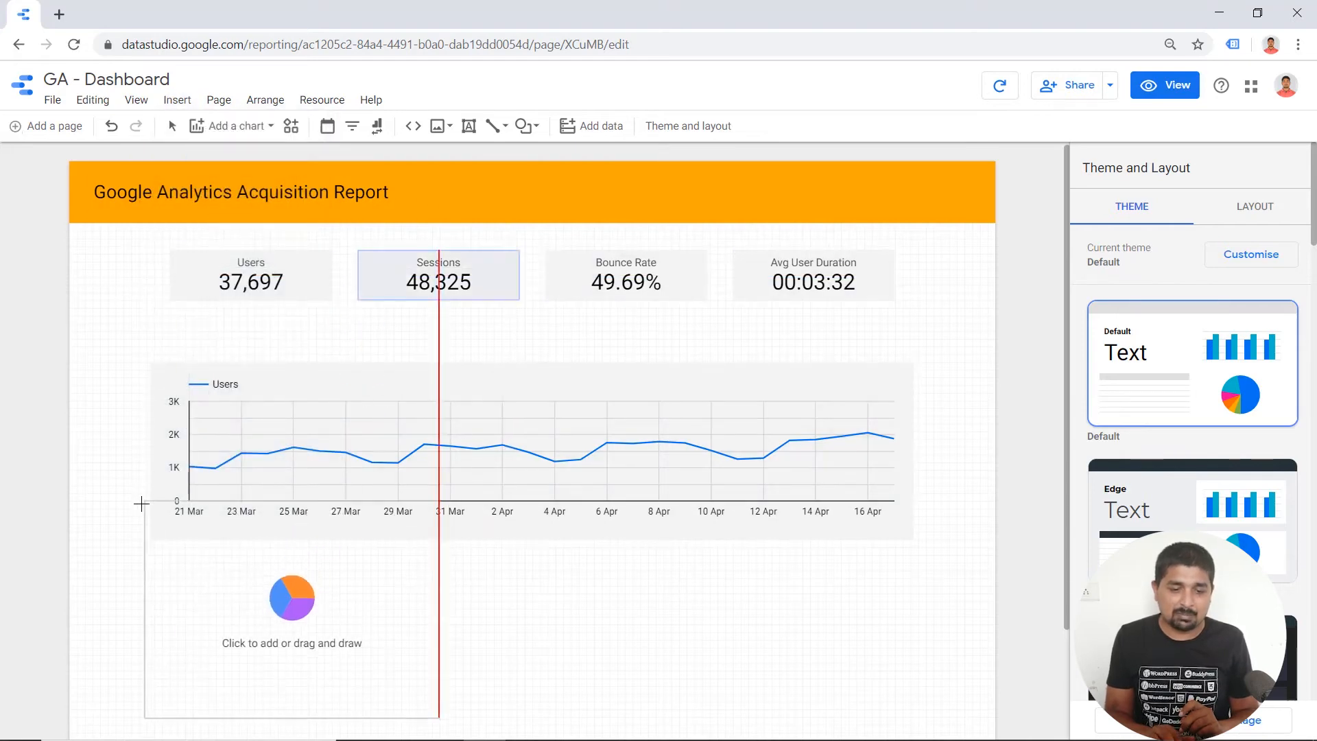
{"action": "scroll", "coordinate": [141, 505], "scroll_direction": "down", "scroll_amount": 2}
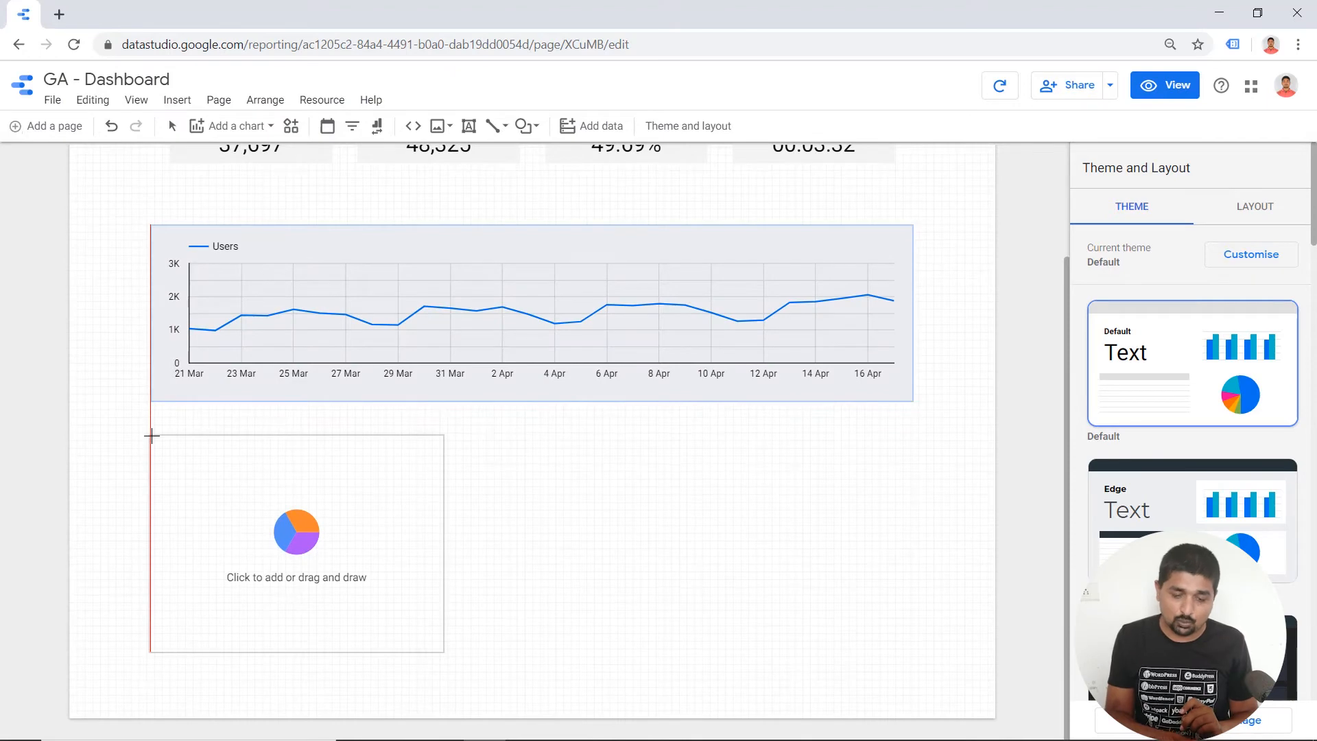
{"action": "left_click_drag", "start_coordinate": [152, 436], "coordinate": [434, 660]}
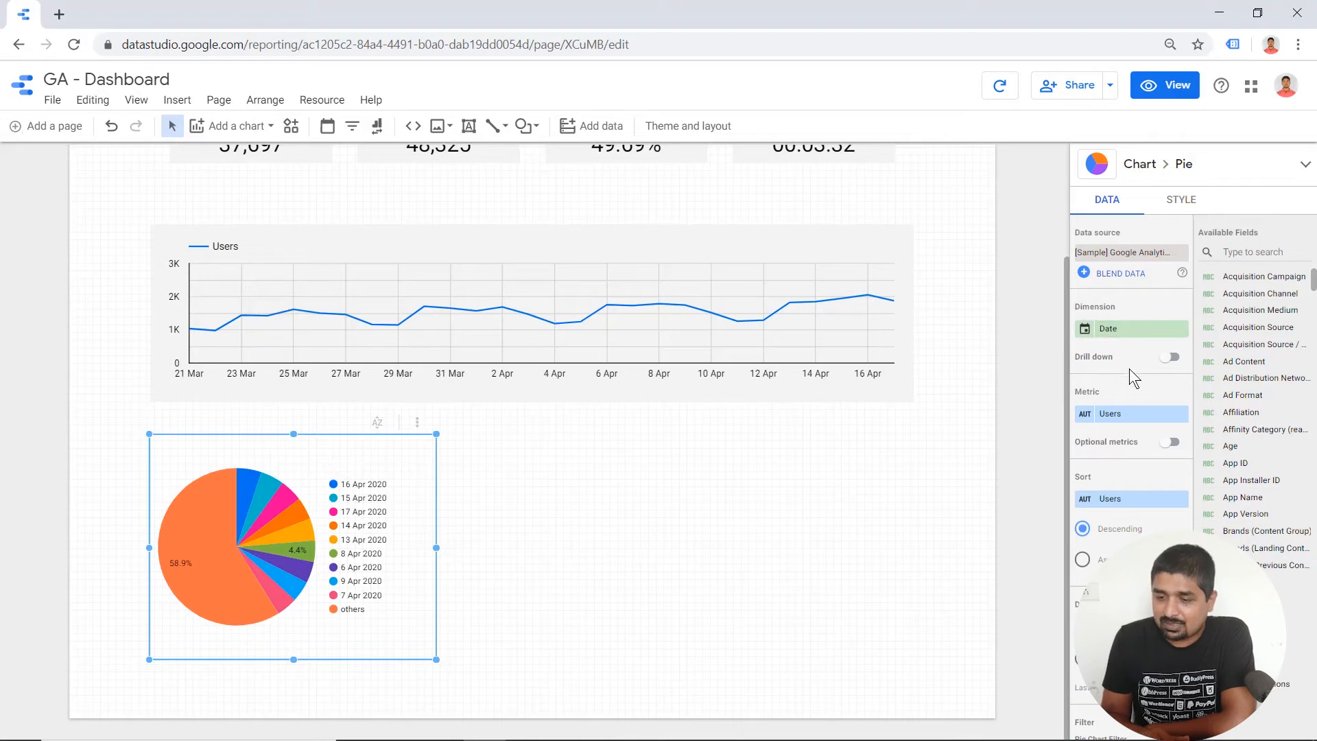
Set the pie chart's dimension to Device Category
{"action": "left_click", "coordinate": [1134, 333]}
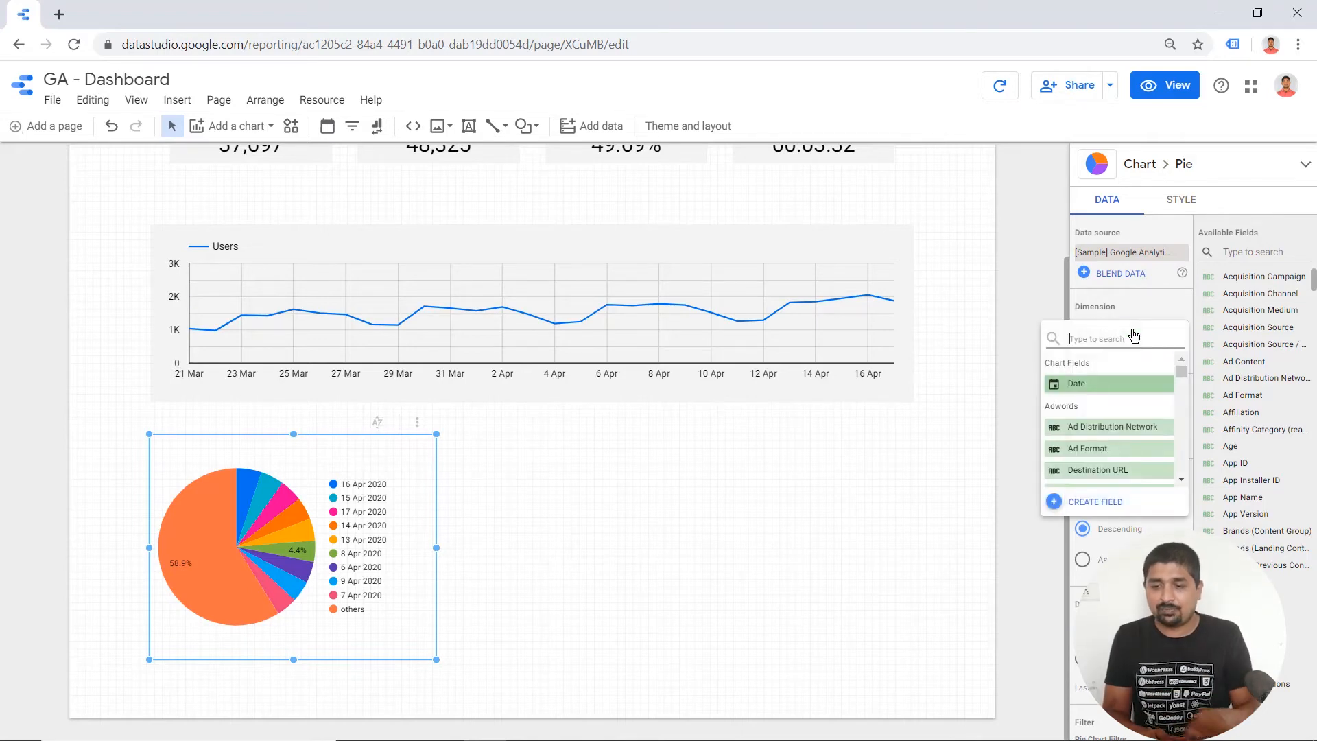
{"action": "type", "text": "dev"}
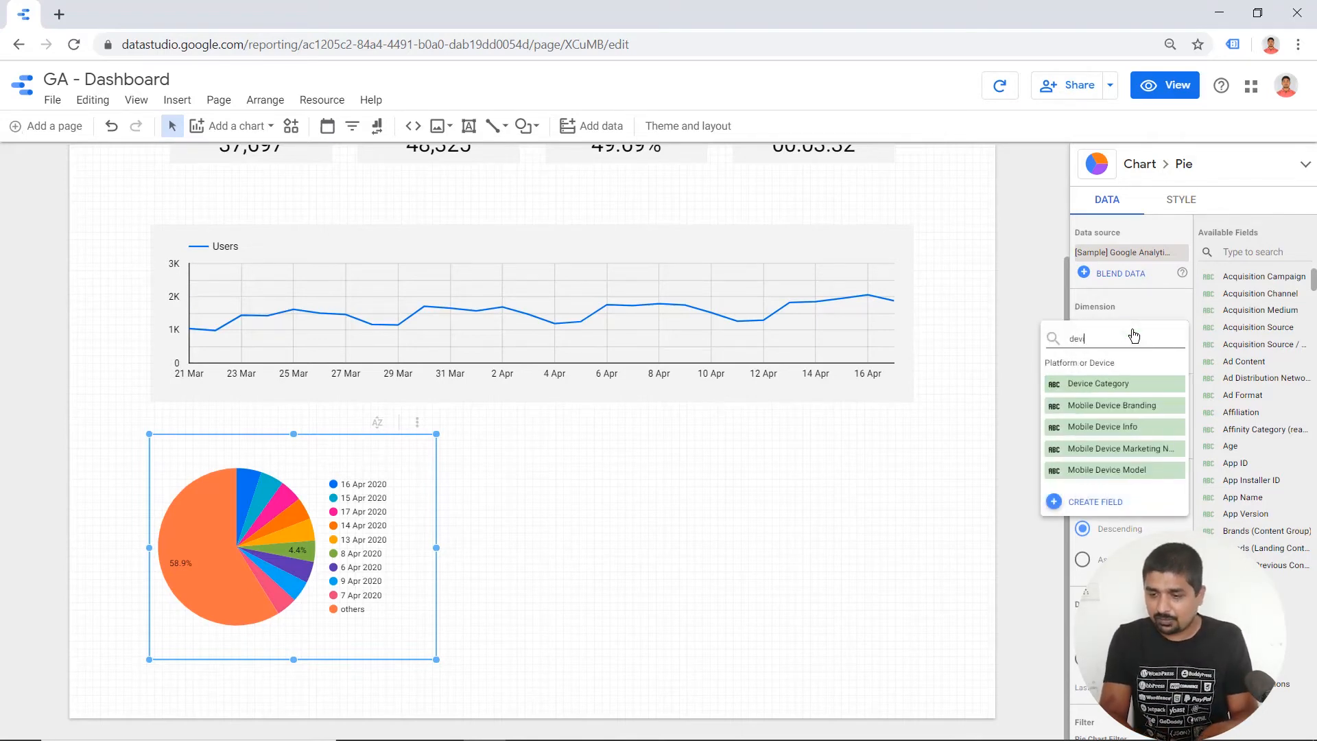
{"action": "left_click", "coordinate": [1116, 382]}
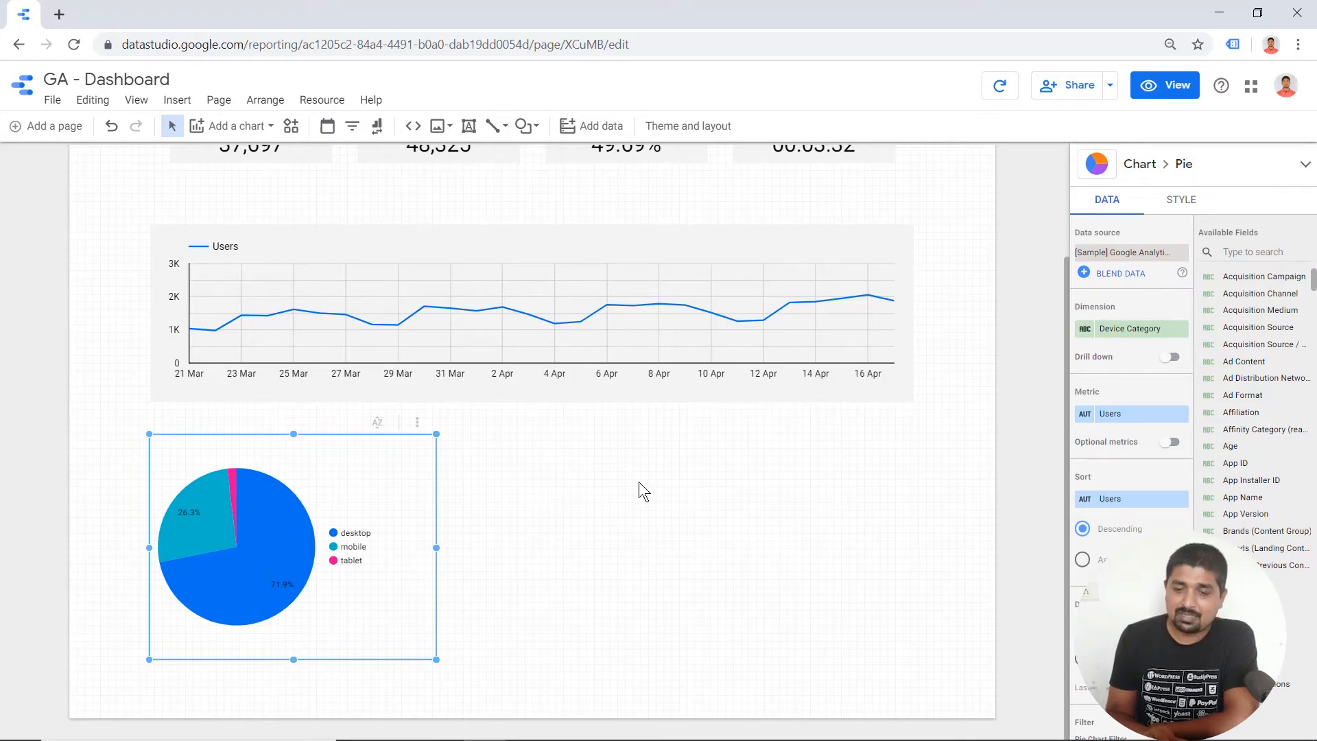
{"action": "scroll", "coordinate": [640, 488], "scroll_direction": "up", "scroll_amount": 2}
{"action": "scroll", "coordinate": [639, 482], "scroll_direction": "down", "scroll_amount": 2}
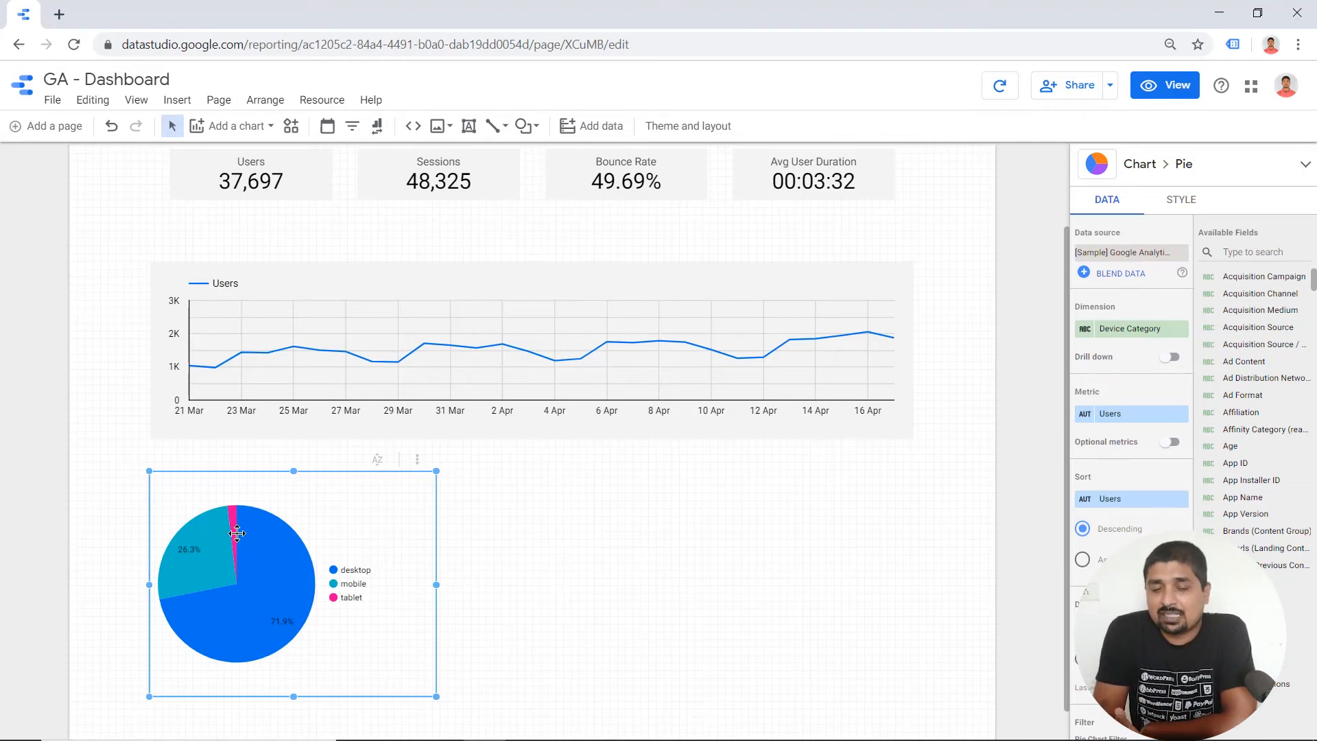
{"action": "left_click", "coordinate": [517, 578]}
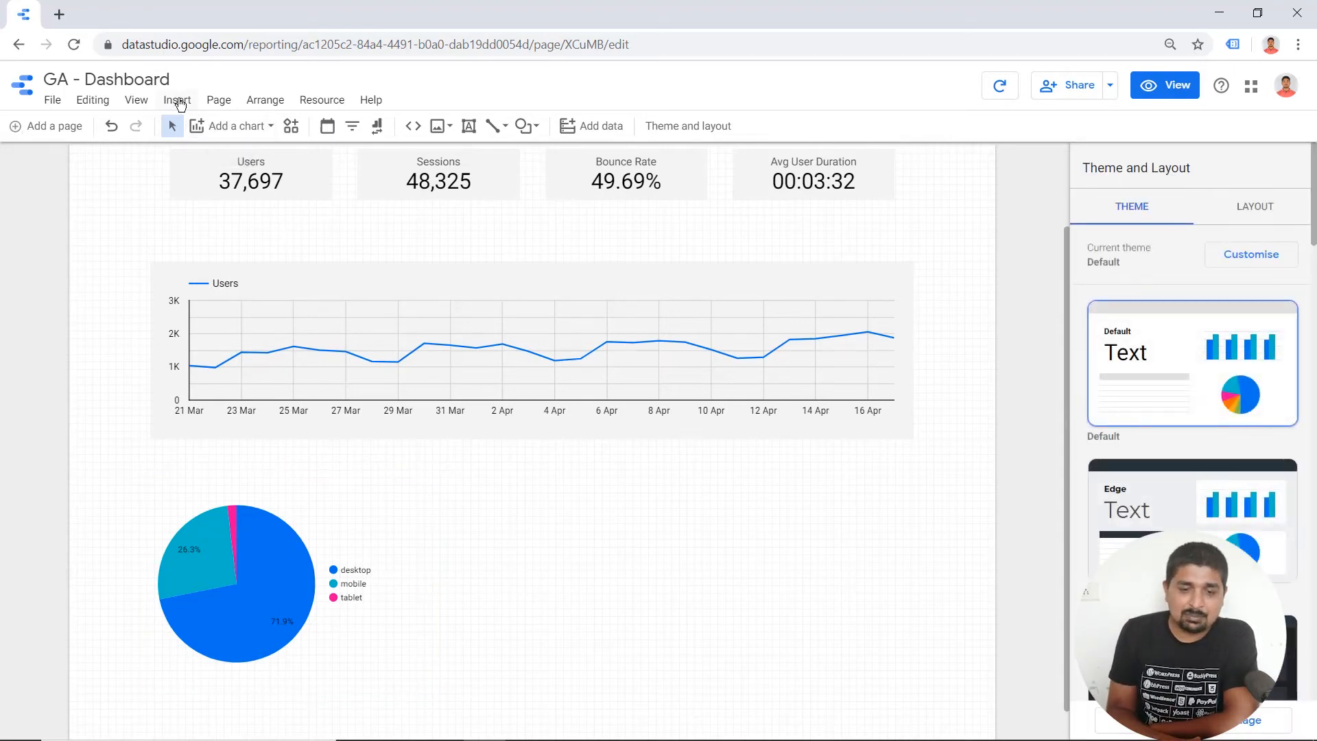
{"action": "left_click", "coordinate": [178, 101]}
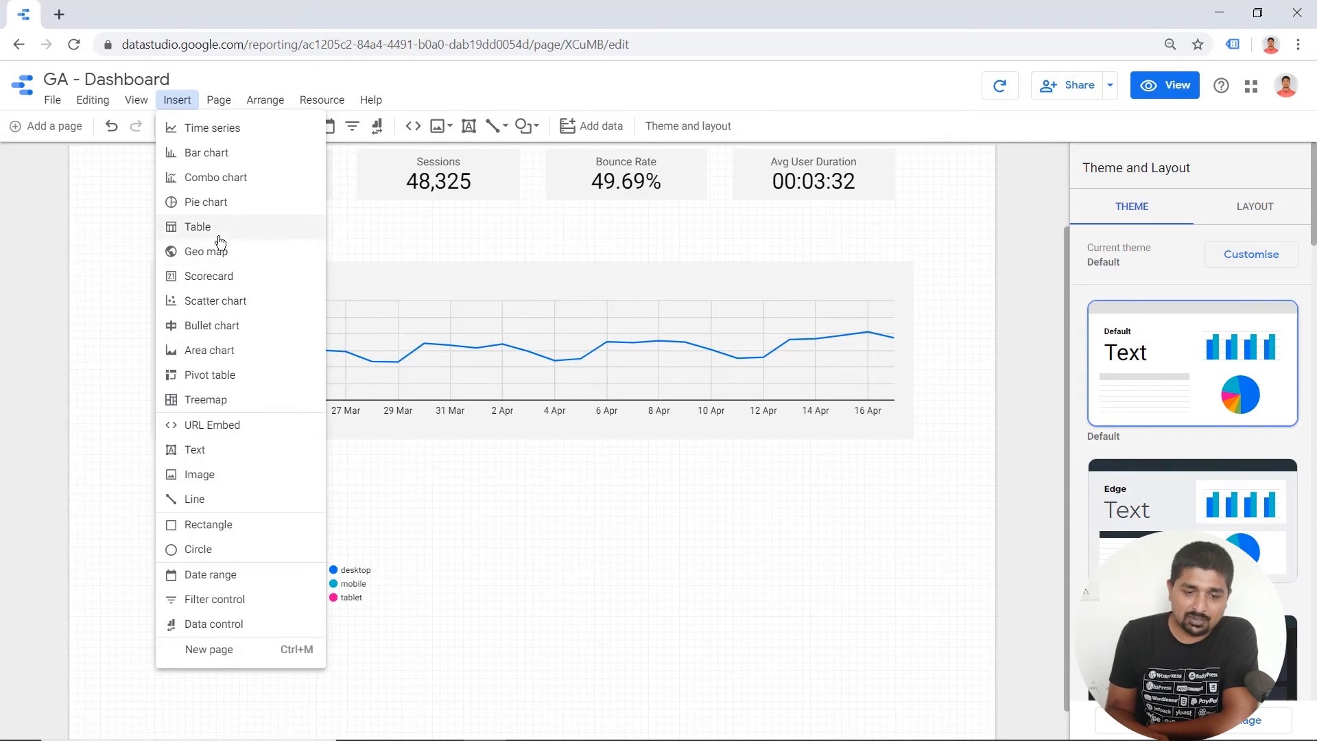
{"action": "left_click", "coordinate": [432, 487]}
{"action": "scroll", "coordinate": [565, 538], "scroll_direction": "up", "scroll_amount": 3}
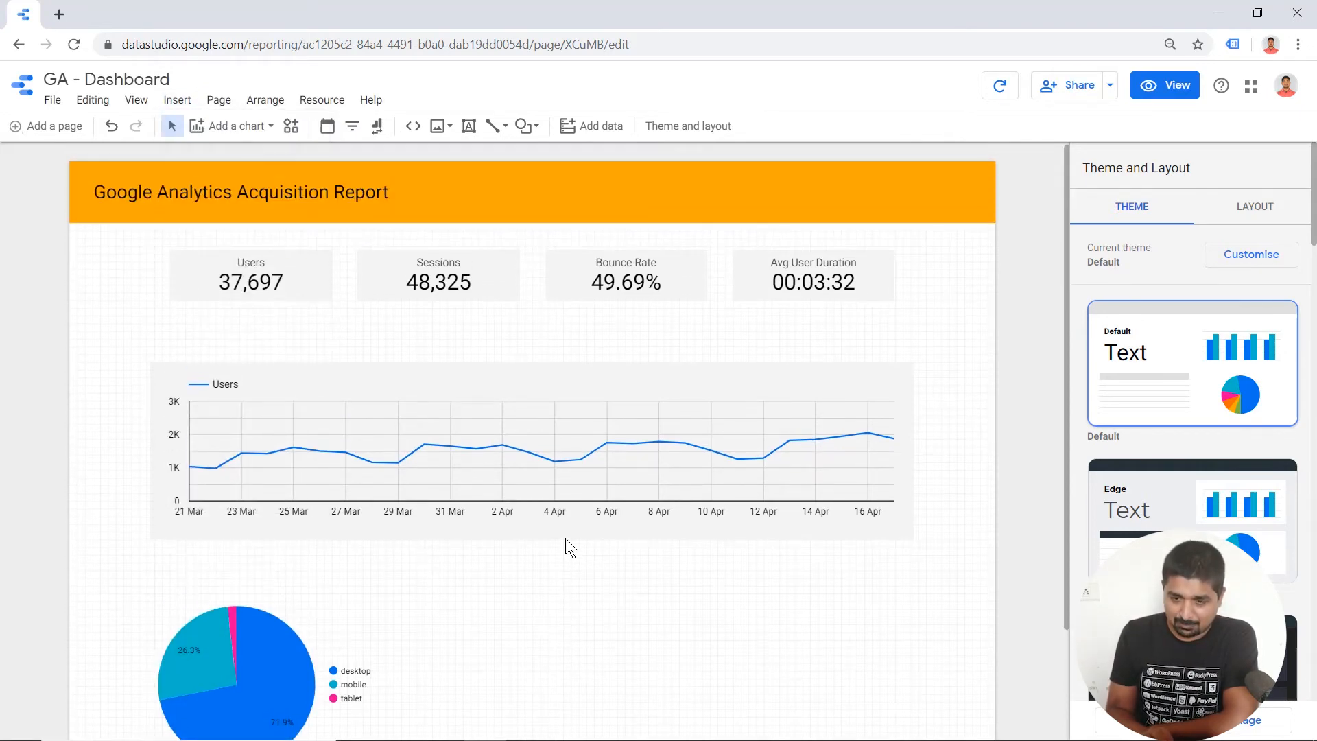
{"action": "scroll", "coordinate": [565, 538], "scroll_direction": "down", "scroll_amount": 2}
{"action": "scroll", "coordinate": [566, 538], "scroll_direction": "up", "scroll_amount": 2}
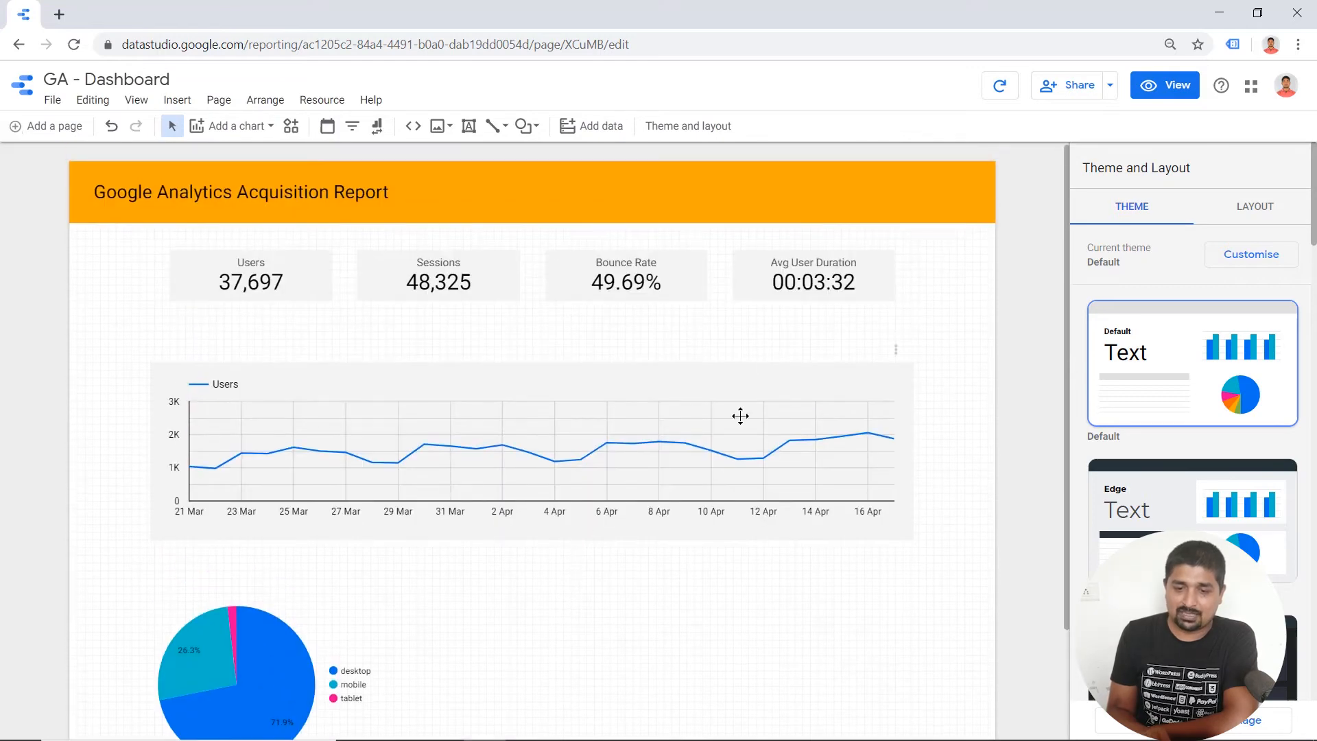
{"action": "scroll", "coordinate": [586, 583], "scroll_direction": "down", "scroll_amount": 2}
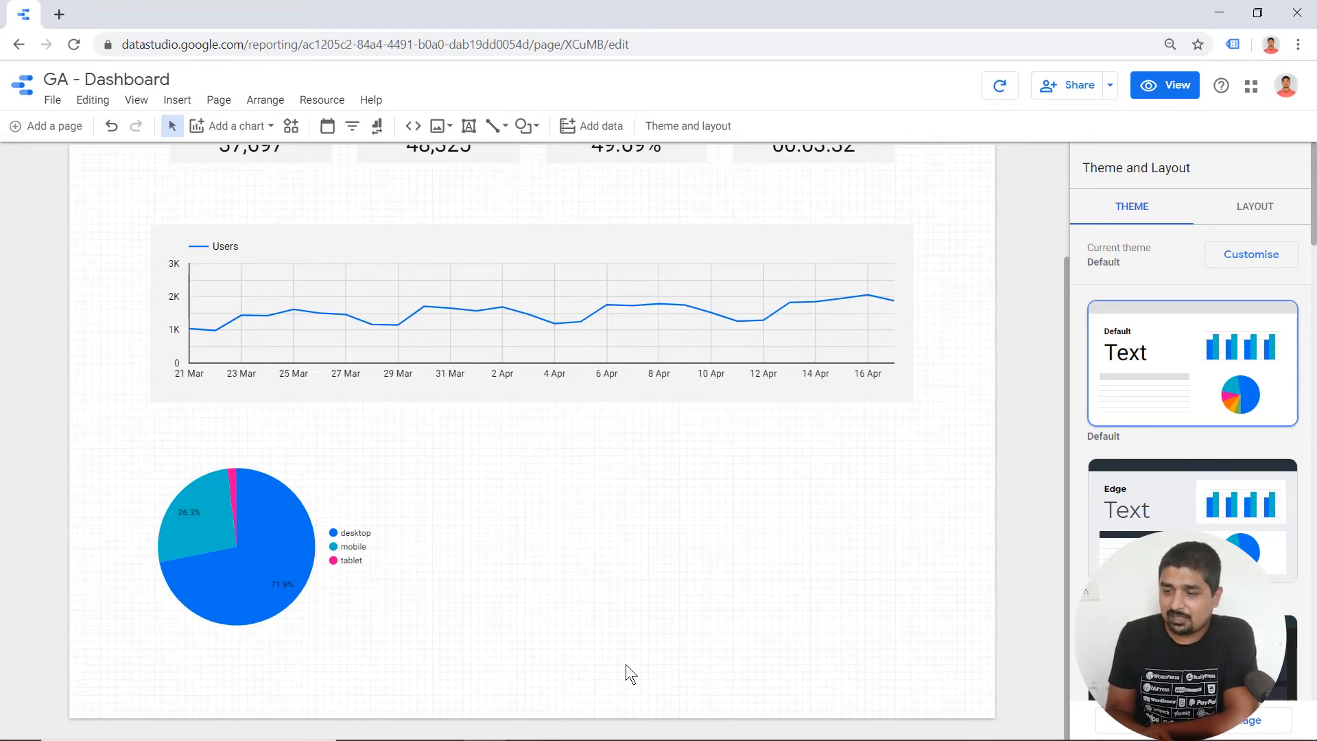
Set the report's canvas height to 1500 px to make room for more charts
{"action": "left_click", "coordinate": [1223, 212]}
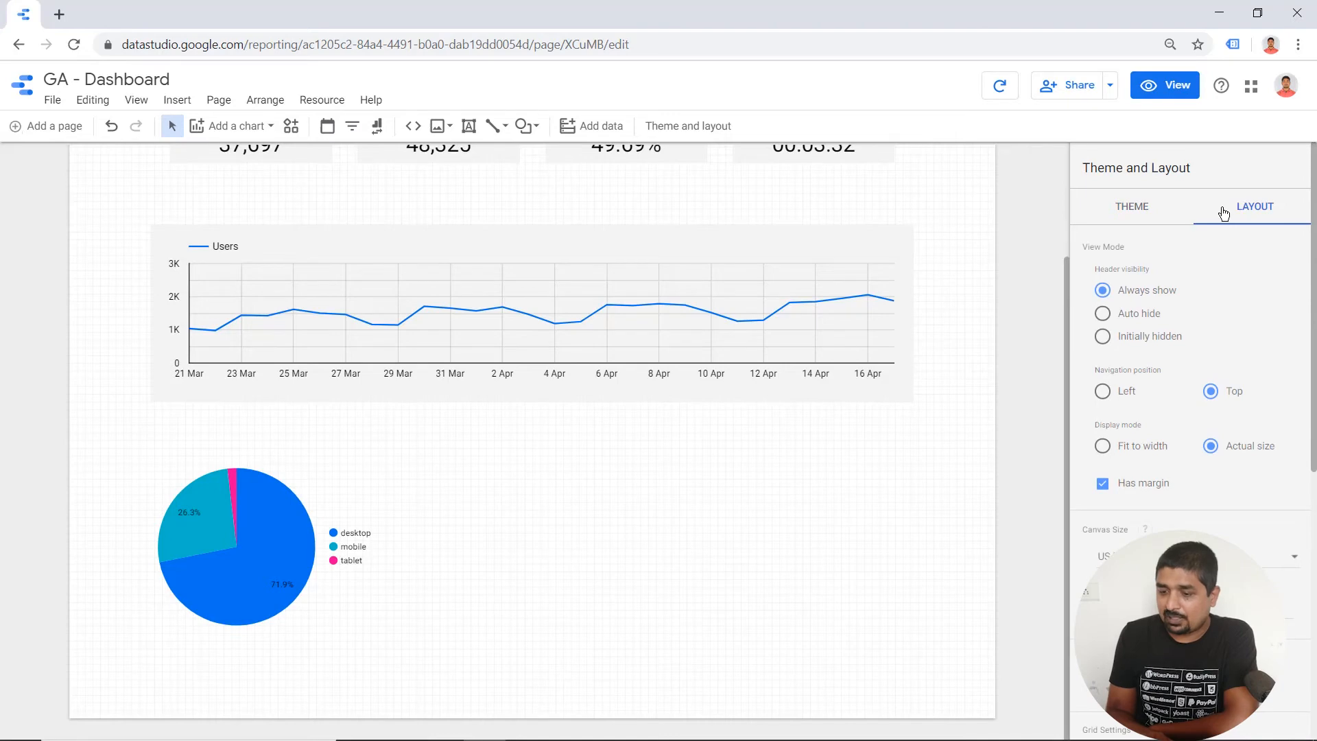
{"action": "scroll", "coordinate": [1194, 262], "scroll_direction": "down", "scroll_amount": 2}
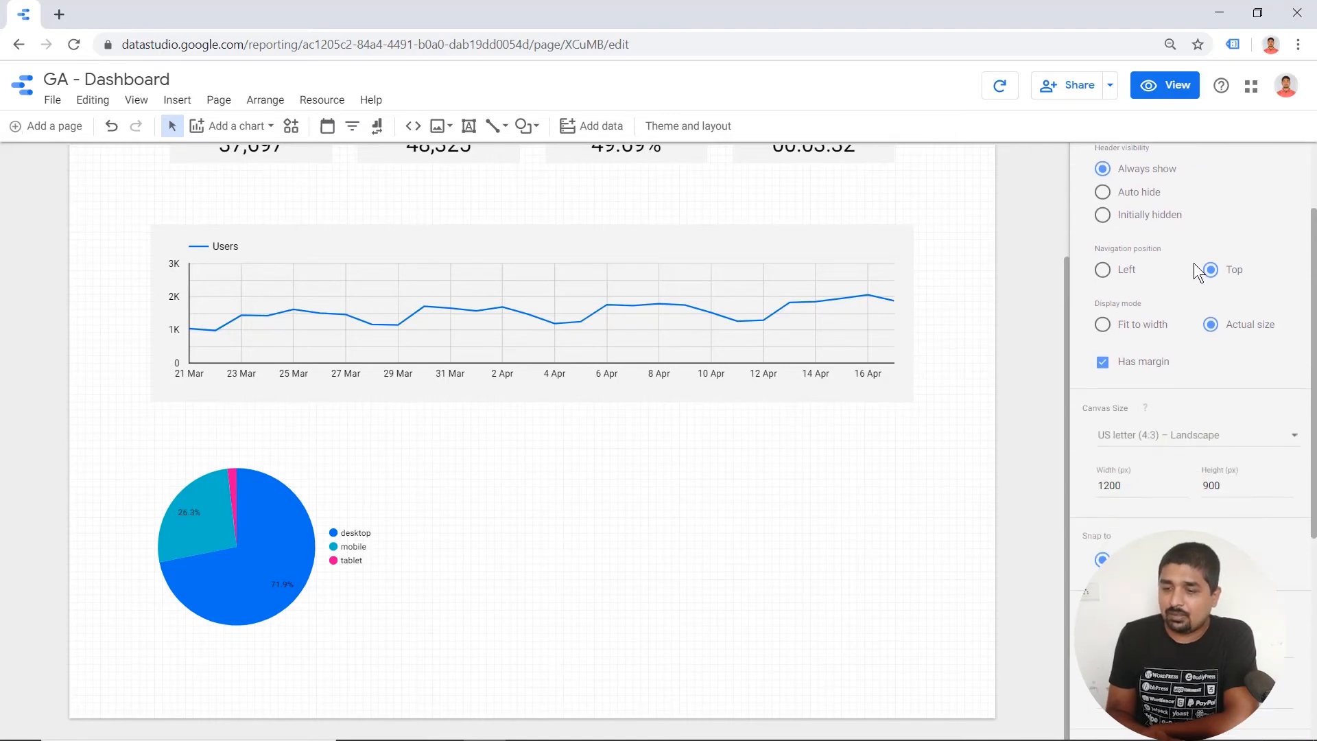
{"action": "scroll", "coordinate": [1194, 262], "scroll_direction": "down", "scroll_amount": 3}
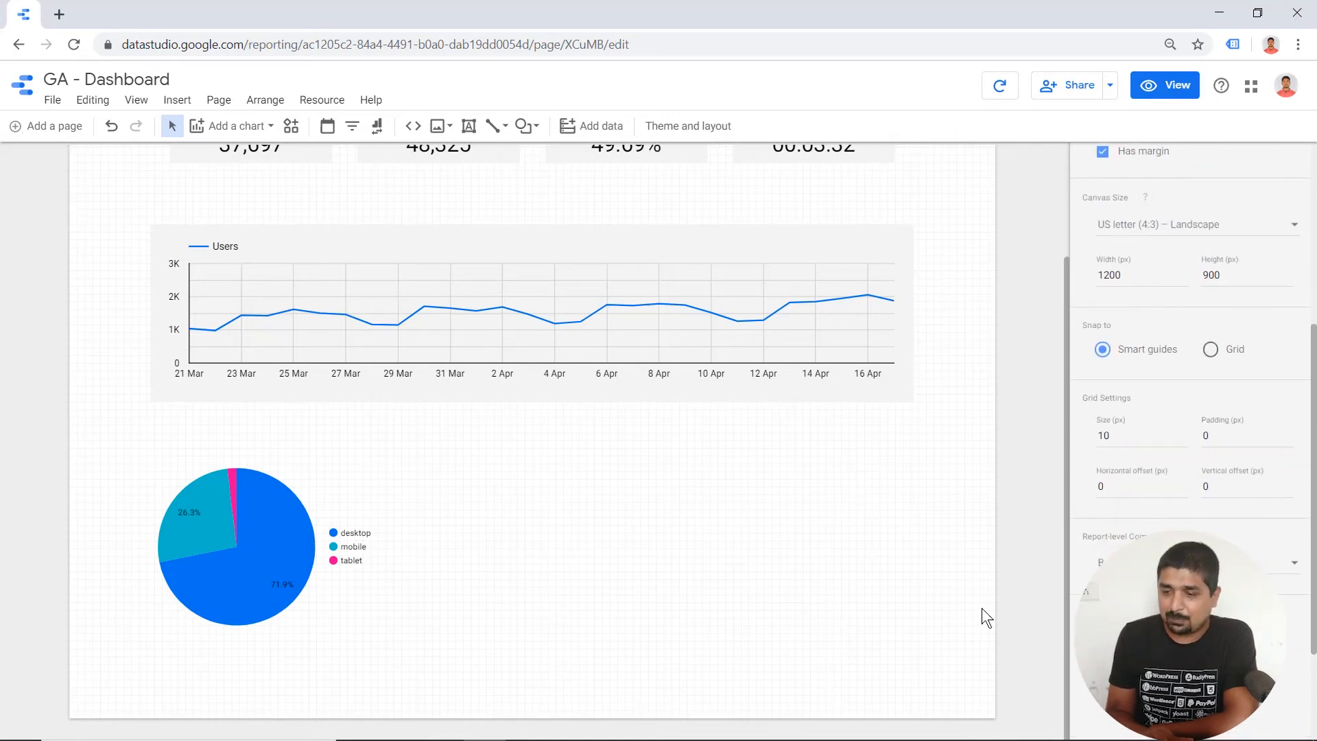
{"action": "scroll", "coordinate": [979, 607], "scroll_direction": "up", "scroll_amount": 2}
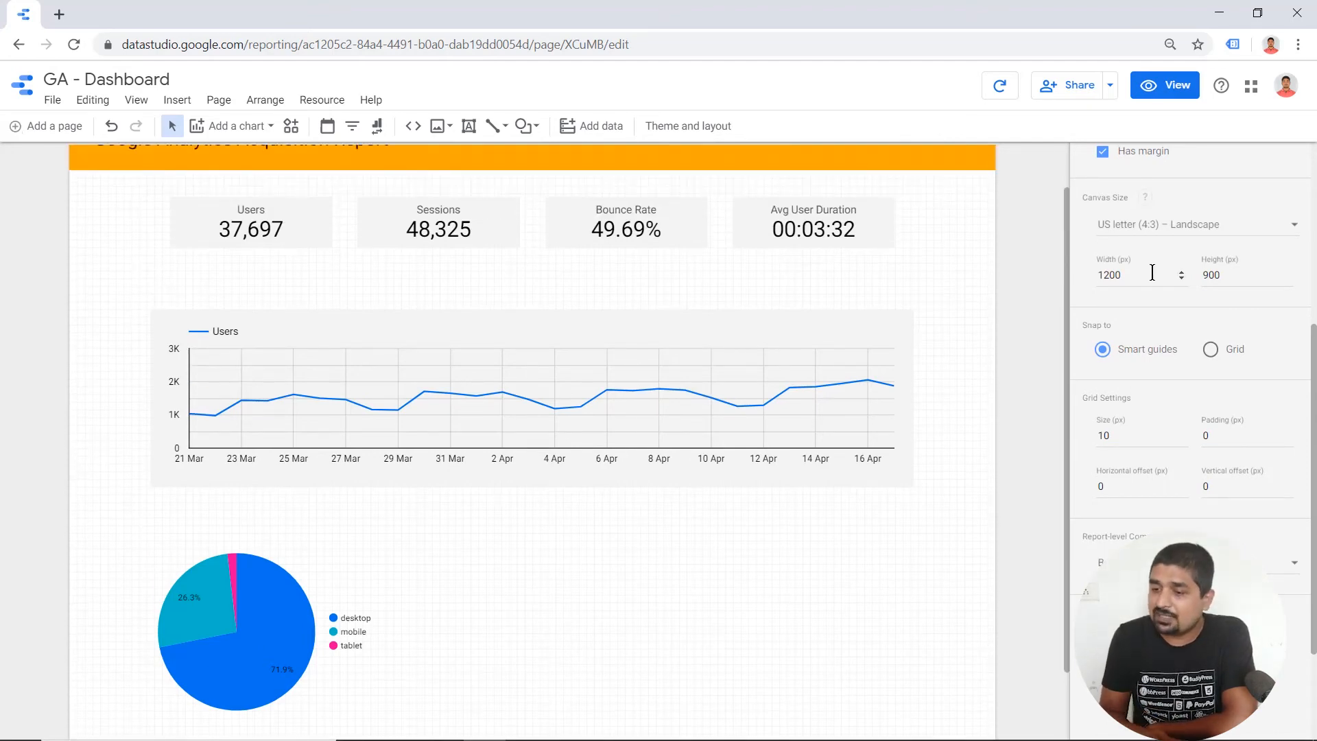
{"action": "double_click", "coordinate": [1234, 280]}
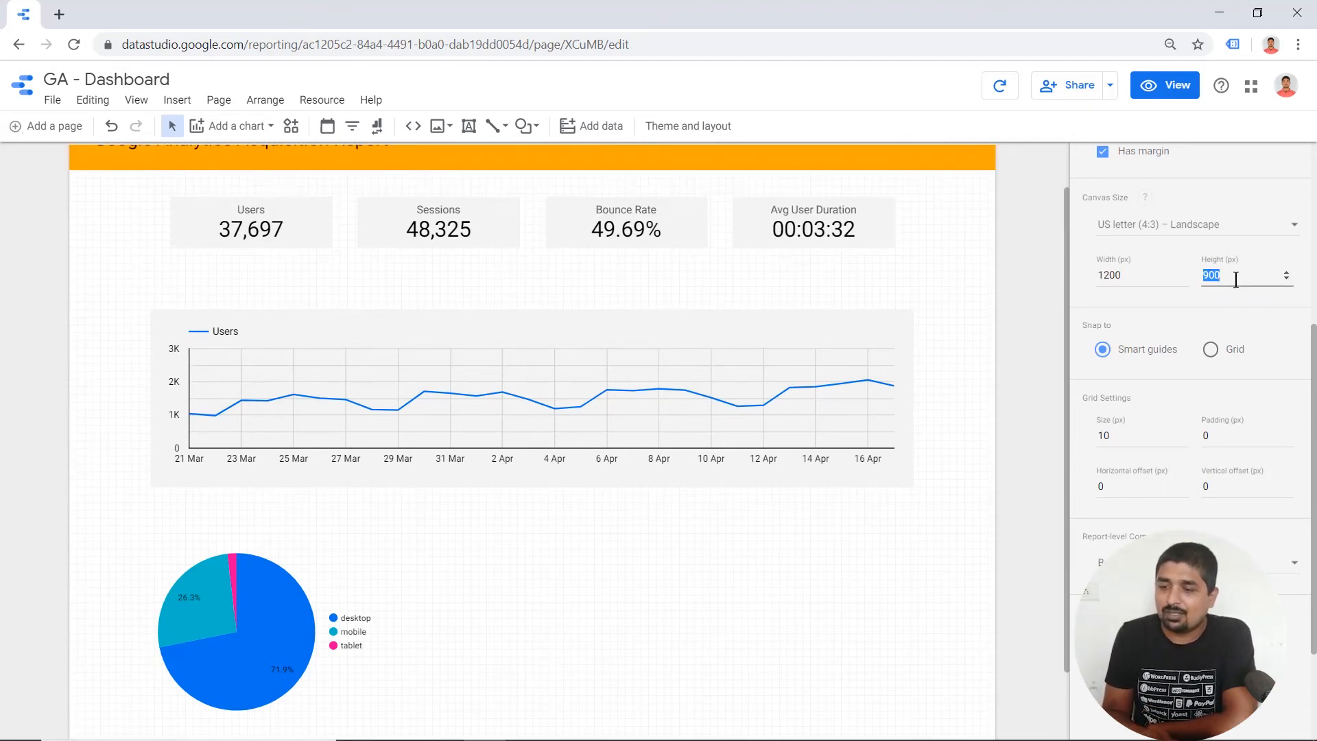
{"action": "type", "text": "1500"}
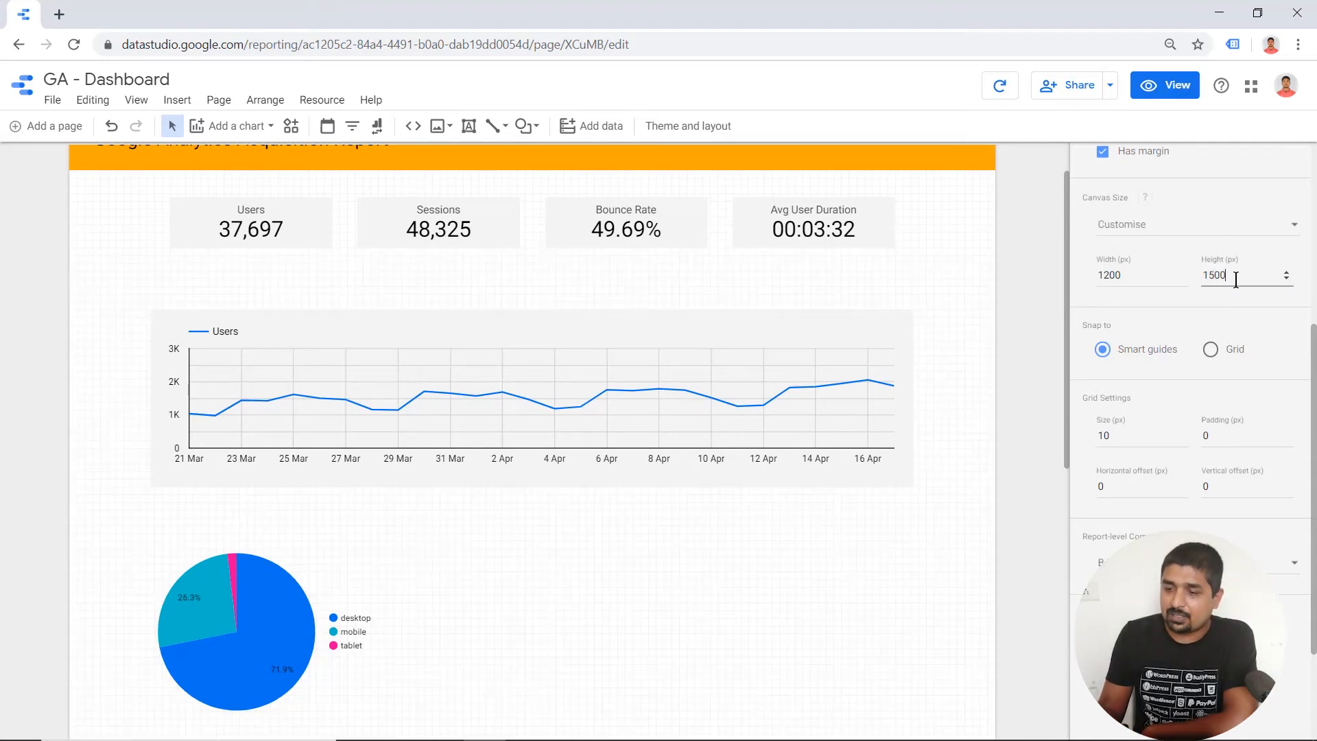
{"action": "left_click", "coordinate": [767, 535]}
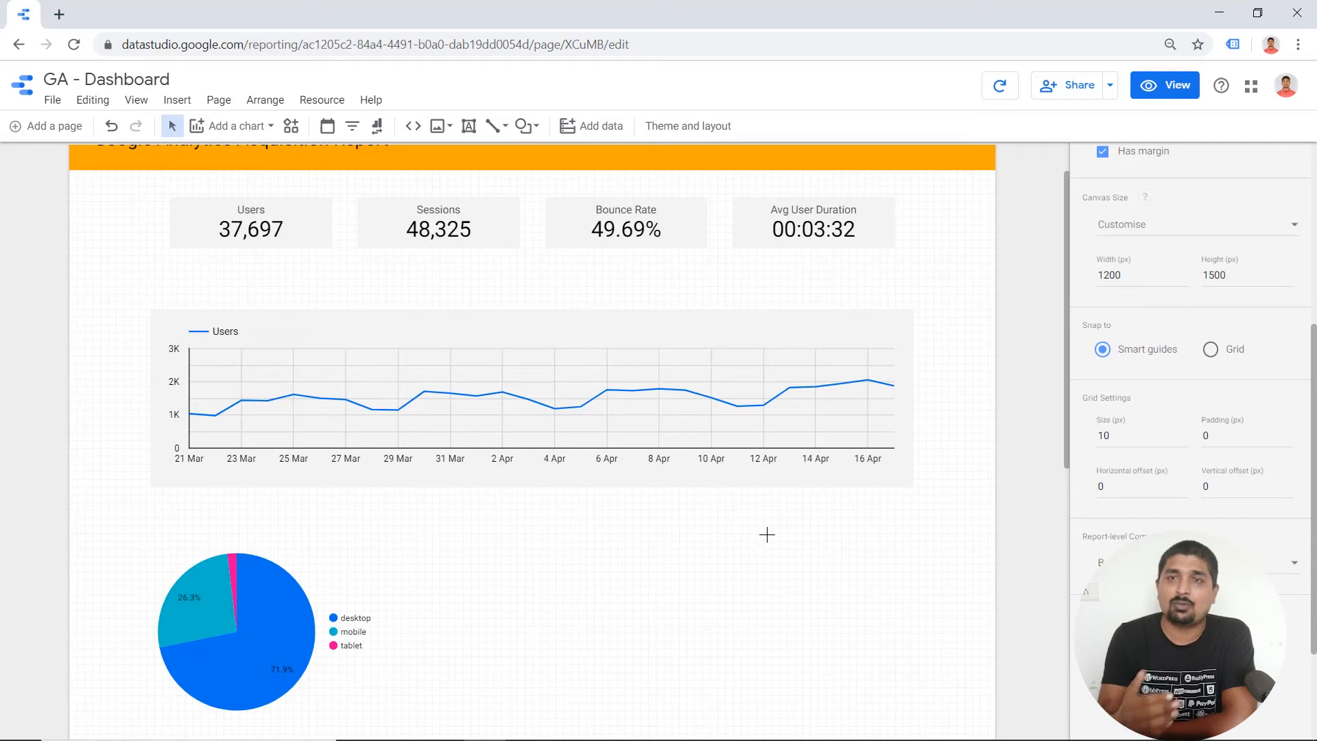
{"action": "scroll", "coordinate": [767, 534], "scroll_direction": "down", "scroll_amount": 8}
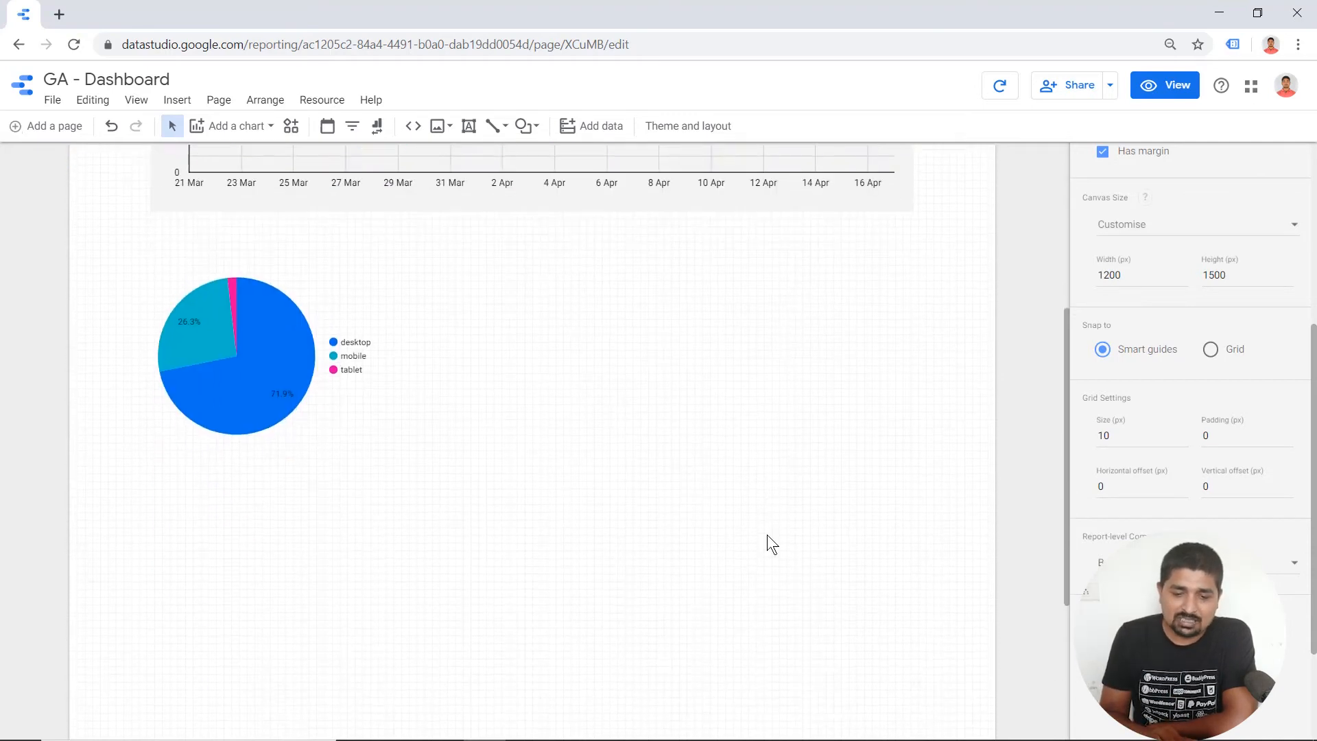
{"action": "scroll", "coordinate": [767, 534], "scroll_direction": "up", "scroll_amount": 7}
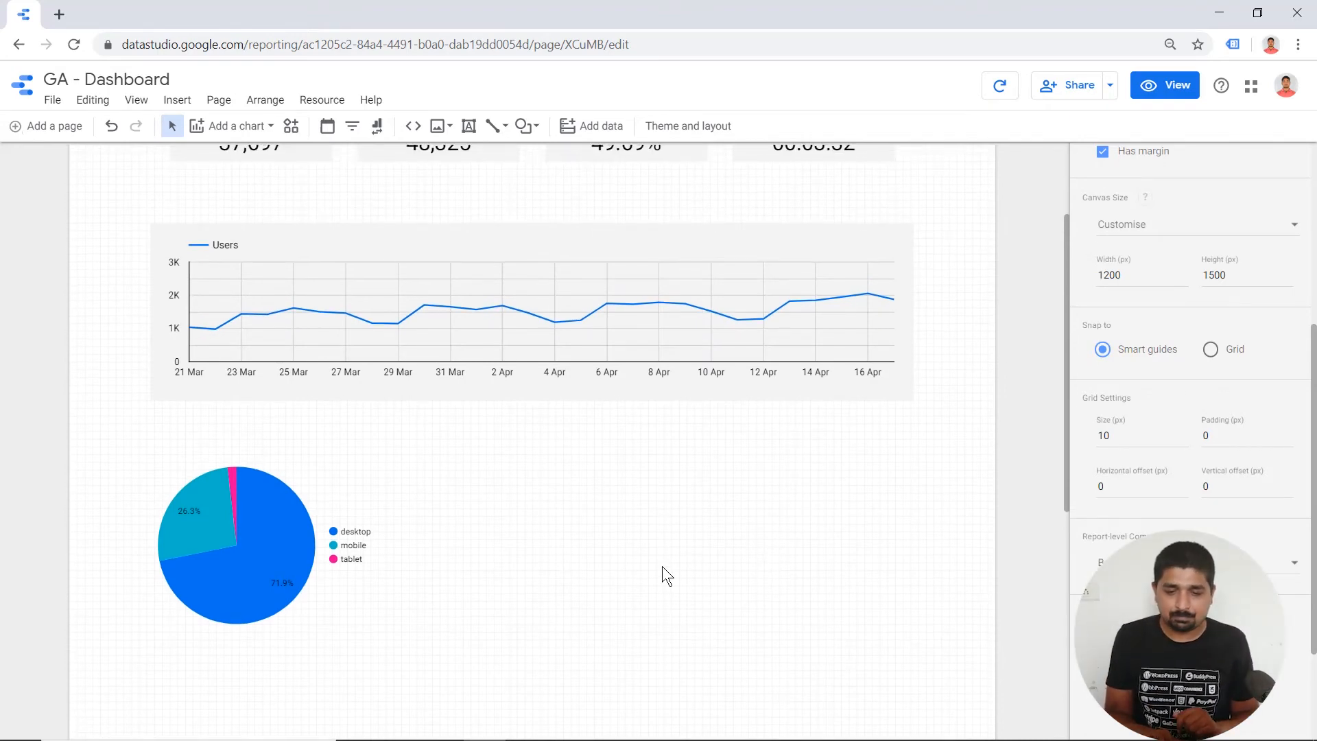
Insert a geo map beside the device pie chart, extending to about the right edge of the time series
{"action": "scroll", "coordinate": [662, 568], "scroll_direction": "up", "scroll_amount": 2}
{"action": "scroll", "coordinate": [662, 566], "scroll_direction": "down", "scroll_amount": 3}
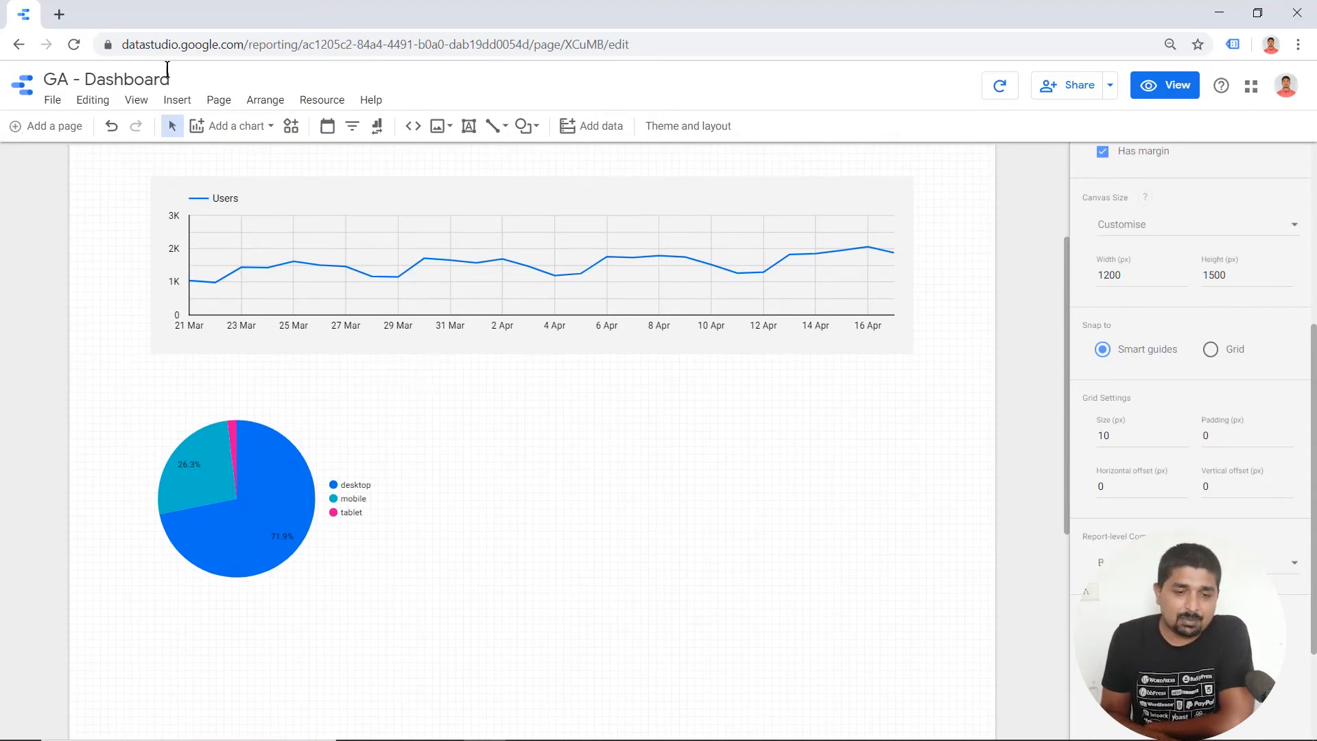
{"action": "left_click", "coordinate": [180, 101]}
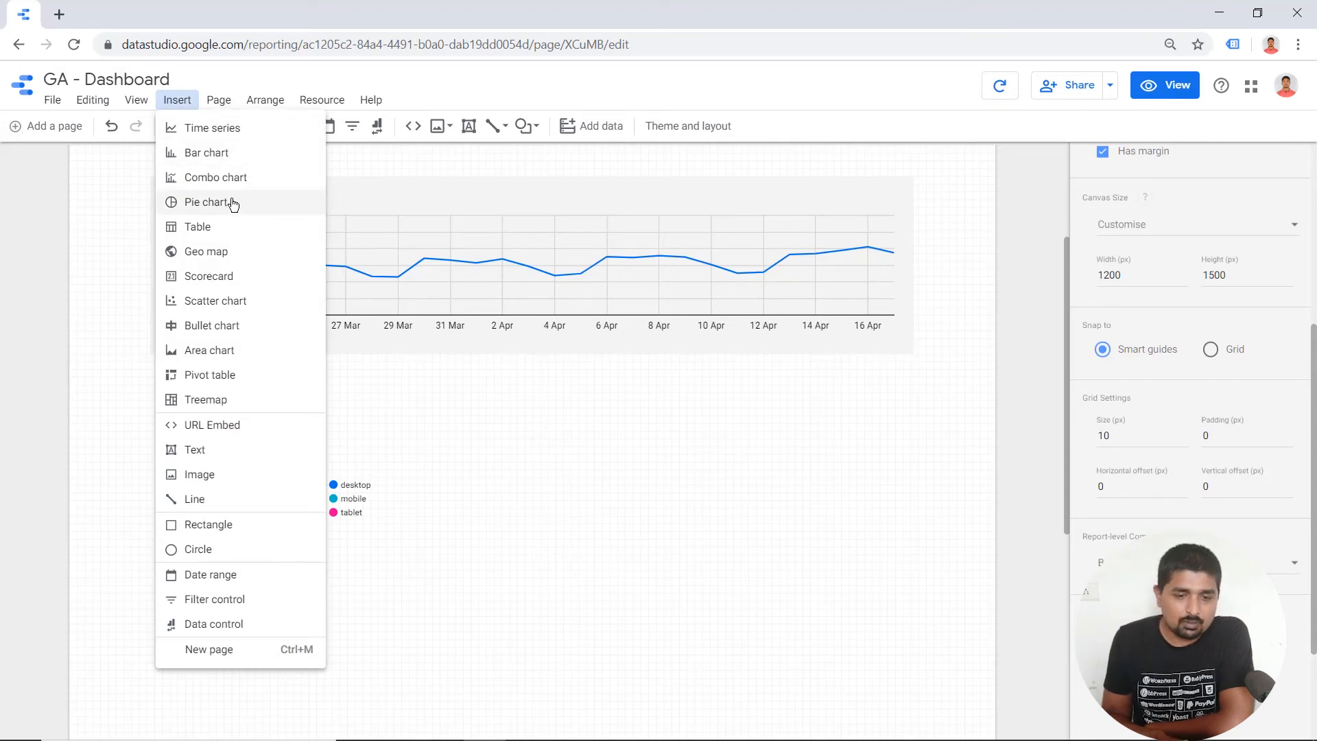
{"action": "left_click", "coordinate": [227, 251]}
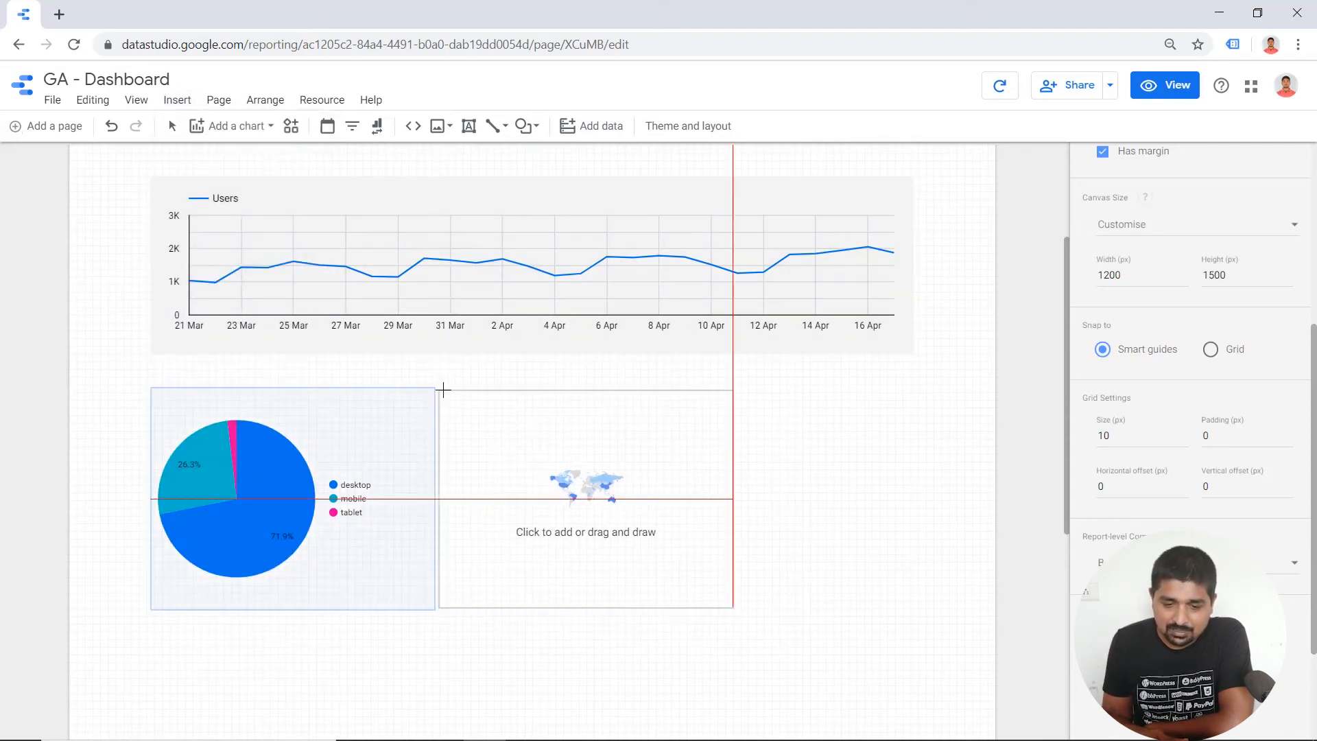
{"action": "left_click_drag", "start_coordinate": [444, 390], "coordinate": [922, 607]}
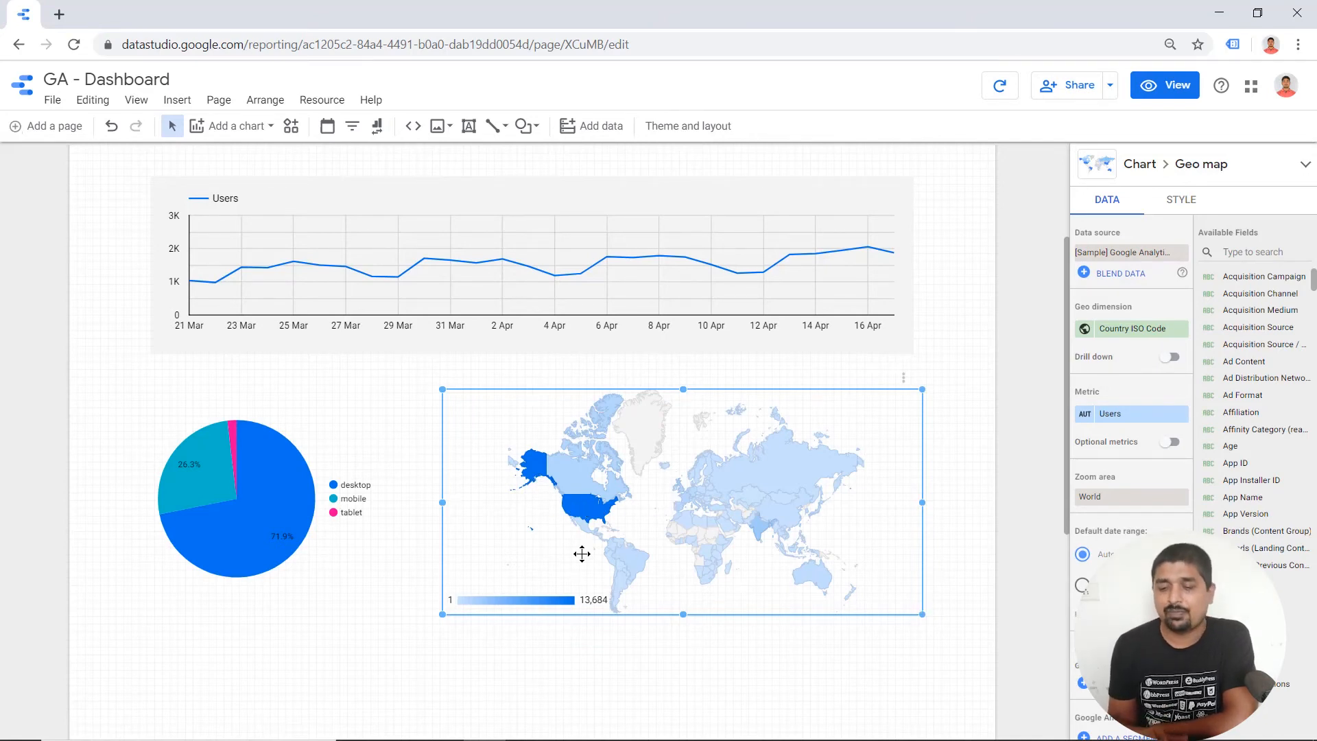
{"action": "scroll", "coordinate": [582, 554], "scroll_direction": "up", "scroll_amount": 2}
{"action": "scroll", "coordinate": [581, 553], "scroll_direction": "down", "scroll_amount": 2}
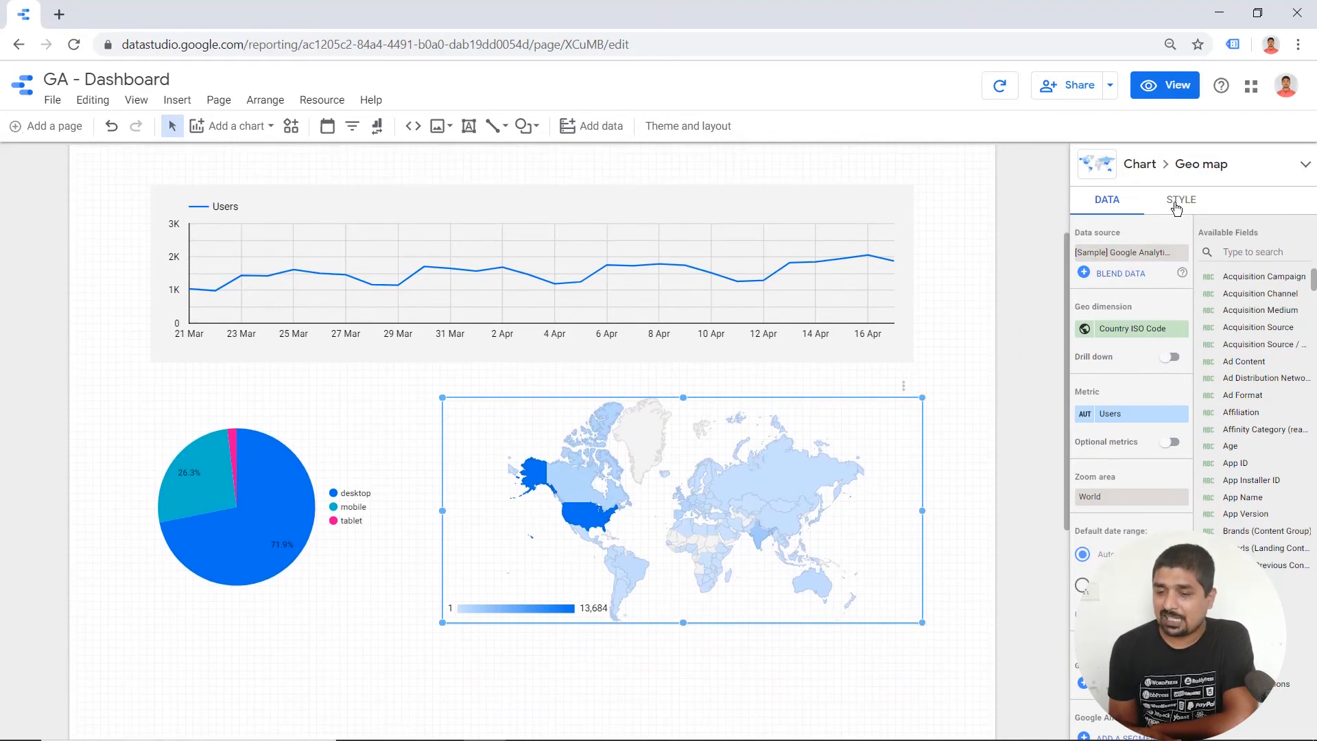
{"action": "left_click", "coordinate": [324, 684]}
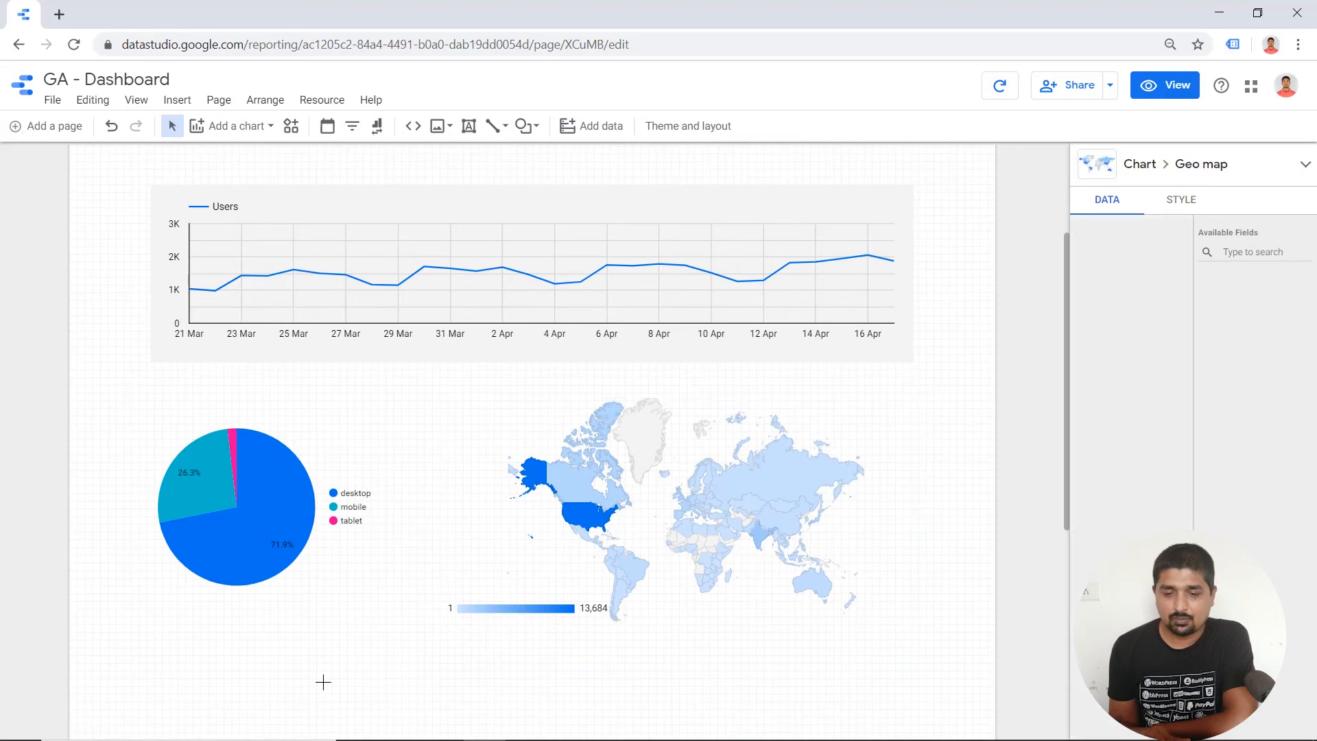
{"action": "scroll", "coordinate": [323, 682], "scroll_direction": "up", "scroll_amount": 2}
{"action": "scroll", "coordinate": [324, 682], "scroll_direction": "down", "scroll_amount": 3}
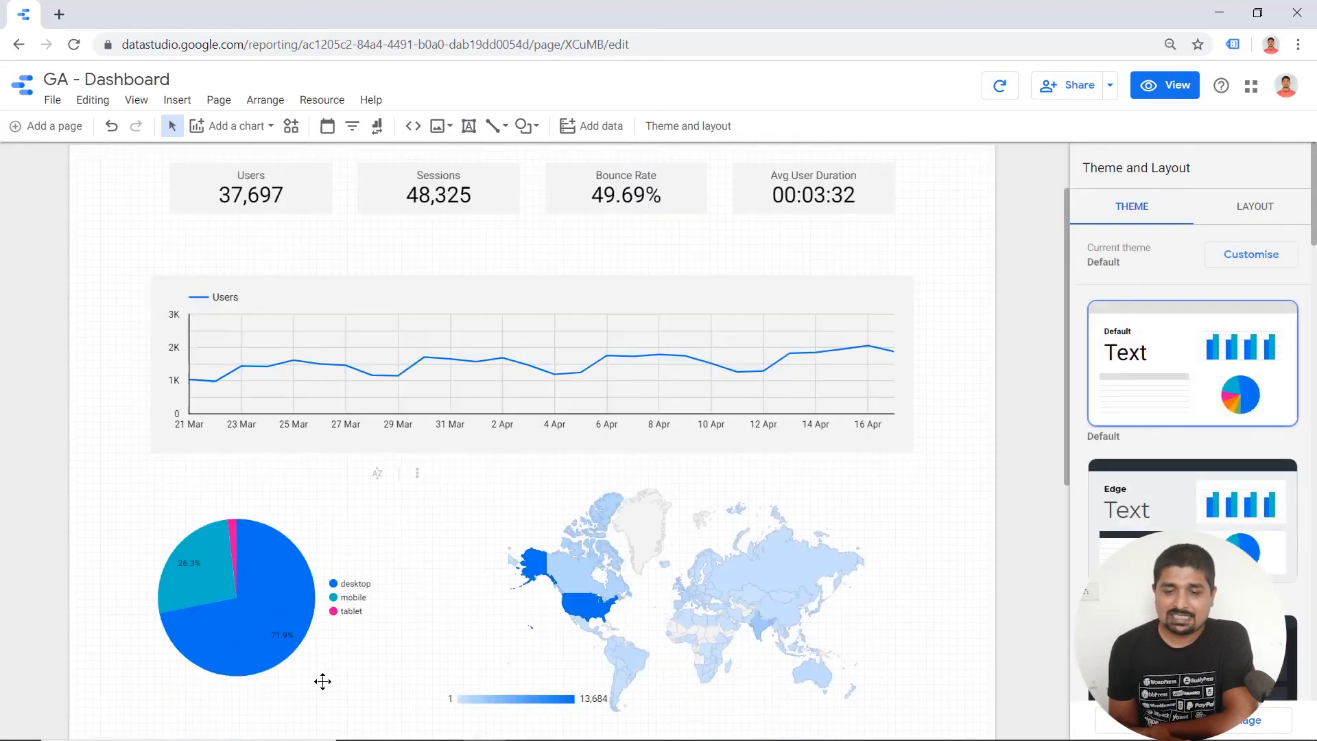
{"action": "scroll", "coordinate": [323, 682], "scroll_direction": "up", "scroll_amount": 3}
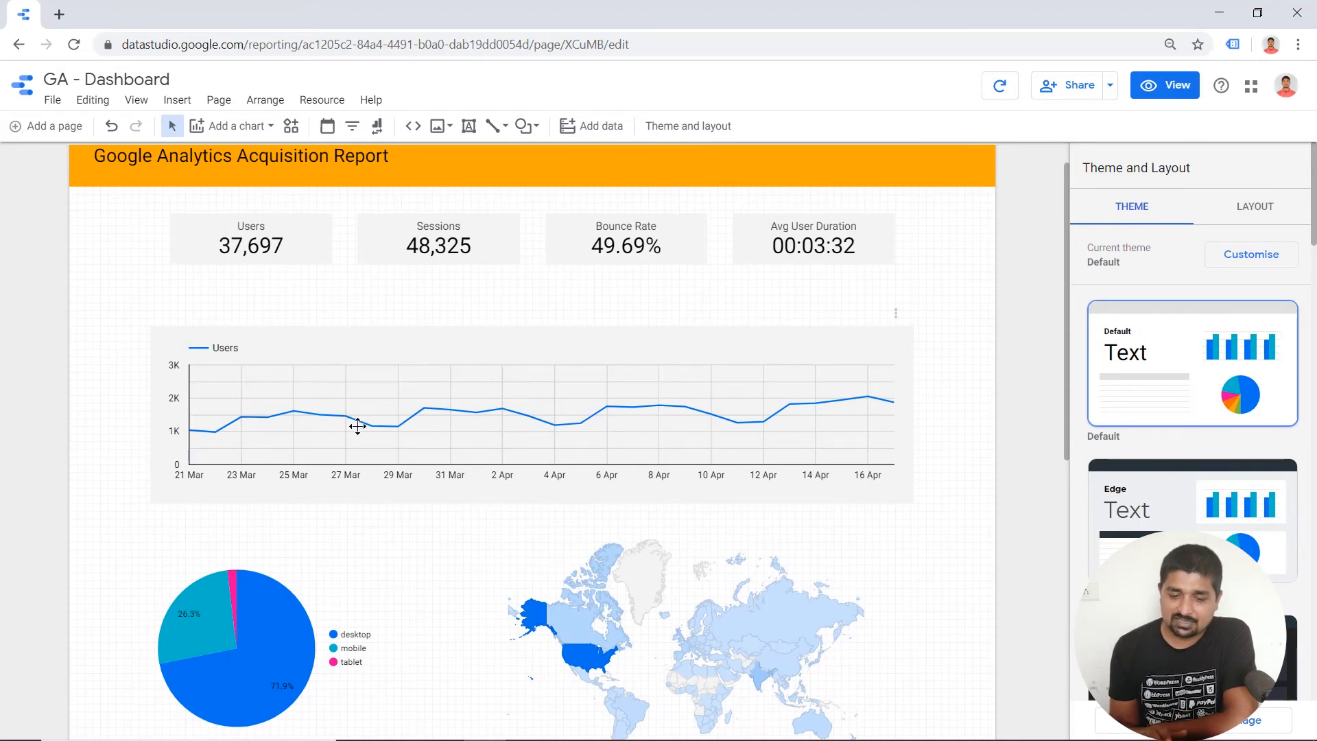
{"action": "left_click", "coordinate": [192, 679]}
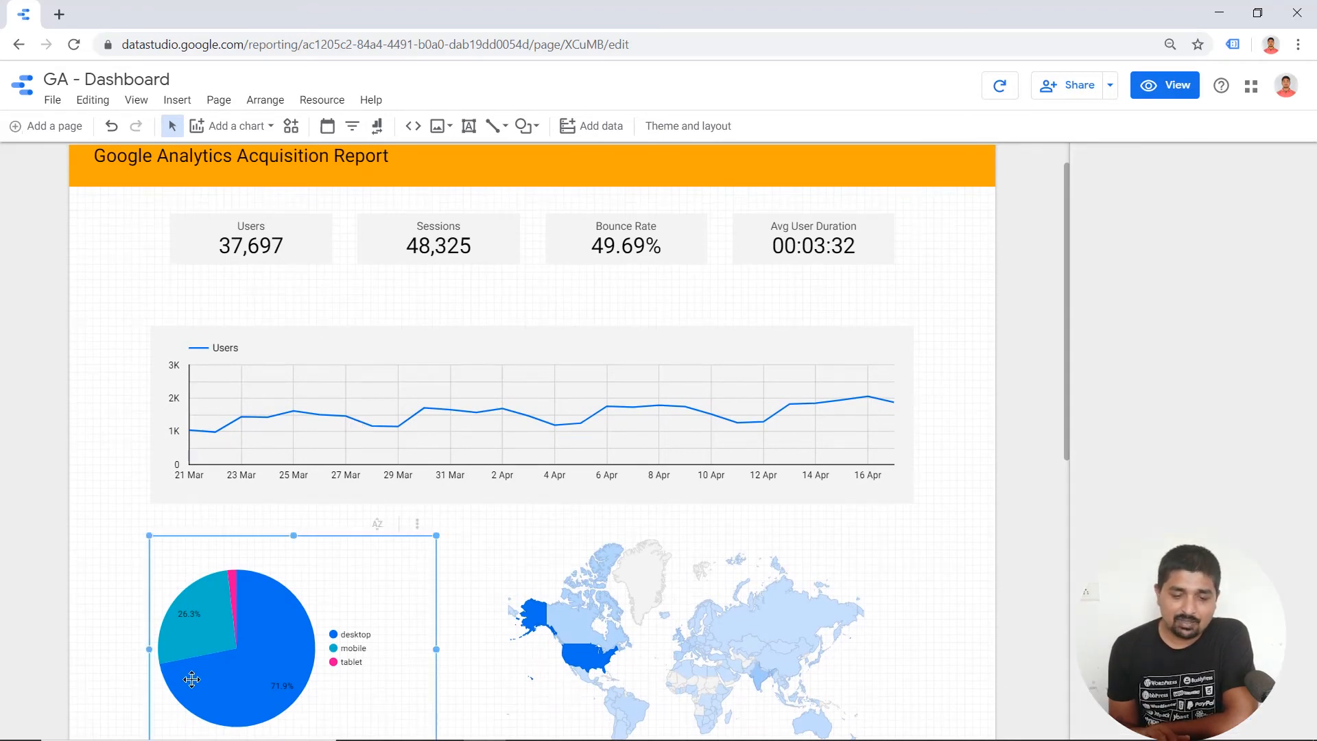
{"action": "left_click", "coordinate": [667, 673]}
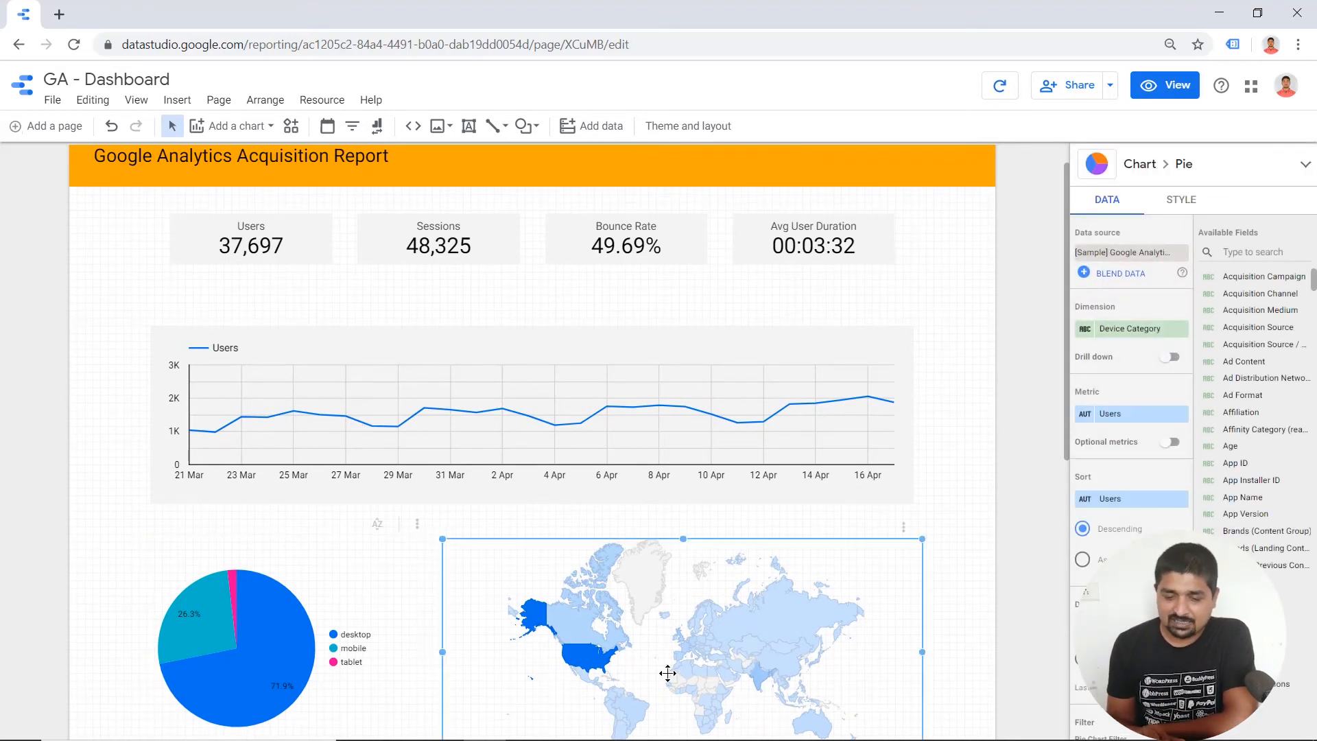
Insert a table below the pie chart and geo map, spanning nearly the full width of the time series
{"action": "scroll", "coordinate": [667, 673], "scroll_direction": "down", "scroll_amount": 8}
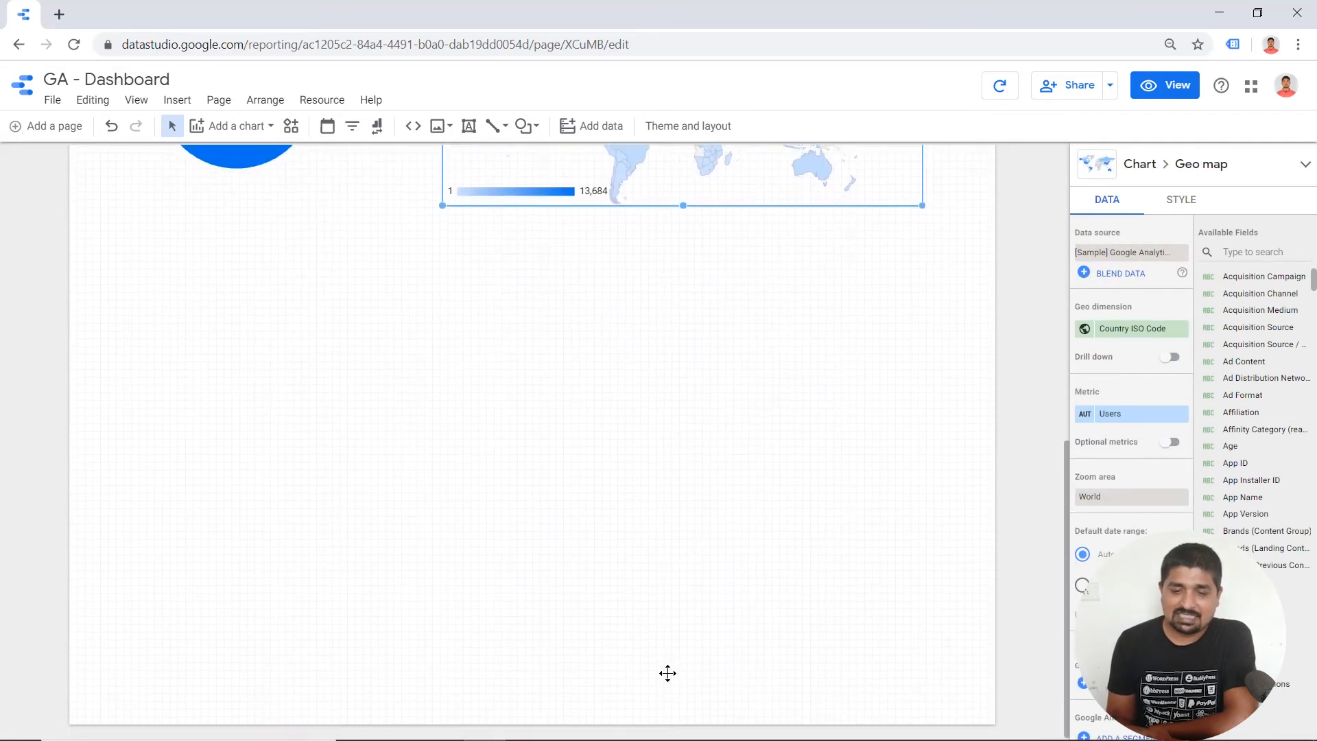
{"action": "left_click", "coordinate": [218, 463]}
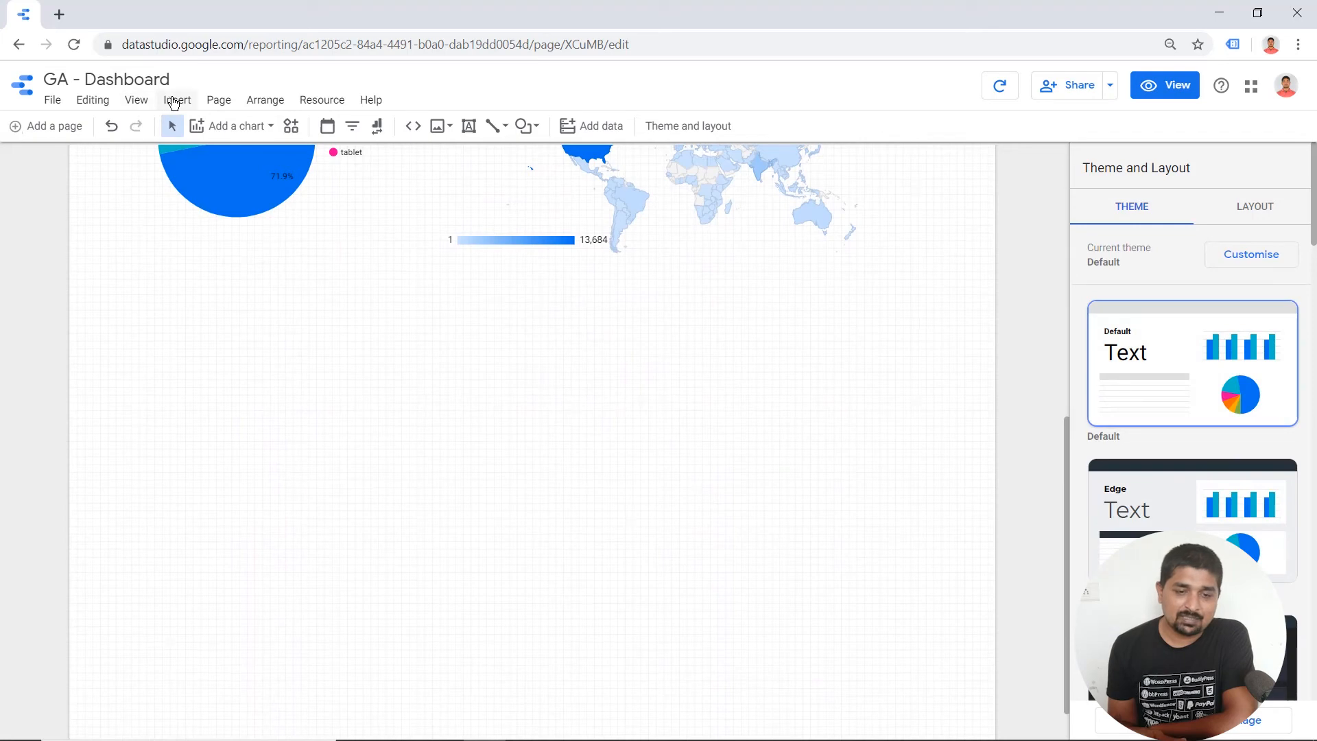
{"action": "left_click", "coordinate": [175, 101]}
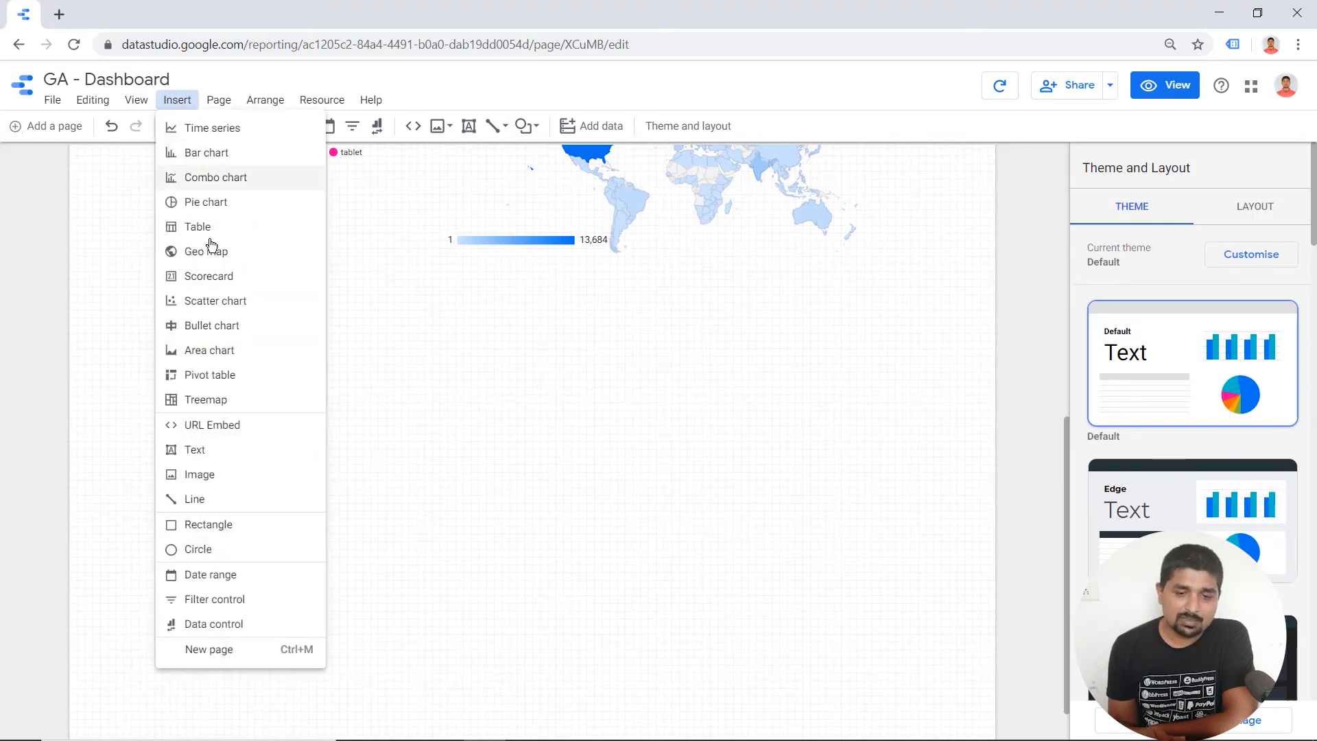
{"action": "left_click", "coordinate": [234, 227]}
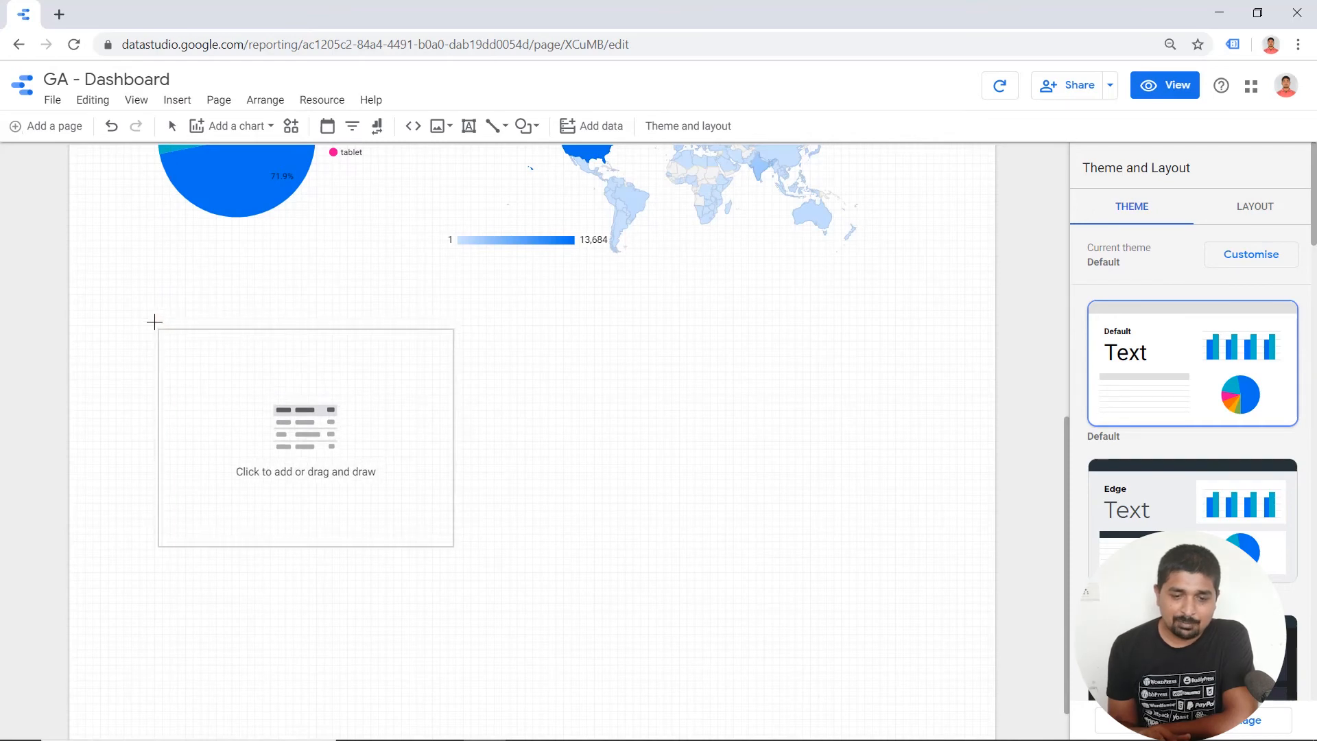
{"action": "left_click_drag", "start_coordinate": [154, 320], "coordinate": [888, 587]}
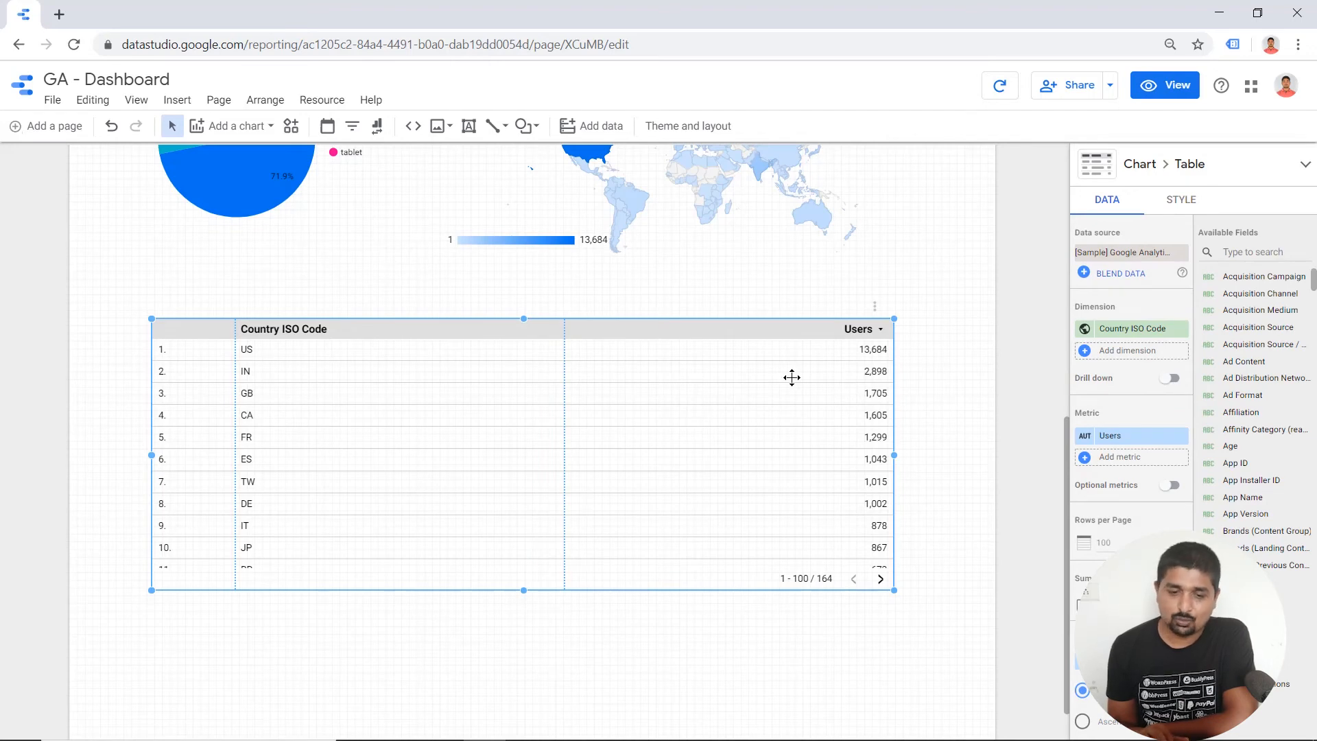
Set the new table's dimension to Source / Medium from the Traffic Sources fields
{"action": "scroll", "coordinate": [750, 425], "scroll_direction": "up", "scroll_amount": 1}
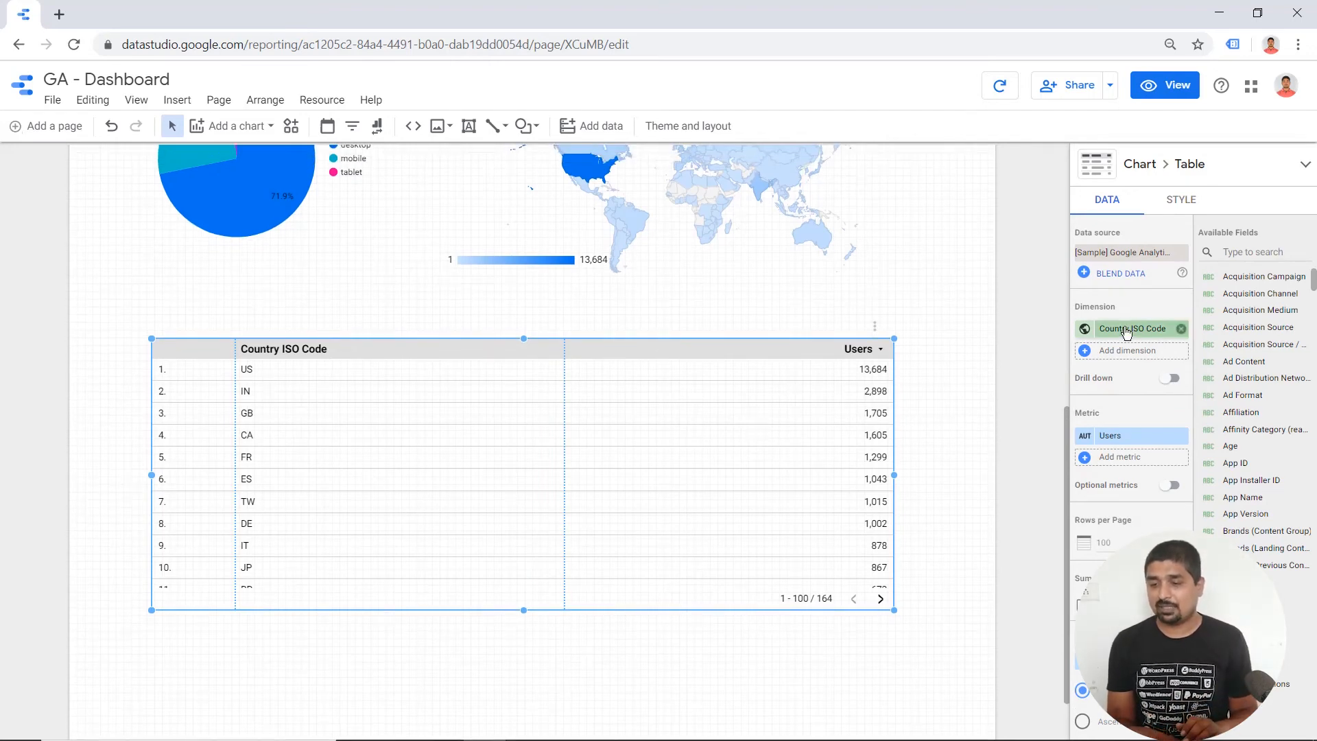
{"action": "left_click", "coordinate": [1126, 330]}
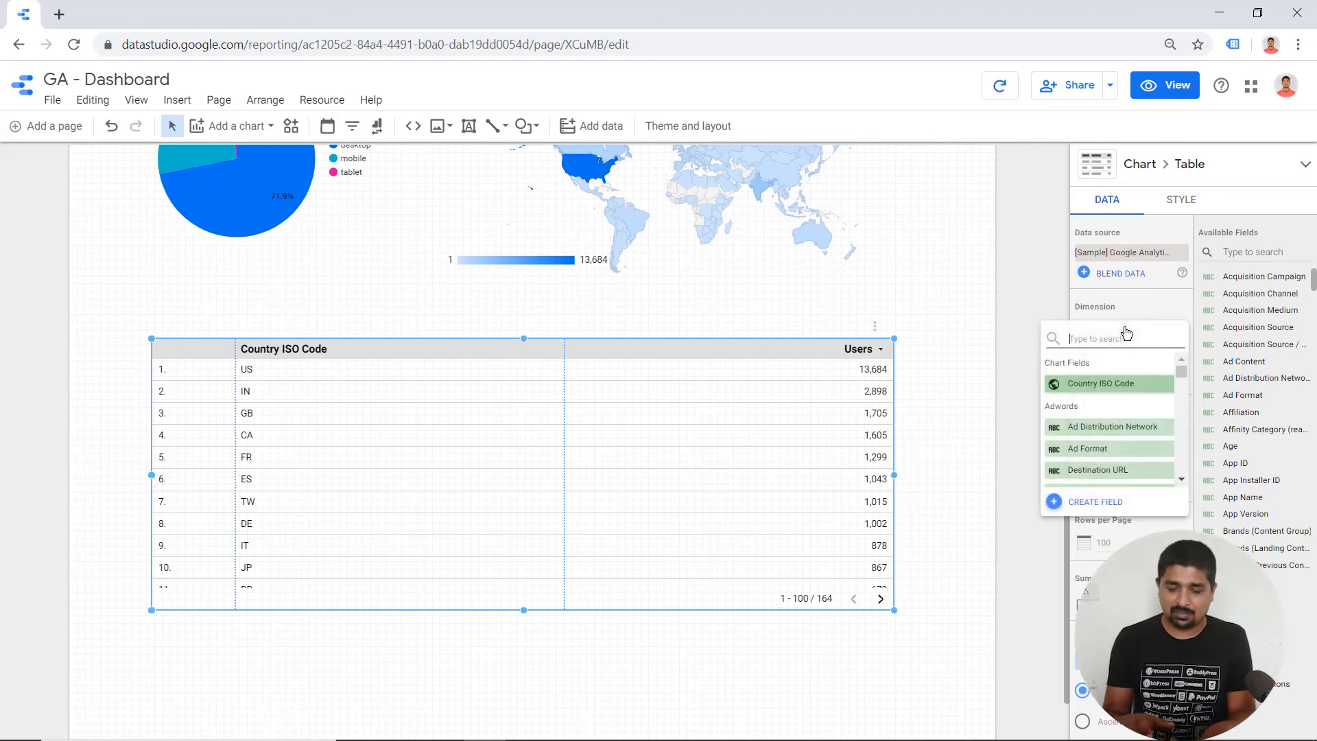
{"action": "type", "text": "source"}
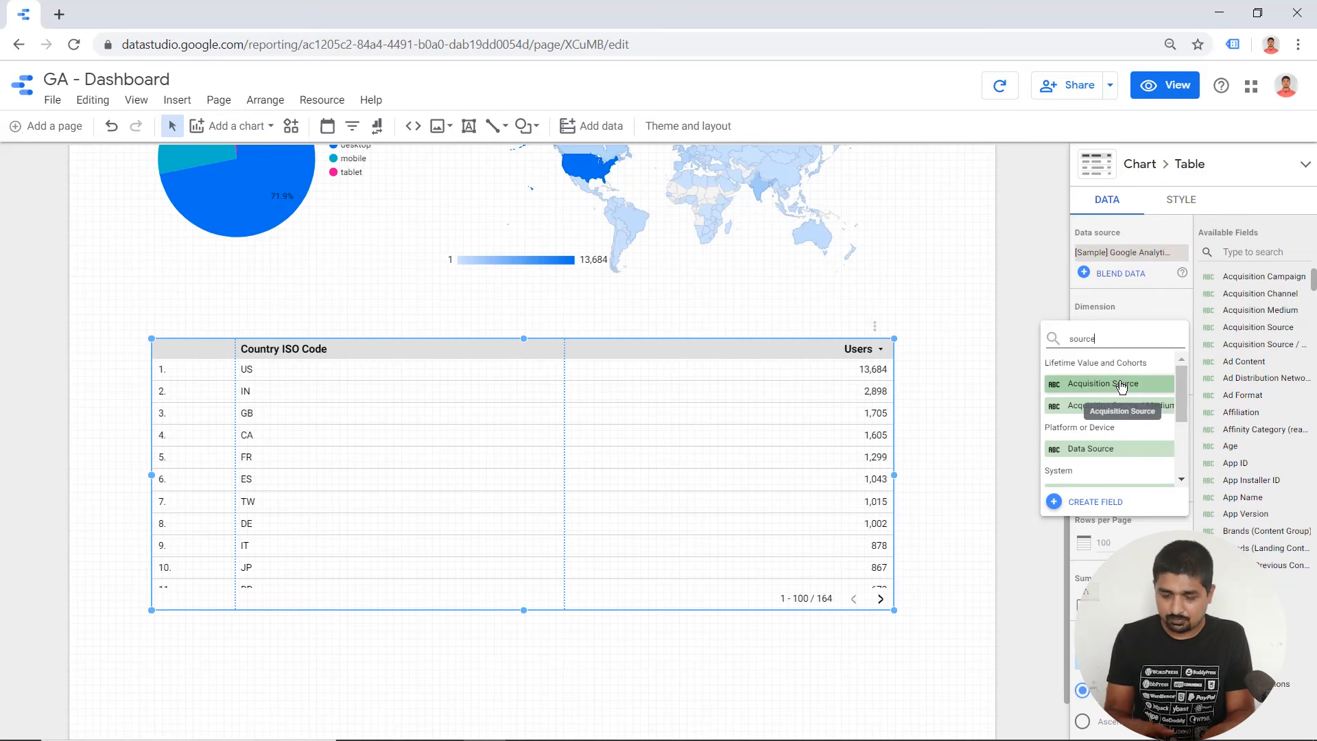
{"action": "type", "text": " m"}
{"action": "key", "text": "BackSpace"}
{"action": "key", "text": "BackSpace"}
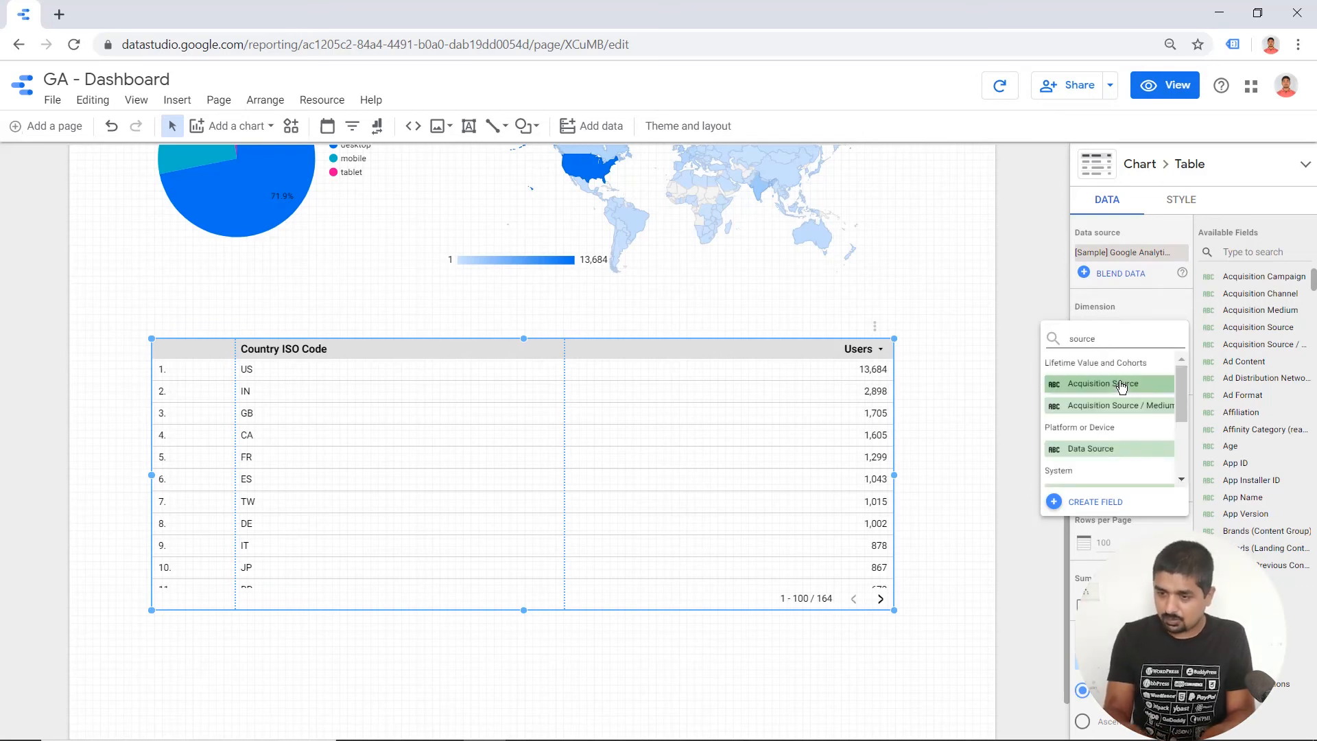
{"action": "scroll", "coordinate": [1121, 387], "scroll_direction": "down", "scroll_amount": 5}
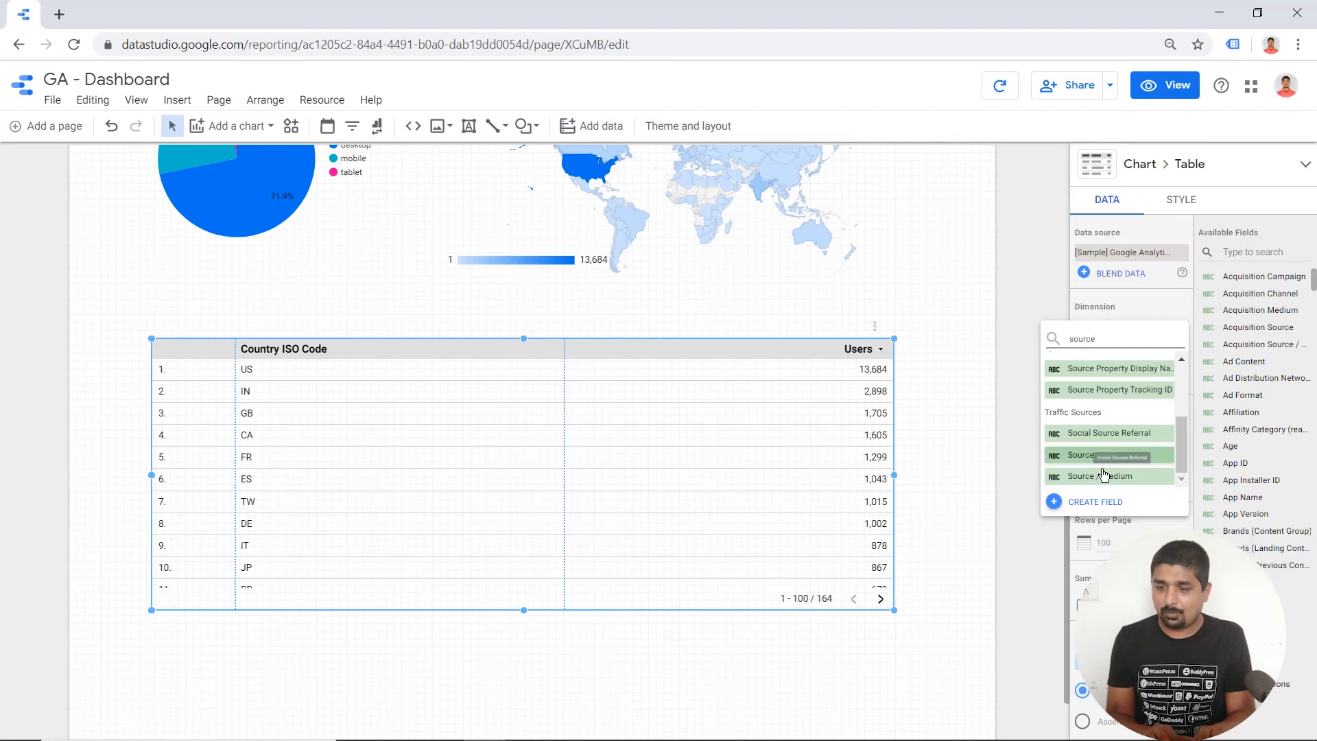
{"action": "left_click", "coordinate": [1103, 476]}
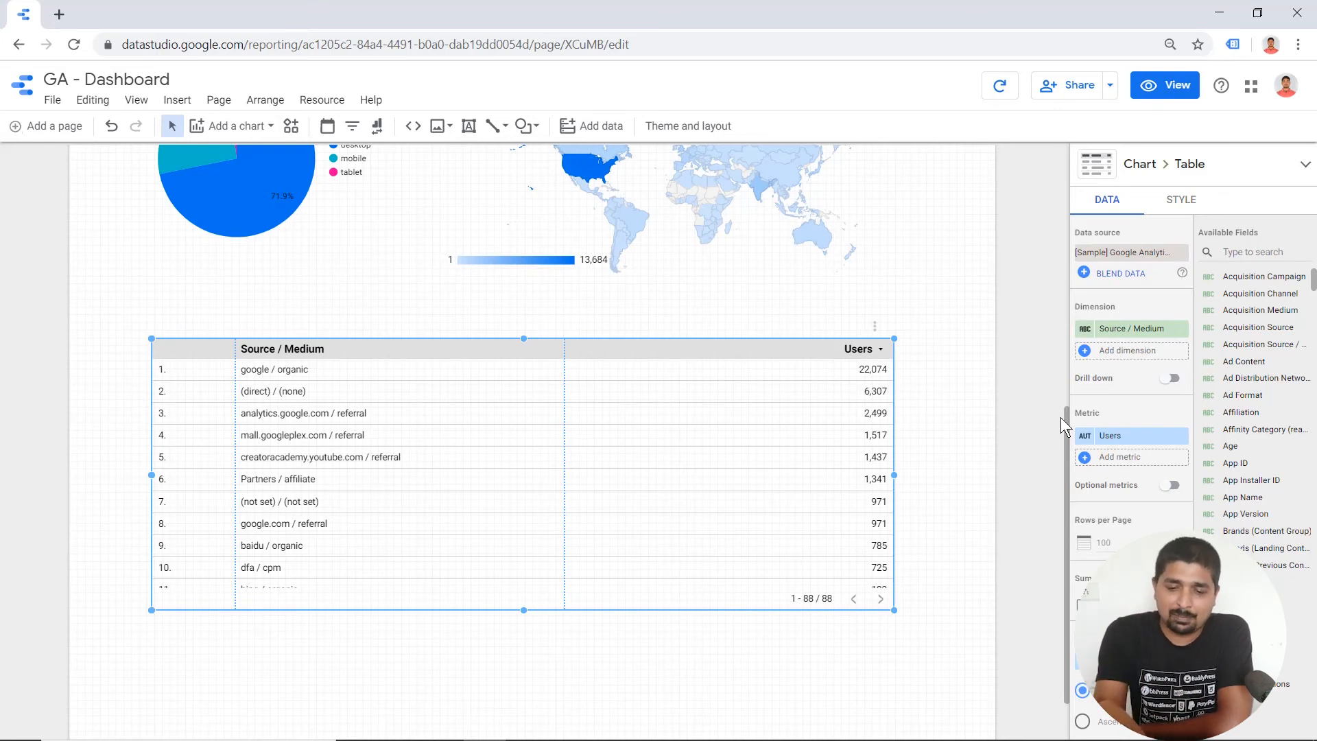
Add Sessions and Bounce Rate as metrics to the Source / Medium table
{"action": "left_click", "coordinate": [1117, 457]}
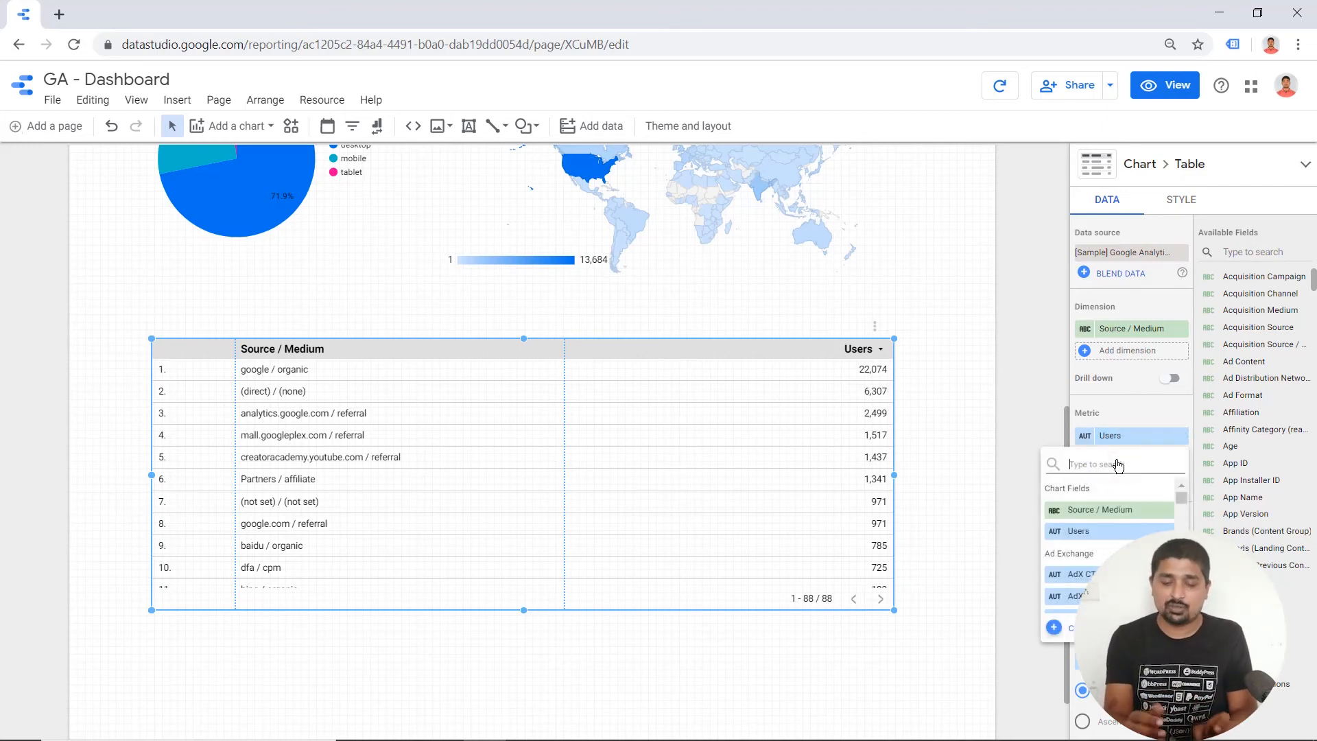
{"action": "type", "text": "sessions"}
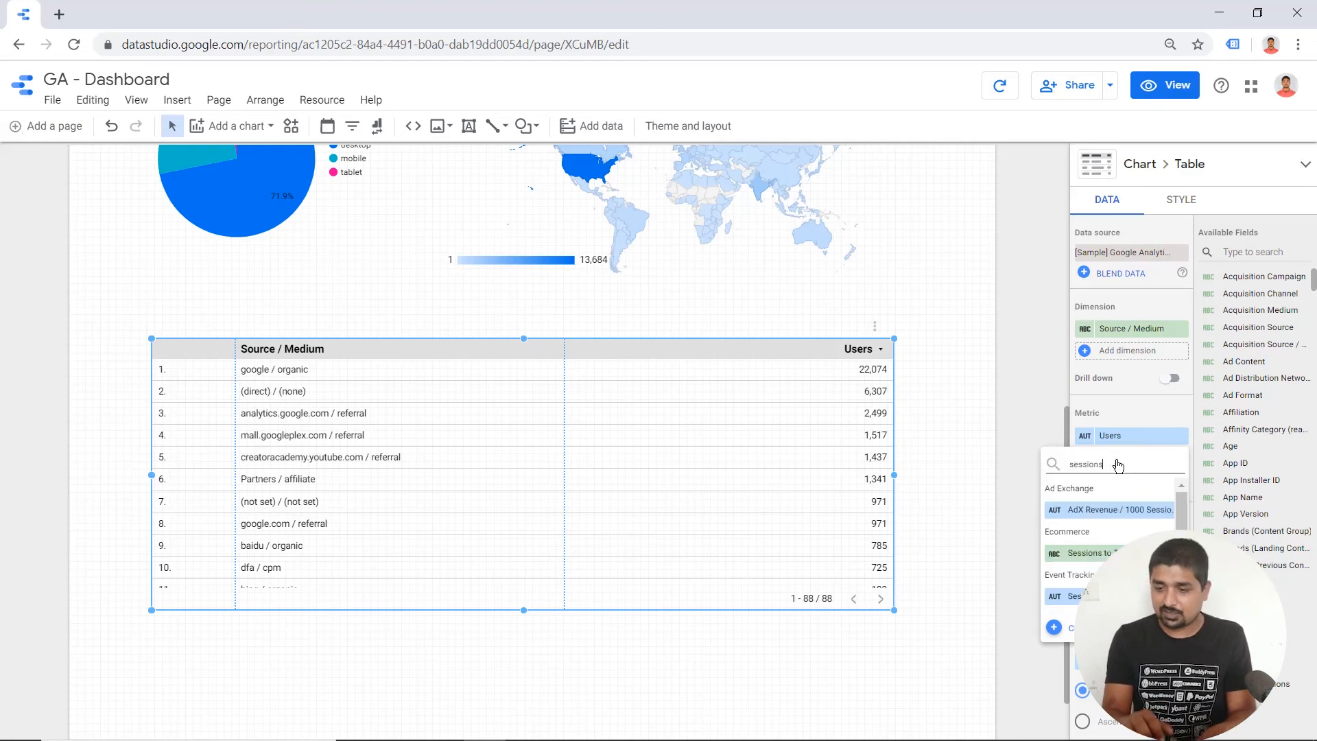
{"action": "scroll", "coordinate": [1100, 558], "scroll_direction": "down", "scroll_amount": 5}
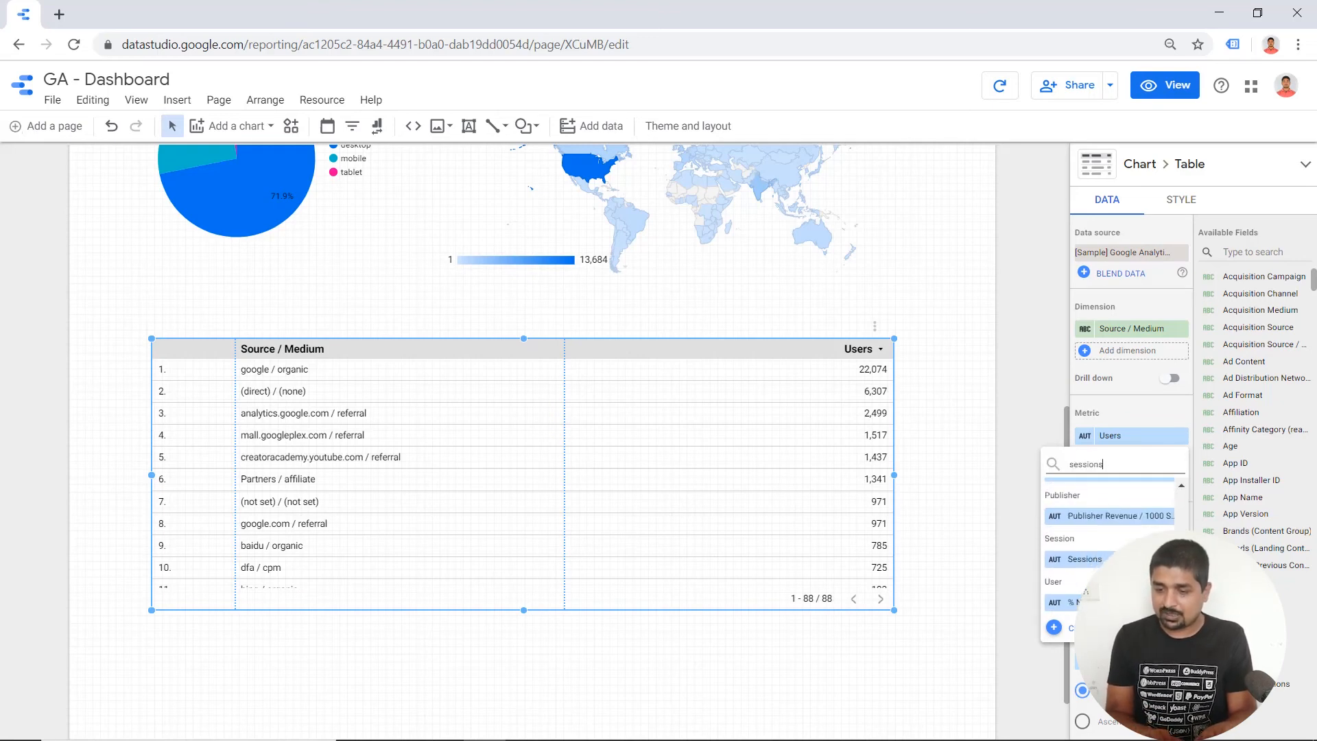
{"action": "left_click", "coordinate": [1100, 558]}
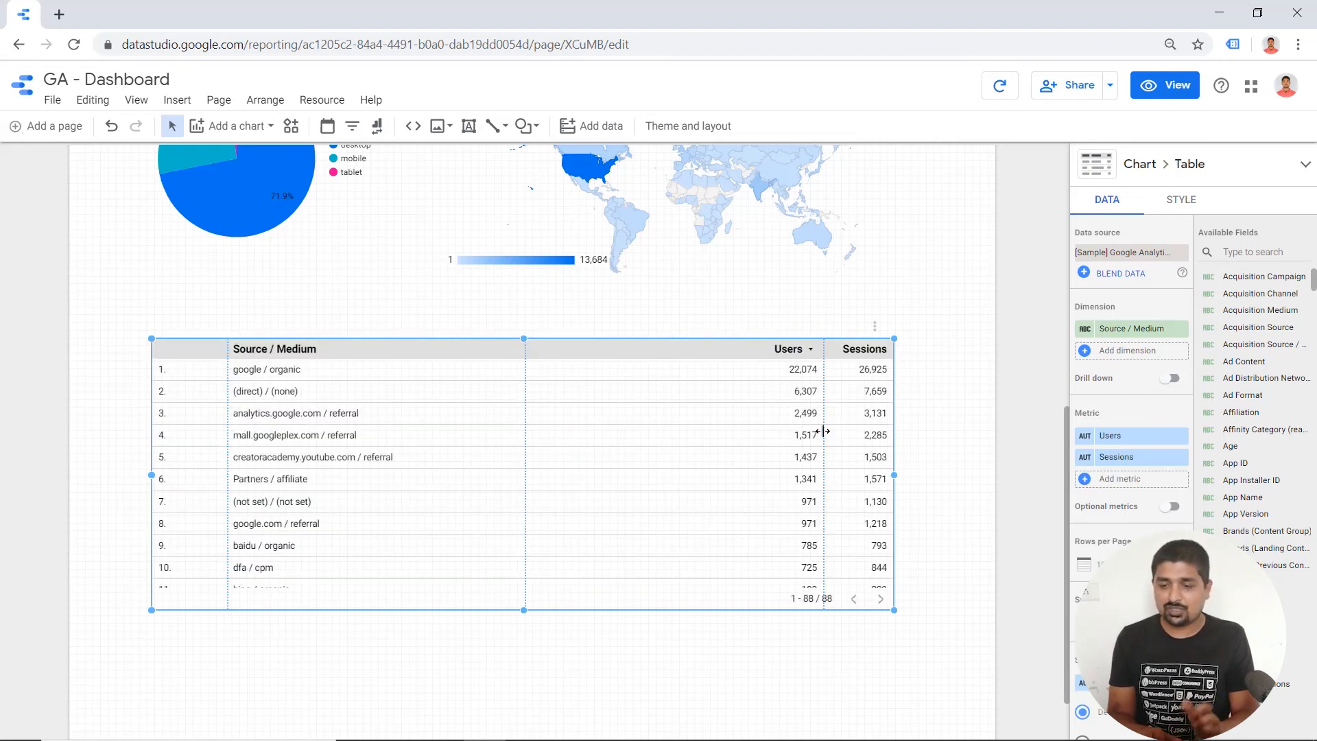
{"action": "left_click", "coordinate": [1127, 489]}
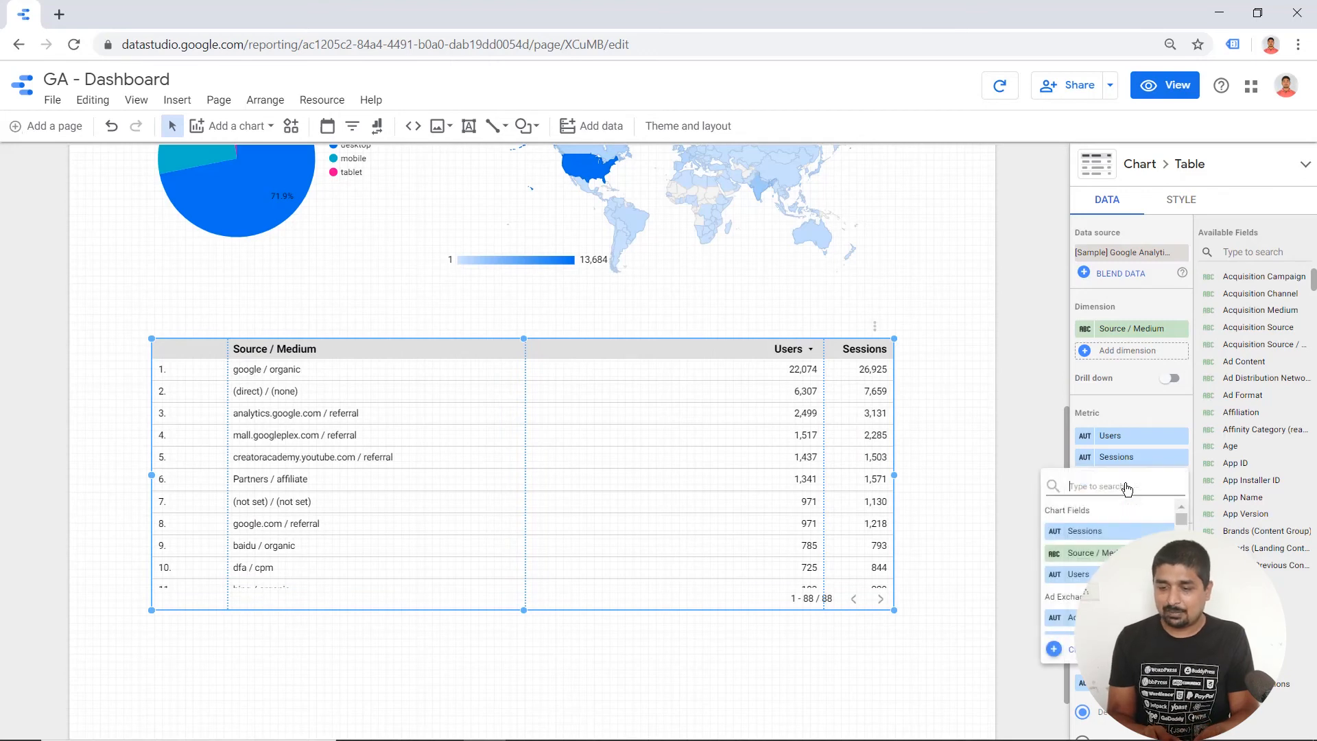
{"action": "type", "text": "bounce"}
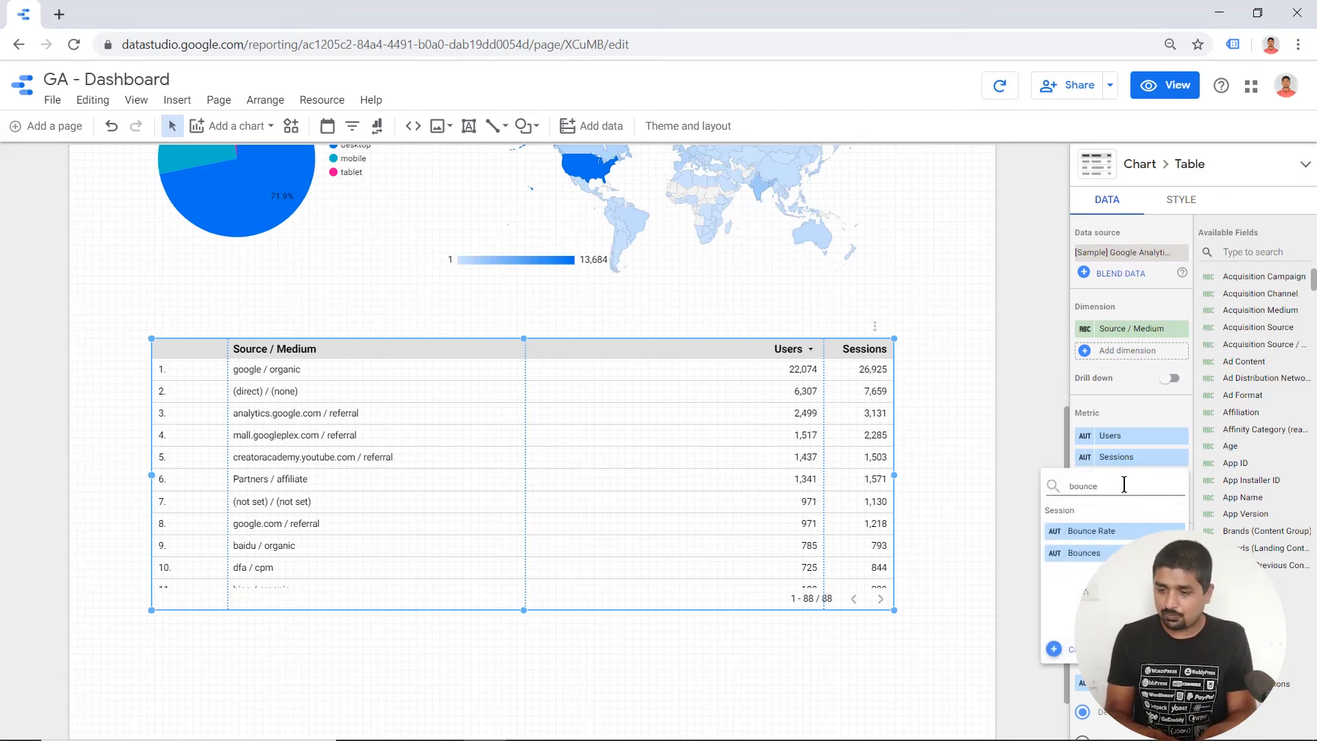
{"action": "left_click", "coordinate": [1101, 531]}
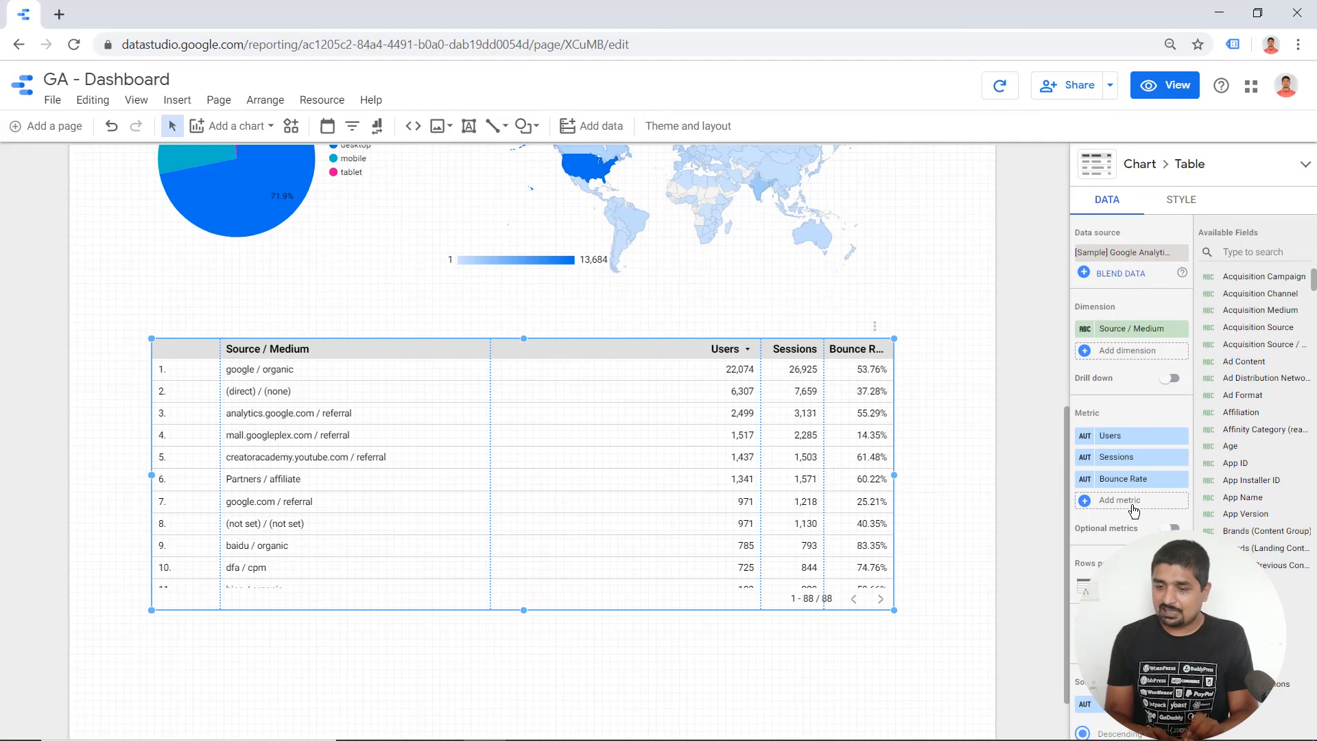
Add the Avg User Duration field as the table's fourth metric
{"action": "left_click", "coordinate": [1131, 506]}
{"action": "type", "text": "av"}
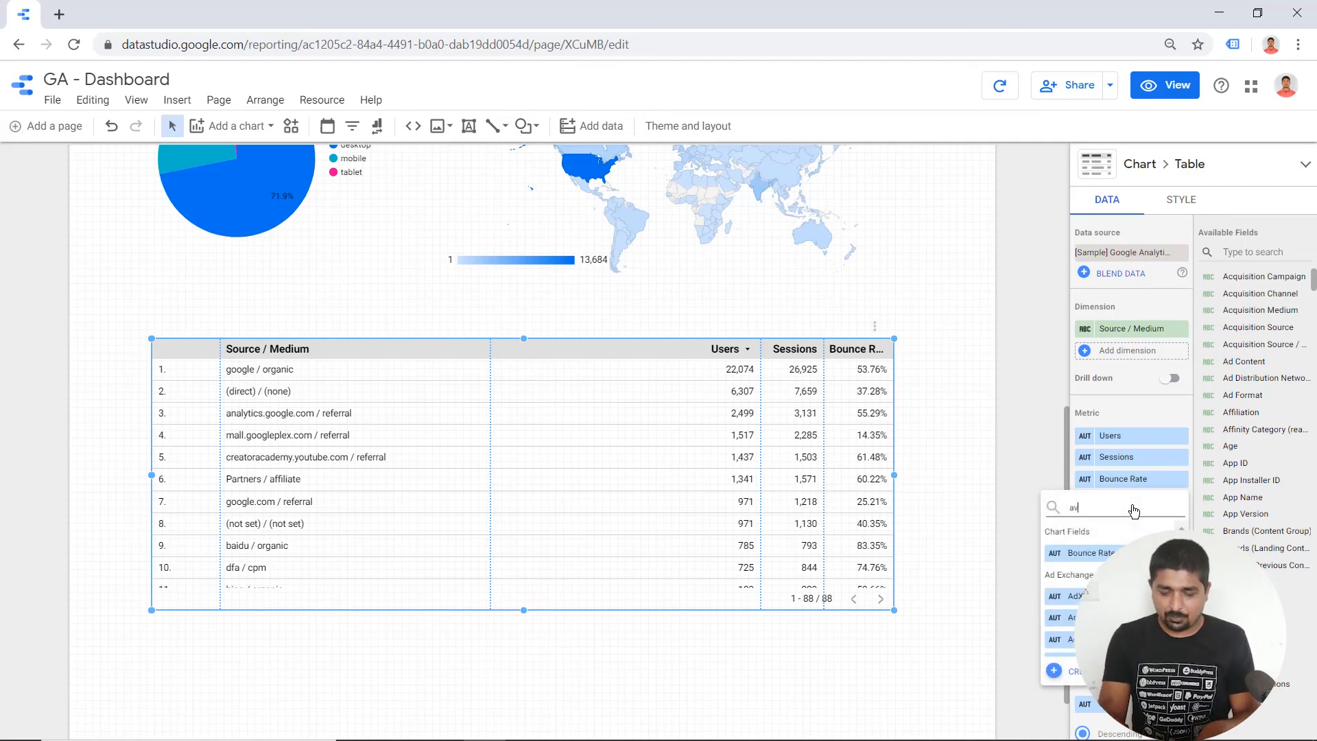
{"action": "type", "text": "g us"}
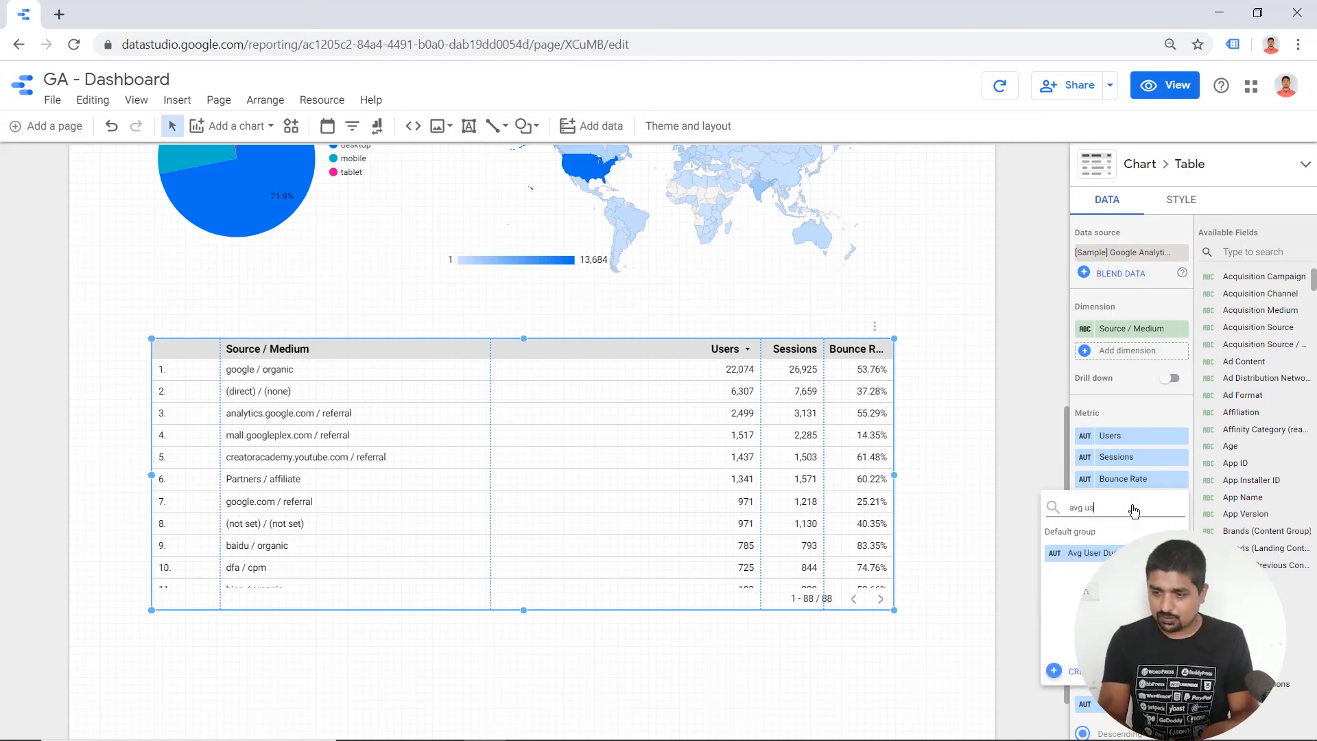
{"action": "left_click", "coordinate": [1108, 552]}
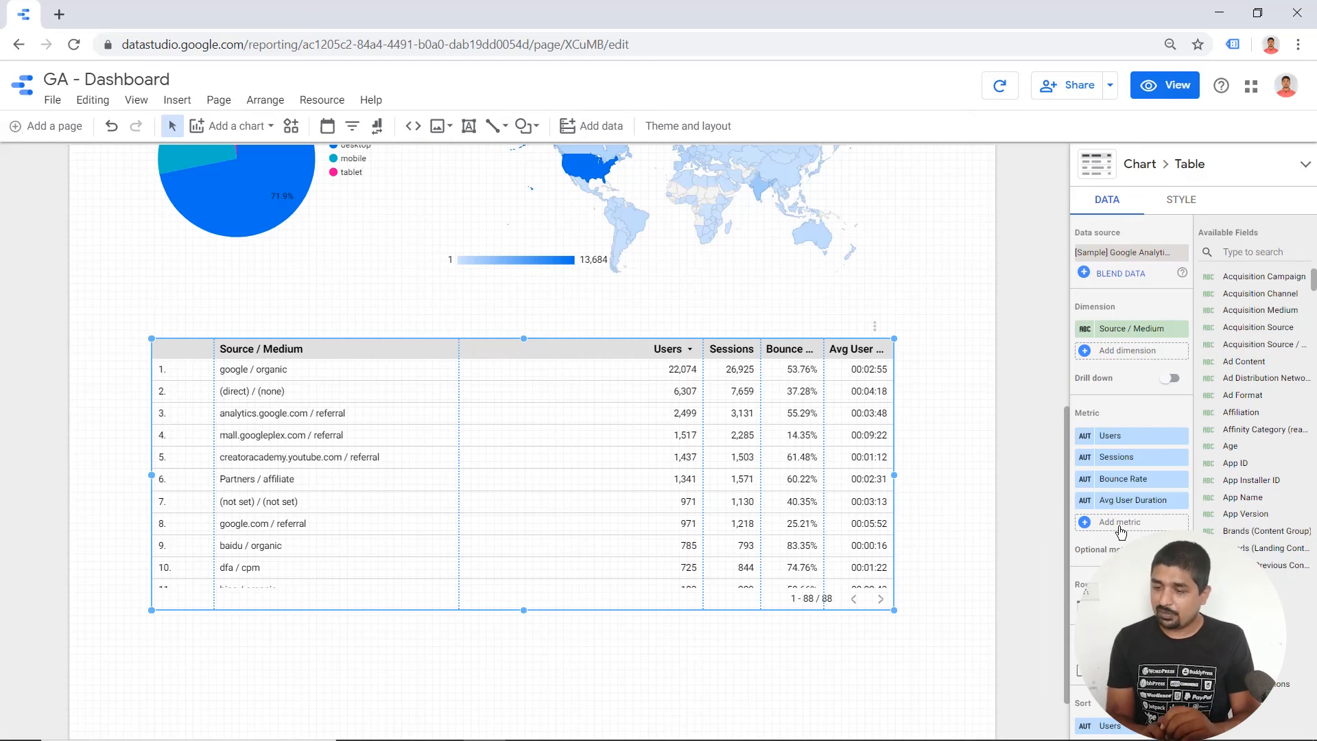
{"action": "left_click", "coordinate": [1122, 528]}
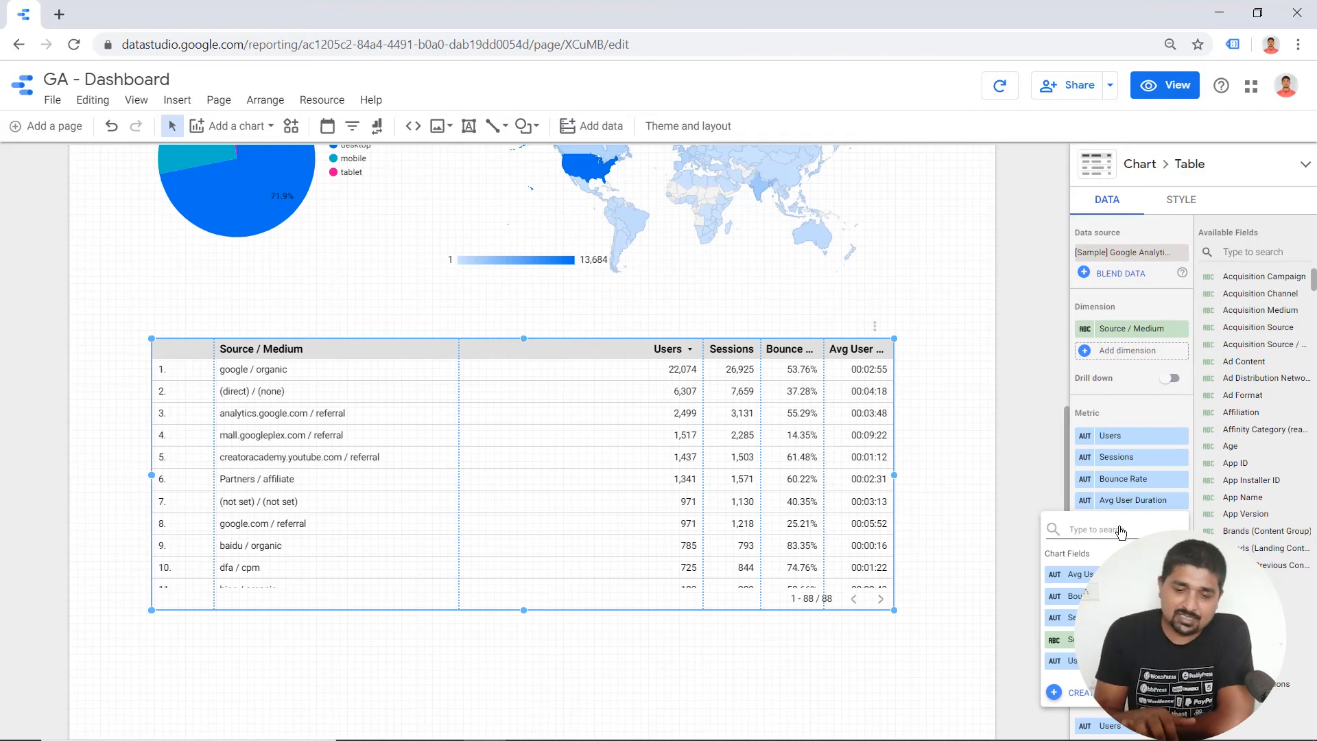
{"action": "mouse_move", "coordinate": [564, 739]}
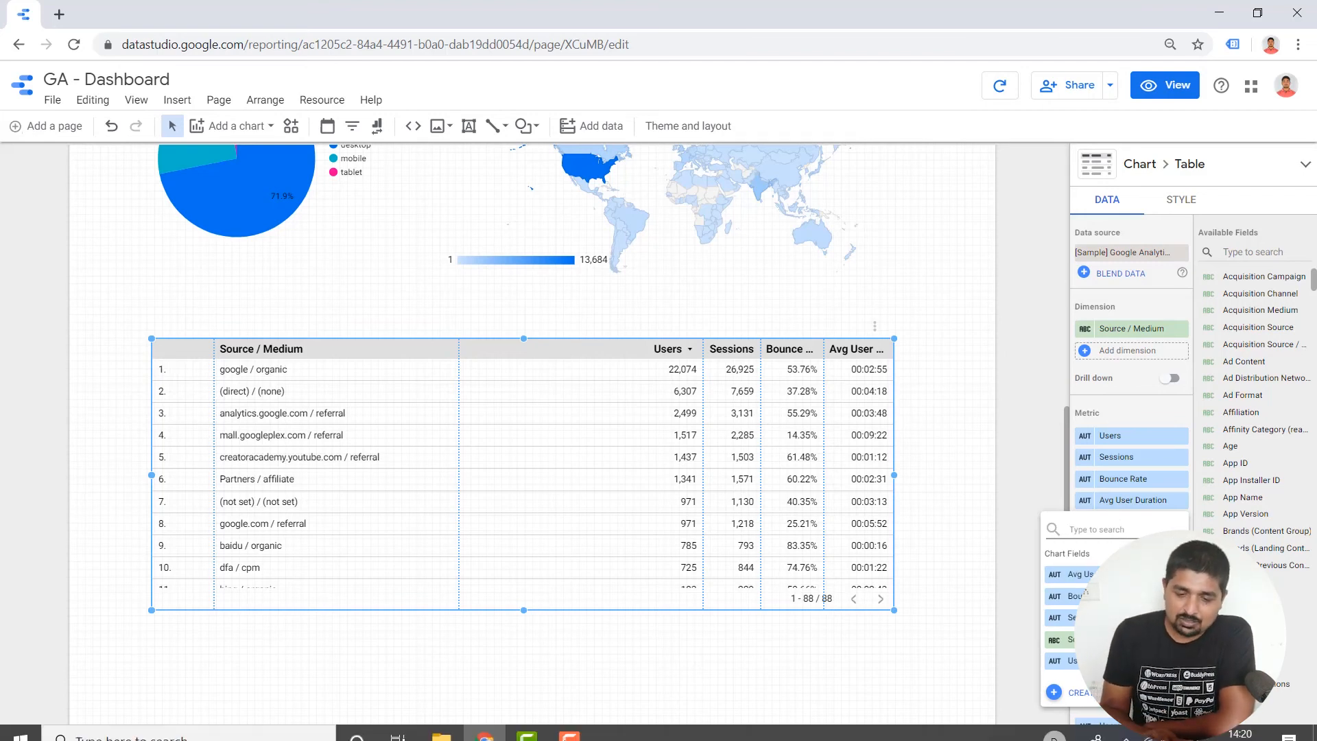
{"action": "left_click", "coordinate": [575, 622]}
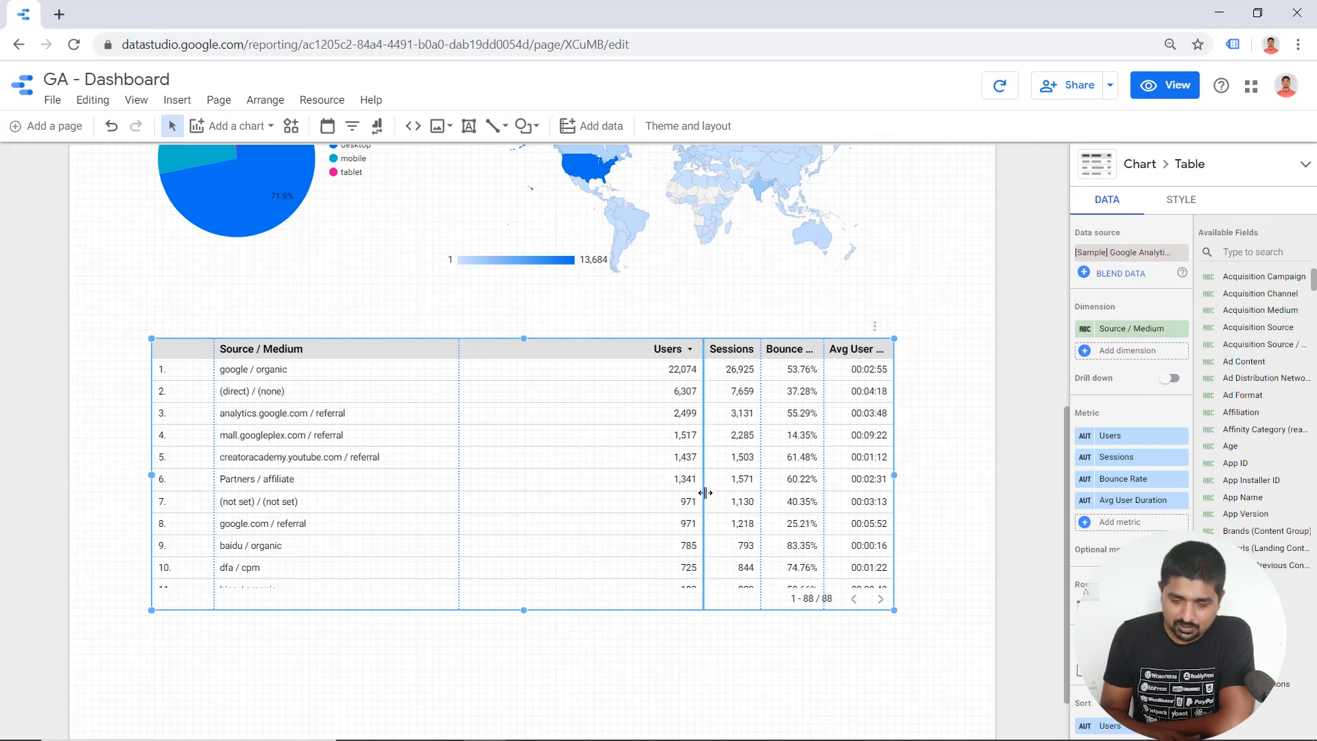
Narrow the table's Users, Sessions and Bounce Rate columns, leaving enough width for the full Avg User Duration header
{"action": "left_click_drag", "start_coordinate": [701, 500], "coordinate": [578, 497]}
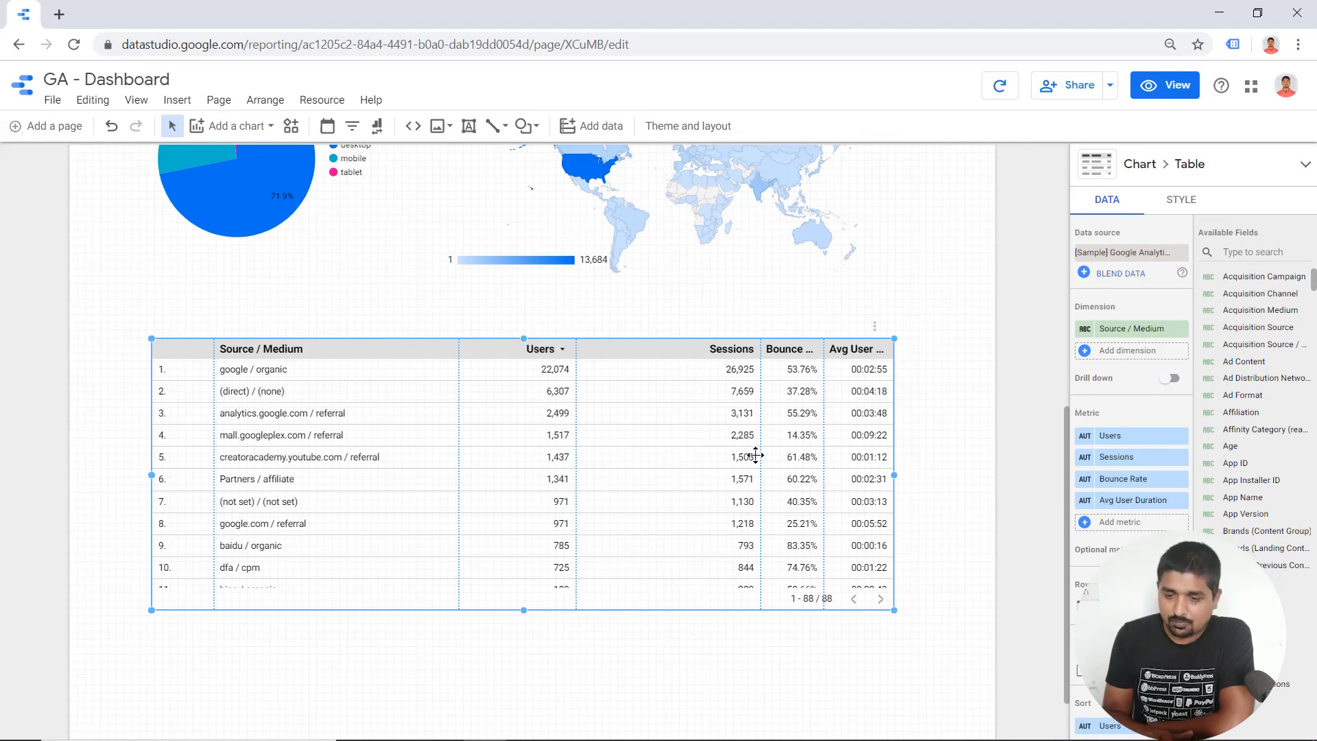
{"action": "left_click_drag", "start_coordinate": [760, 456], "coordinate": [675, 461]}
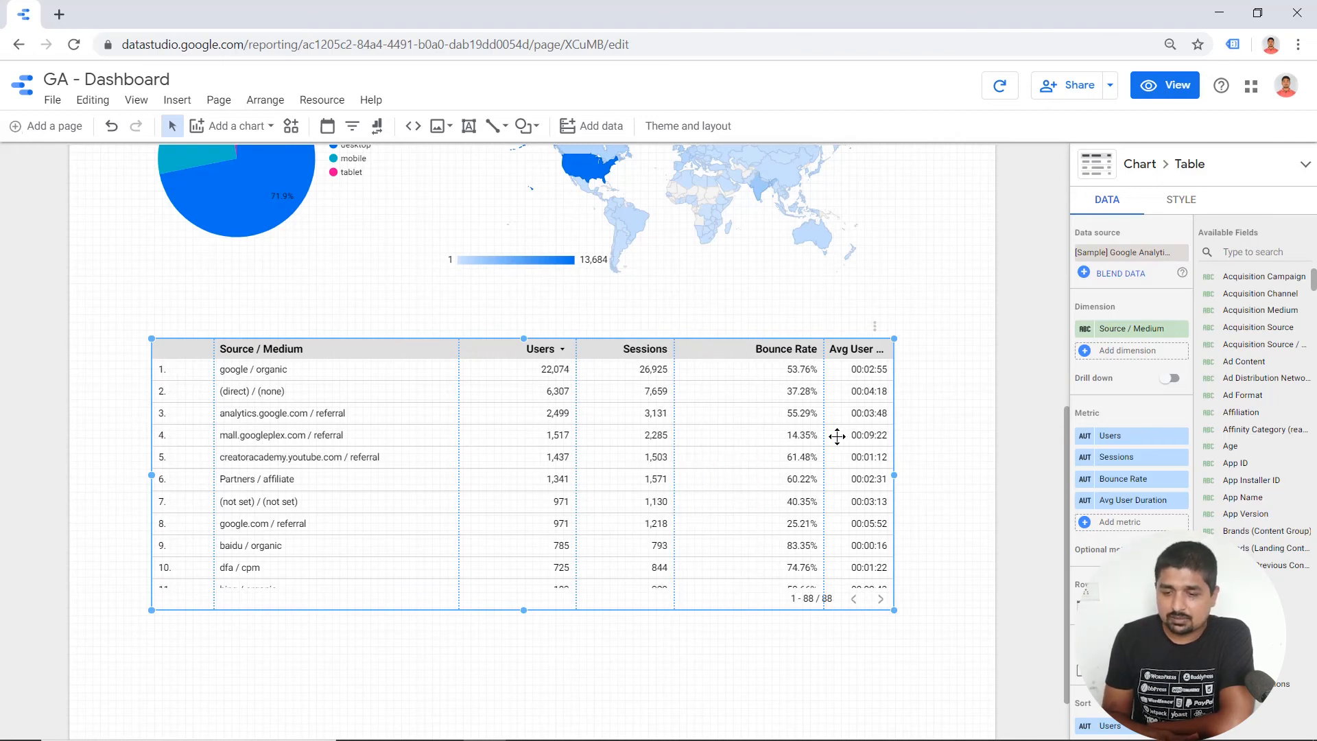
{"action": "left_click_drag", "start_coordinate": [824, 438], "coordinate": [763, 450]}
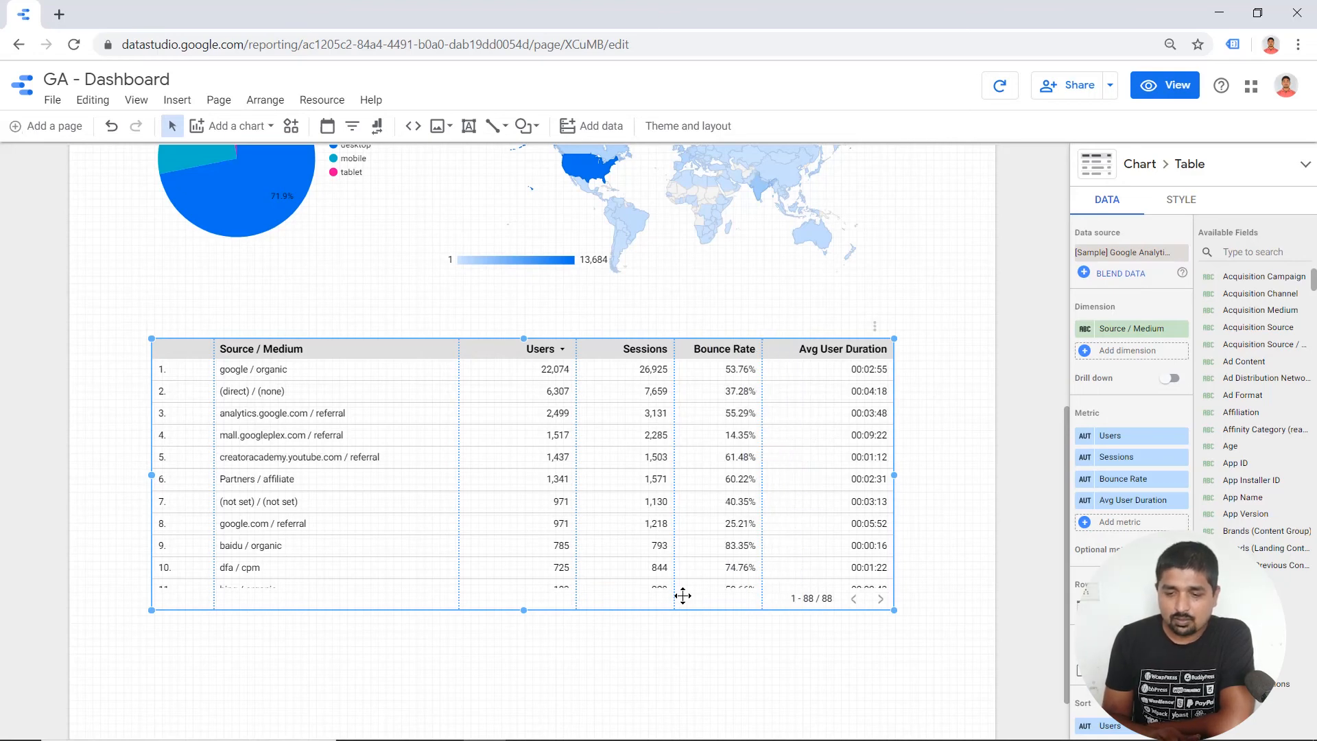
{"action": "left_click", "coordinate": [611, 686]}
{"action": "scroll", "coordinate": [611, 686], "scroll_direction": "up", "scroll_amount": 6}
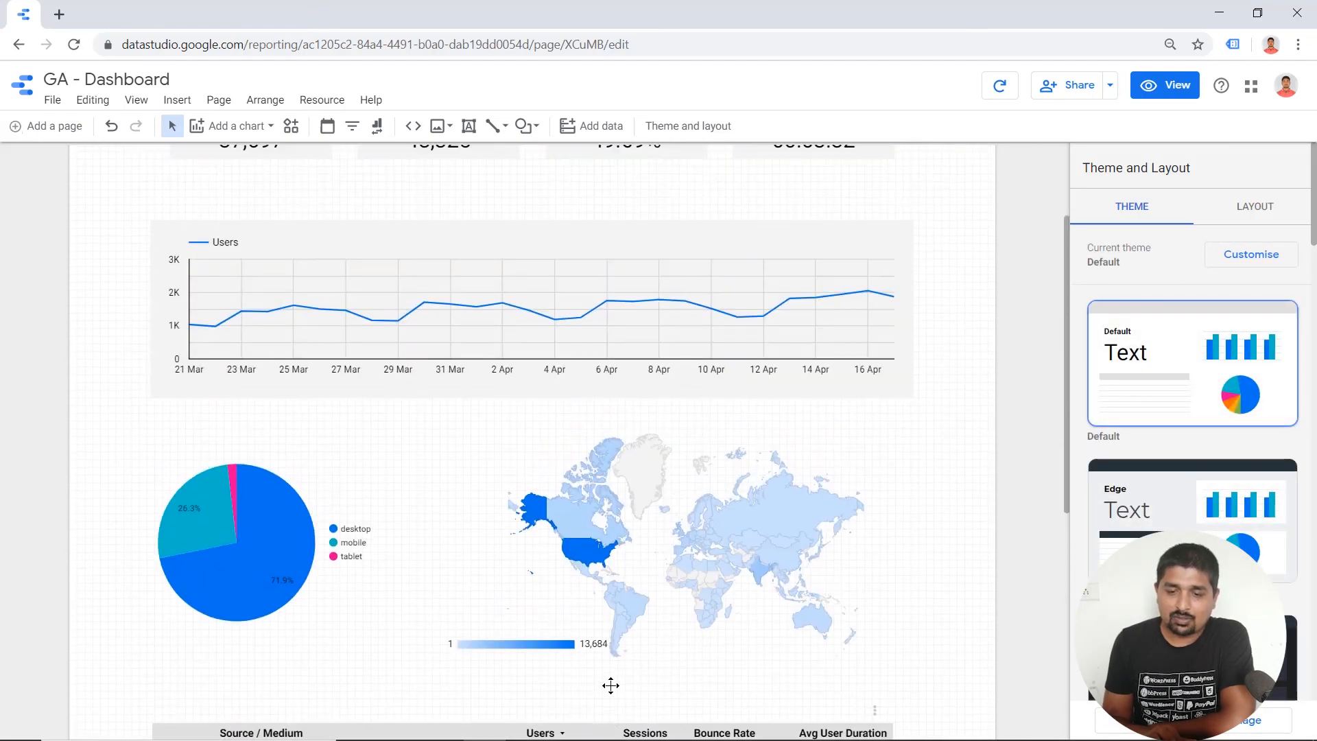
{"action": "scroll", "coordinate": [611, 686], "scroll_direction": "down", "scroll_amount": 7}
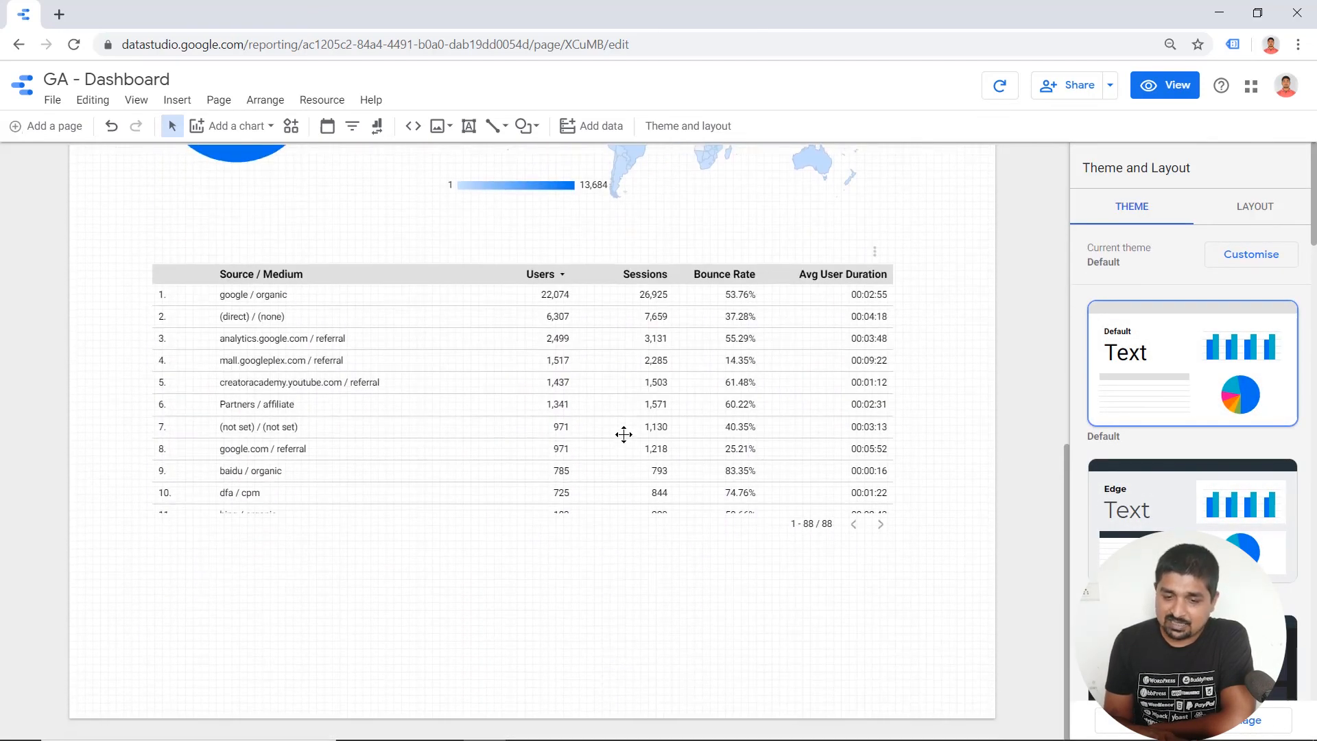
{"action": "left_click", "coordinate": [623, 434]}
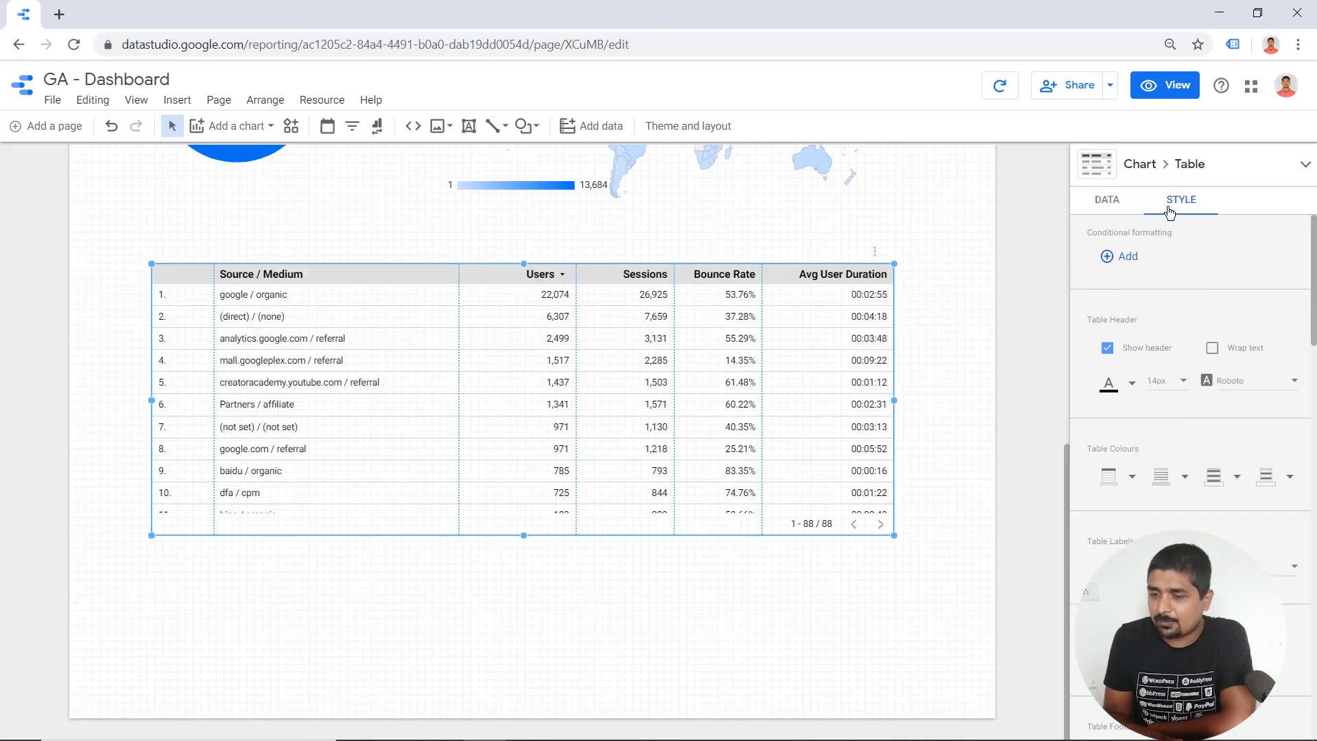
{"action": "left_click", "coordinate": [1107, 199]}
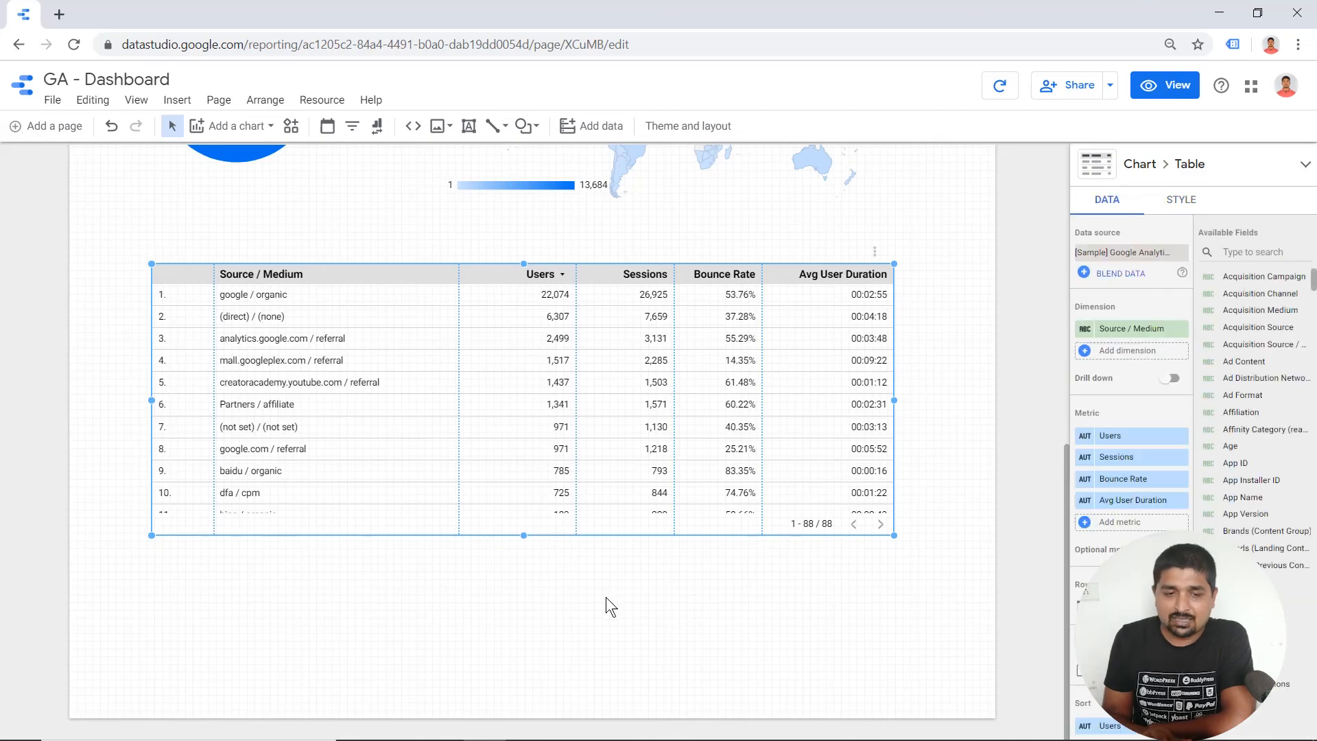
{"action": "scroll", "coordinate": [606, 596], "scroll_direction": "up", "scroll_amount": 6}
{"action": "left_click", "coordinate": [607, 239]}
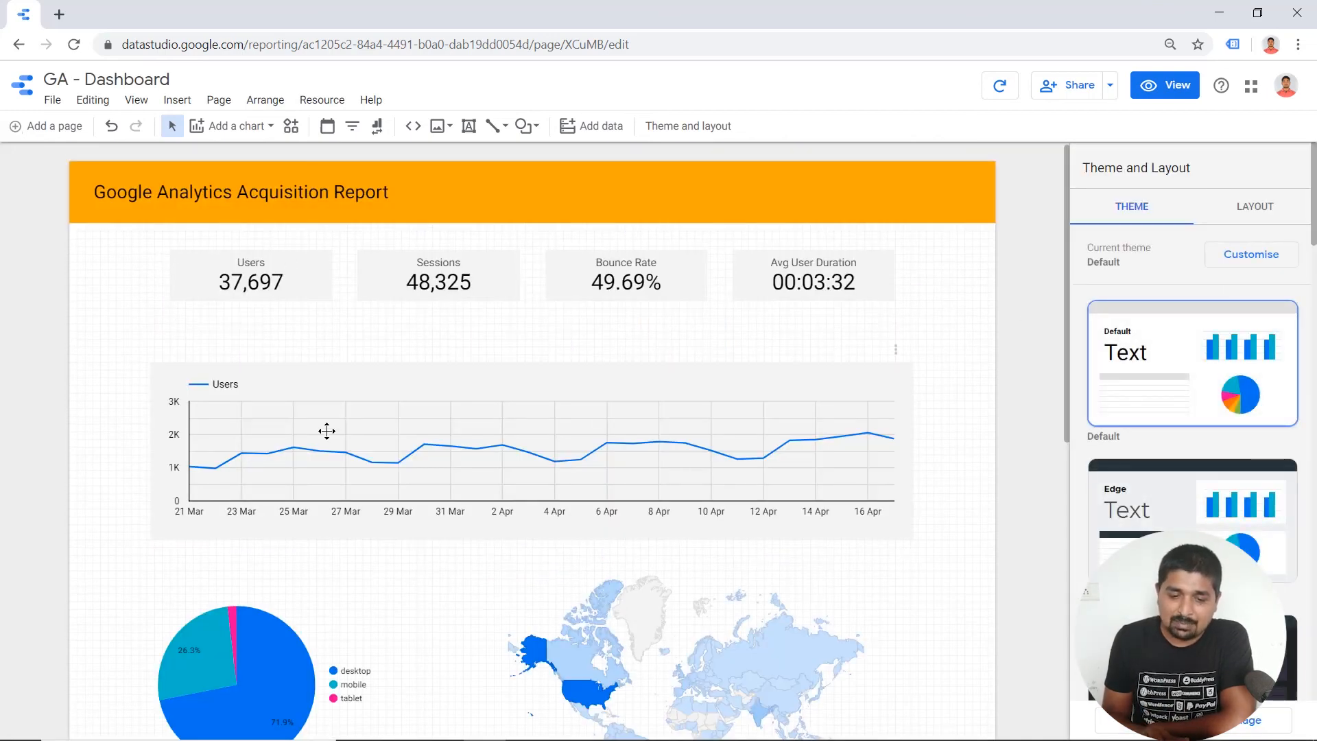
Review the dashboard in edit mode from the title header and scorecards to the Source / Medium table, including the available insert elements
{"action": "scroll", "coordinate": [326, 431], "scroll_direction": "down", "scroll_amount": 4}
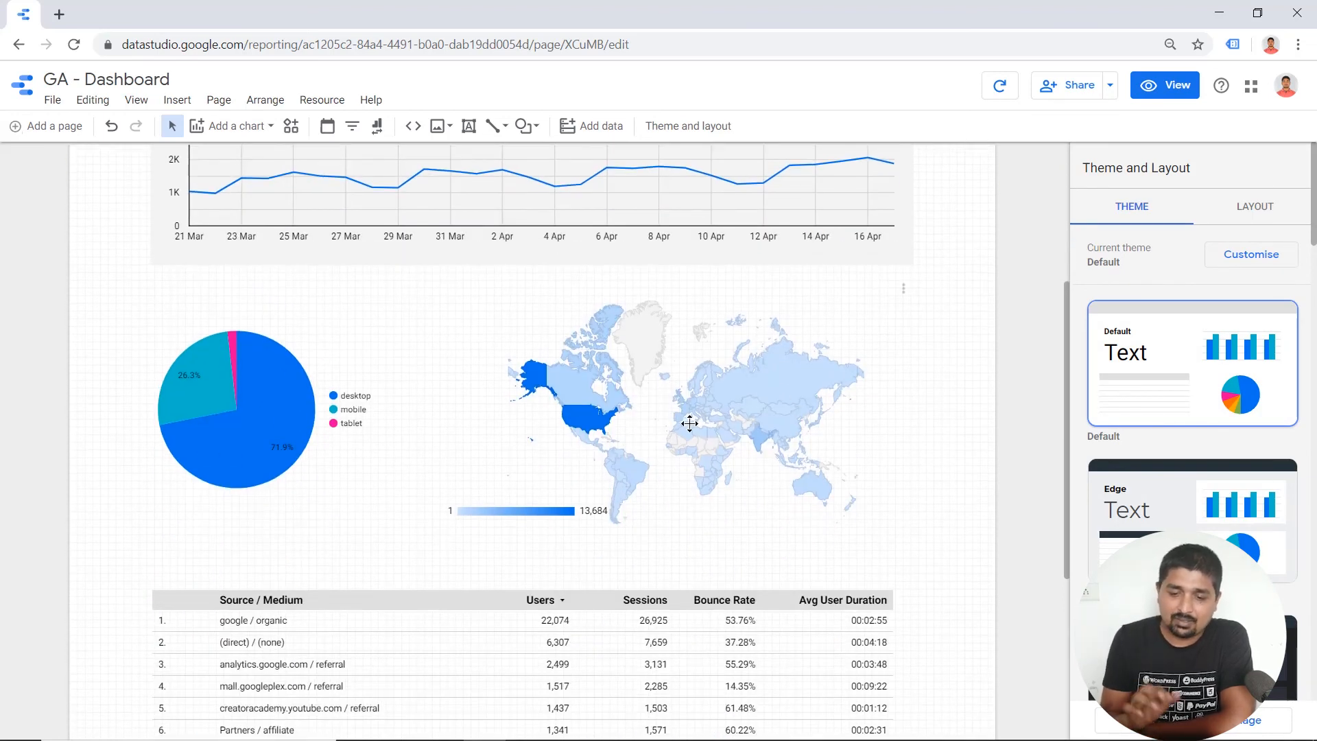
{"action": "scroll", "coordinate": [690, 423], "scroll_direction": "down", "scroll_amount": 3}
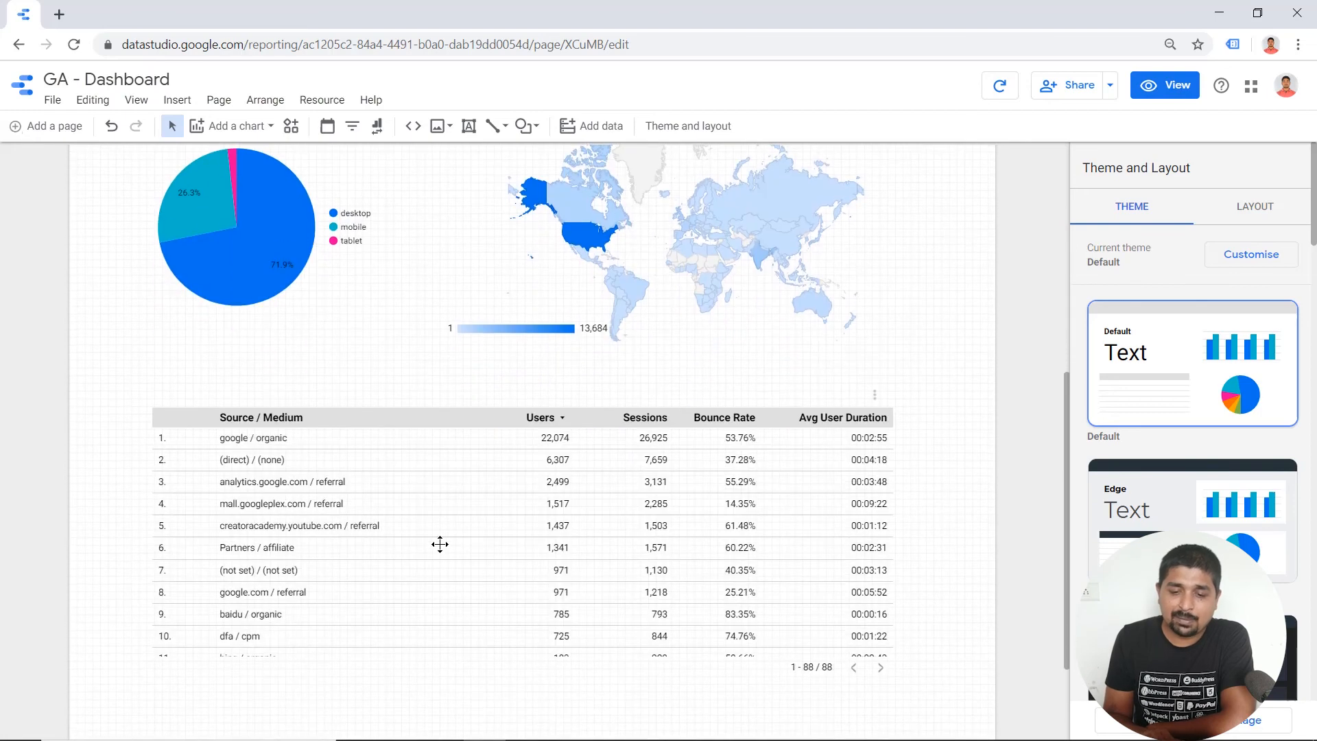
{"action": "scroll", "coordinate": [609, 547], "scroll_direction": "down", "scroll_amount": 2}
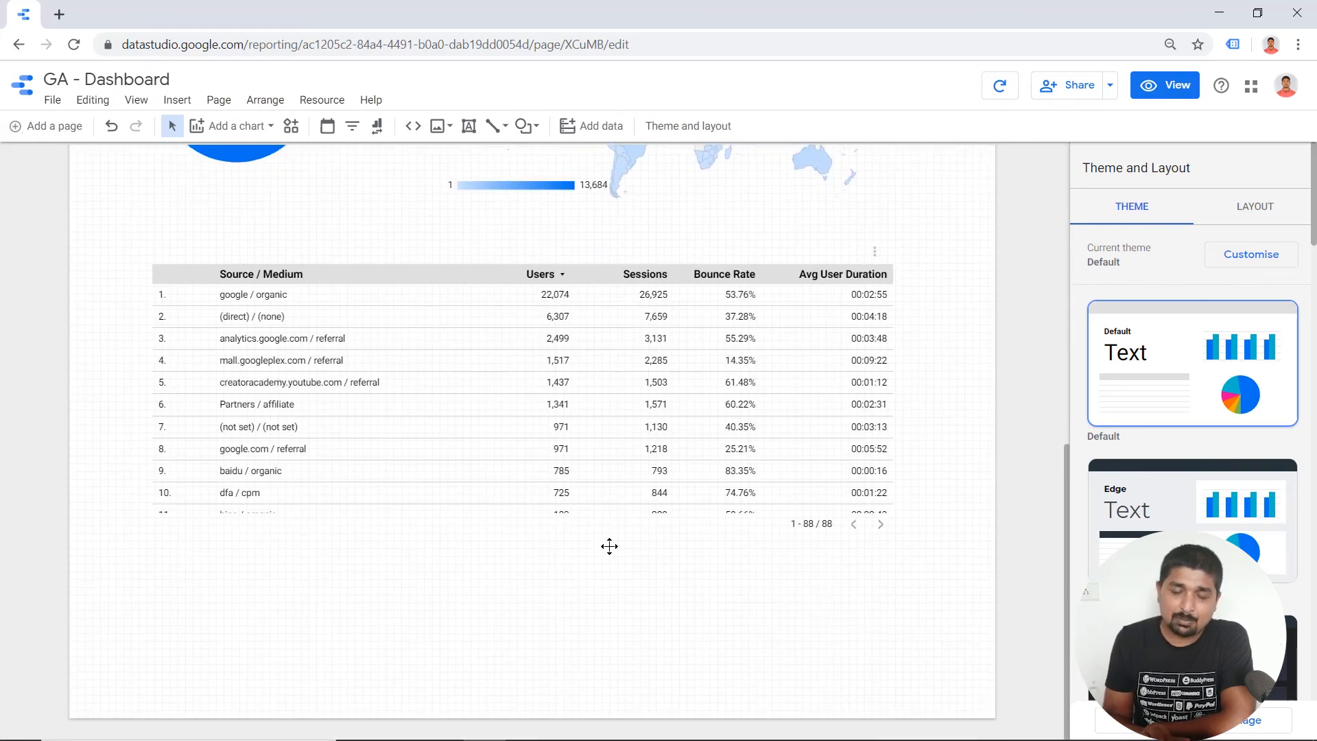
{"action": "left_click", "coordinate": [182, 102]}
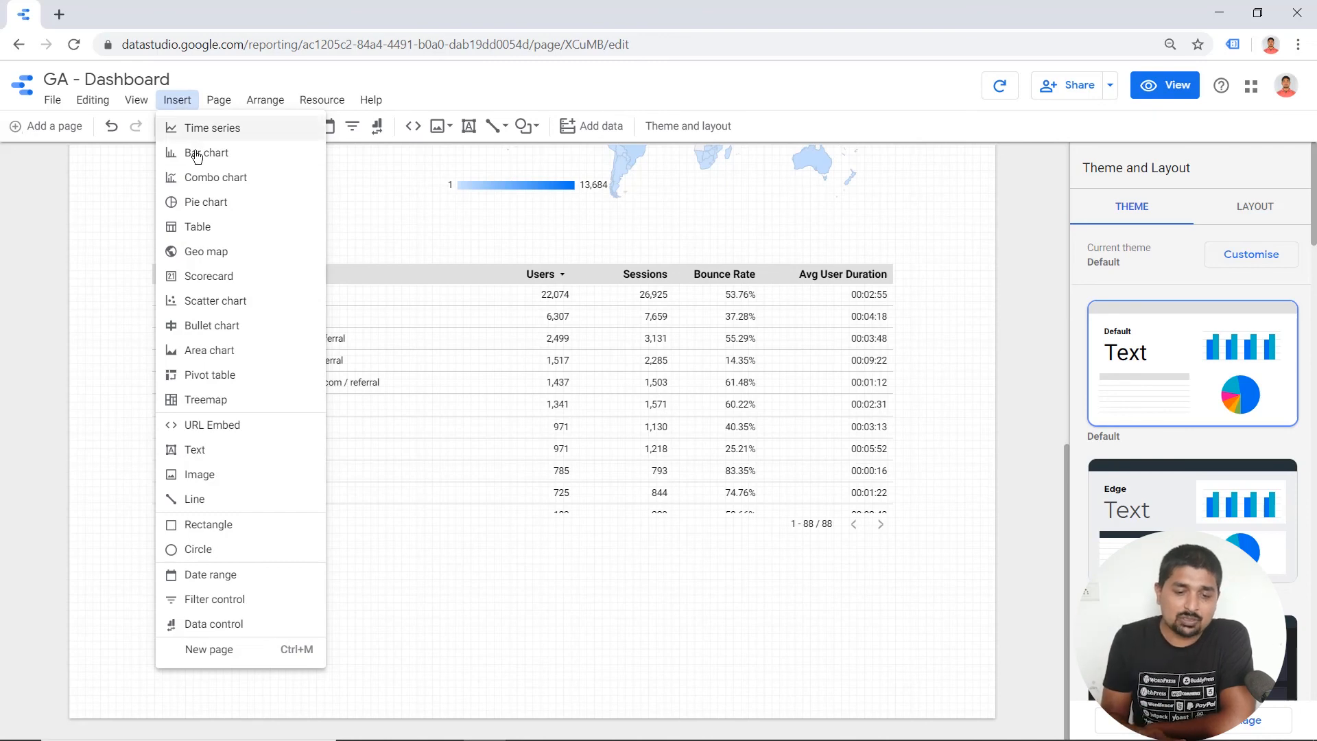
{"action": "left_click", "coordinate": [413, 604]}
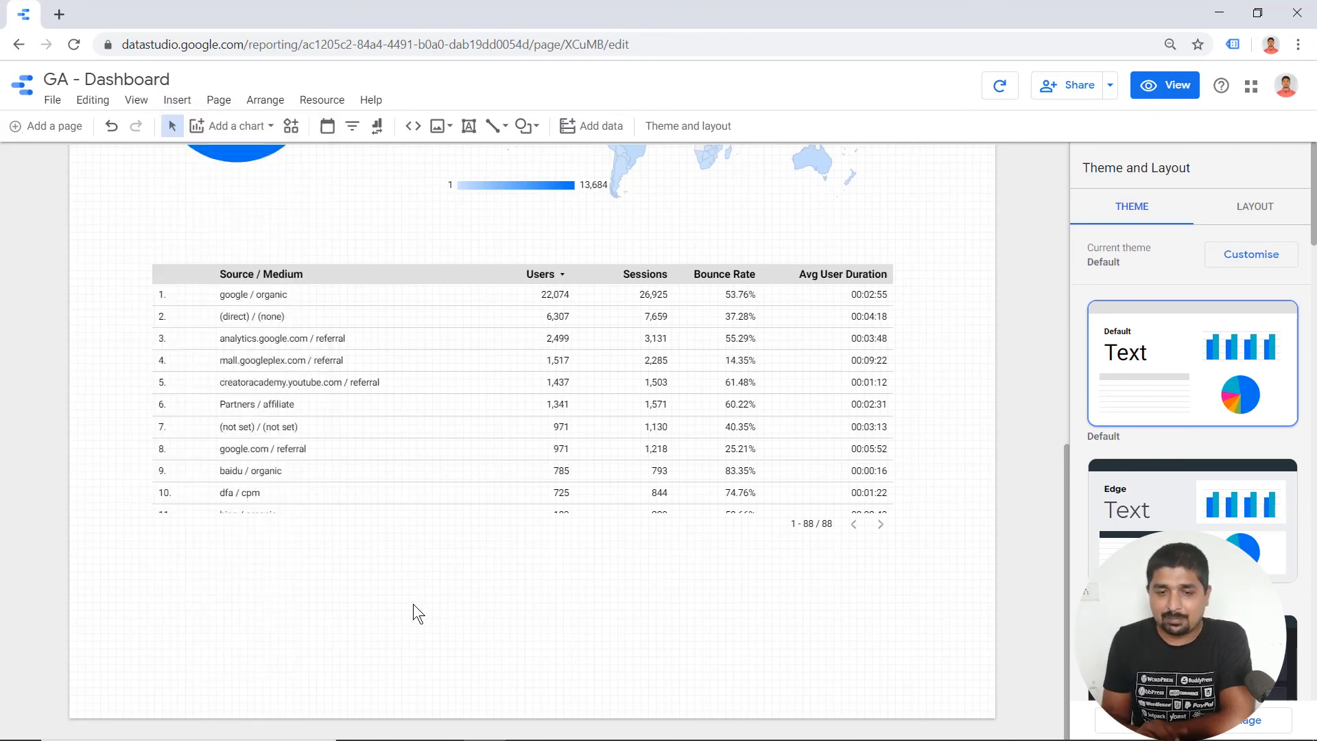
{"action": "scroll", "coordinate": [413, 604], "scroll_direction": "up", "scroll_amount": 8}
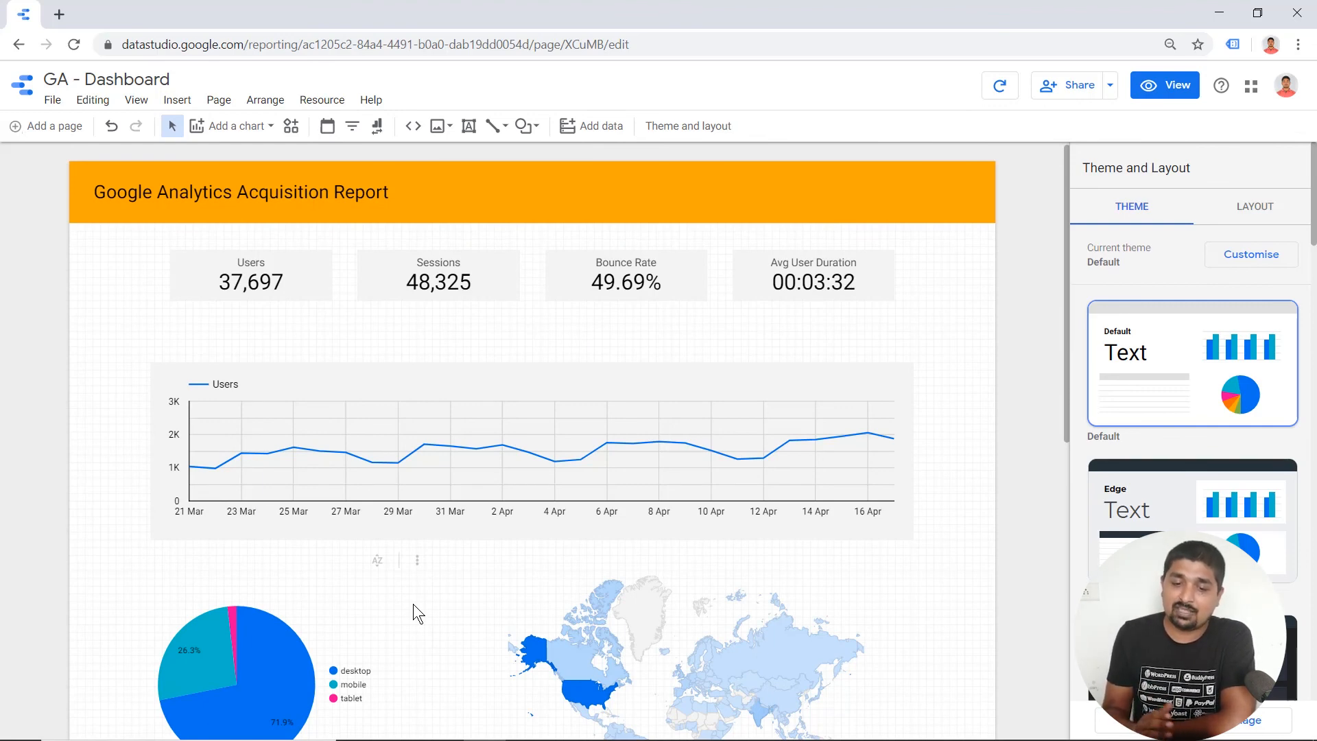
{"action": "scroll", "coordinate": [413, 604], "scroll_direction": "down", "scroll_amount": 3}
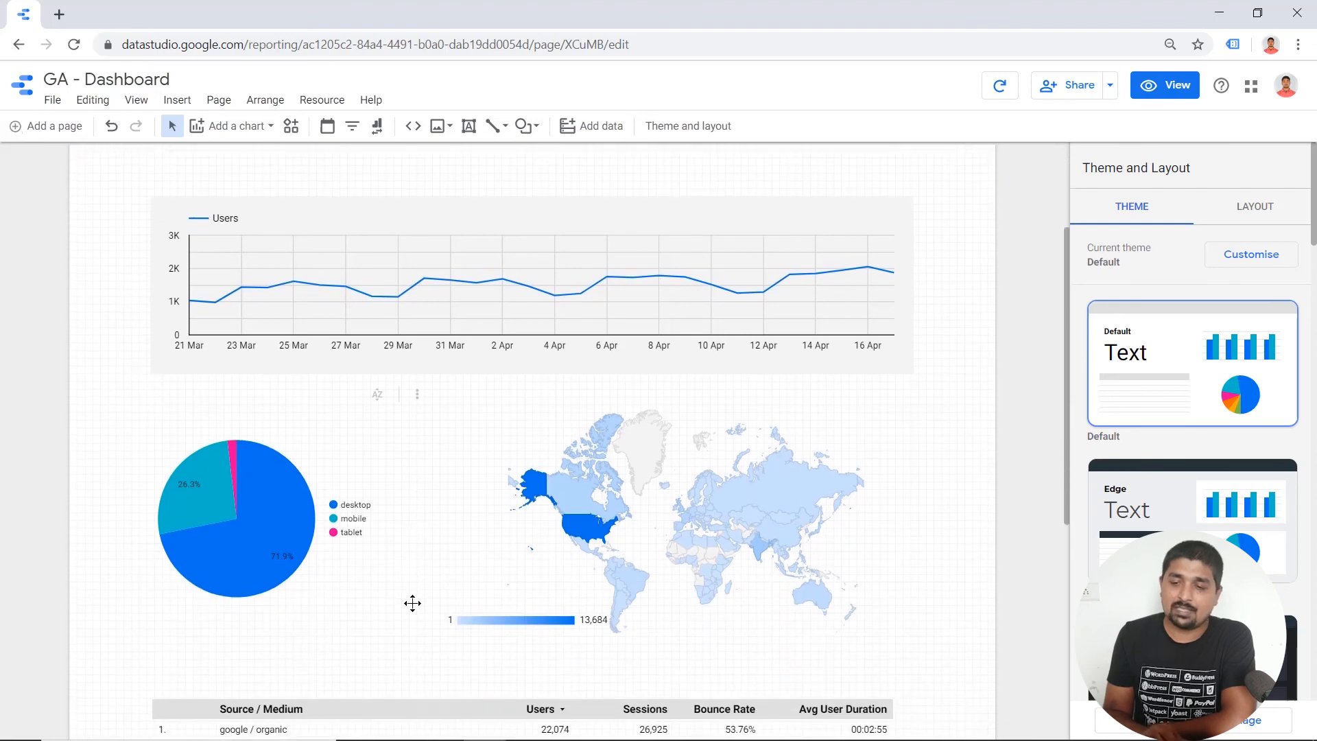
{"action": "scroll", "coordinate": [412, 604], "scroll_direction": "up", "scroll_amount": 3}
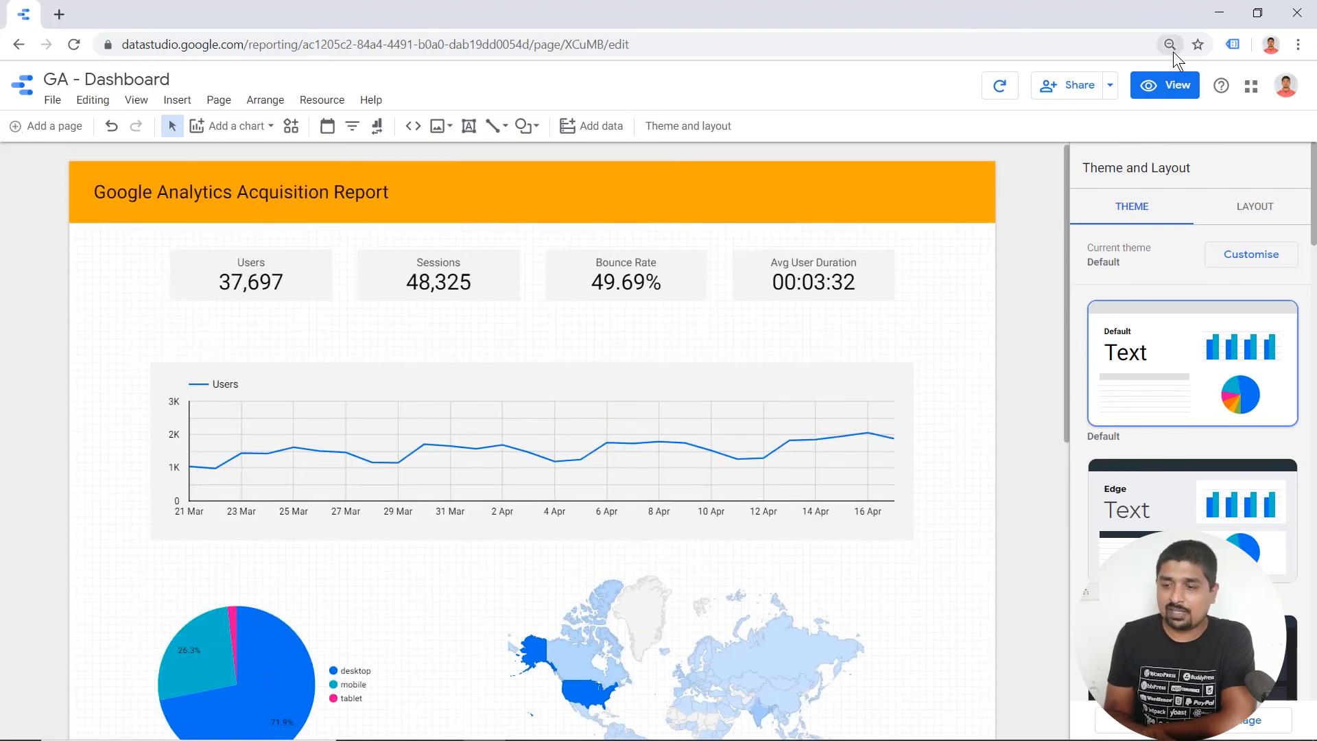
Switch the report to view mode and examine the time series, pie chart, geo map and the rows of the Source / Medium table
{"action": "left_click", "coordinate": [1175, 83]}
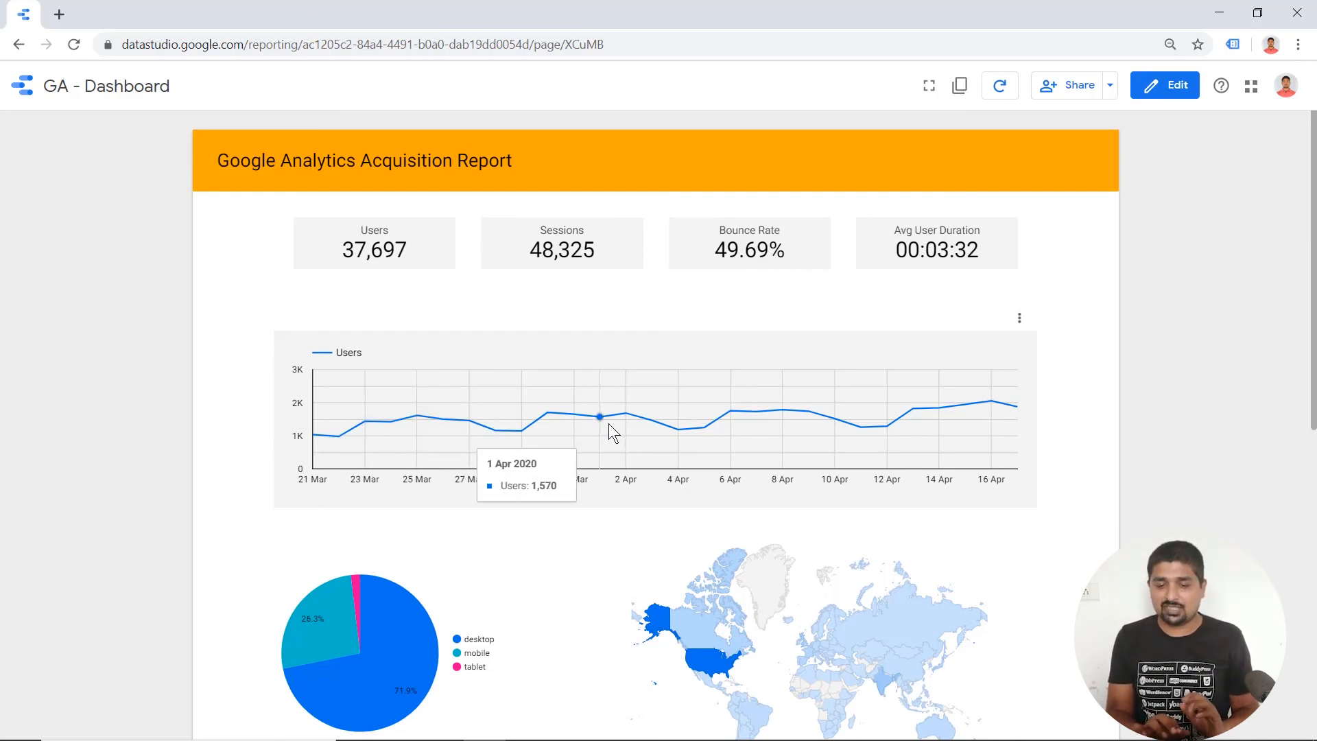
{"action": "scroll", "coordinate": [1067, 433], "scroll_direction": "down", "scroll_amount": 2}
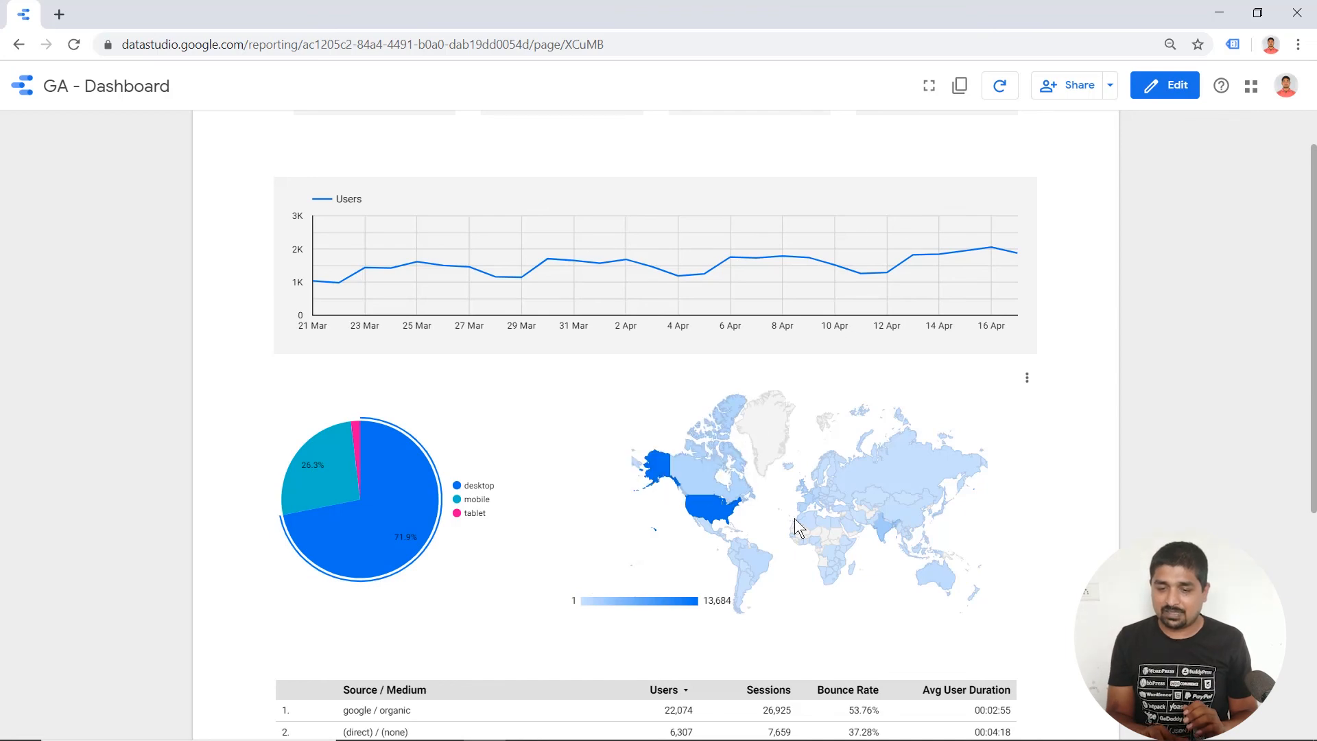
{"action": "scroll", "coordinate": [1074, 505], "scroll_direction": "down", "scroll_amount": 2}
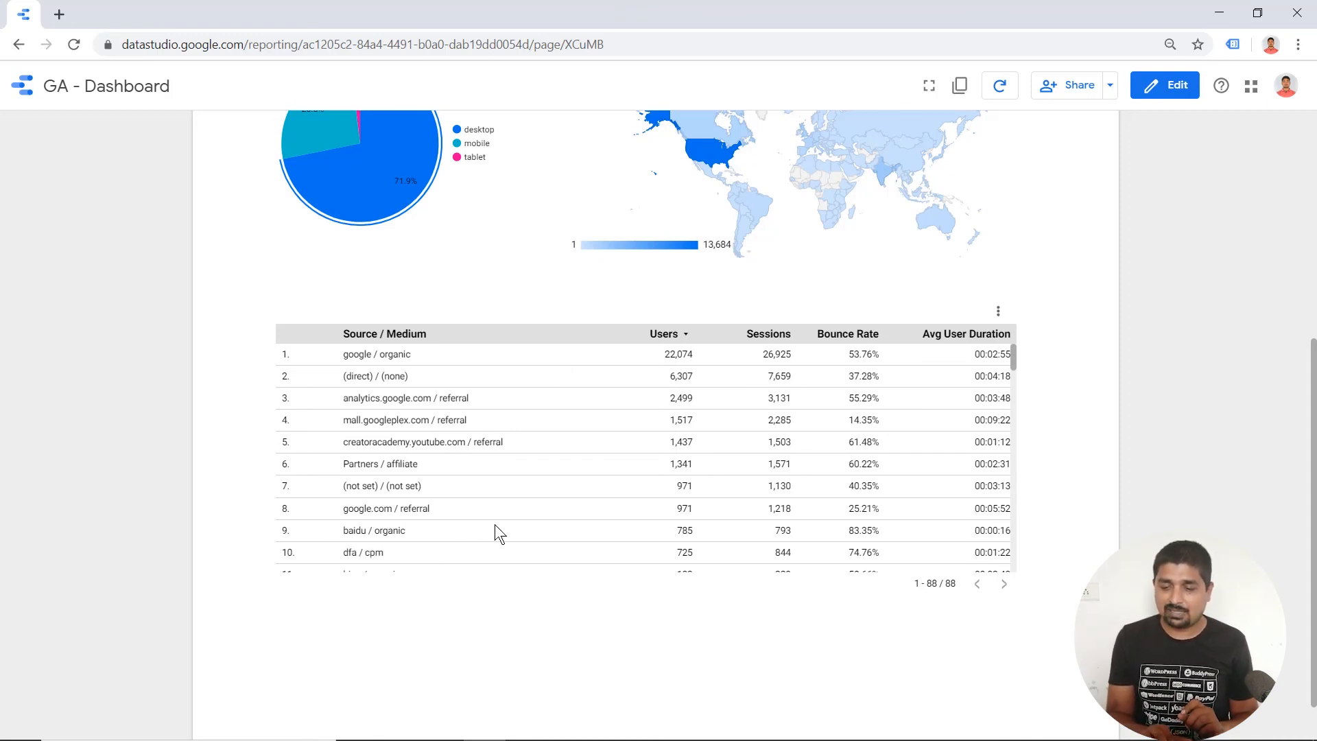
{"action": "scroll", "coordinate": [495, 525], "scroll_direction": "down", "scroll_amount": 2}
{"action": "scroll", "coordinate": [495, 524], "scroll_direction": "down", "scroll_amount": 10}
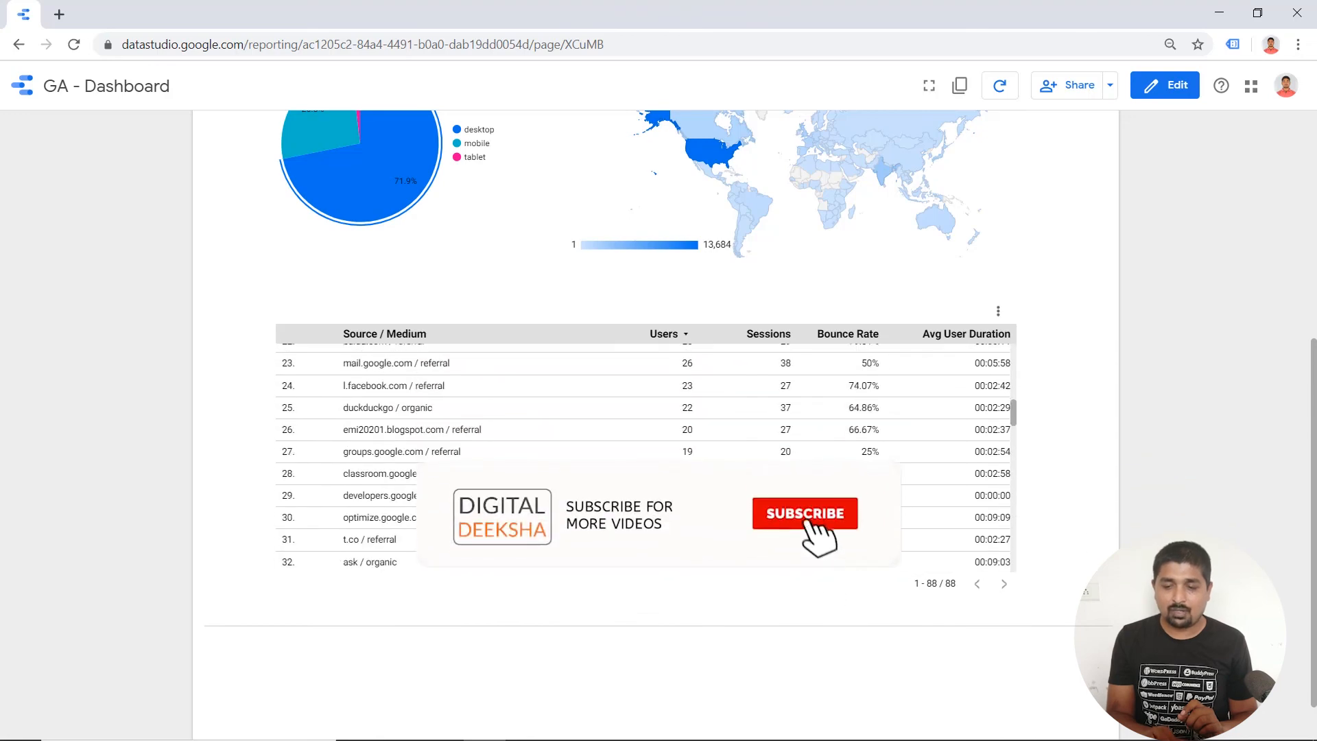
{"action": "scroll", "coordinate": [495, 524], "scroll_direction": "down", "scroll_amount": 15}
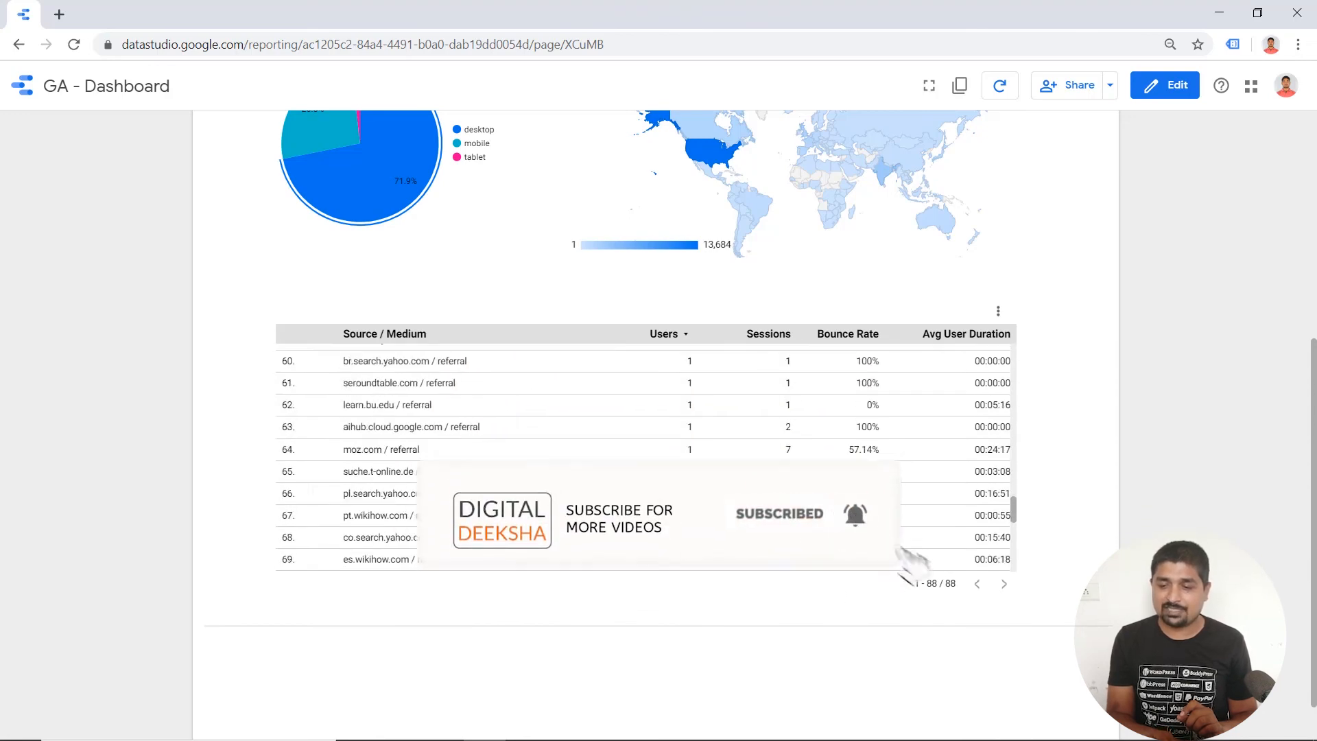
{"action": "scroll", "coordinate": [500, 529], "scroll_direction": "up", "scroll_amount": 20}
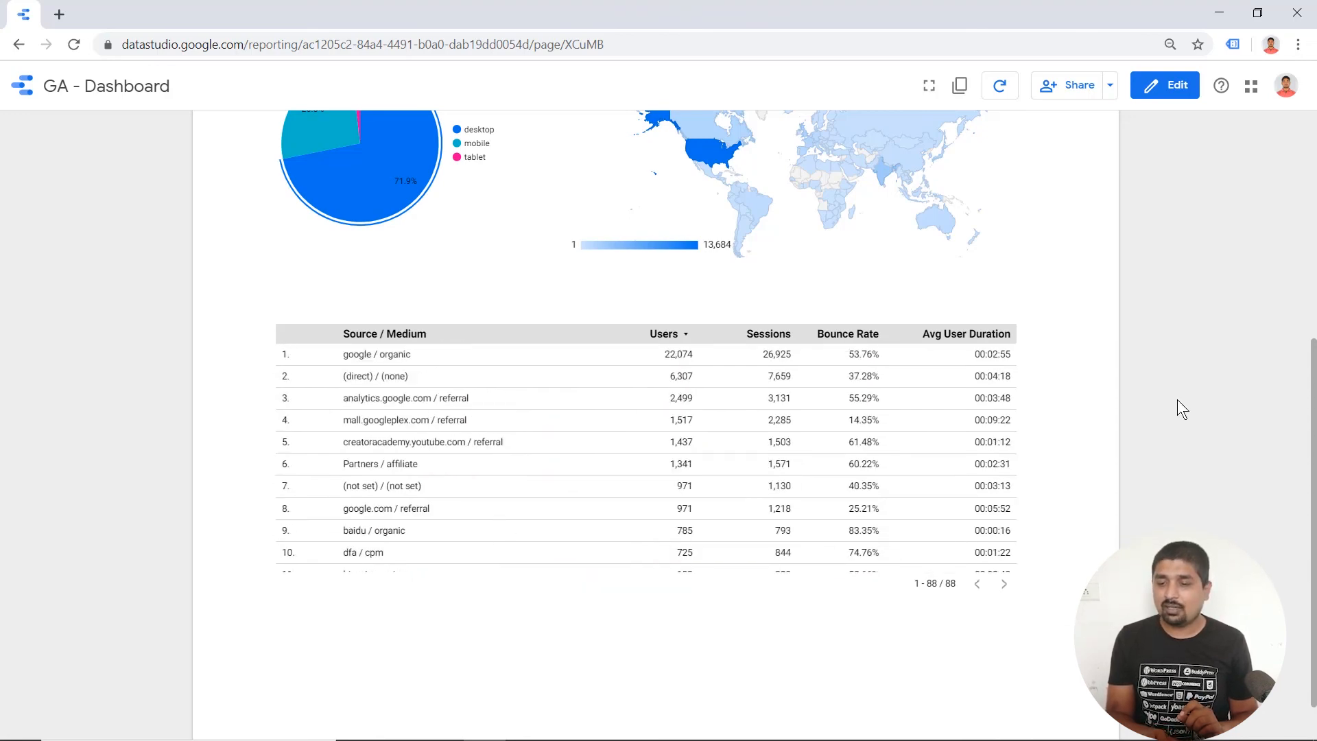
{"action": "scroll", "coordinate": [1177, 401], "scroll_direction": "up", "scroll_amount": 7}
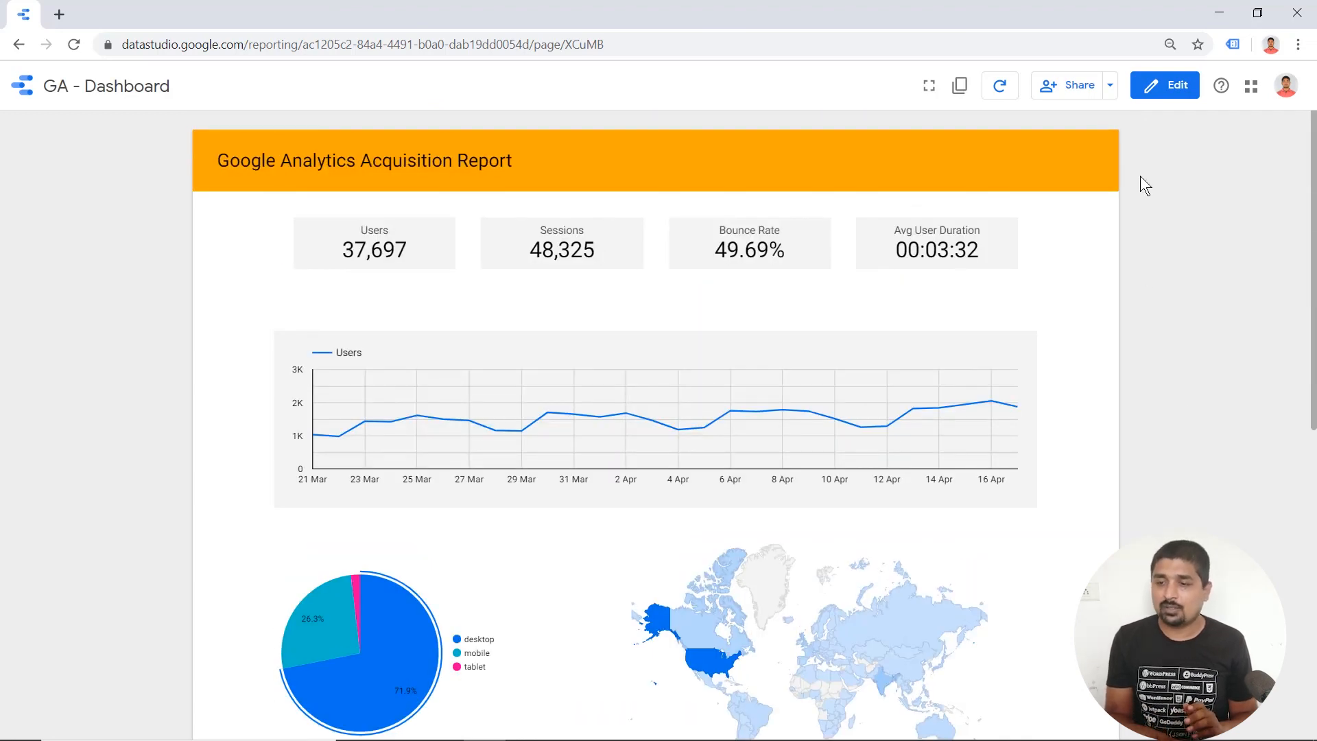
Check the report's sharing and download options and look over the whole dashboard in view mode
{"action": "left_click", "coordinate": [1111, 91]}
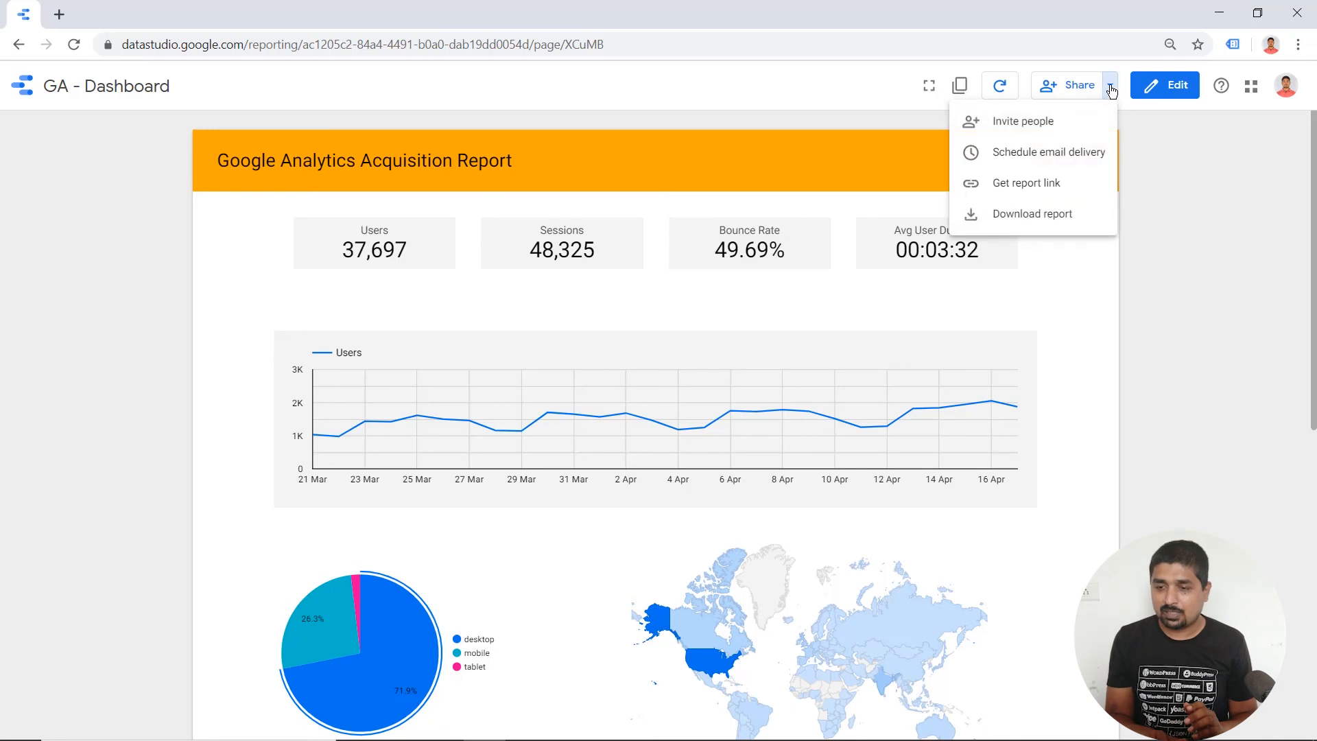
{"action": "left_click", "coordinate": [1151, 250]}
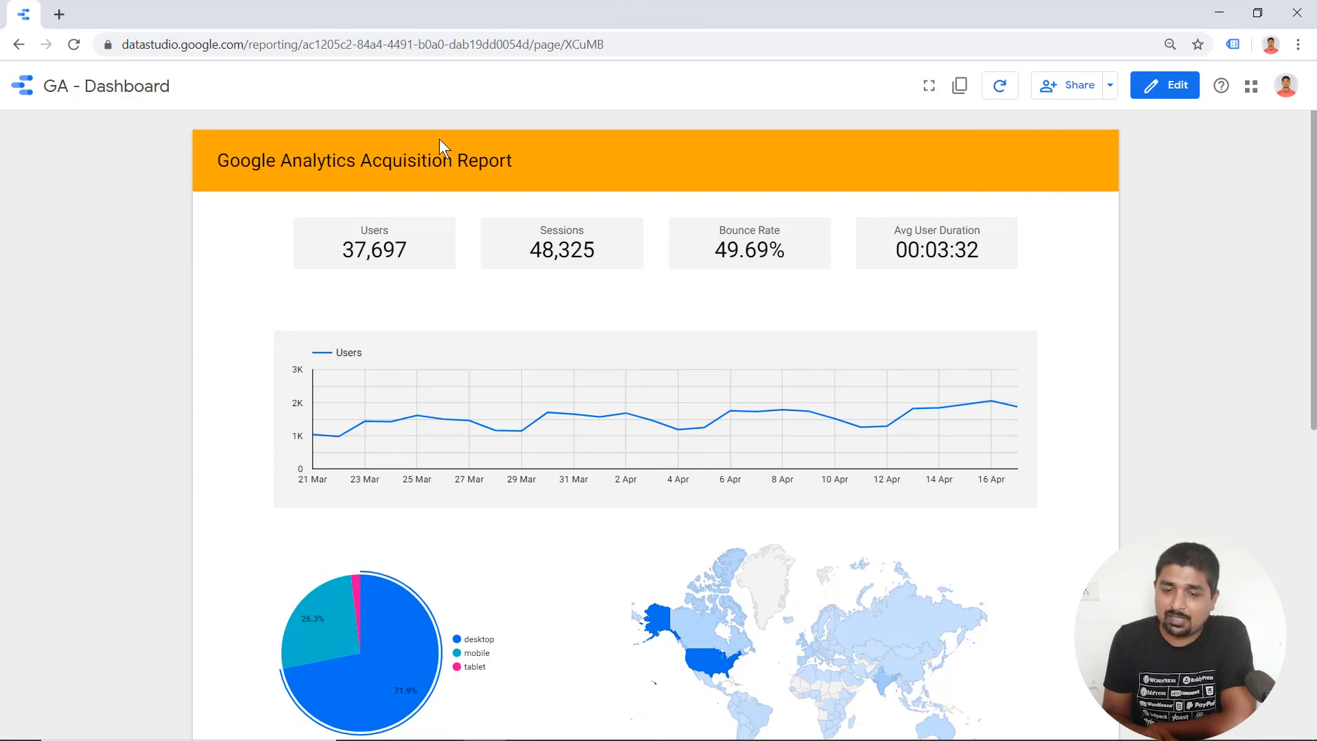
{"action": "scroll", "coordinate": [736, 203], "scroll_direction": "down", "scroll_amount": 3}
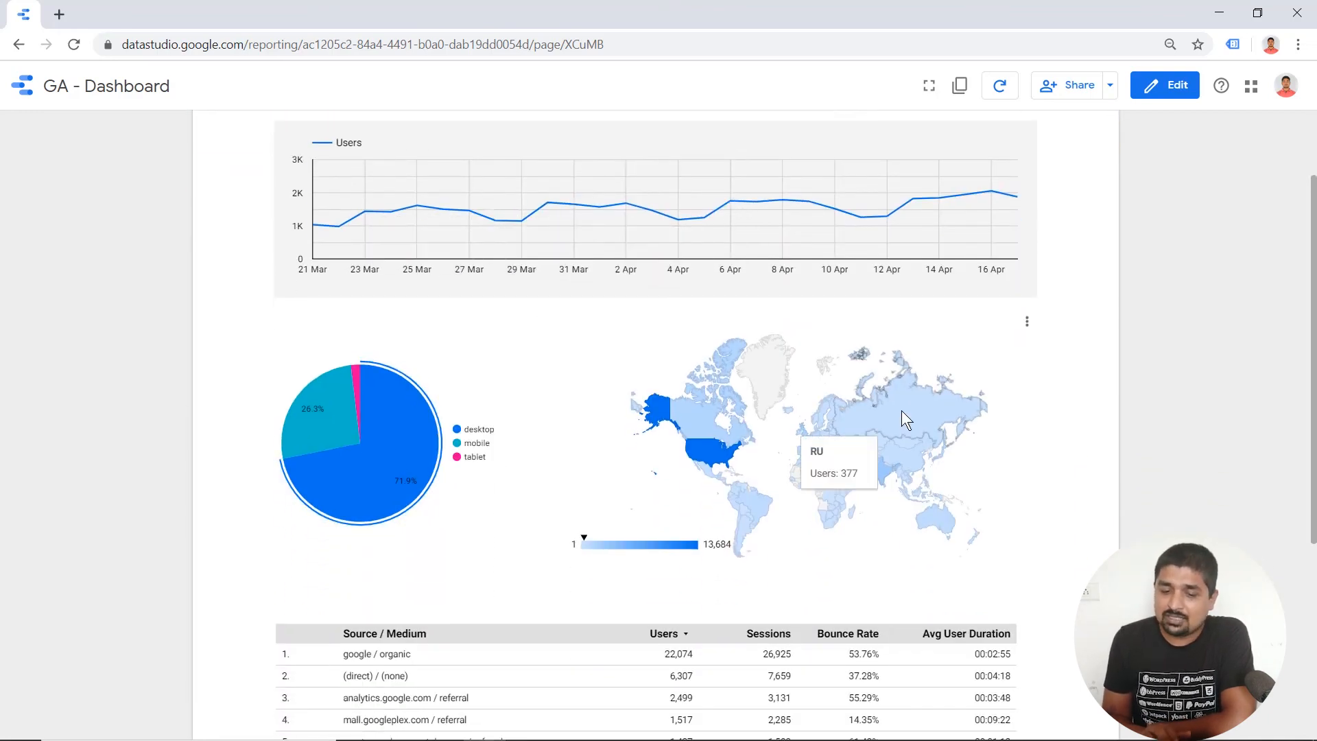
{"action": "scroll", "coordinate": [903, 415], "scroll_direction": "down", "scroll_amount": 4}
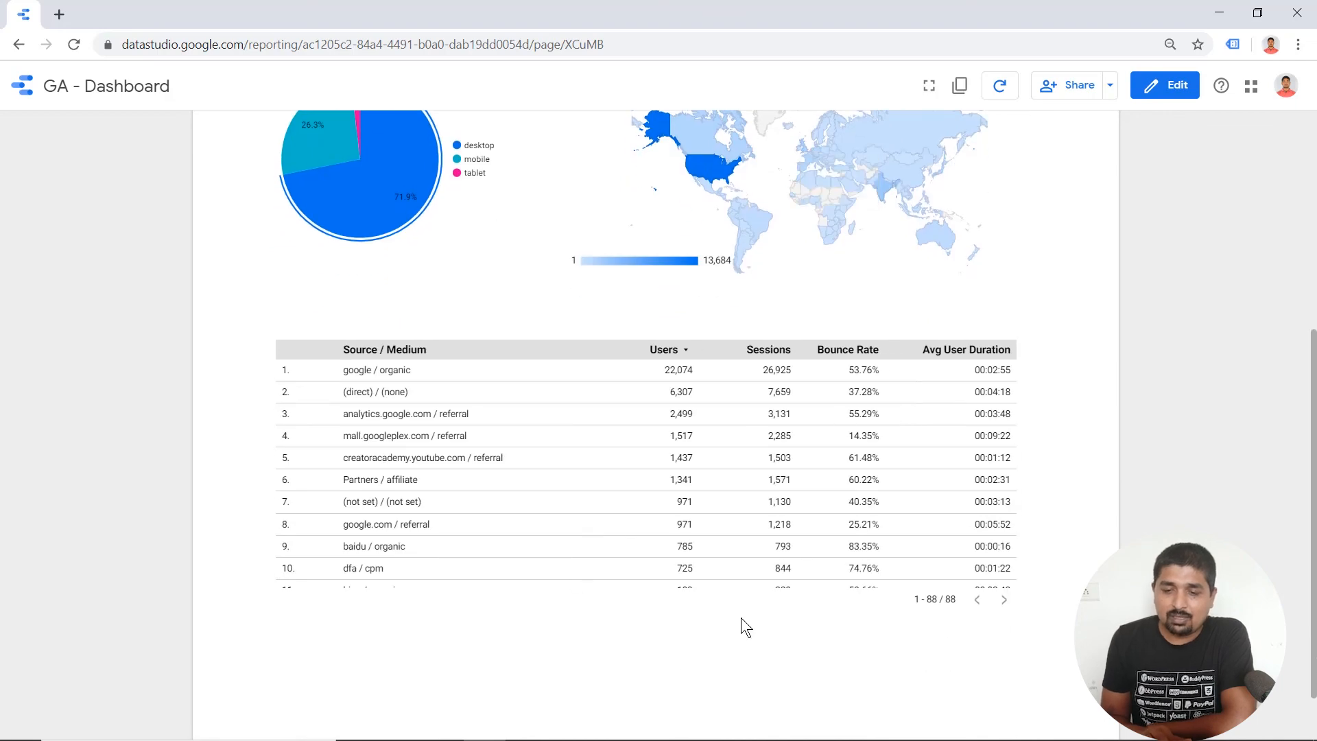
{"action": "scroll", "coordinate": [741, 621], "scroll_direction": "up", "scroll_amount": 7}
{"action": "mouse_move", "coordinate": [742, 620]}
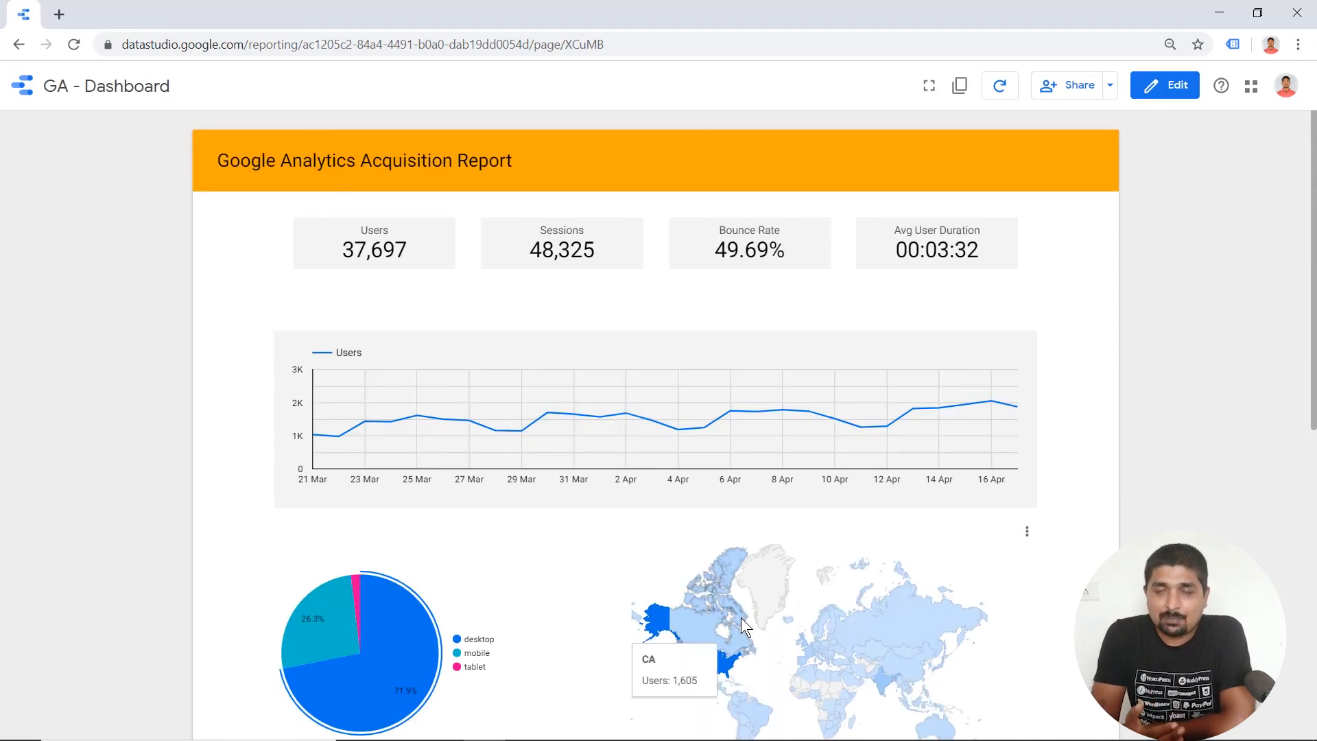